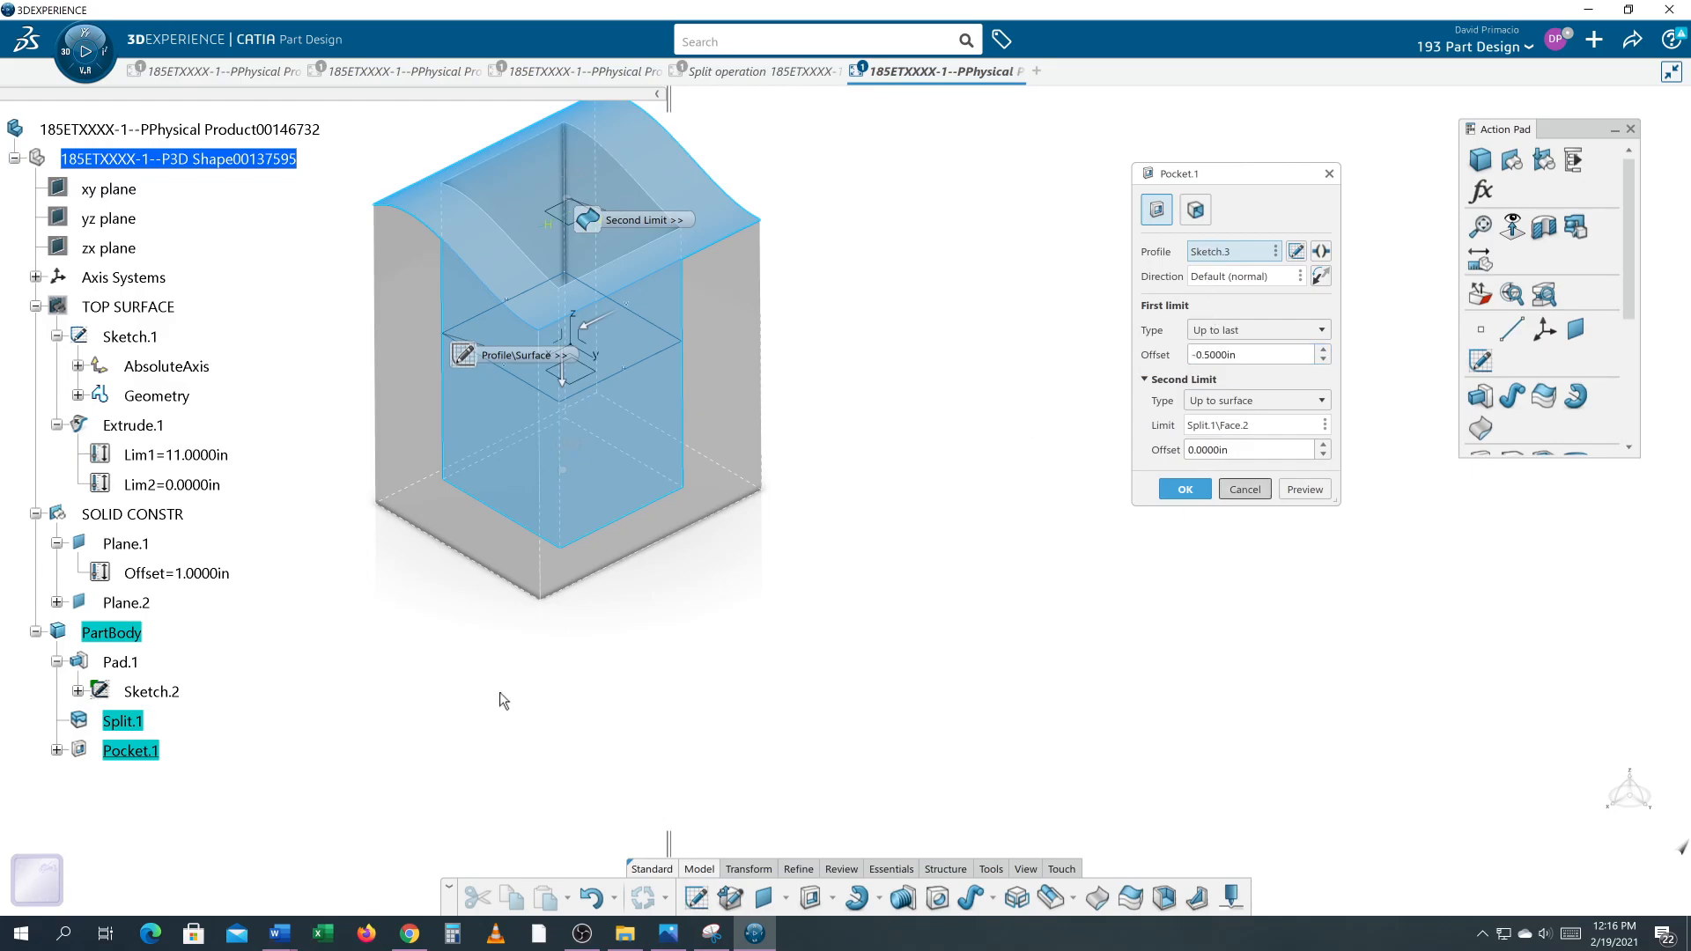
Step: Close the pocket definition and set the pocket's fill color to red in its graphic properties
{"action": "left_click", "coordinate": [1246, 490]}
{"action": "right_click", "coordinate": [133, 752]}
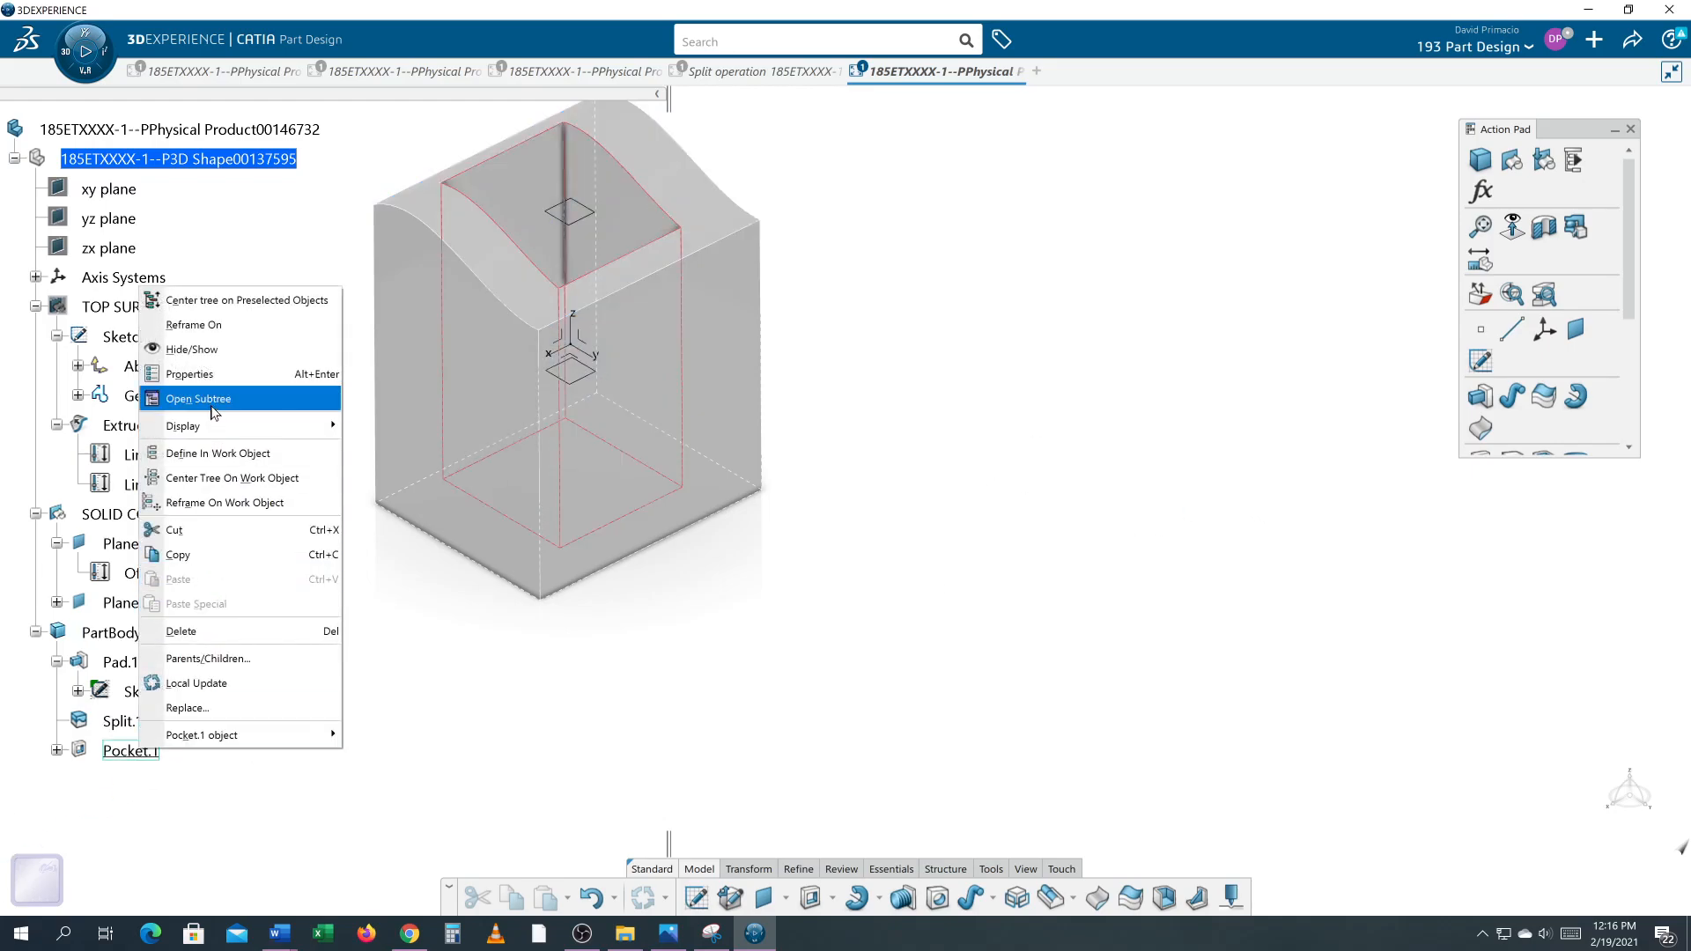
{"action": "left_click", "coordinate": [214, 375]}
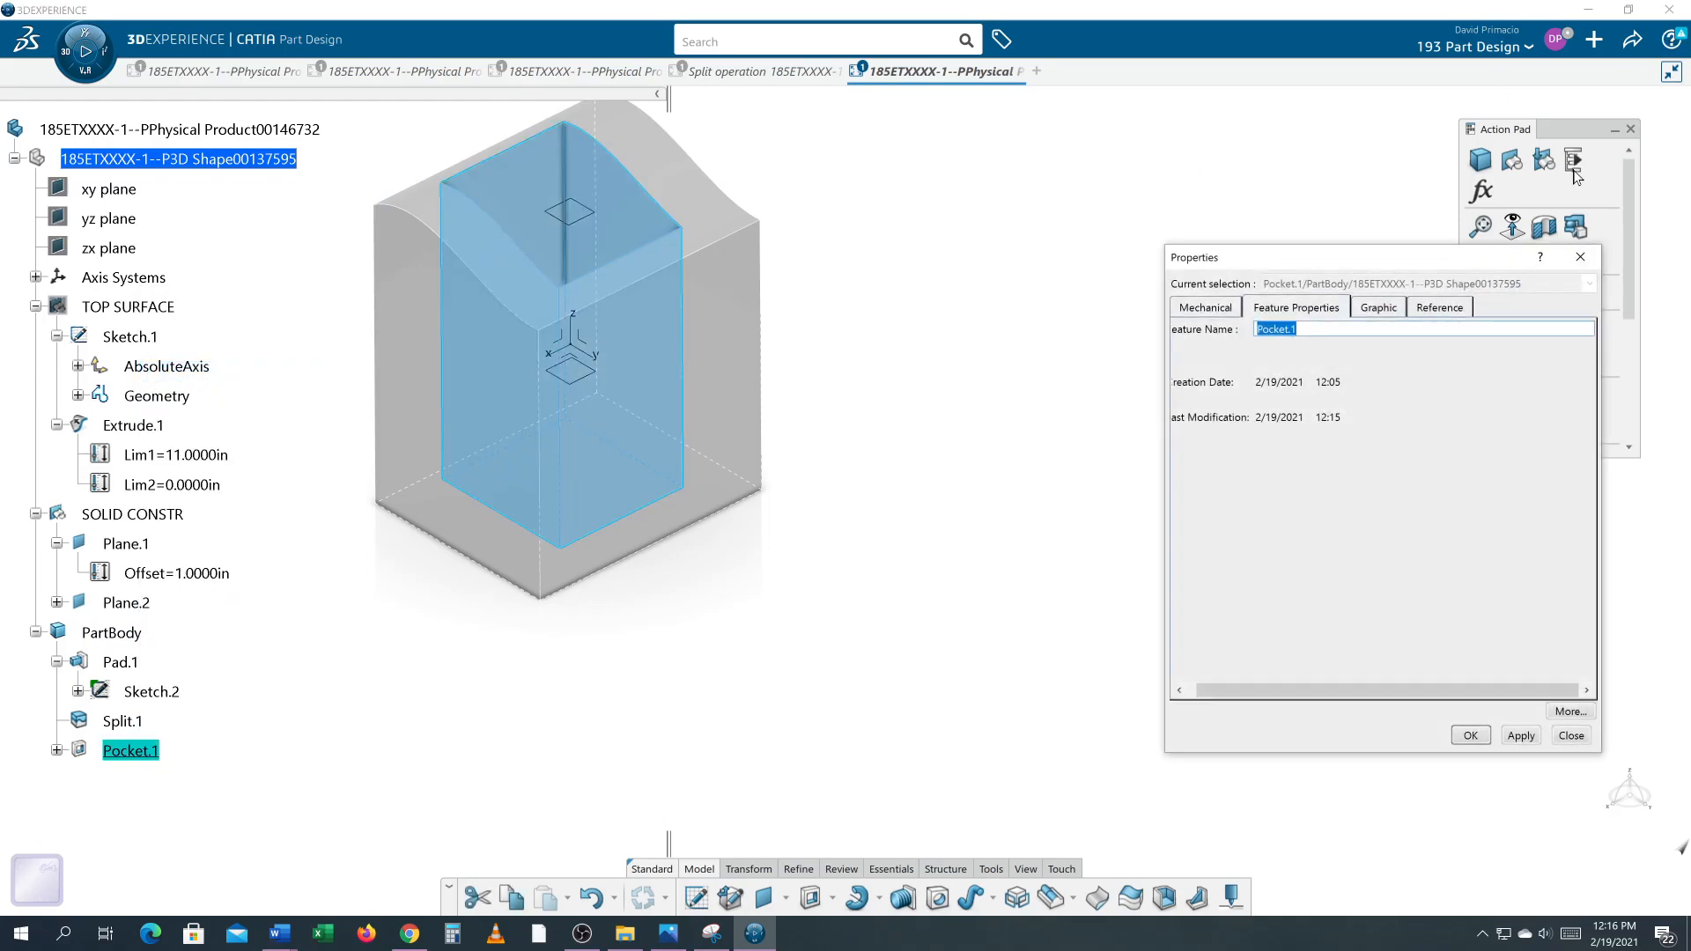
{"action": "left_click", "coordinate": [1379, 308]}
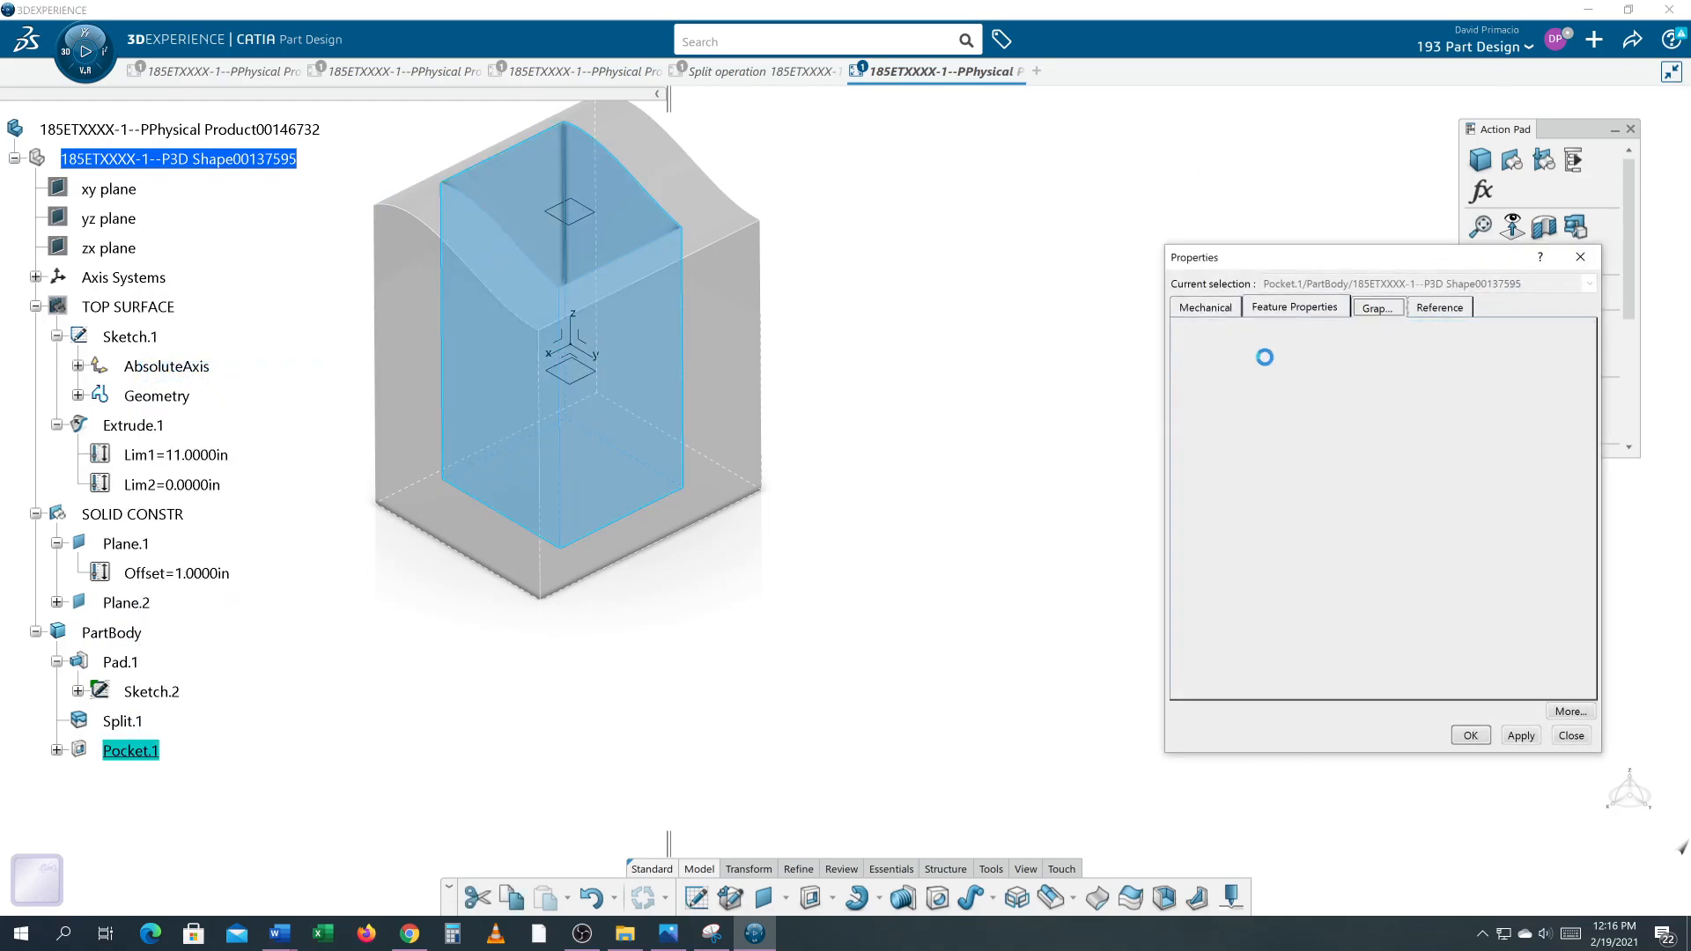
{"action": "left_click", "coordinate": [1259, 370]}
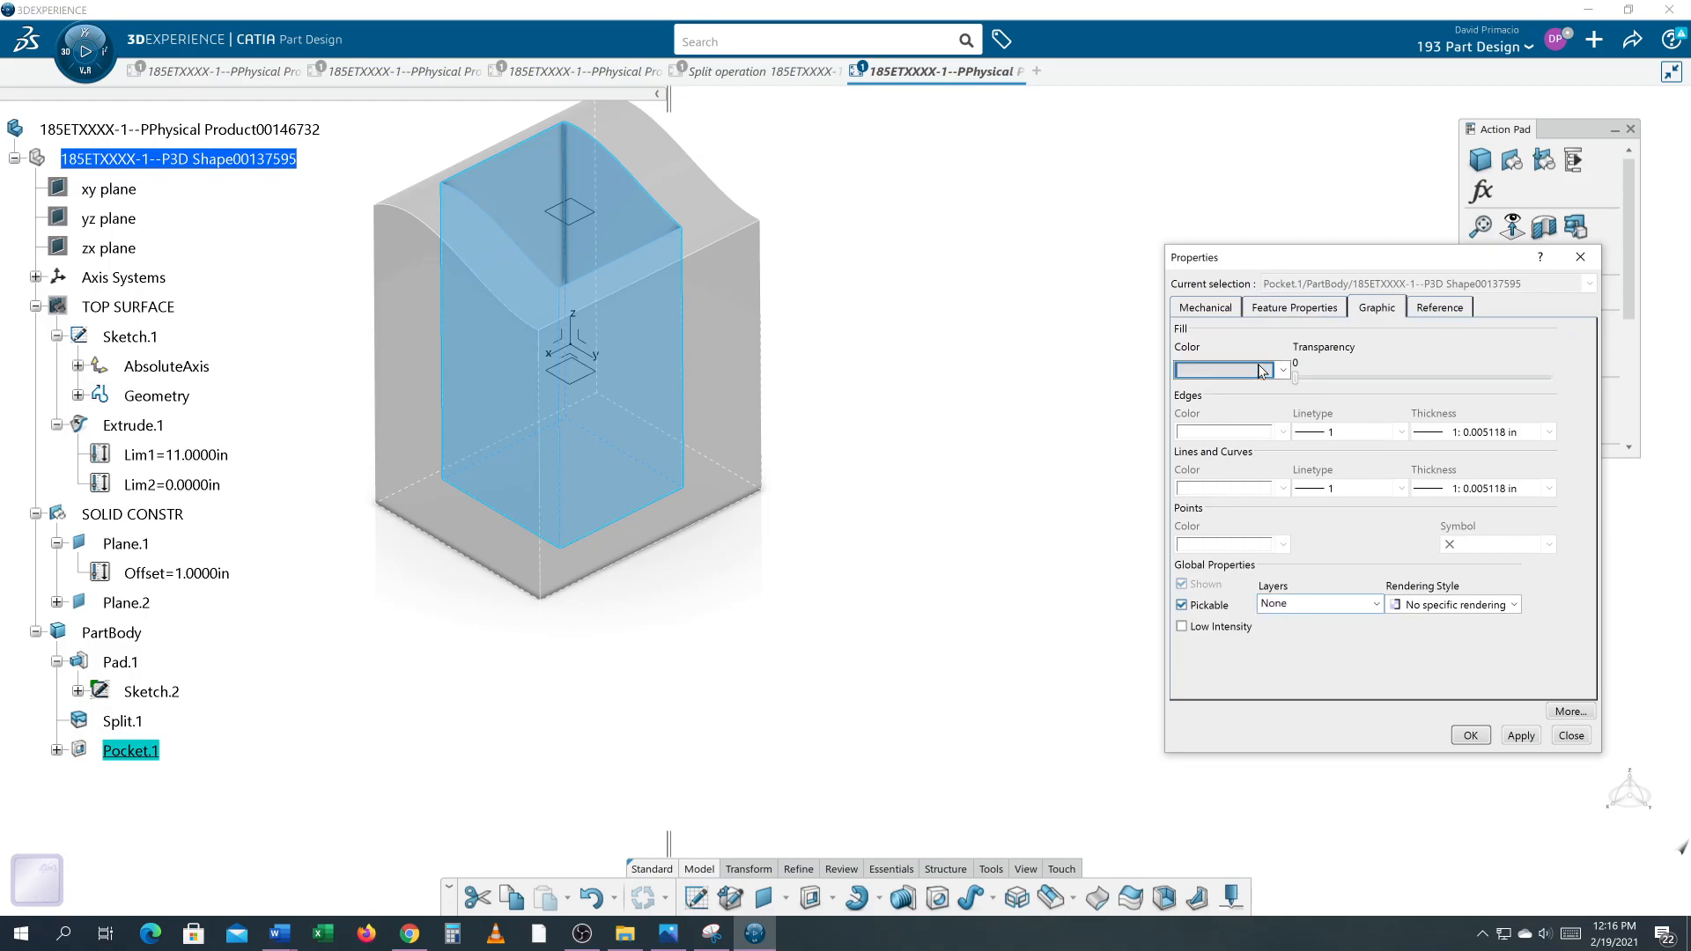
{"action": "left_click", "coordinate": [1238, 506]}
{"action": "left_click", "coordinate": [1508, 742]}
{"action": "left_click", "coordinate": [1469, 735]}
Step: Reverse the offset direction of Plane.1 relative to the xy plane
{"action": "middle_click_drag", "start_coordinate": [511, 291], "coordinate": [872, 522]}
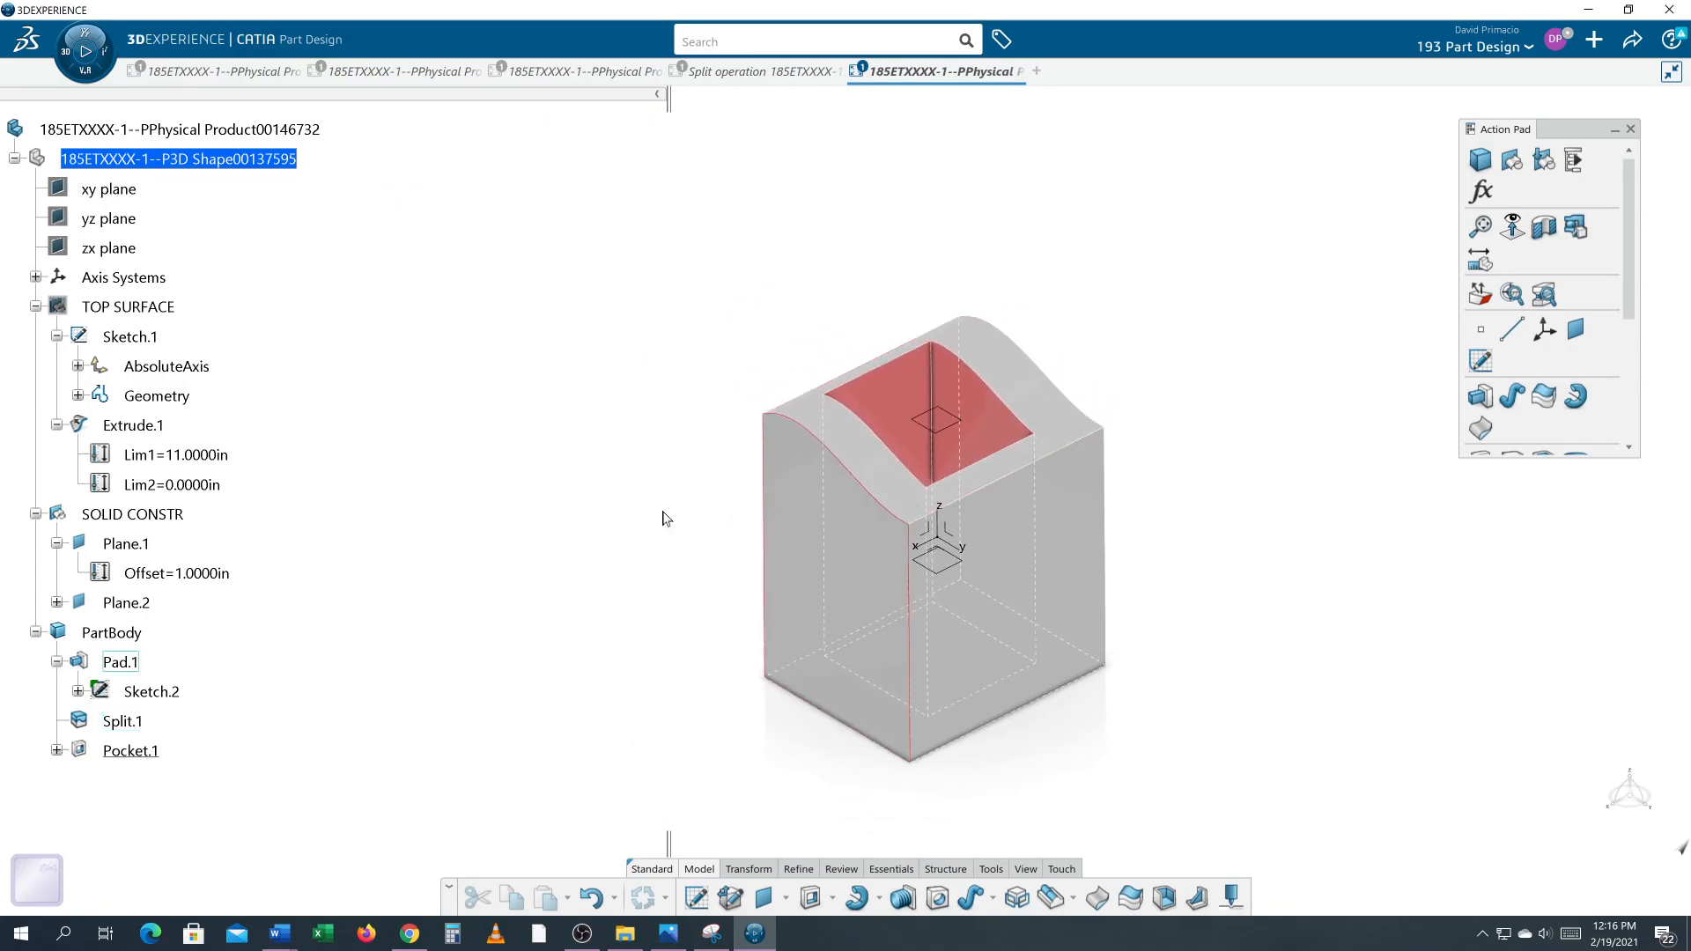
{"action": "double_click", "coordinate": [126, 544]}
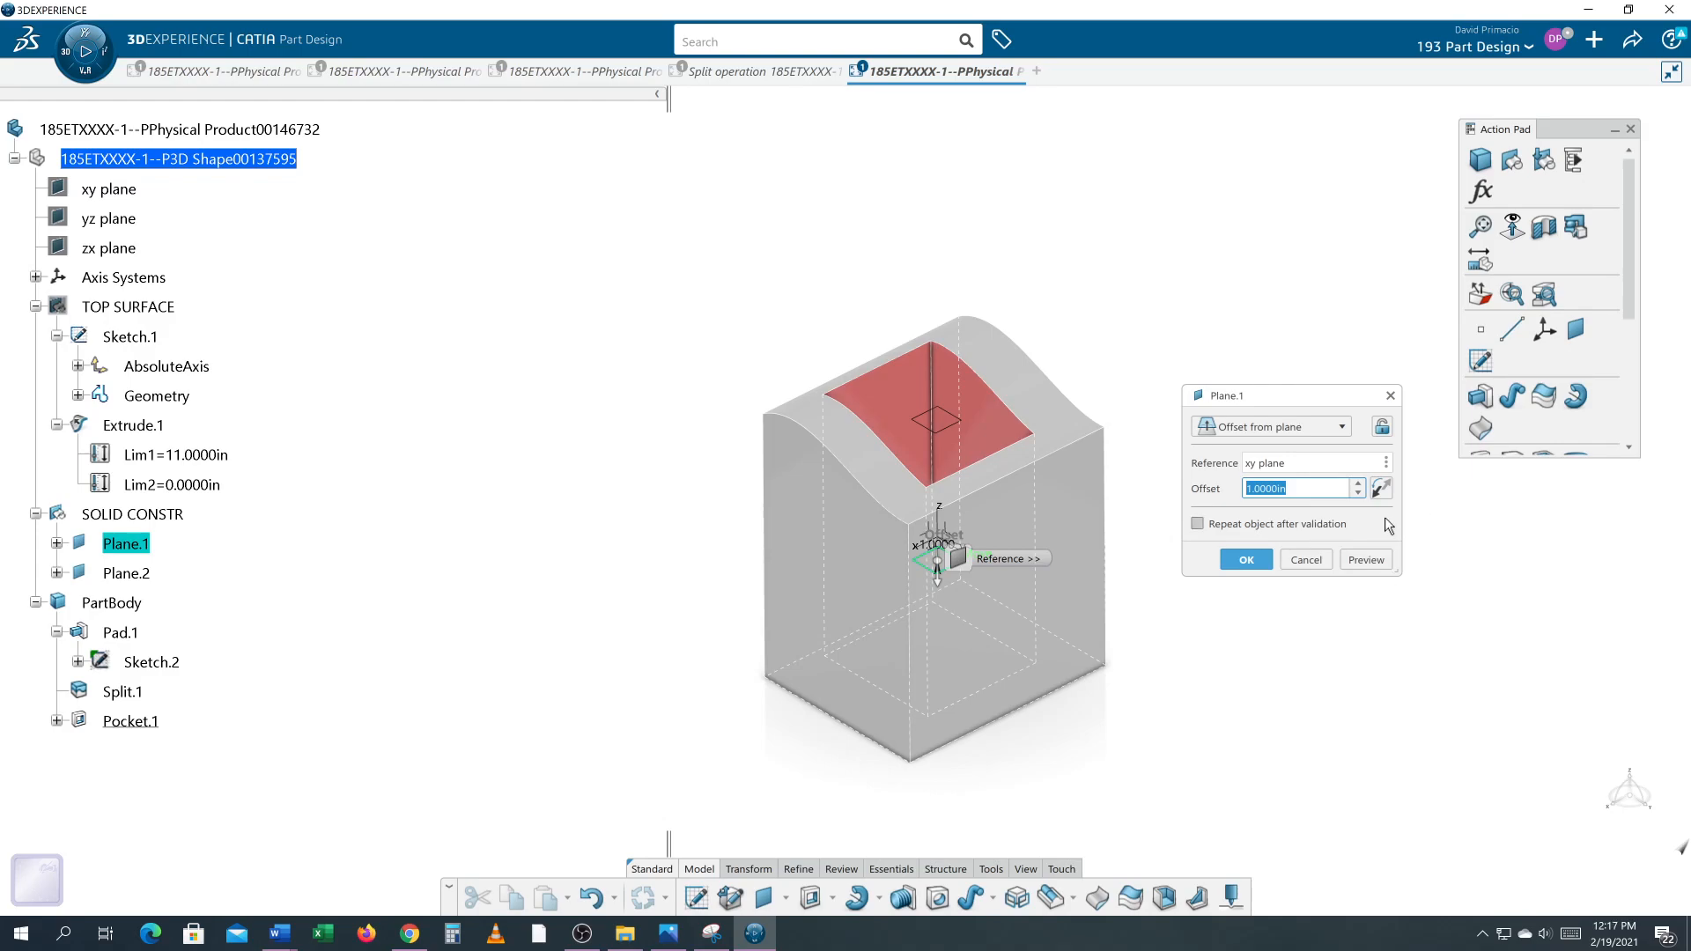
{"action": "left_click", "coordinate": [1382, 489]}
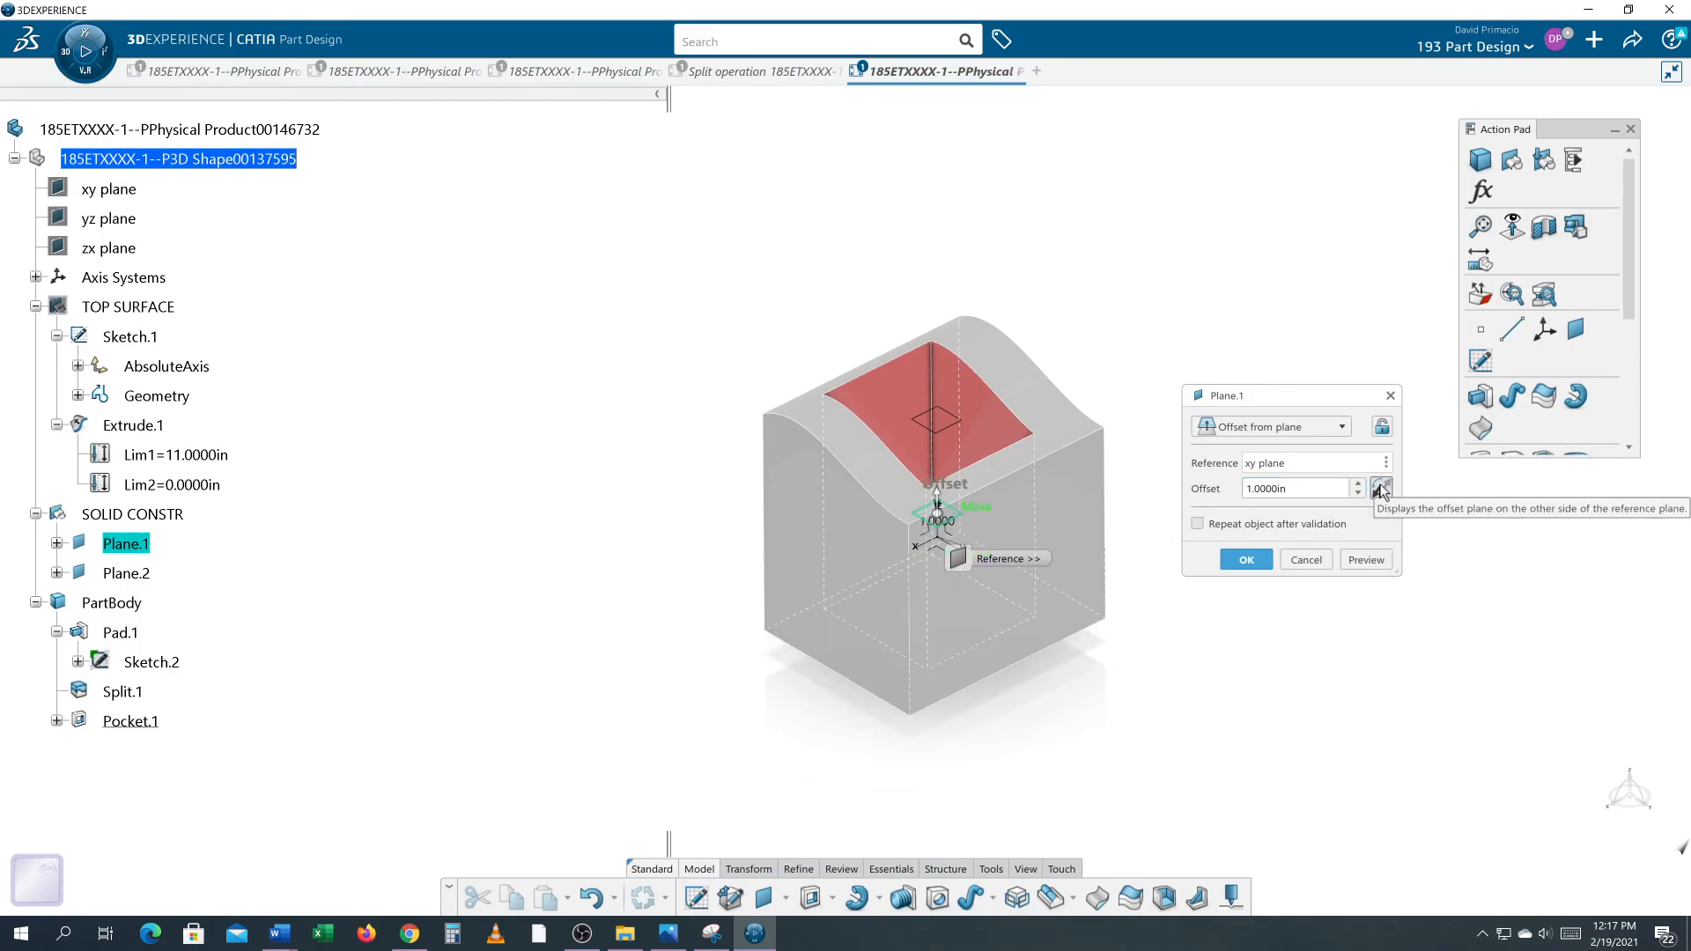
{"action": "left_click", "coordinate": [1247, 561]}
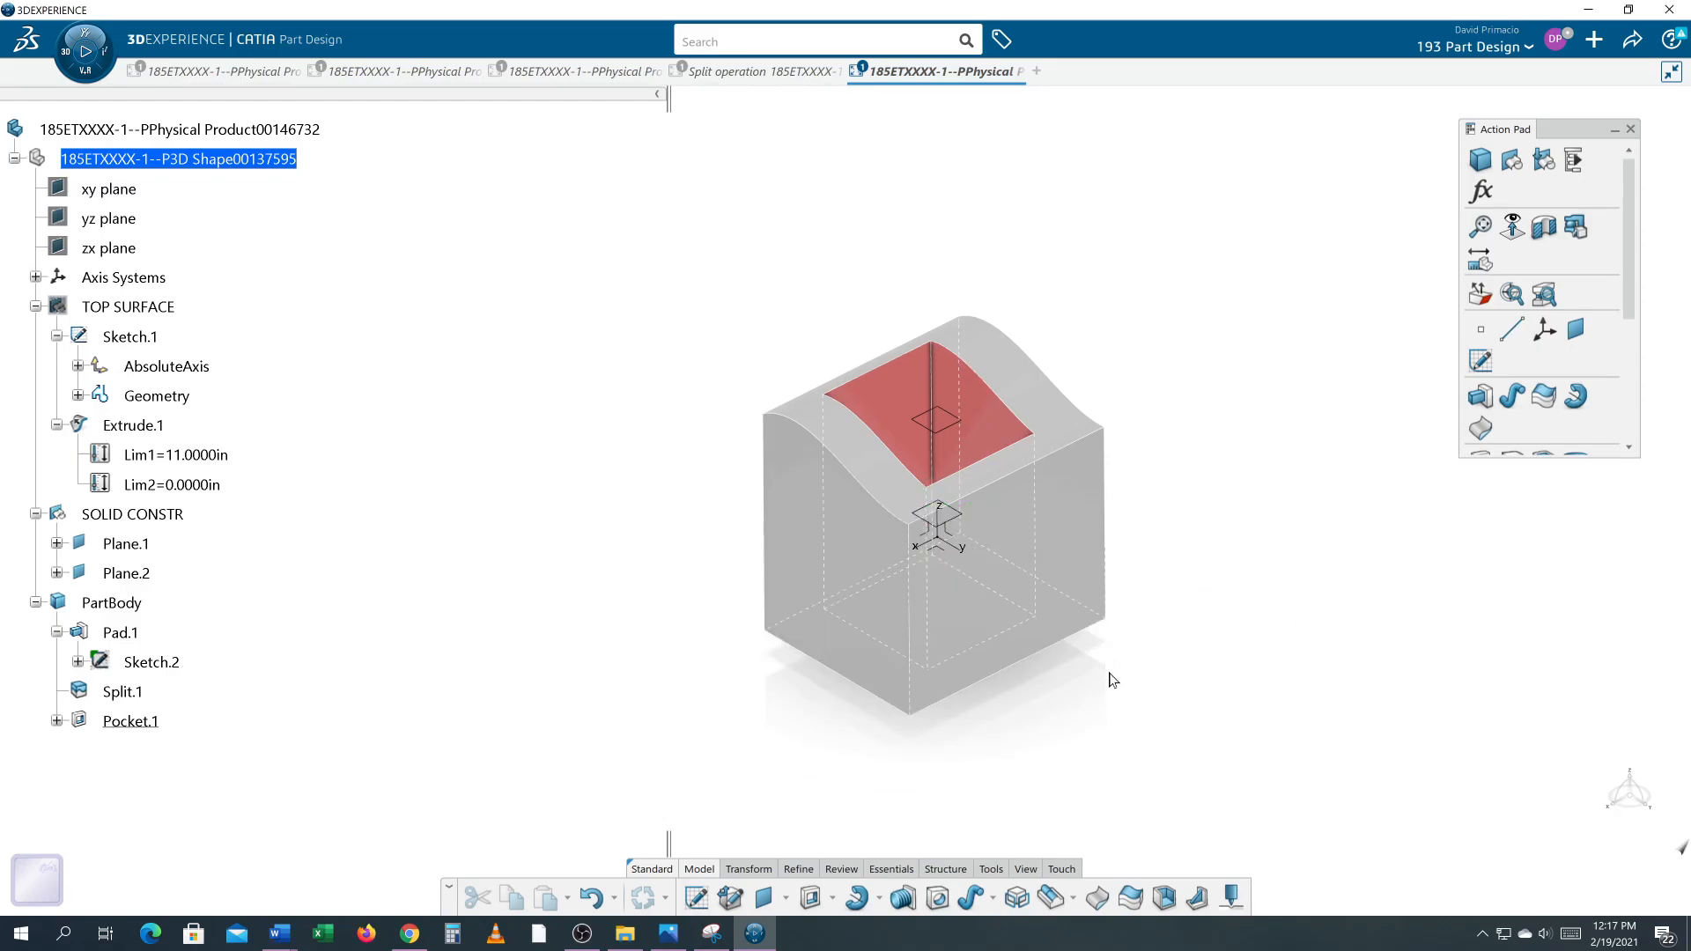
Step: Show the TOP SURFACE geometrical set
{"action": "middle_click_drag", "start_coordinate": [783, 739], "coordinate": [959, 494]}
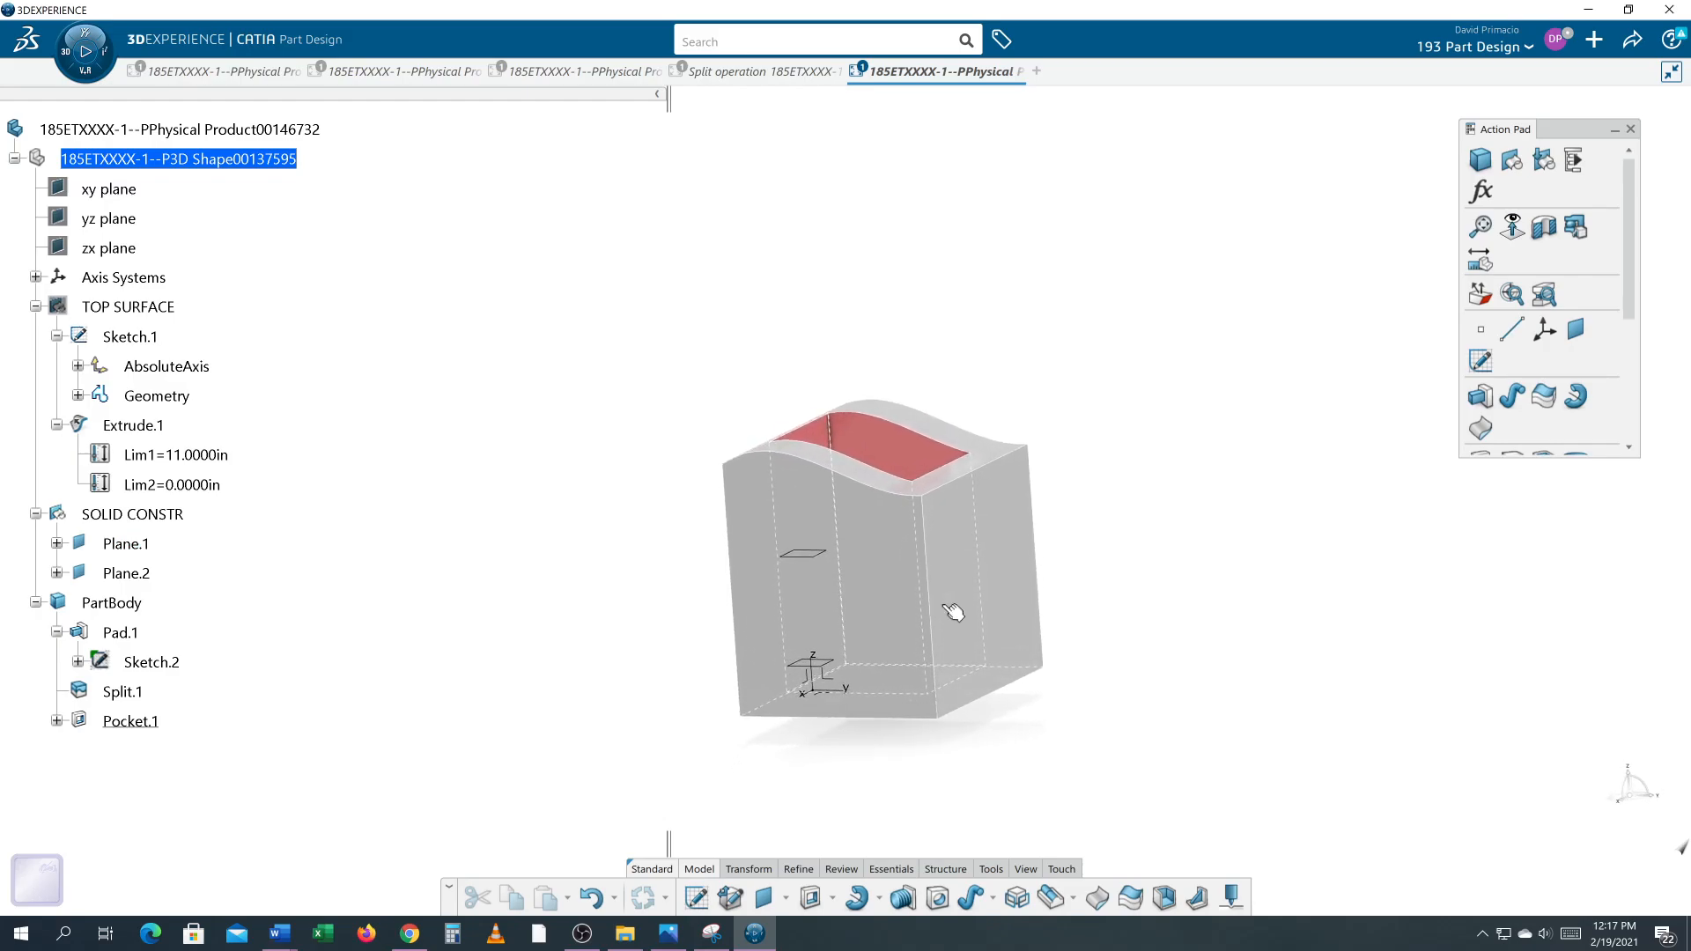
{"action": "middle_click_drag", "start_coordinate": [1083, 582], "coordinate": [1049, 609]}
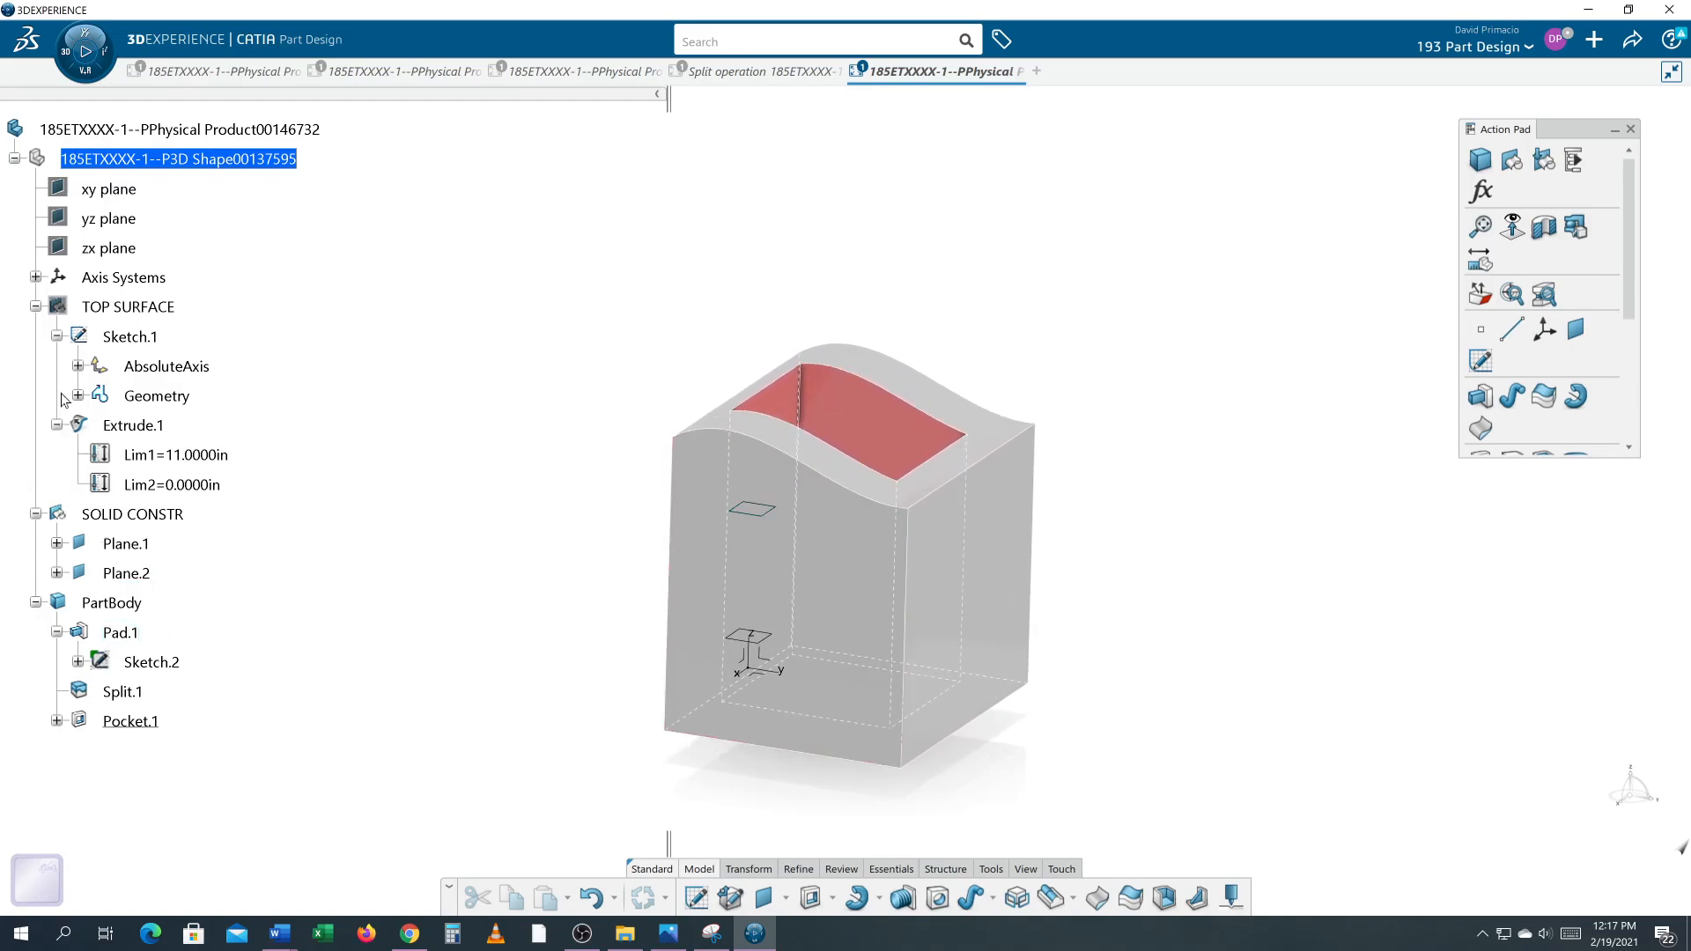
{"action": "right_click", "coordinate": [119, 307]}
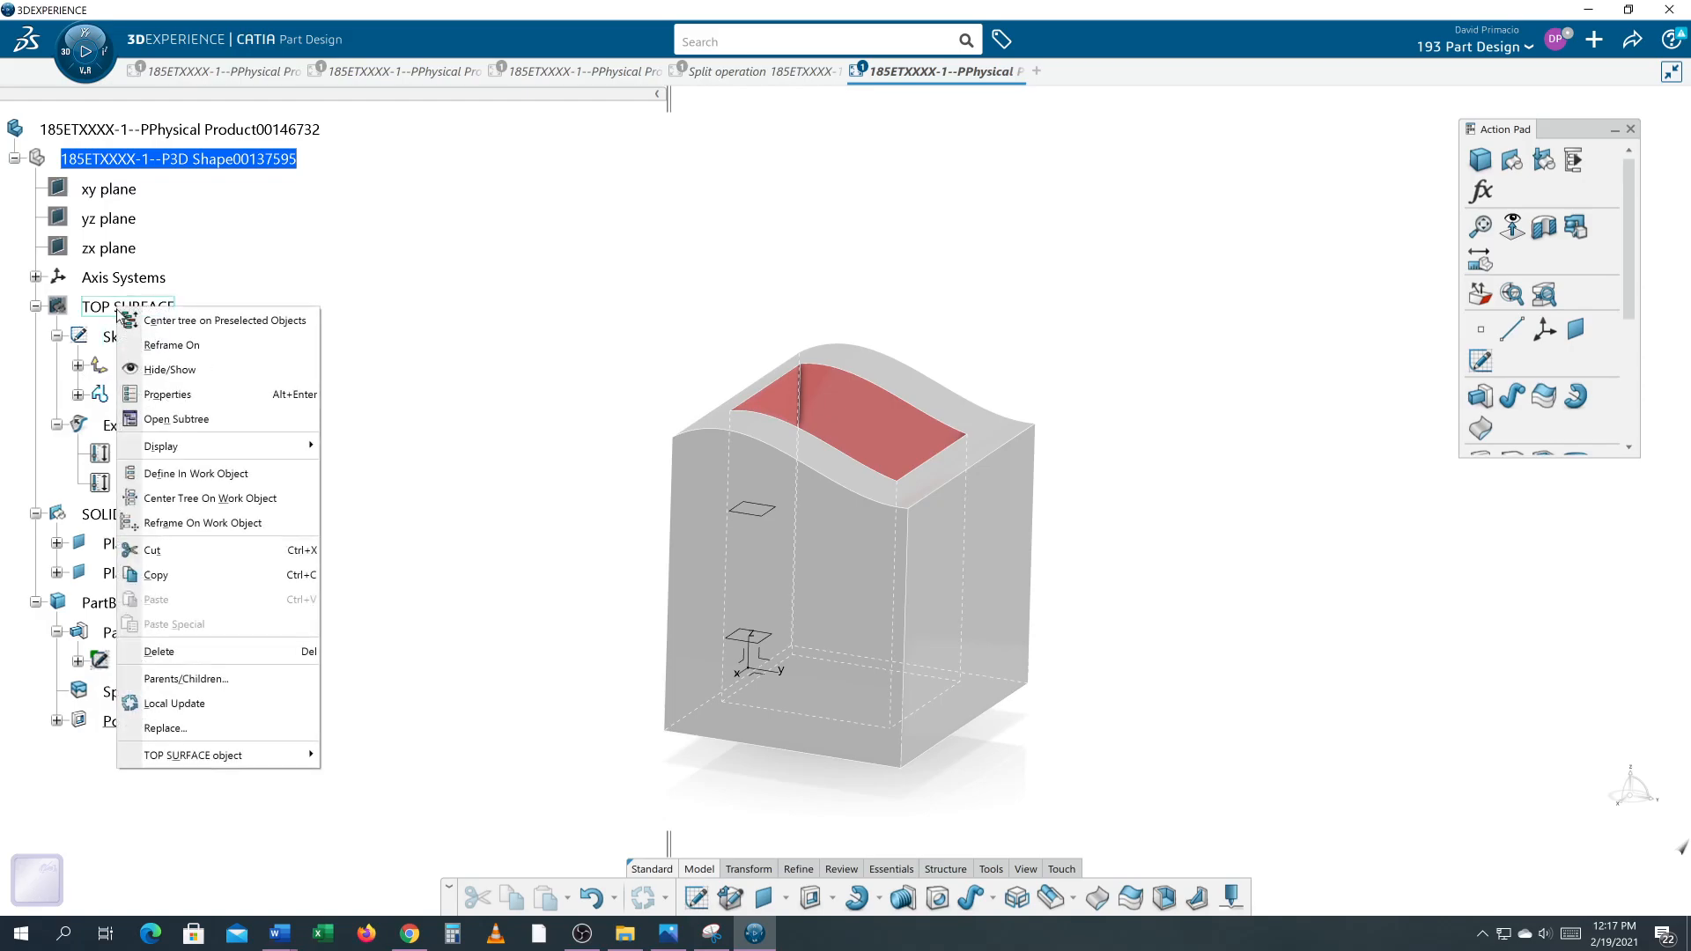
{"action": "left_click", "coordinate": [146, 371]}
Step: Toggle Extrude.1's visibility and hide the PartBody to isolate the top surface
{"action": "right_click", "coordinate": [141, 421]}
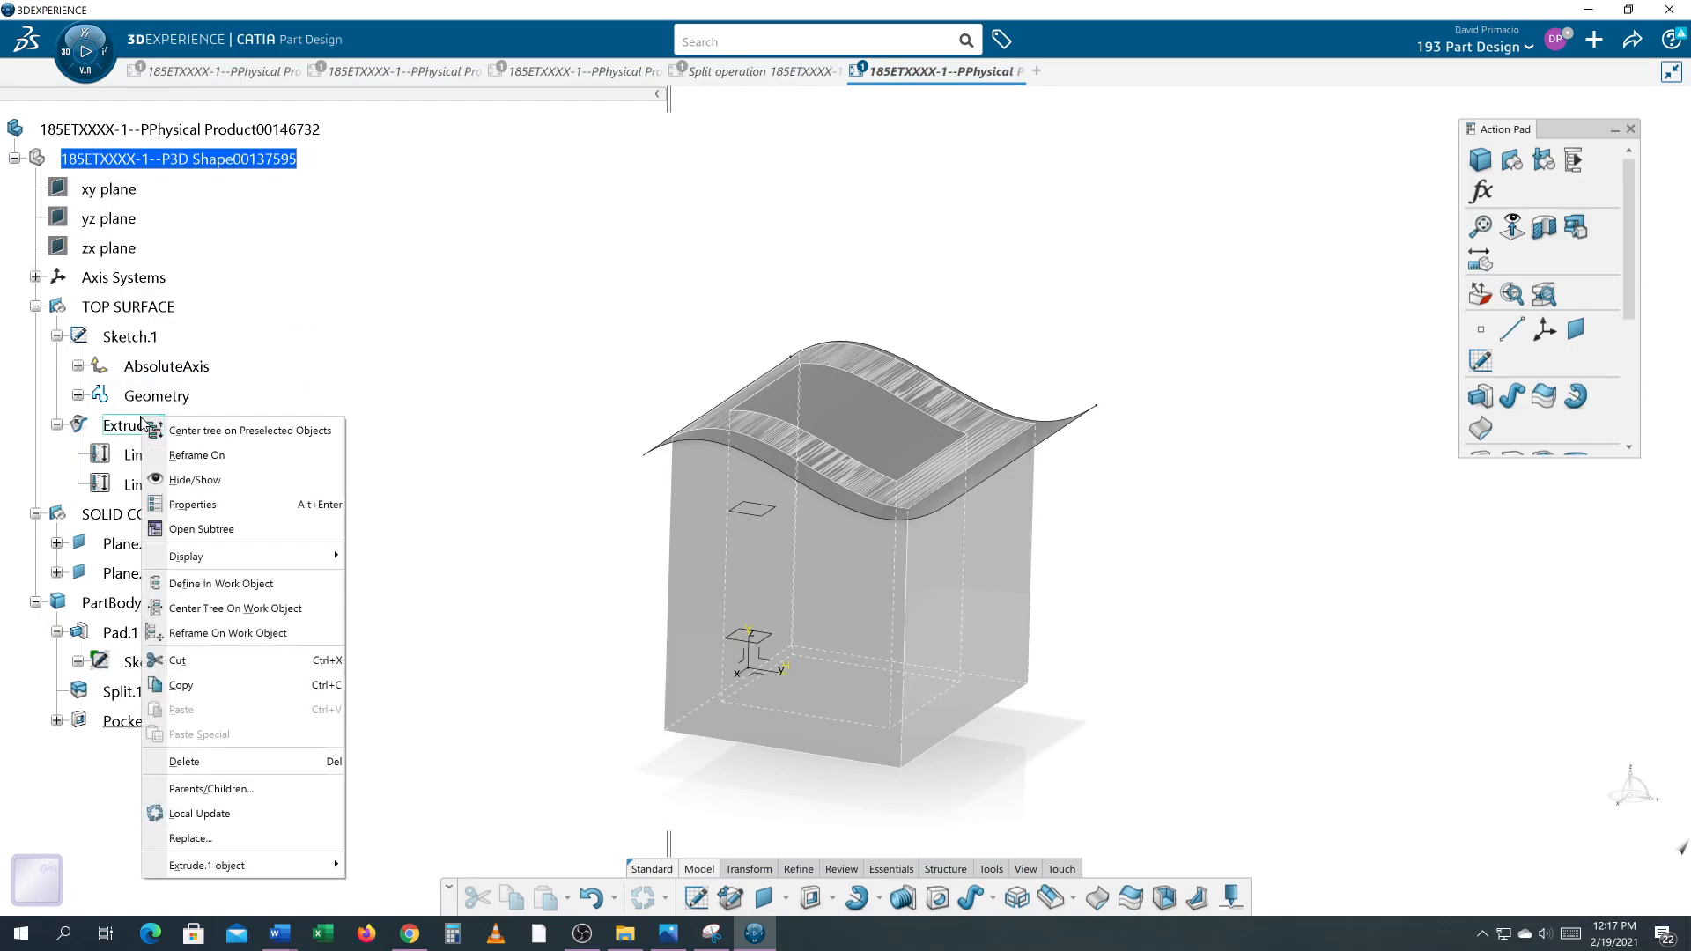
{"action": "left_click", "coordinate": [167, 480]}
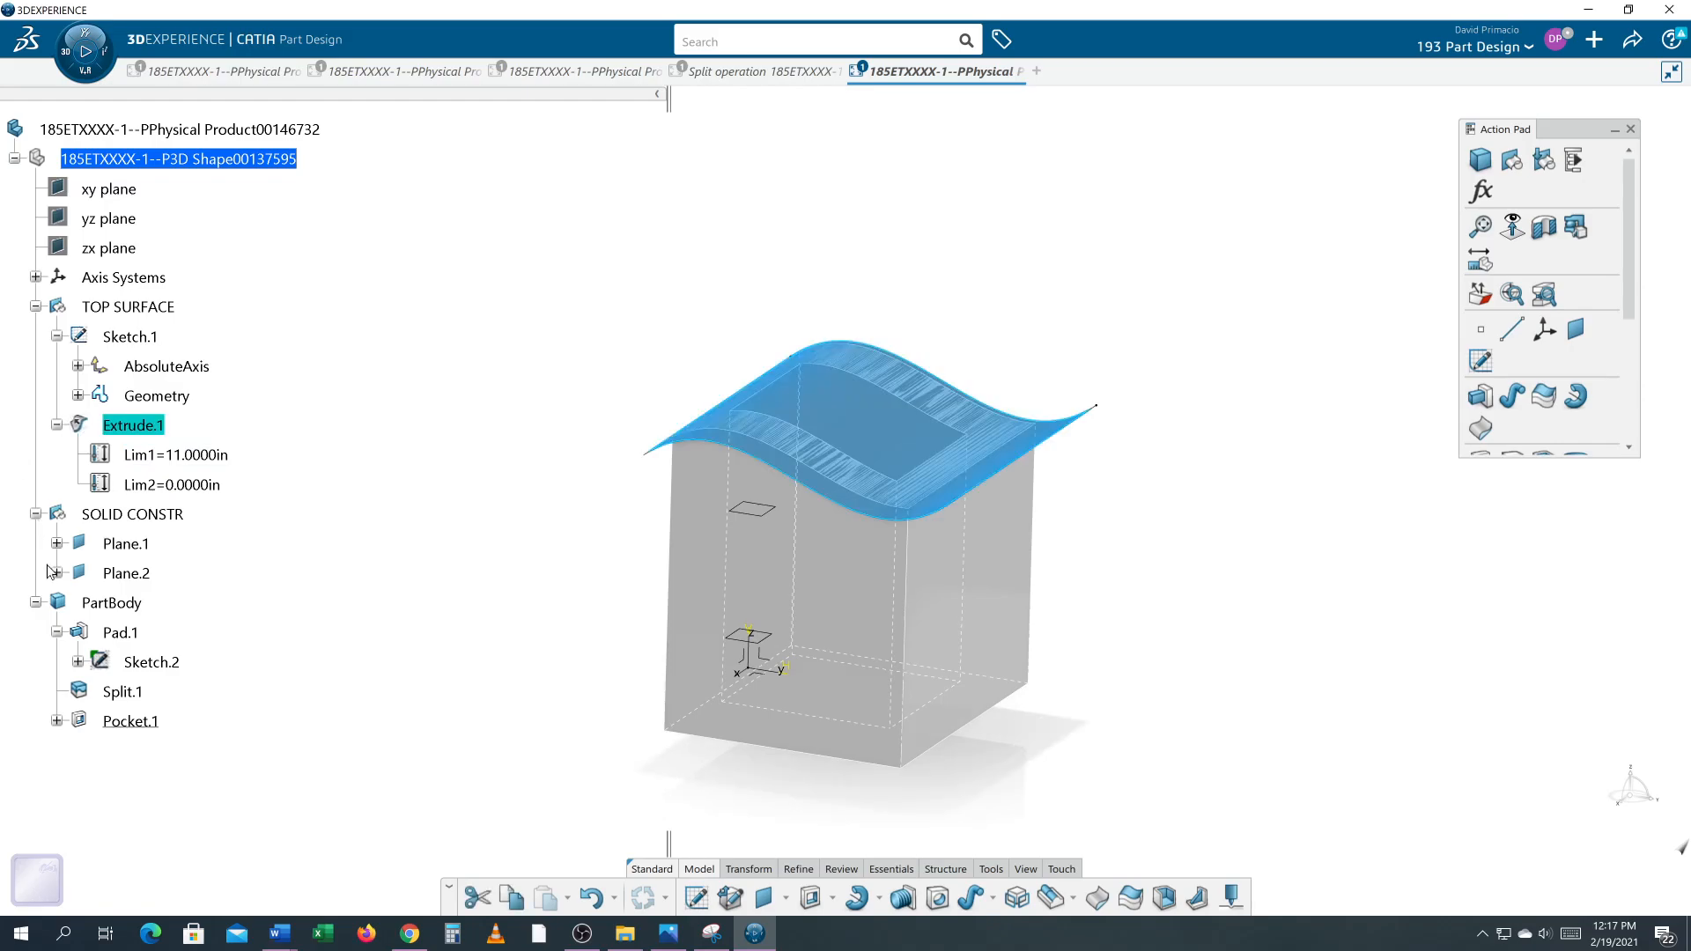
{"action": "right_click", "coordinate": [111, 605]}
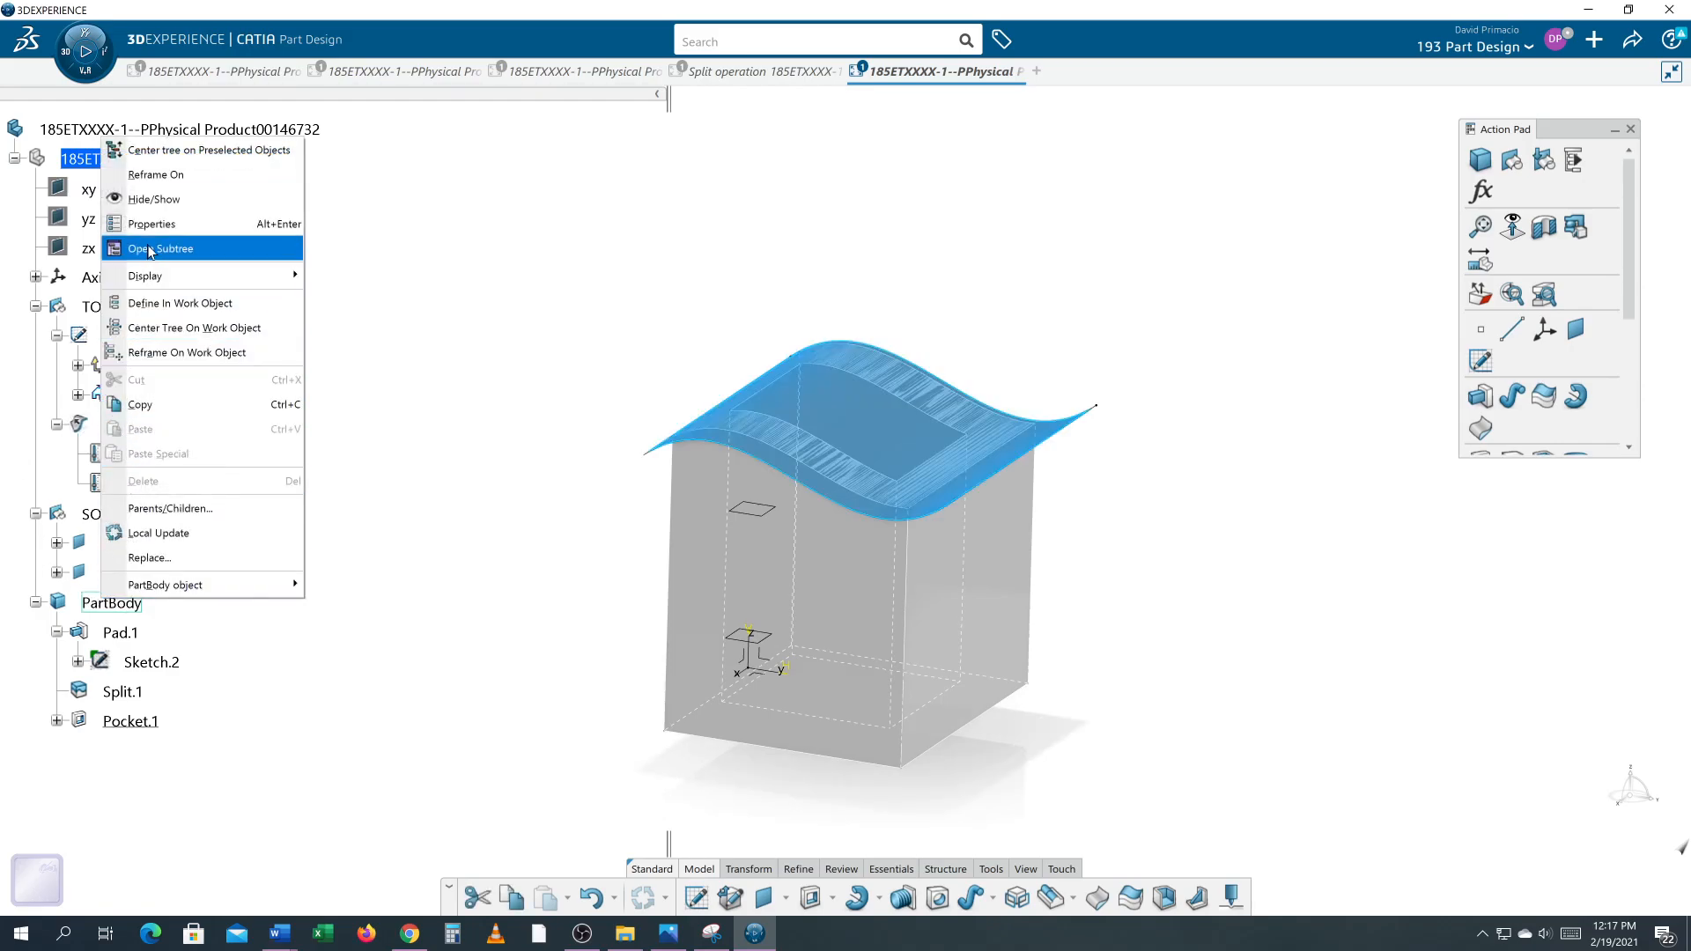
{"action": "left_click", "coordinate": [151, 201]}
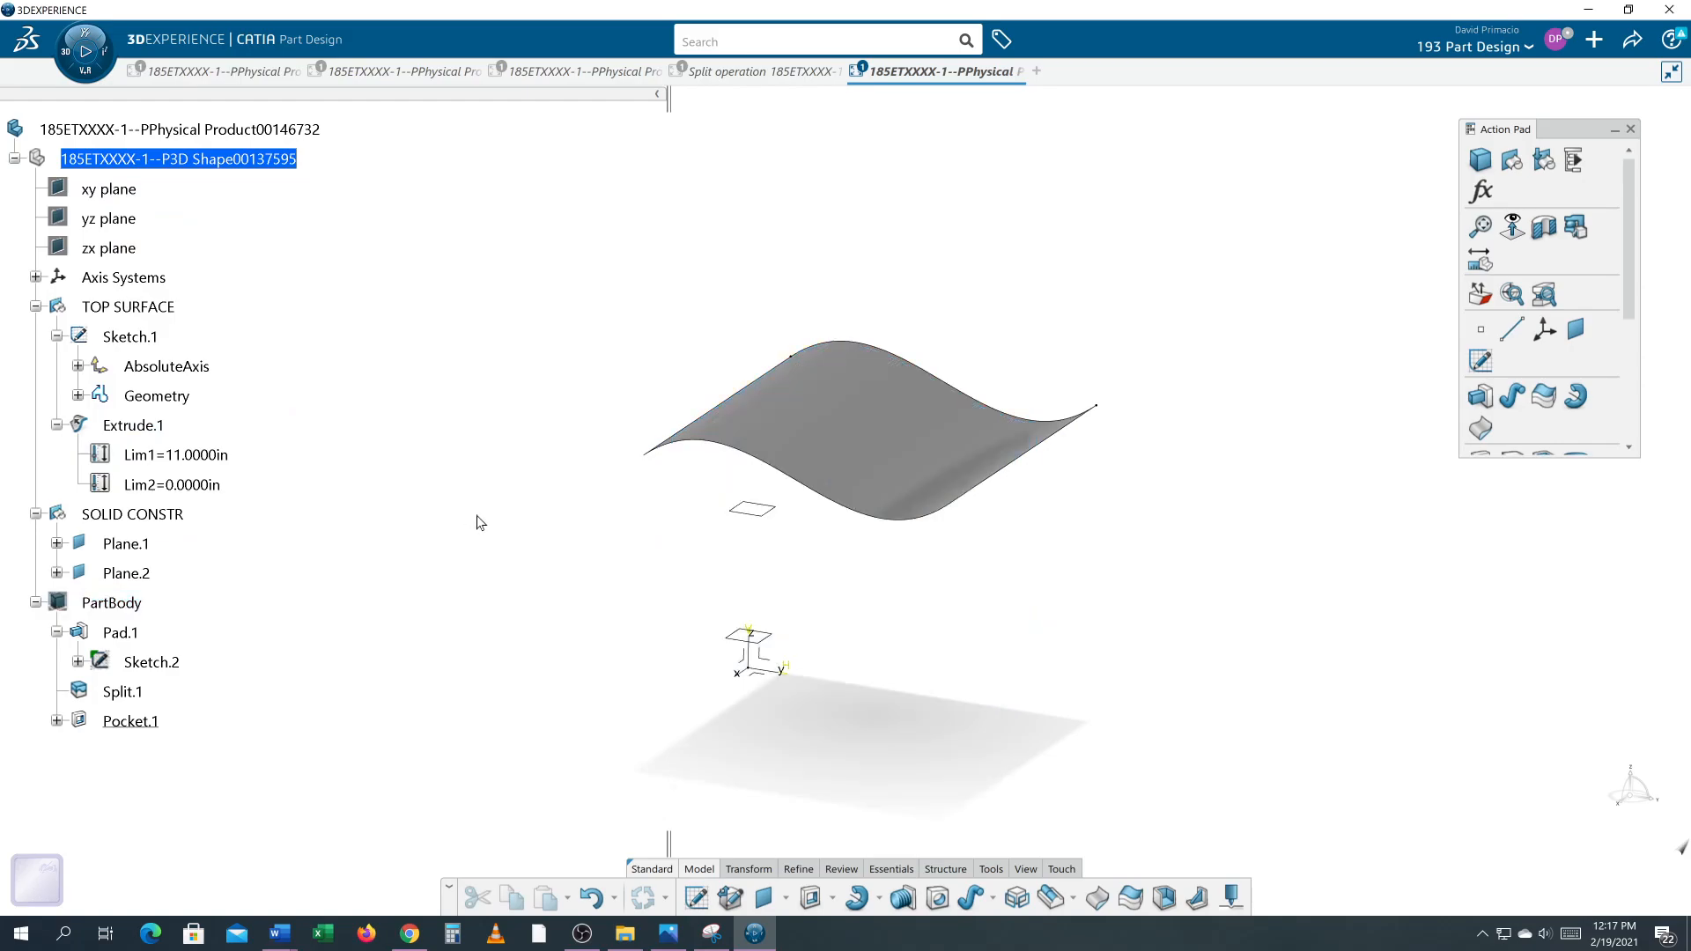
Step: Edit Sketch.1 in normal view, dragging a spline point upward to raise the curve's peak, and exit the sketch
{"action": "middle_click_drag", "start_coordinate": [849, 561], "coordinate": [811, 577]}
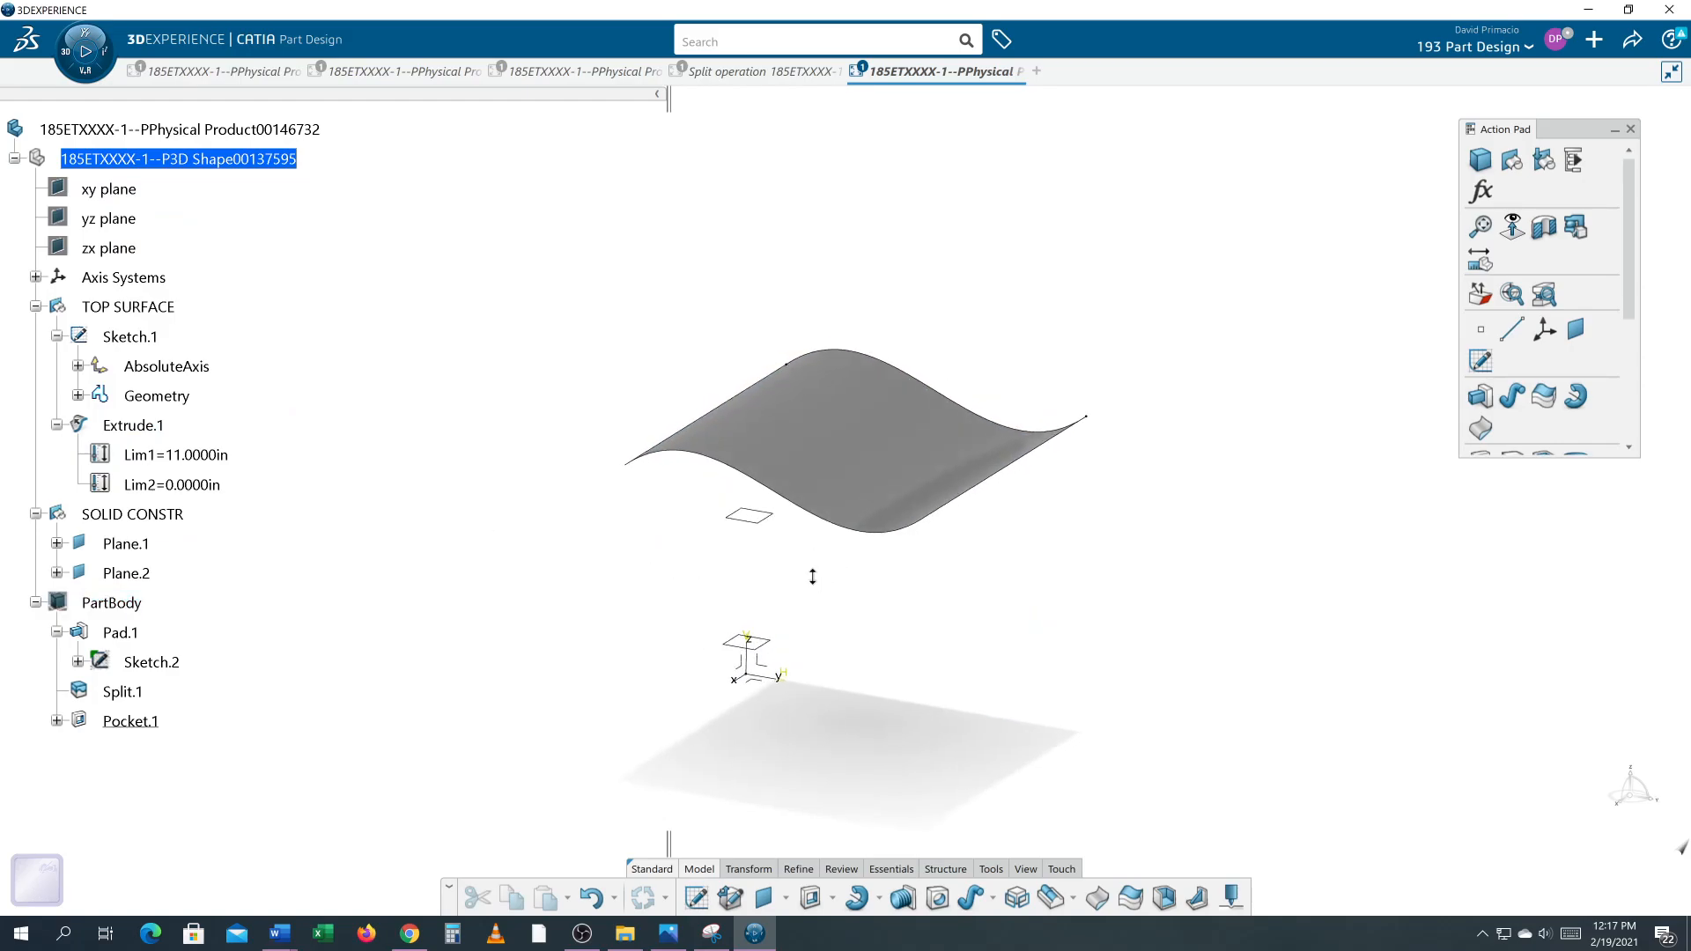
{"action": "middle_click_drag", "start_coordinate": [933, 594], "coordinate": [951, 521], "text": "ctrl"}
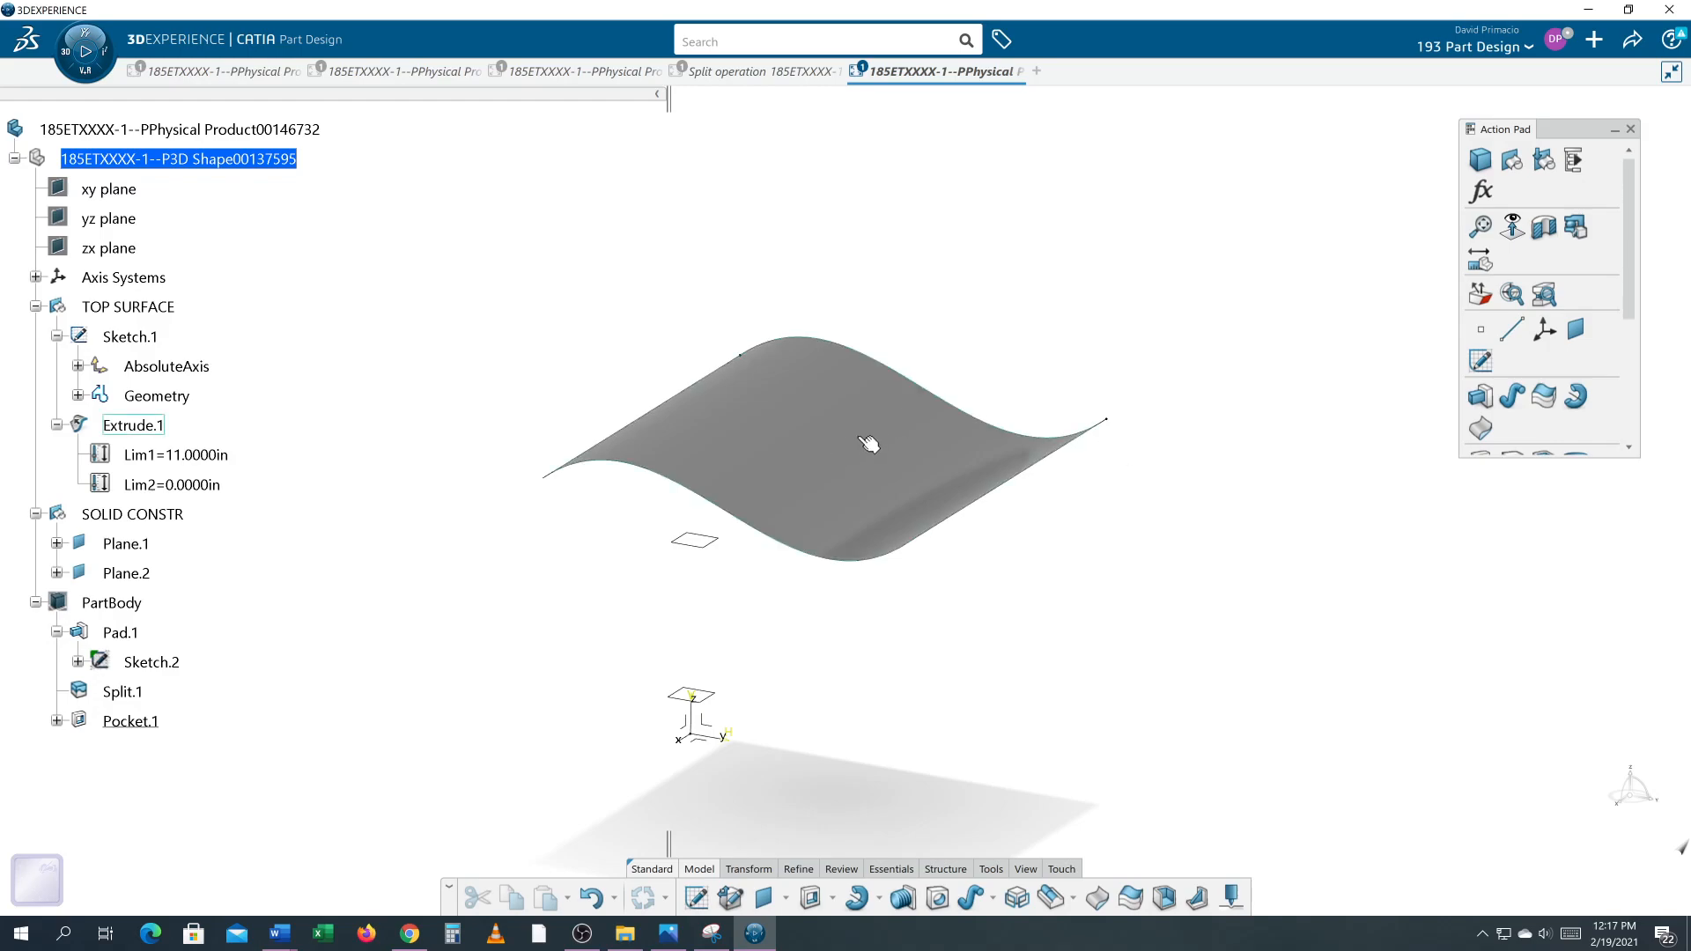
{"action": "middle_click_drag", "start_coordinate": [645, 545], "coordinate": [643, 555]}
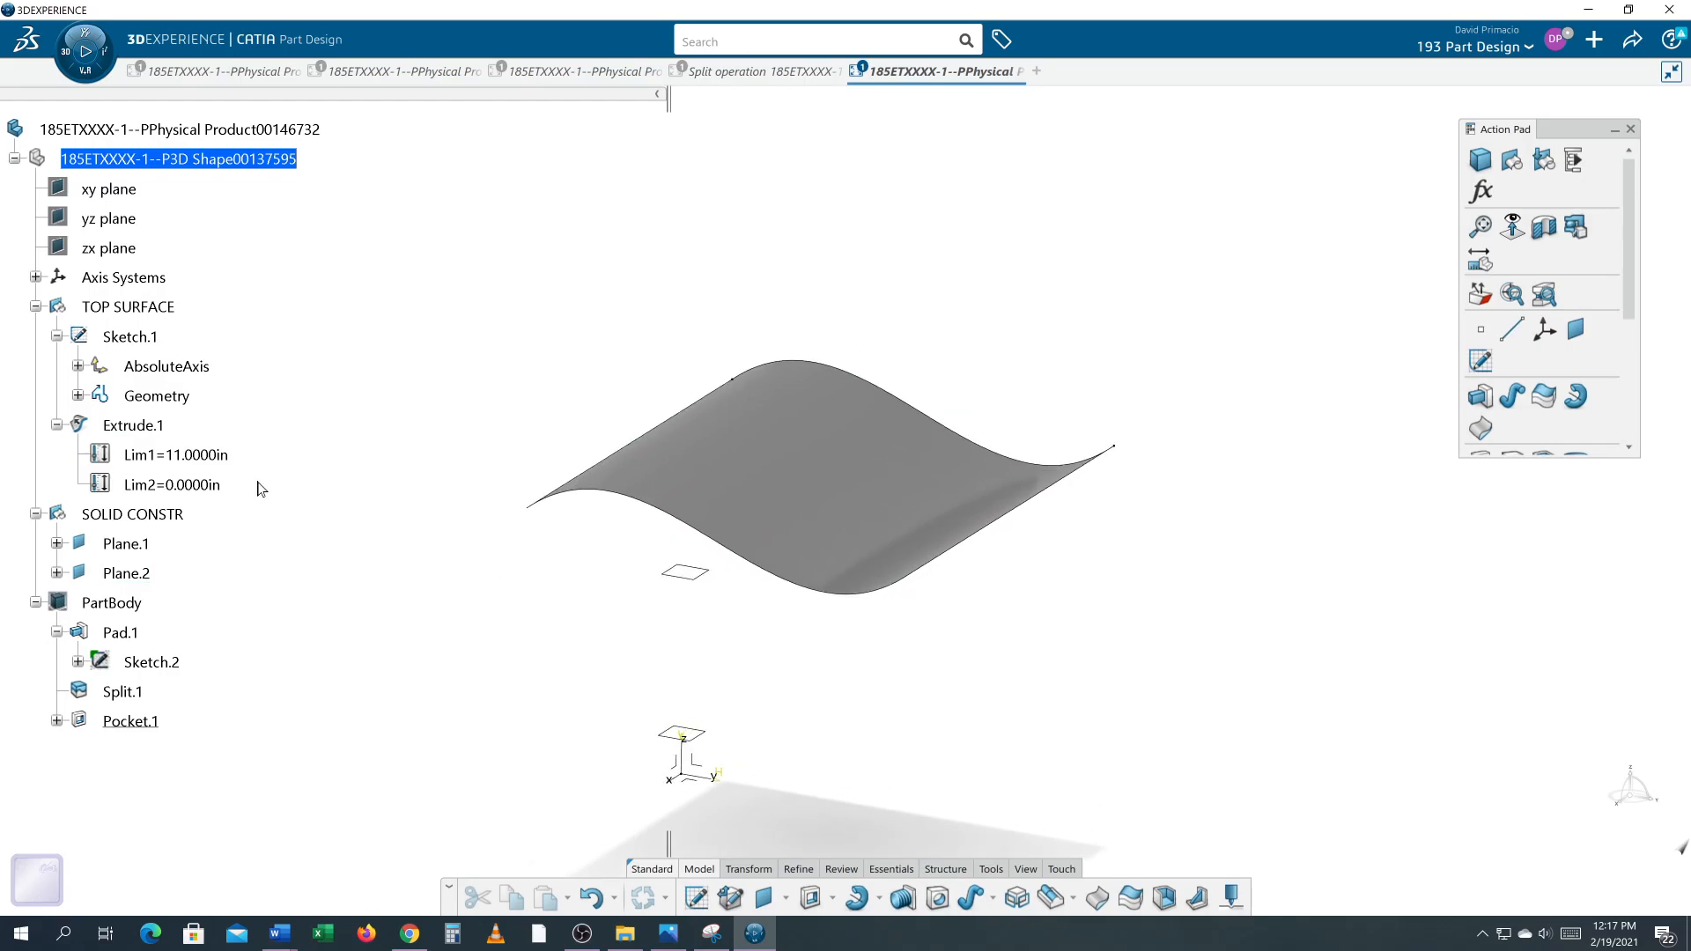
{"action": "double_click", "coordinate": [133, 339]}
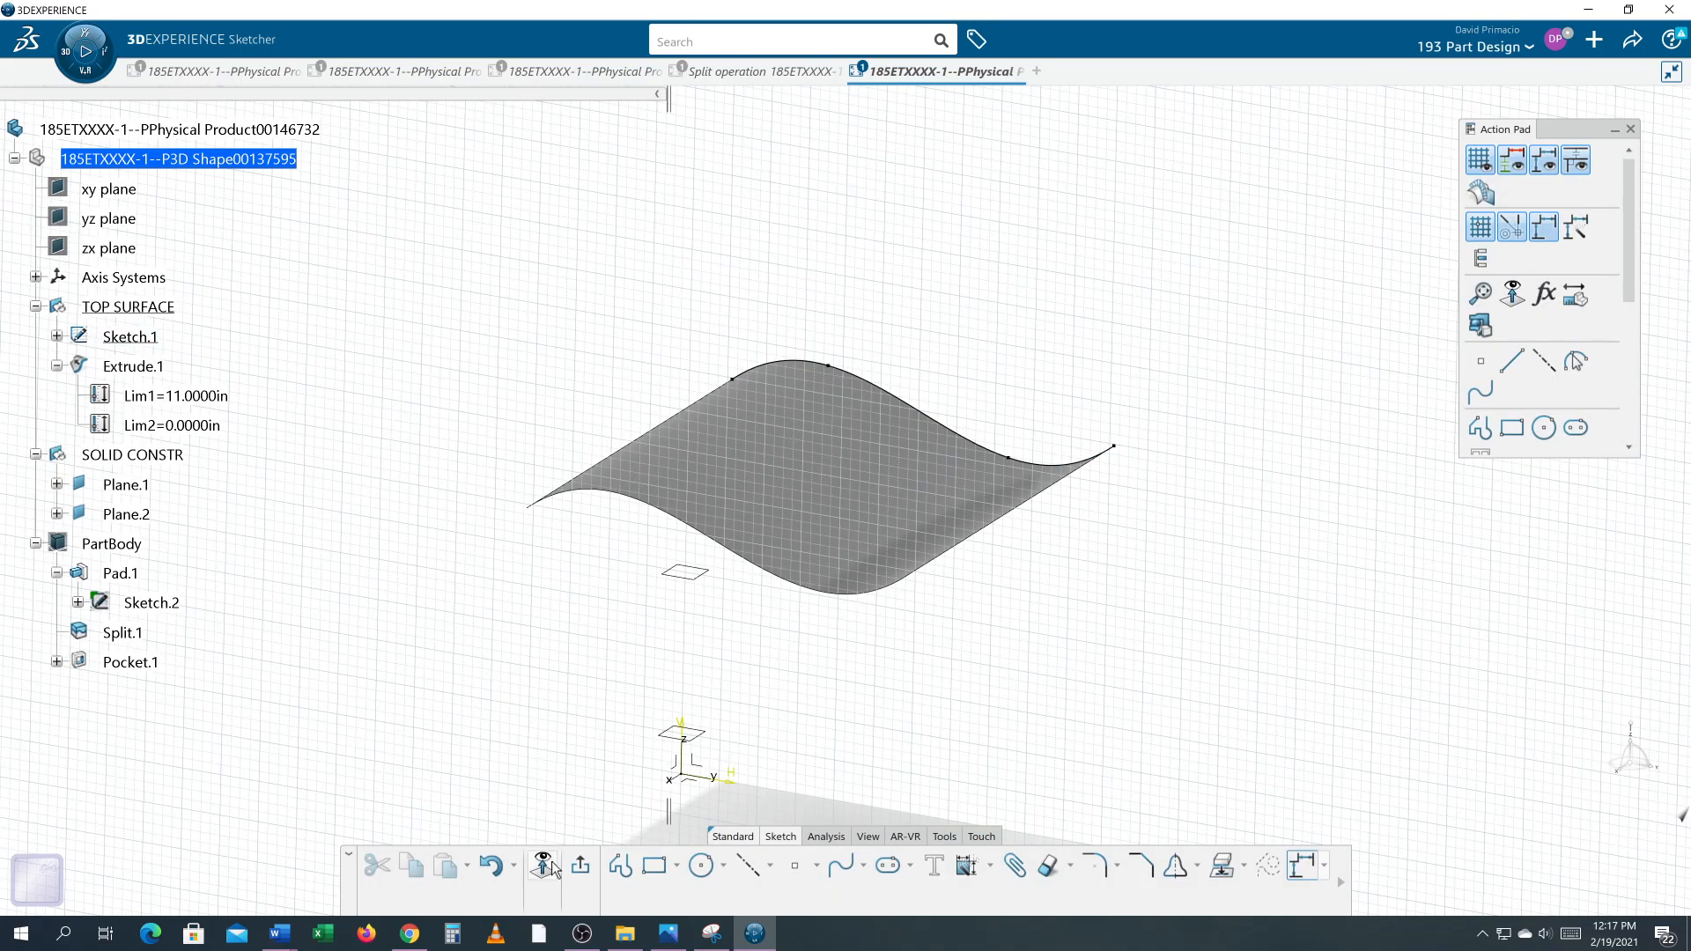
{"action": "left_click", "coordinate": [543, 868]}
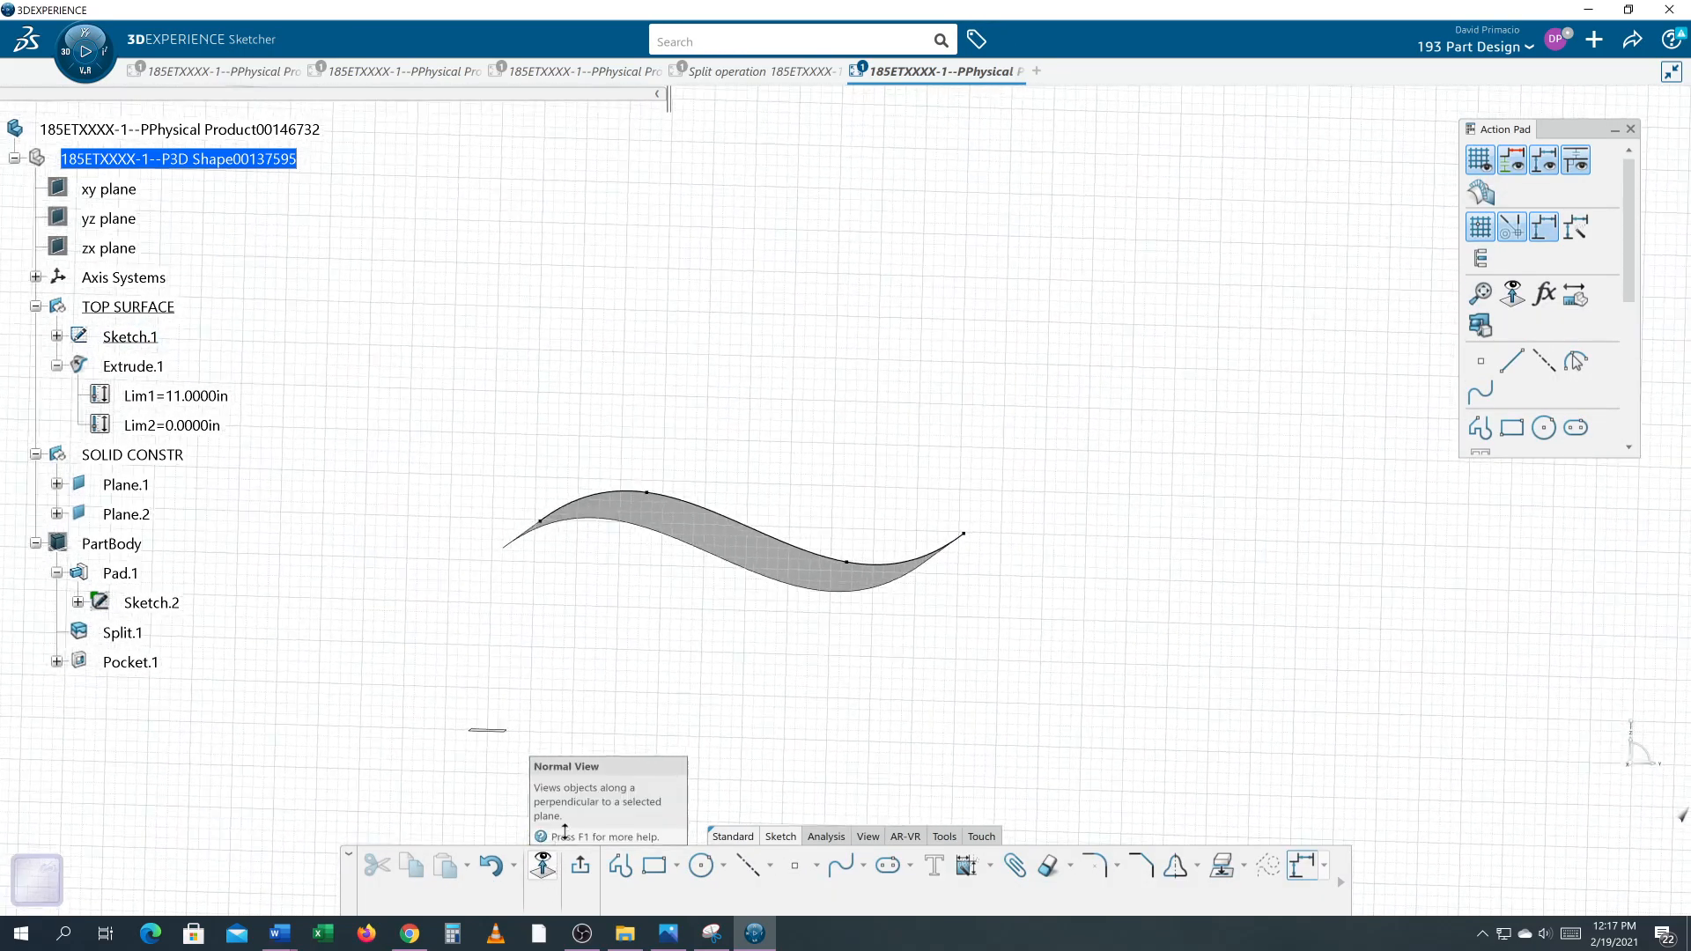
{"action": "mouse_move", "coordinate": [616, 734]}
{"action": "middle_mouse_down"}
{"action": "mouse_move", "coordinate": [665, 661]}
{"action": "mouse_move", "coordinate": [729, 655]}
{"action": "mouse_move", "coordinate": [732, 634]}
{"action": "mouse_move", "coordinate": [631, 583]}
{"action": "middle_mouse_up"}
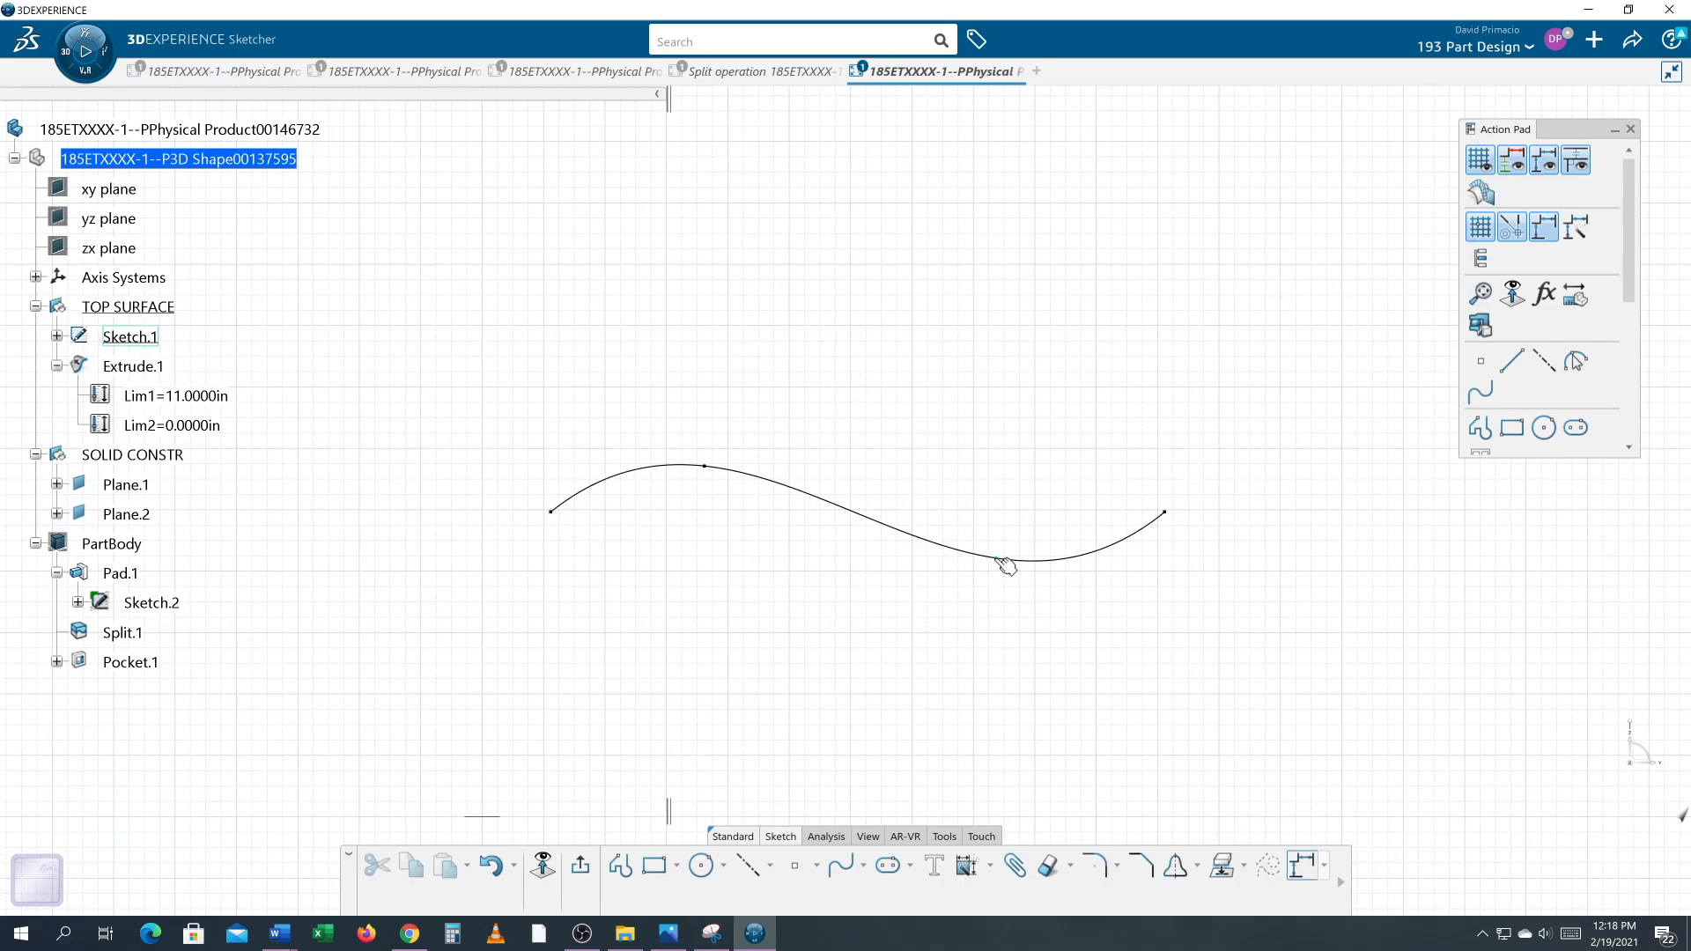
{"action": "mouse_move", "coordinate": [1006, 565]}
{"action": "left_mouse_down"}
{"action": "mouse_move", "coordinate": [1008, 365]}
{"action": "mouse_move", "coordinate": [974, 310]}
{"action": "left_mouse_up"}
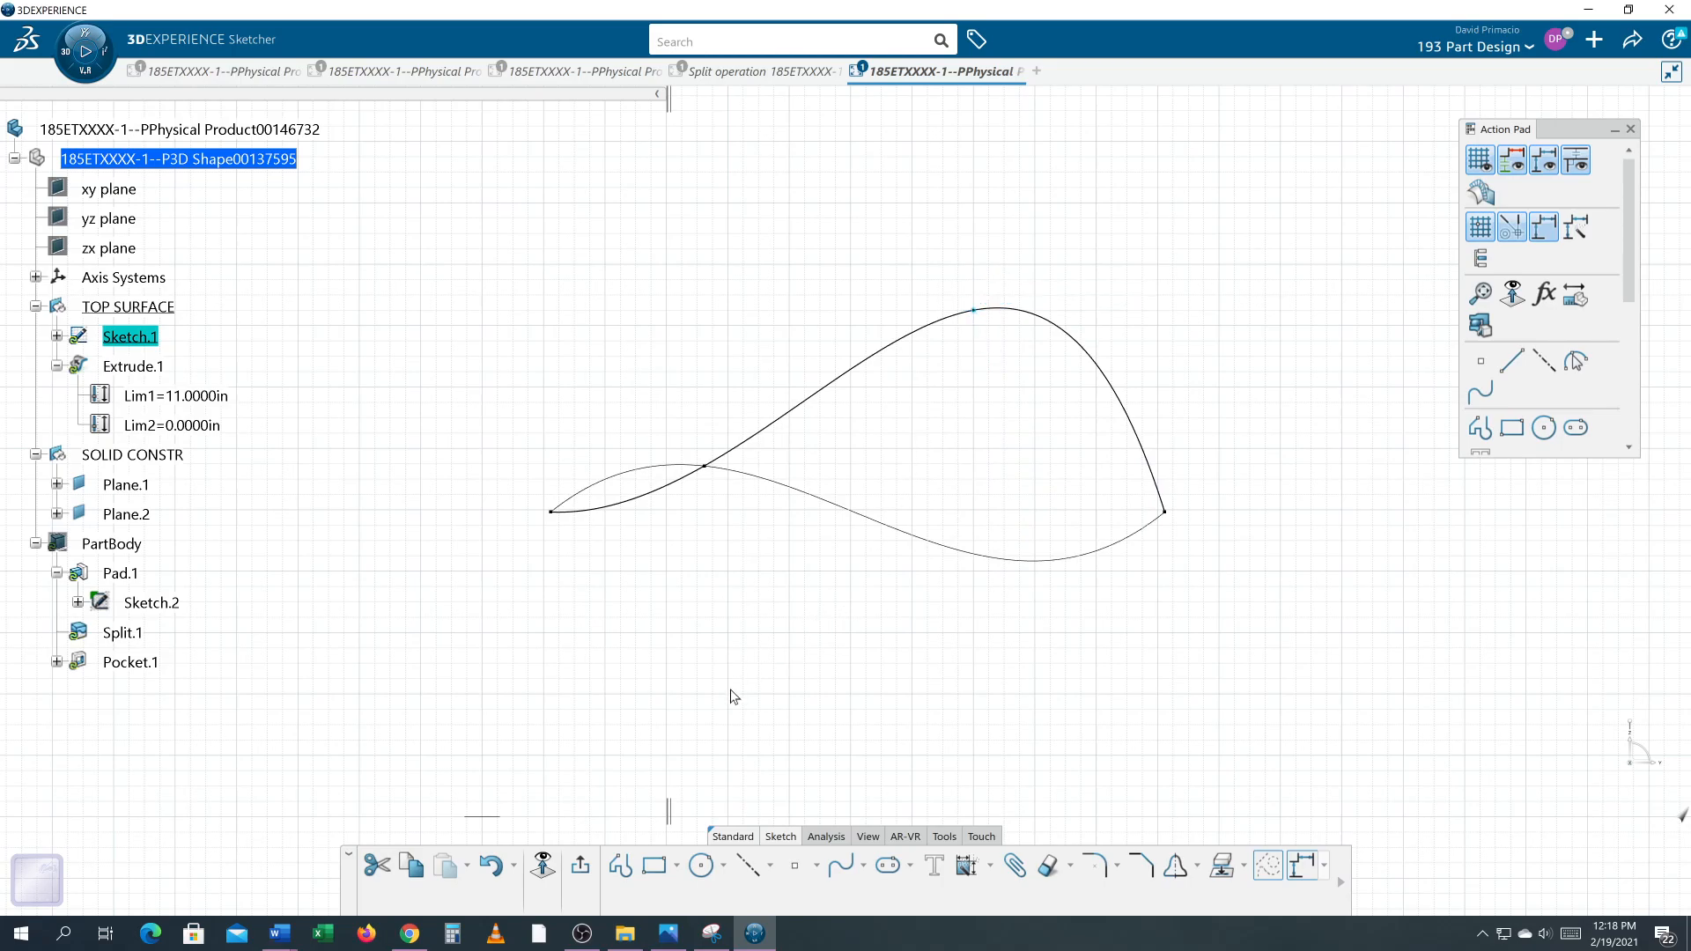
{"action": "left_click", "coordinate": [592, 865]}
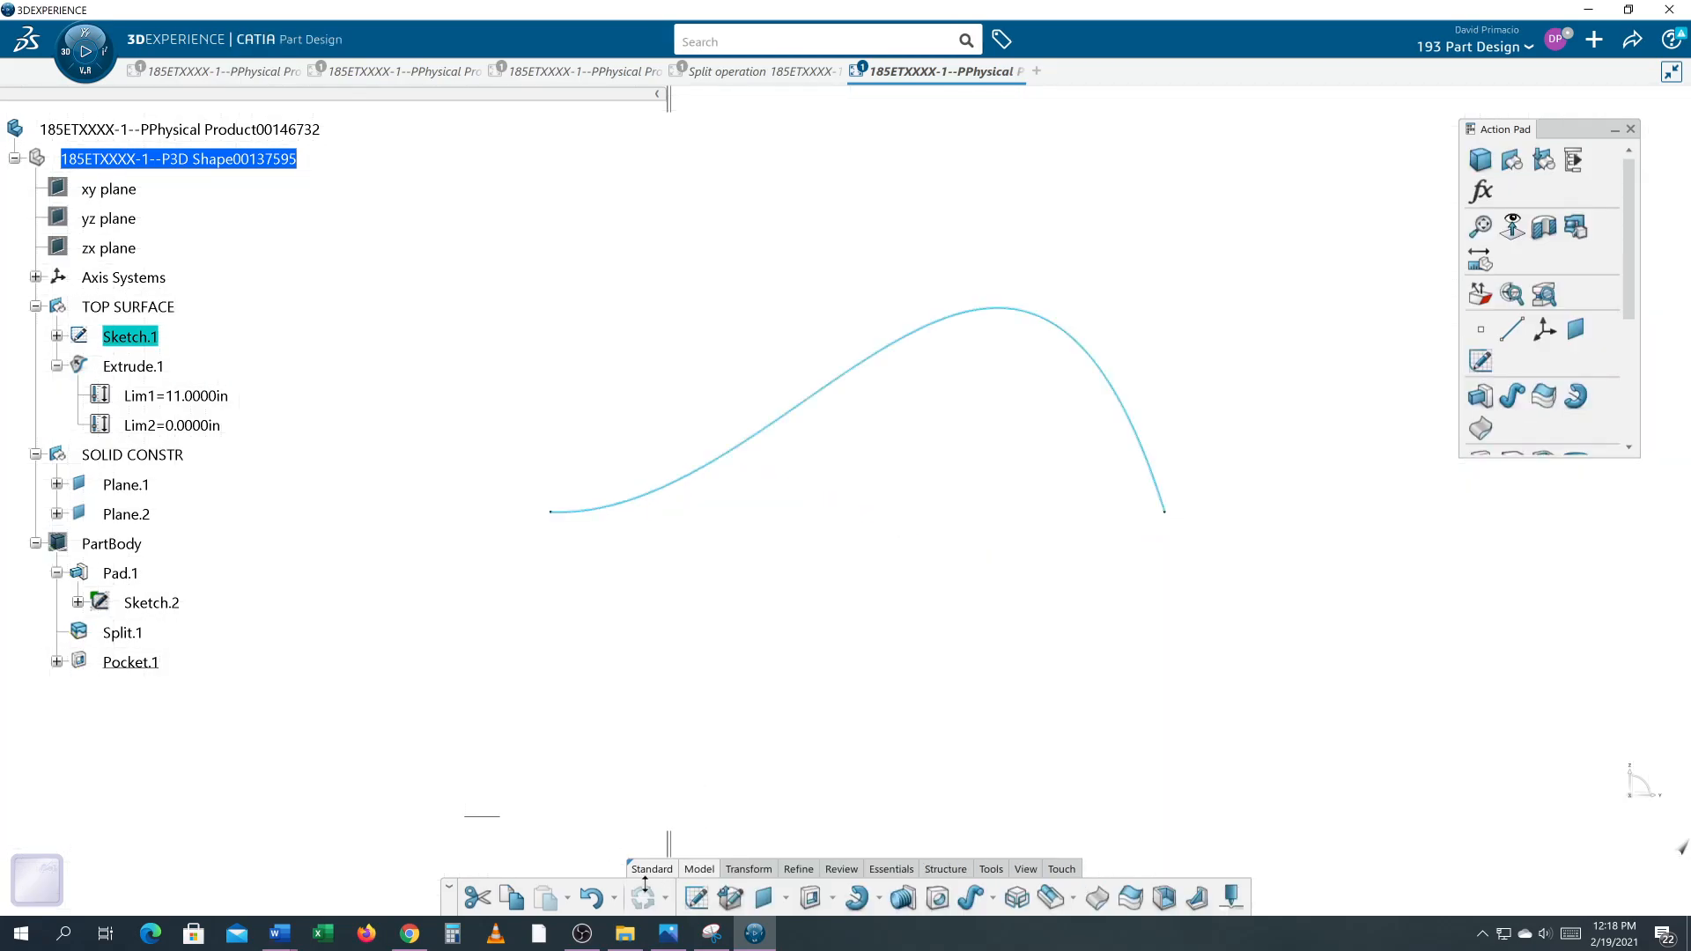
Step: Show the PartBody again alongside the reshaped surface
{"action": "left_click", "coordinate": [1022, 869]}
{"action": "left_click", "coordinate": [922, 897]}
{"action": "left_click", "coordinate": [1114, 724]}
{"action": "mouse_move", "coordinate": [1117, 701]}
{"action": "middle_mouse_down", "text": "ctrl"}
{"action": "mouse_move", "coordinate": [1121, 737]}
{"action": "mouse_move", "coordinate": [1235, 687]}
{"action": "middle_mouse_up", "text": "ctrl"}
{"action": "right_click", "coordinate": [132, 546]}
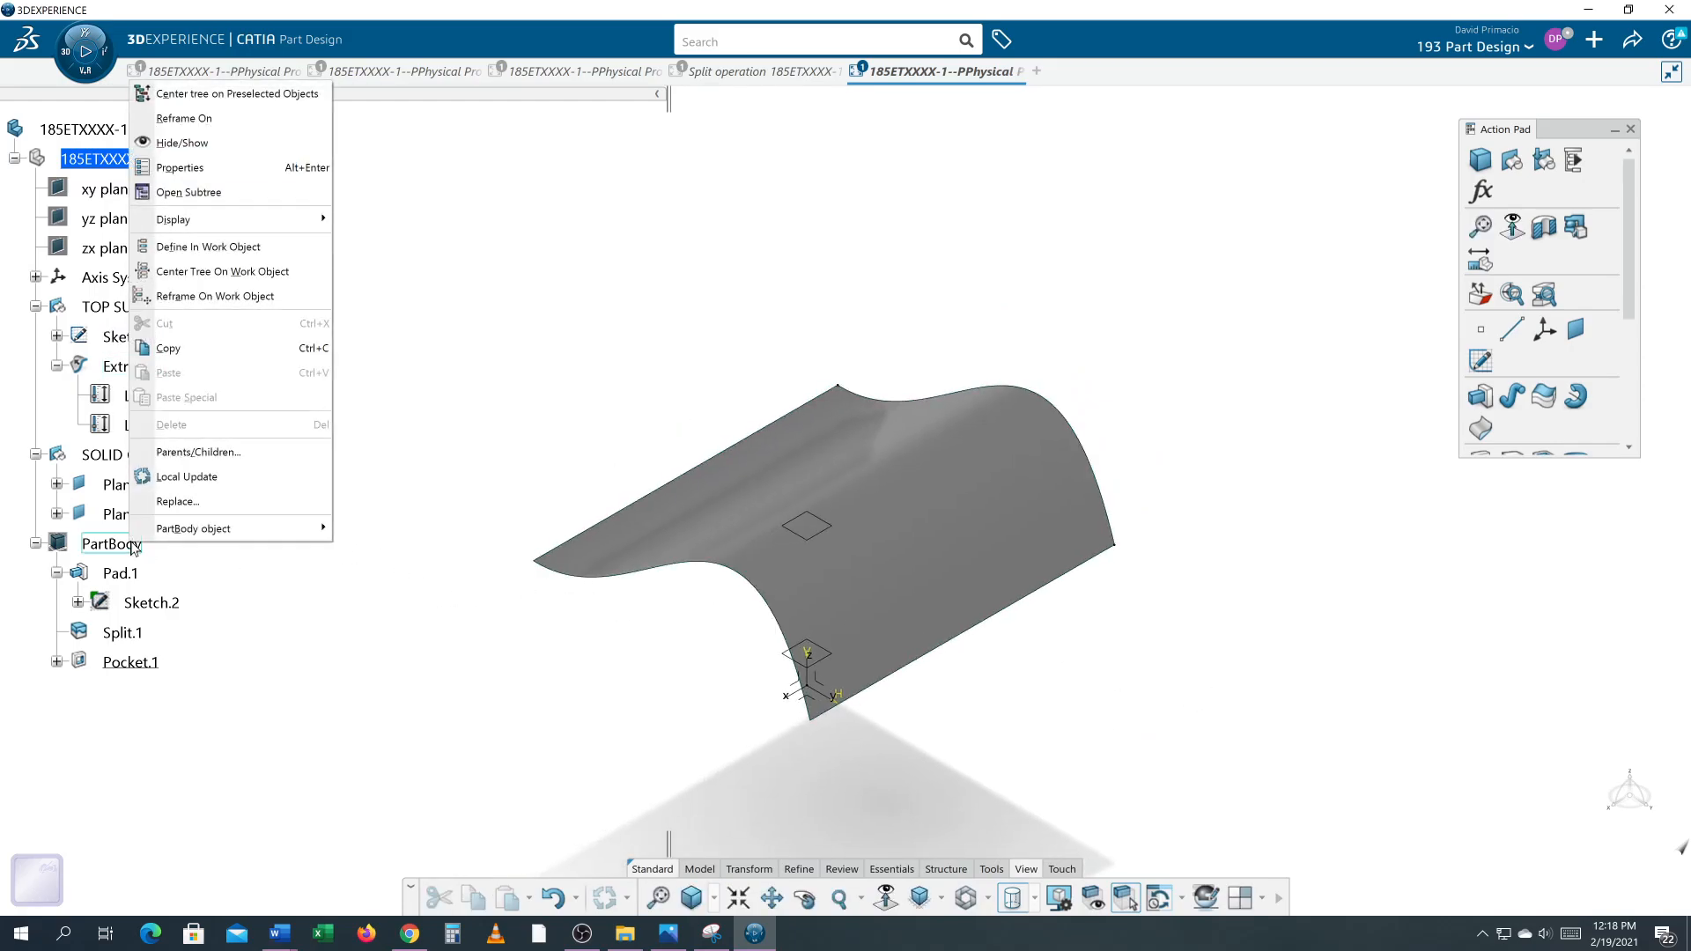
{"action": "left_click", "coordinate": [183, 144]}
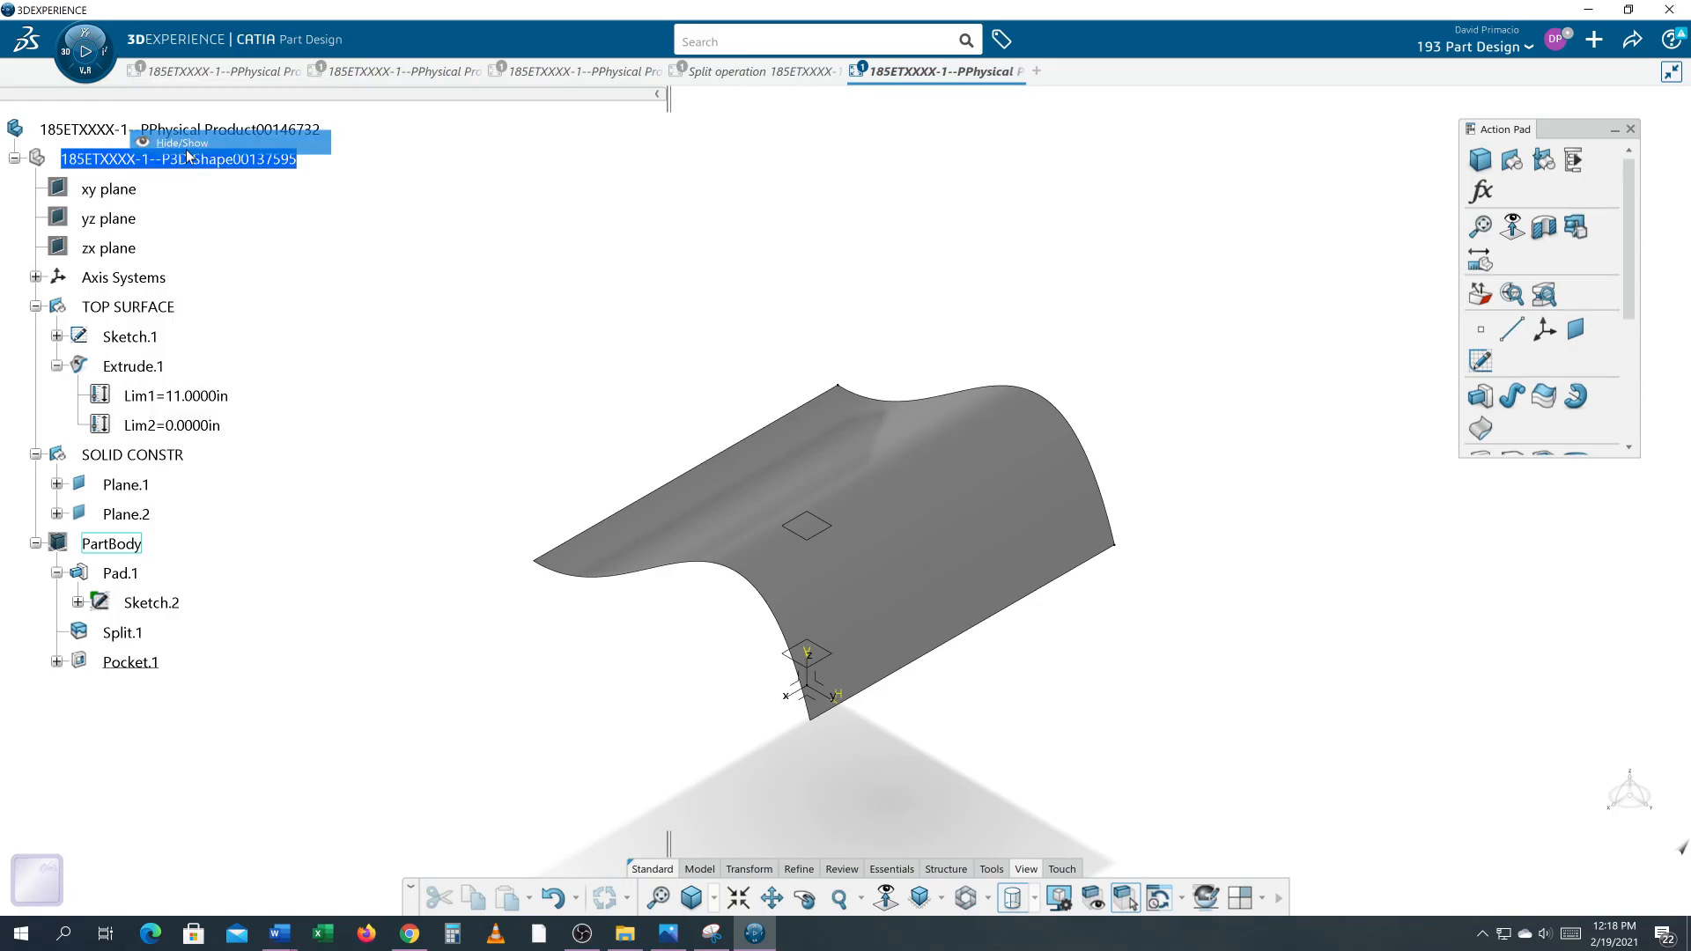
Step: Inspect the updated body and top surface from several angles
{"action": "middle_click_drag", "start_coordinate": [398, 540], "coordinate": [684, 530]}
{"action": "middle_click_drag", "start_coordinate": [921, 529], "coordinate": [744, 593]}
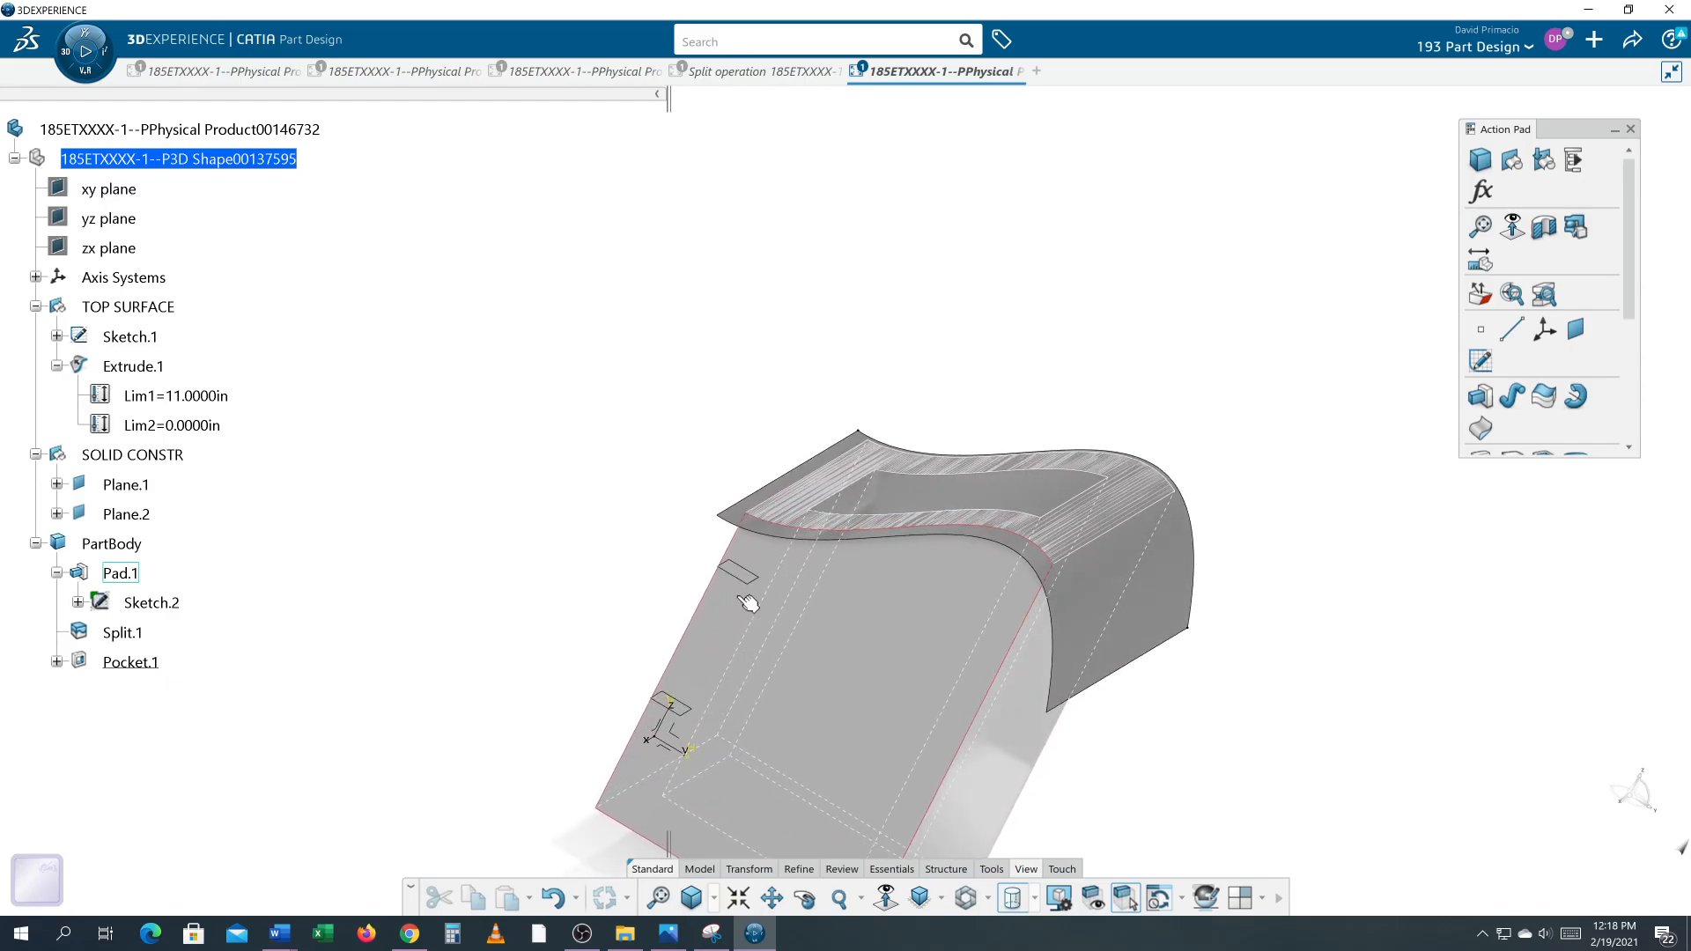
{"action": "middle_click_drag", "start_coordinate": [1254, 683], "coordinate": [1249, 605]}
{"action": "middle_click_drag", "start_coordinate": [914, 627], "coordinate": [1039, 540]}
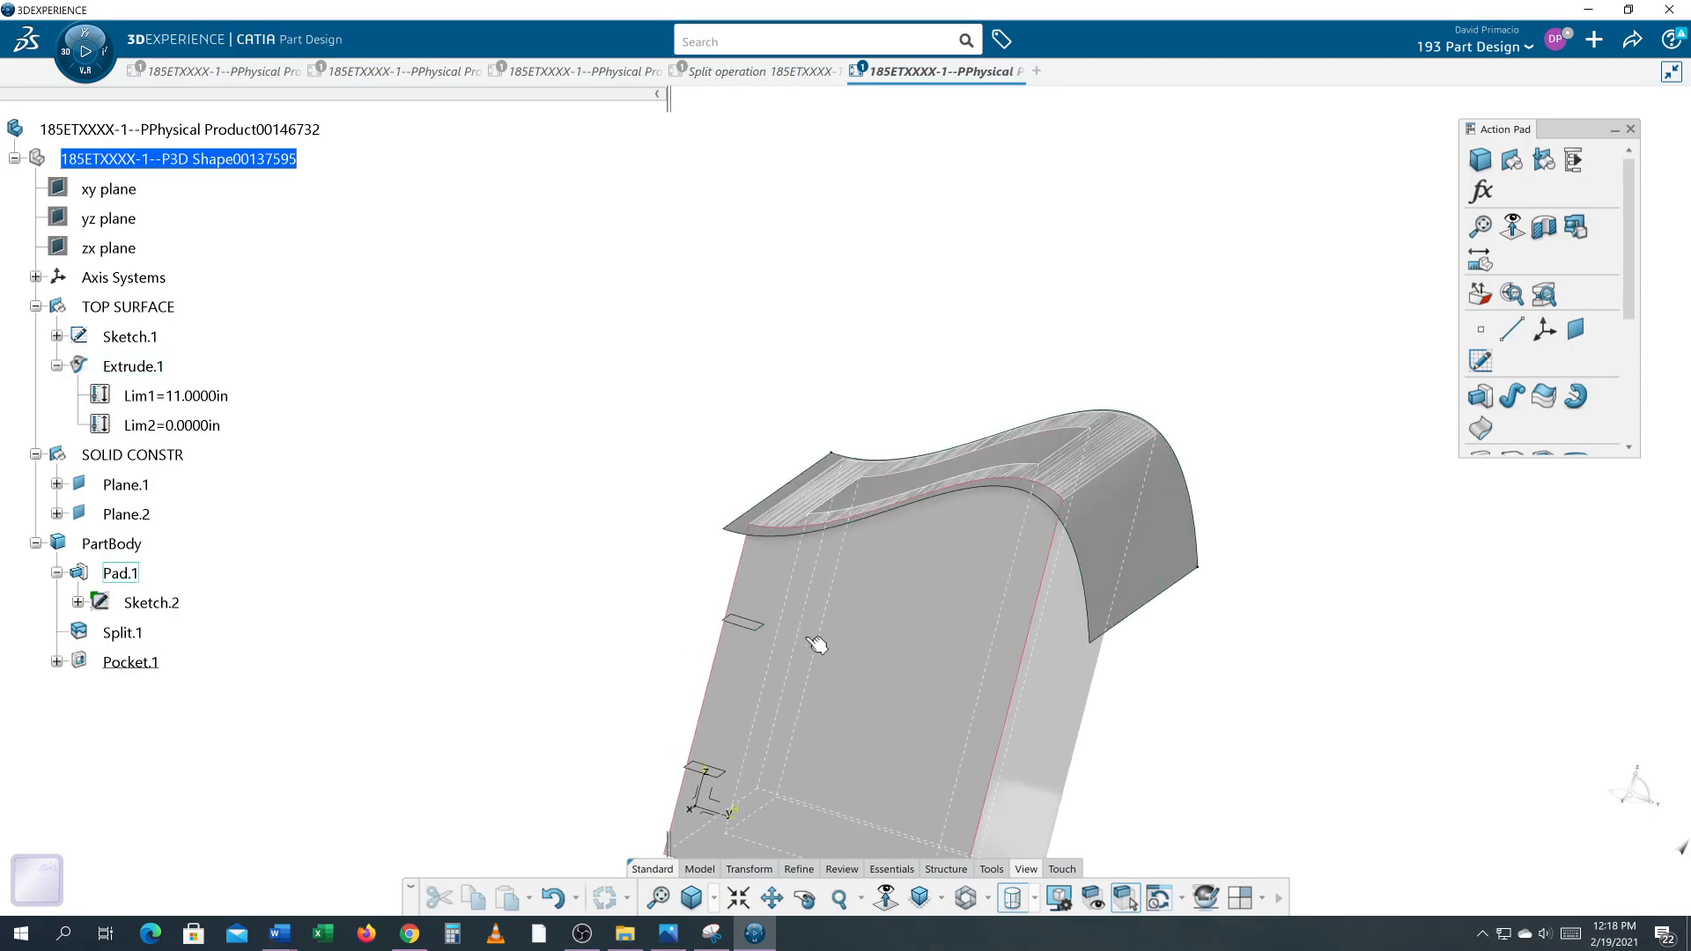
{"action": "middle_click_drag", "start_coordinate": [1205, 701], "coordinate": [1165, 613]}
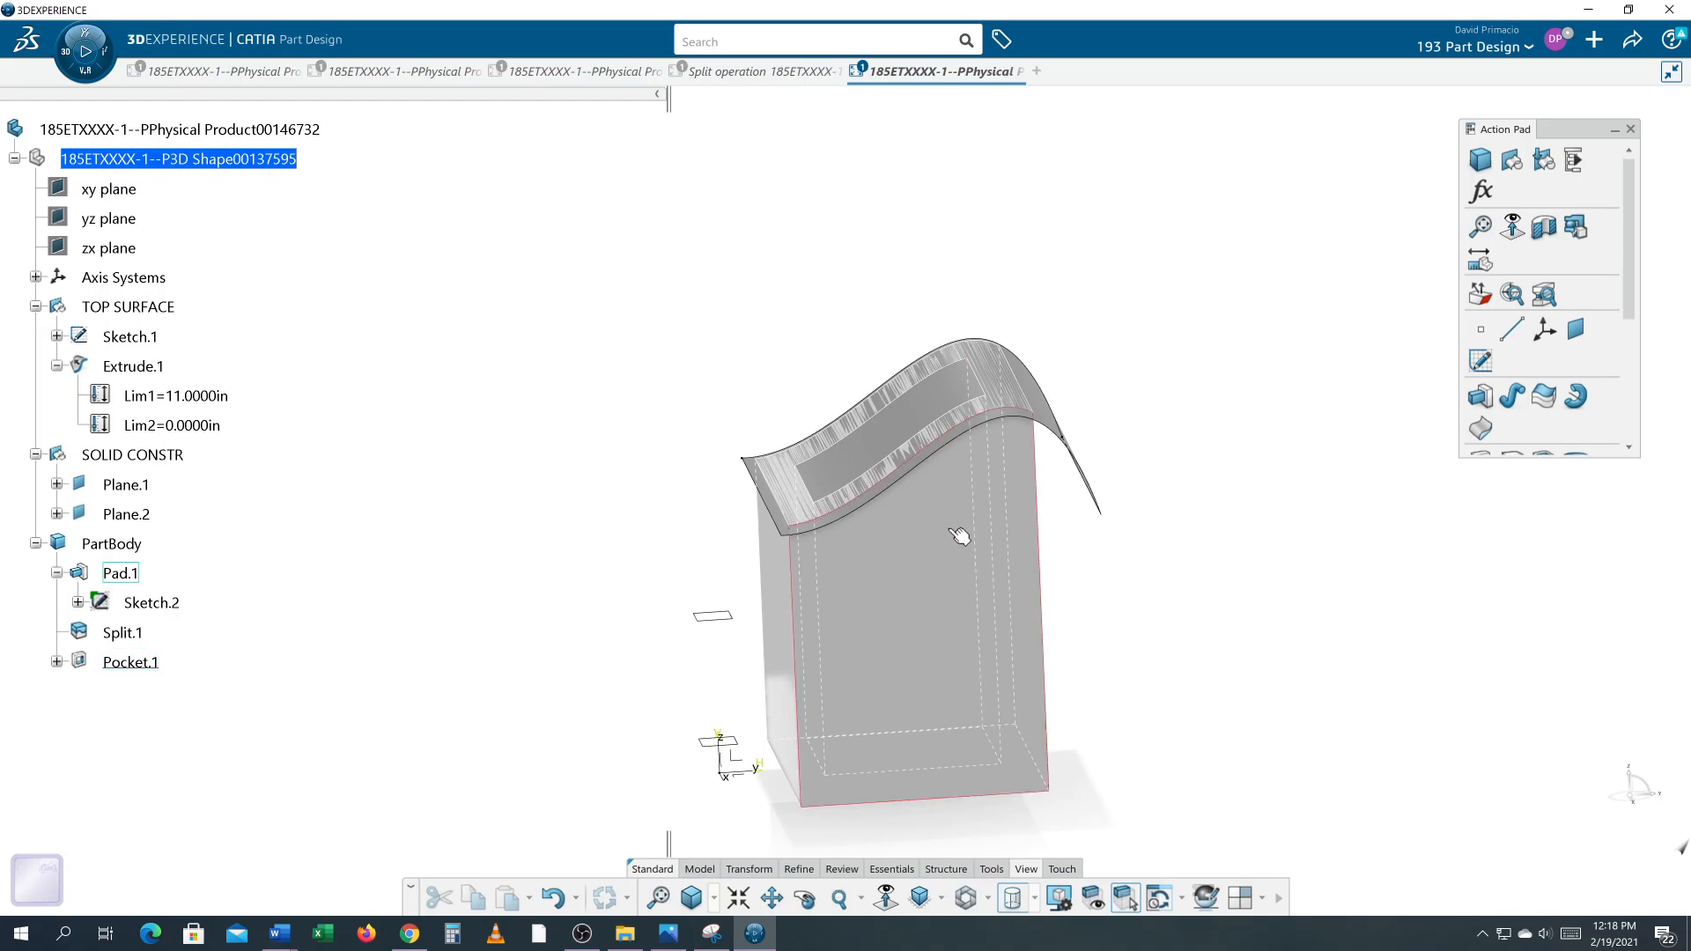
{"action": "middle_click_drag", "start_coordinate": [1124, 564], "coordinate": [1164, 583]}
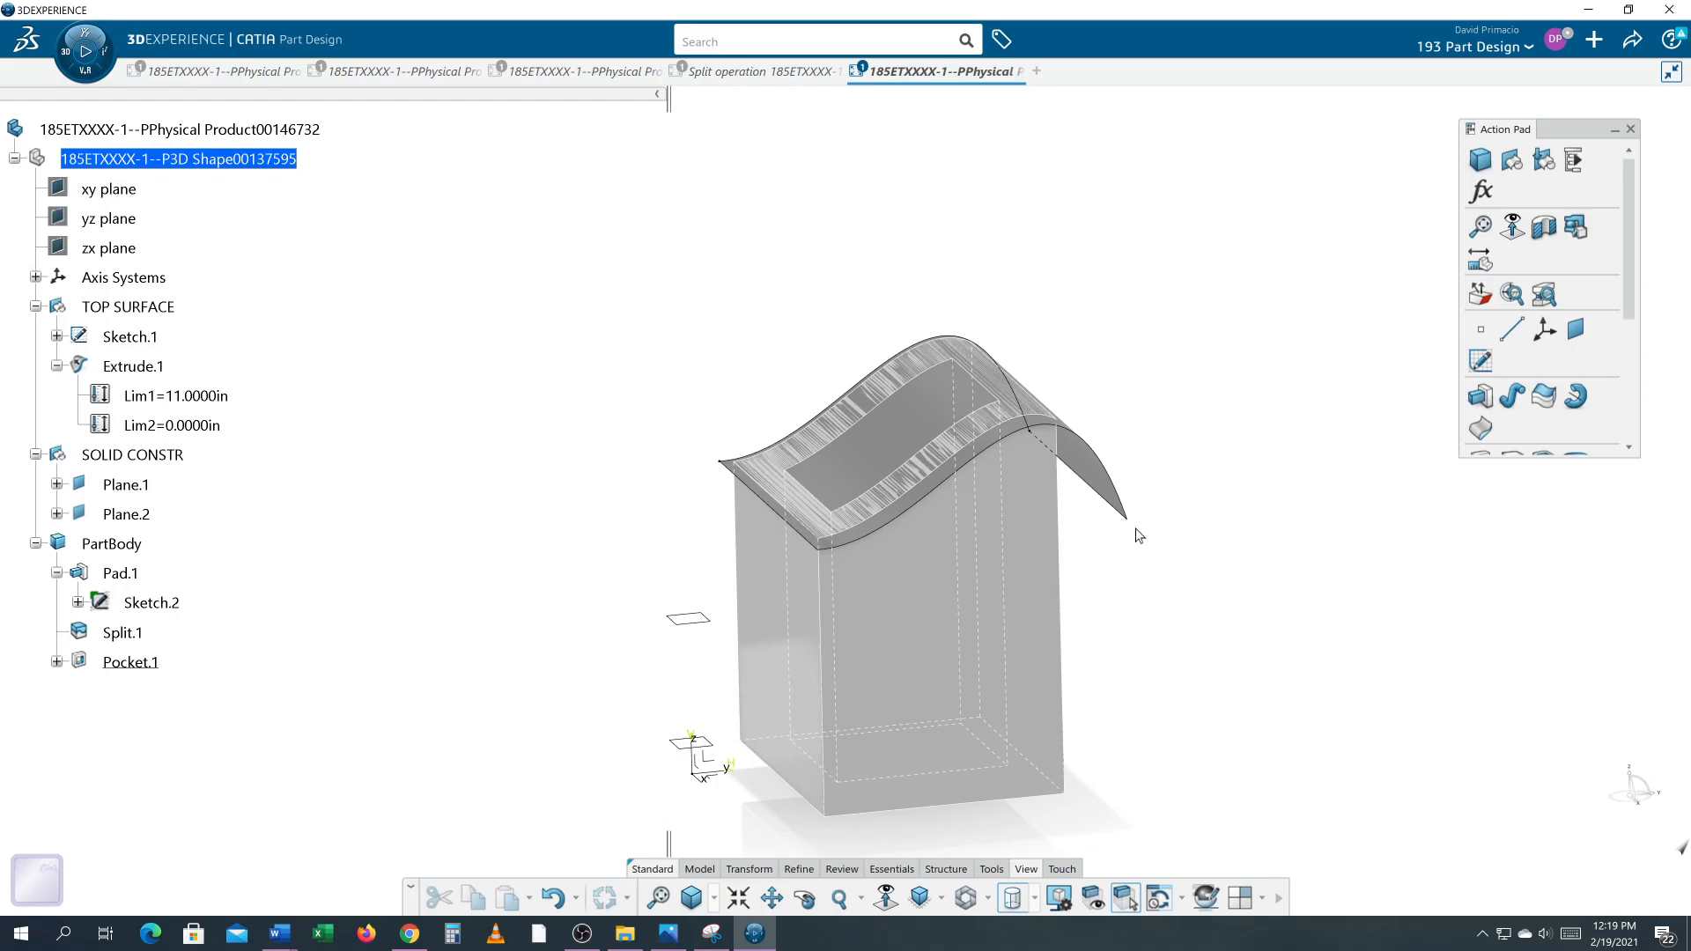
{"action": "middle_click_drag", "start_coordinate": [1091, 582], "coordinate": [1106, 585]}
{"action": "middle_click_drag", "start_coordinate": [498, 556], "coordinate": [509, 557]}
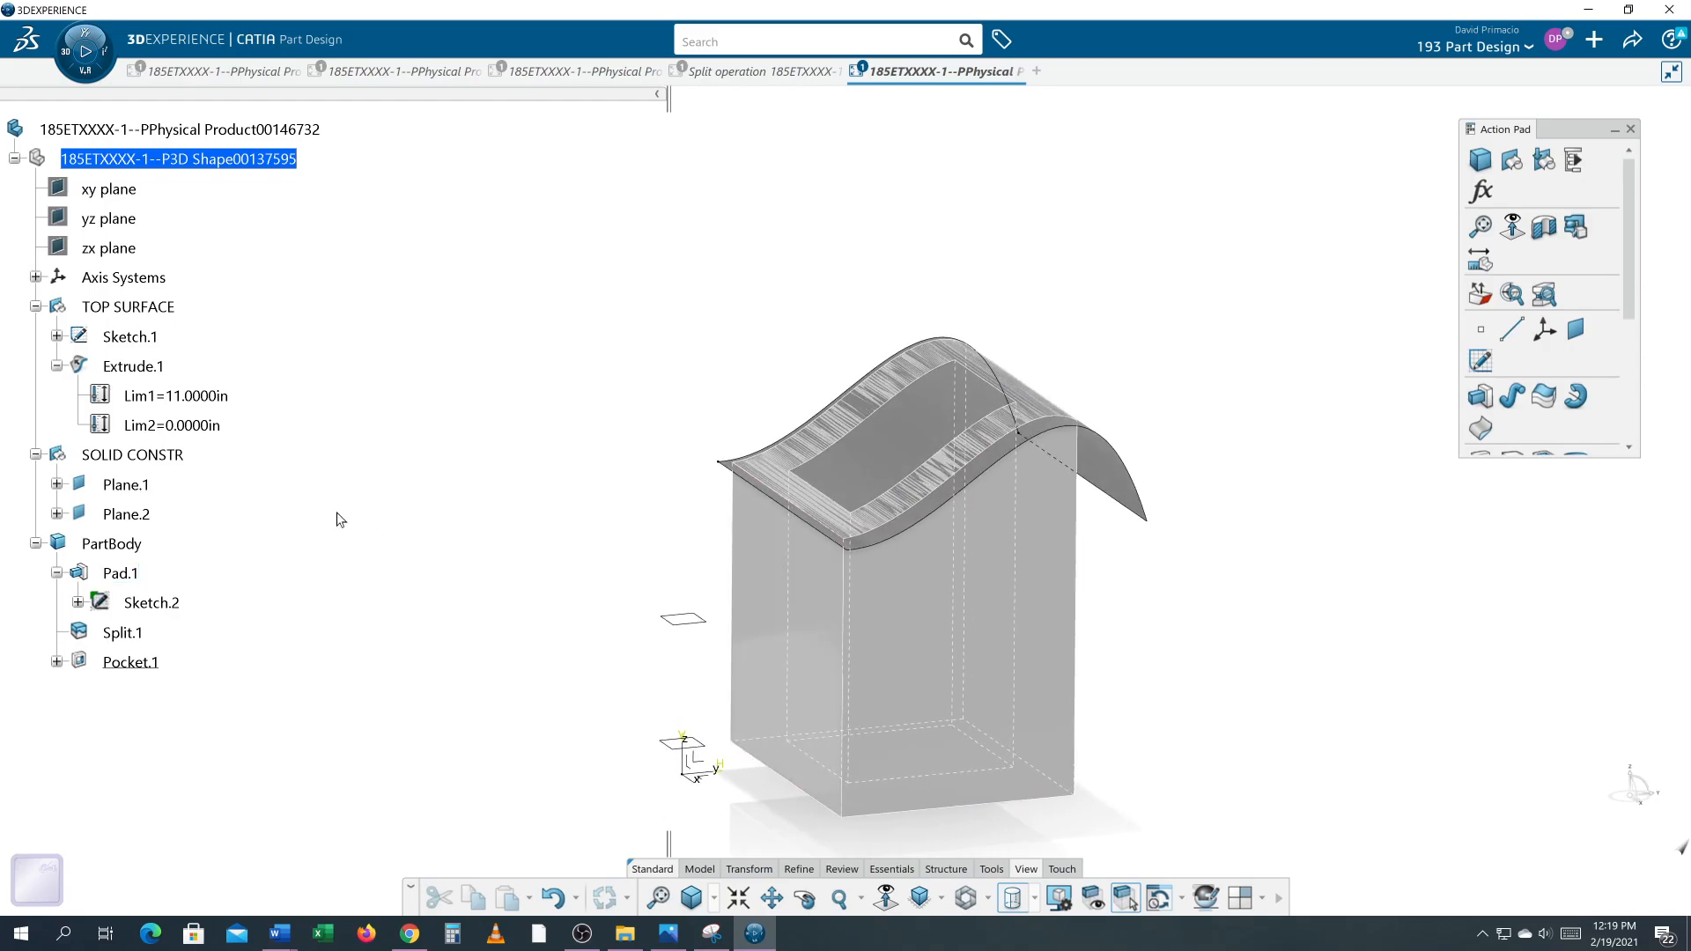
Step: Edit Sketch.1 again, dragging the spline's peak back down, and exit the sketch
{"action": "double_click", "coordinate": [141, 340]}
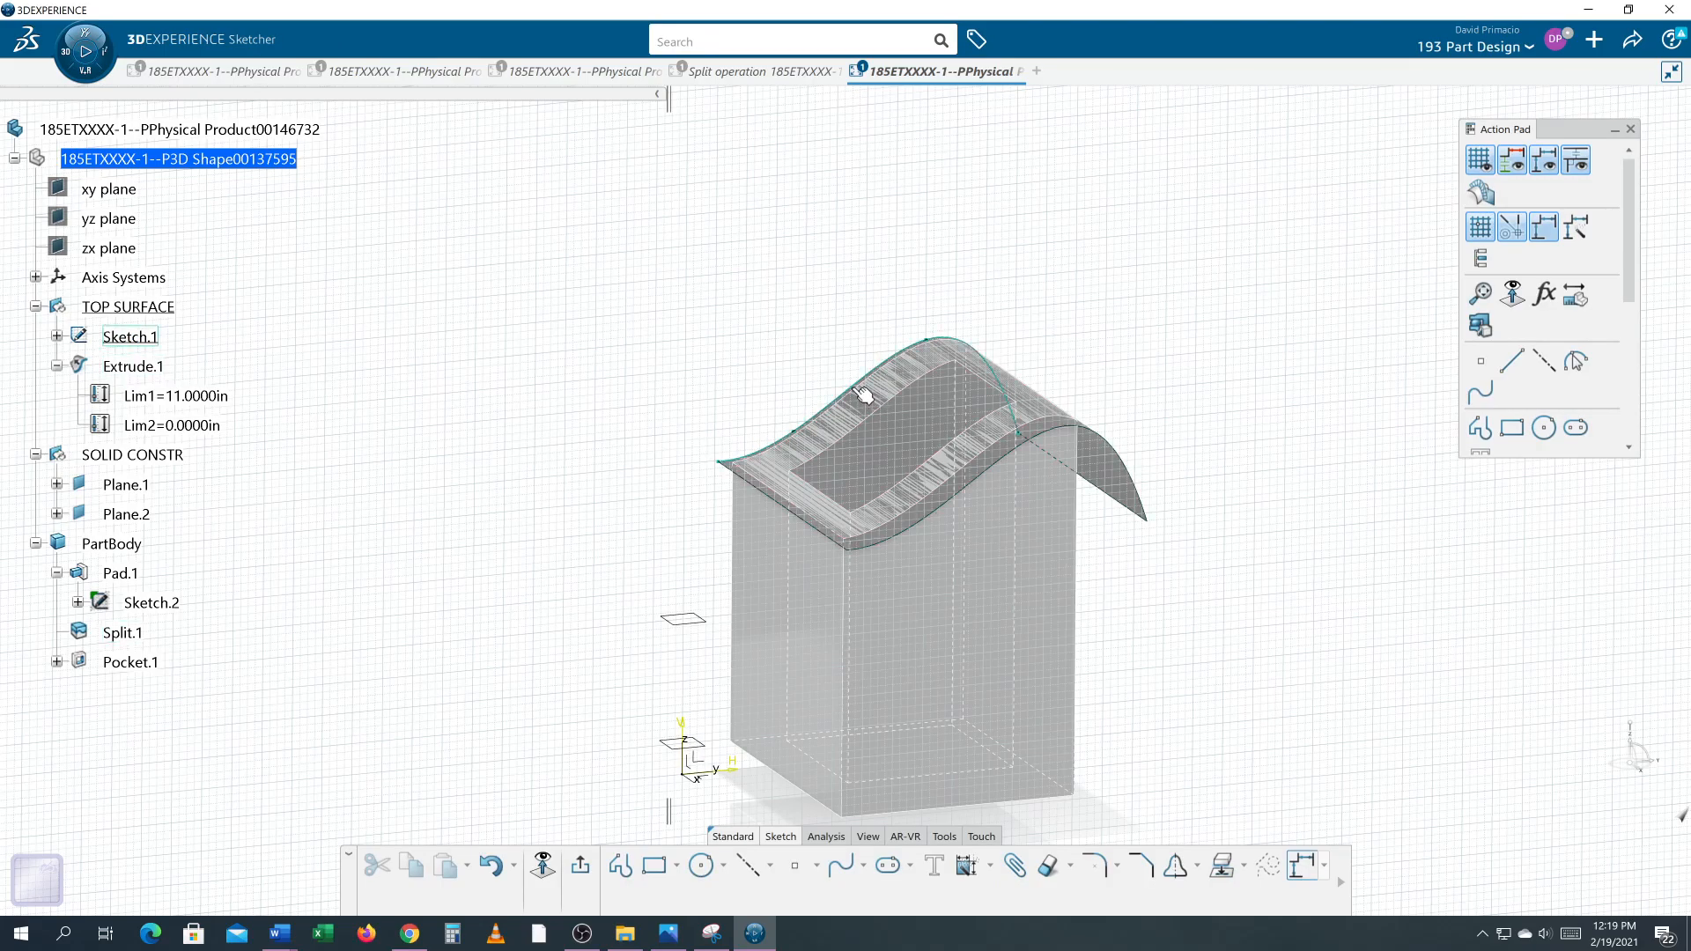
{"action": "left_click_drag", "start_coordinate": [872, 381], "coordinate": [872, 536]}
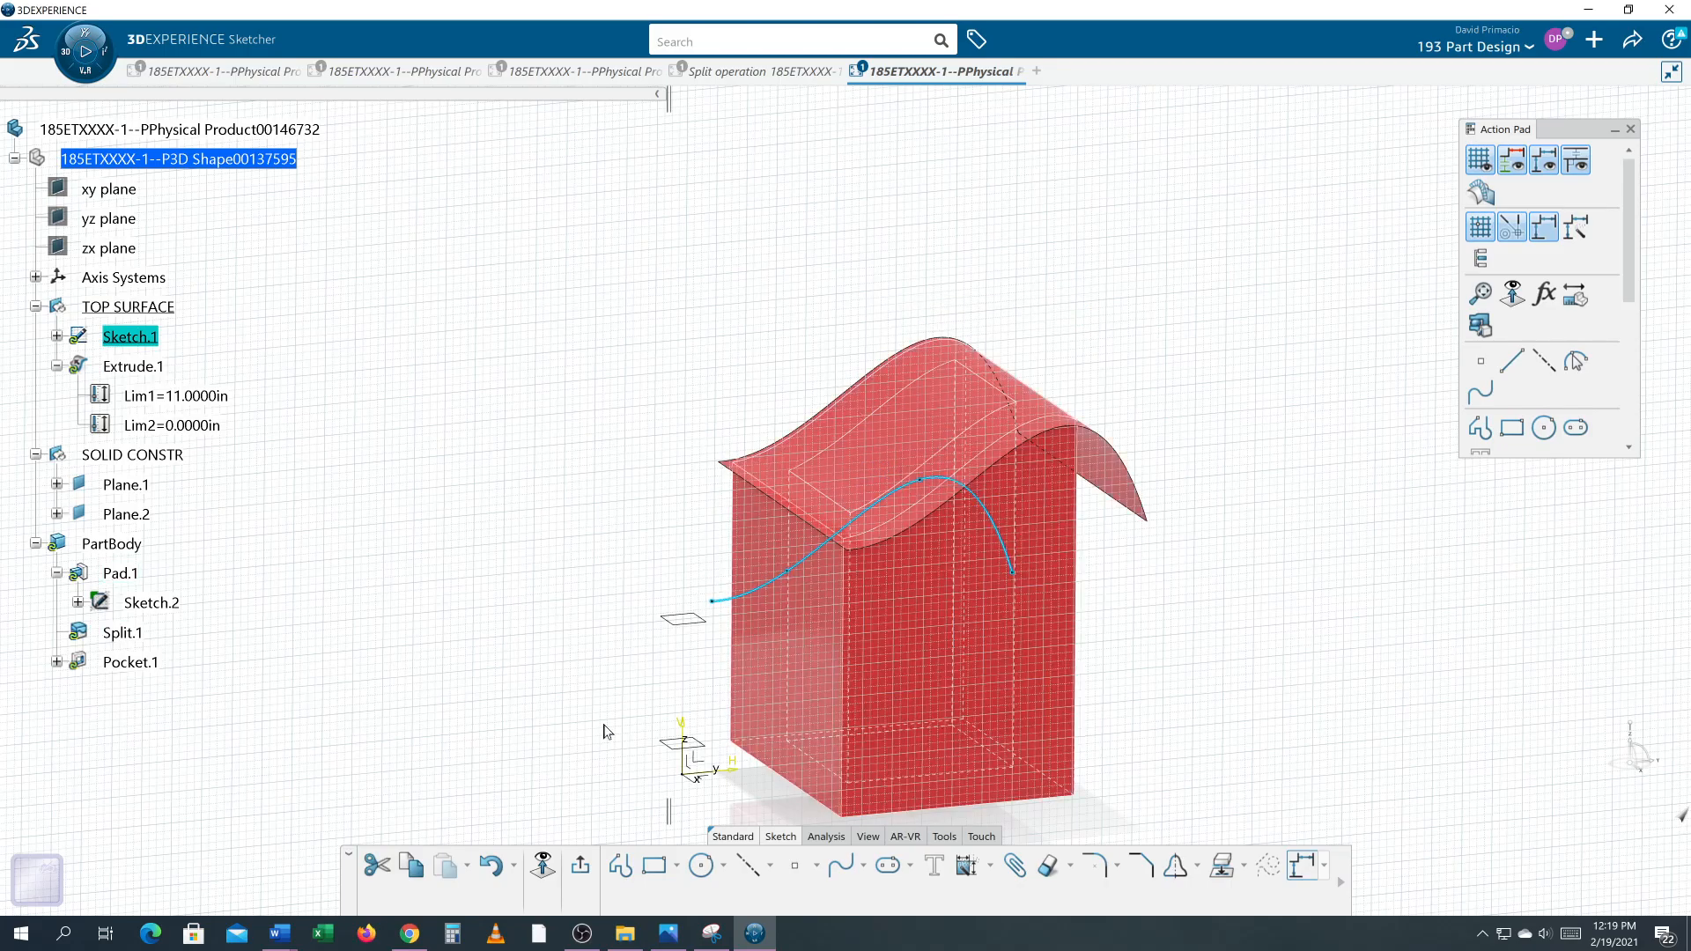
{"action": "left_click", "coordinate": [580, 866]}
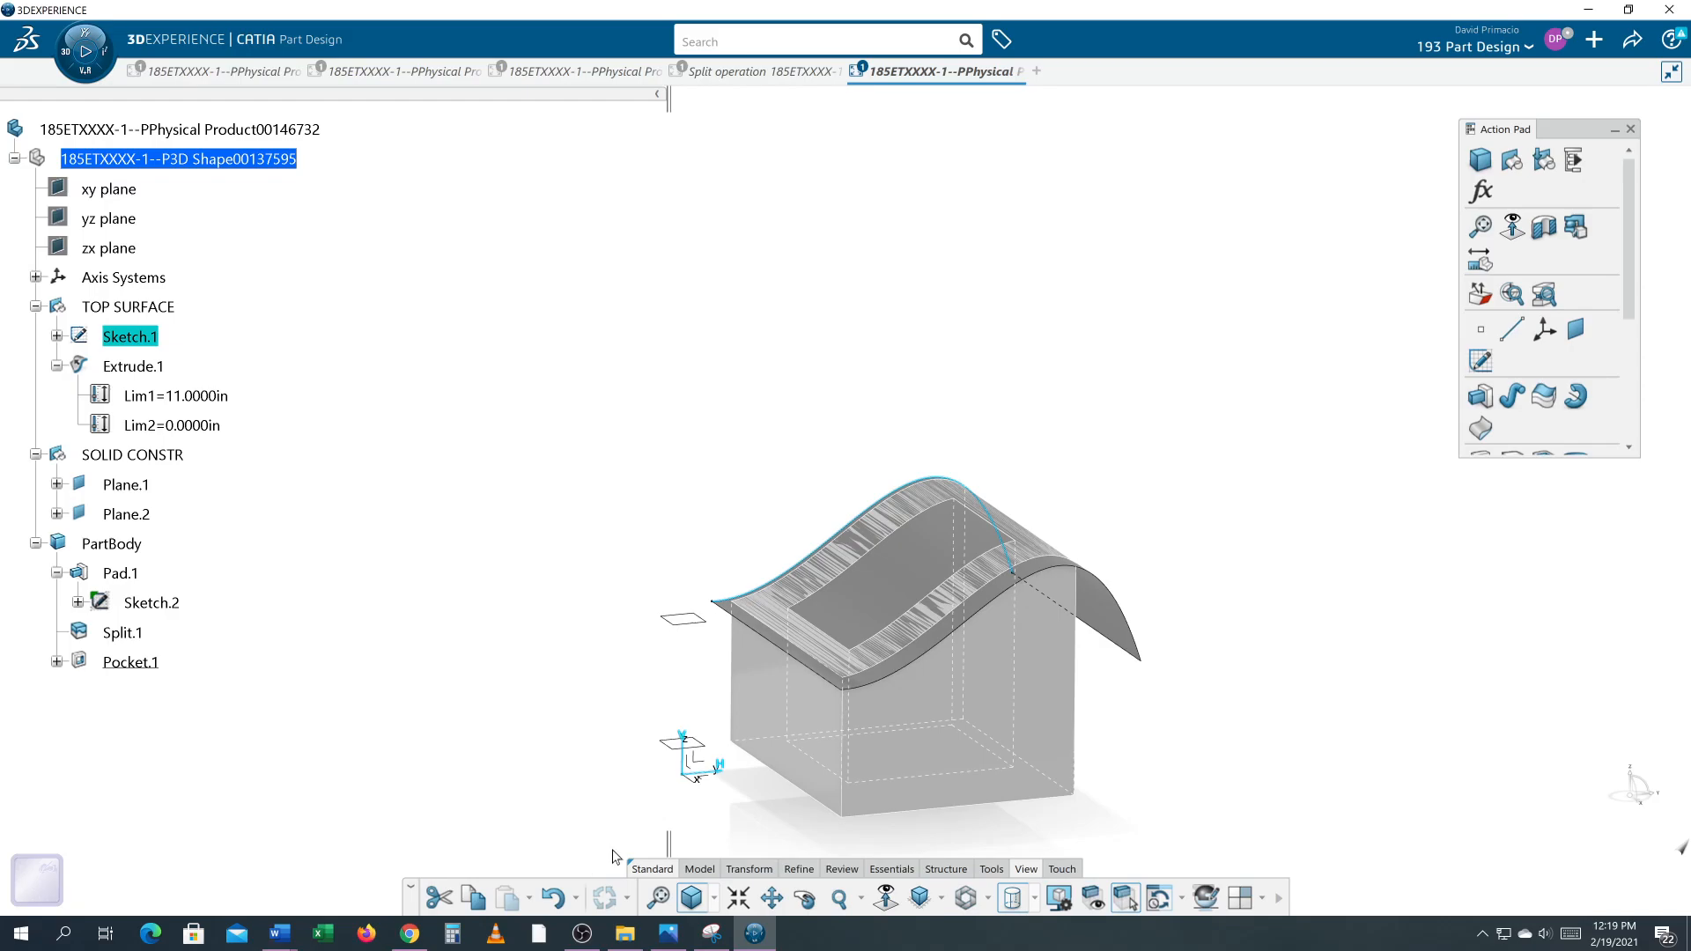
Step: Open Sketch.1 for editing and view it in normal view
{"action": "middle_click_drag", "start_coordinate": [1148, 659], "coordinate": [1101, 630]}
{"action": "middle_click_drag", "start_coordinate": [640, 715], "coordinate": [499, 667]}
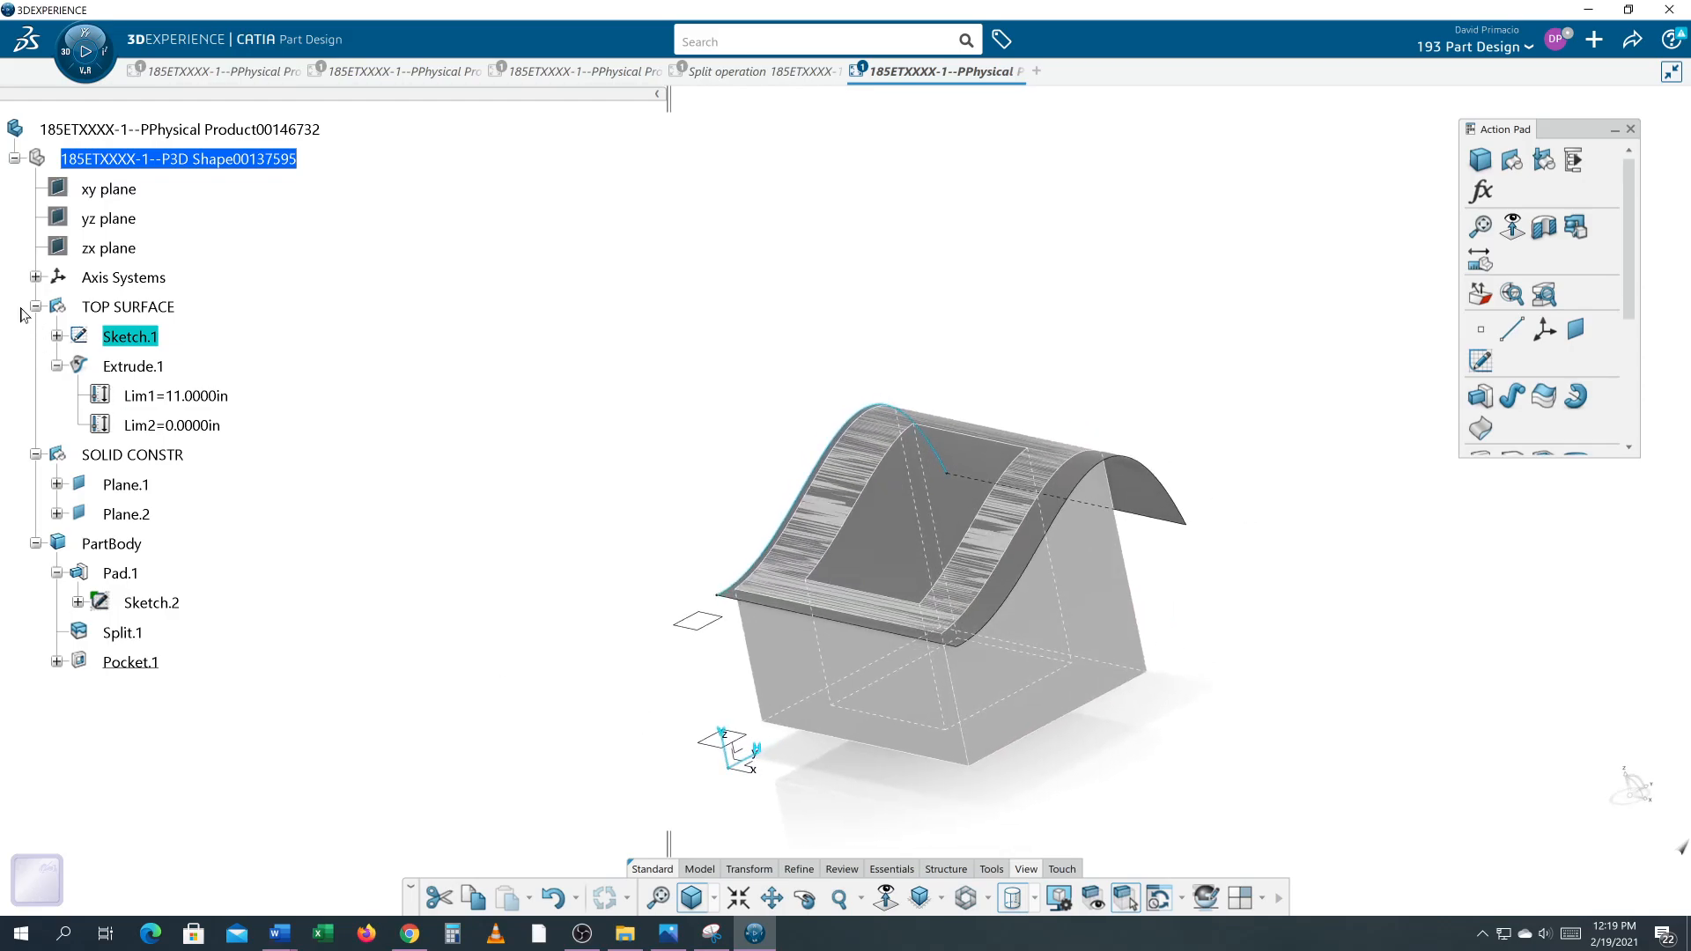
{"action": "double_click", "coordinate": [114, 339]}
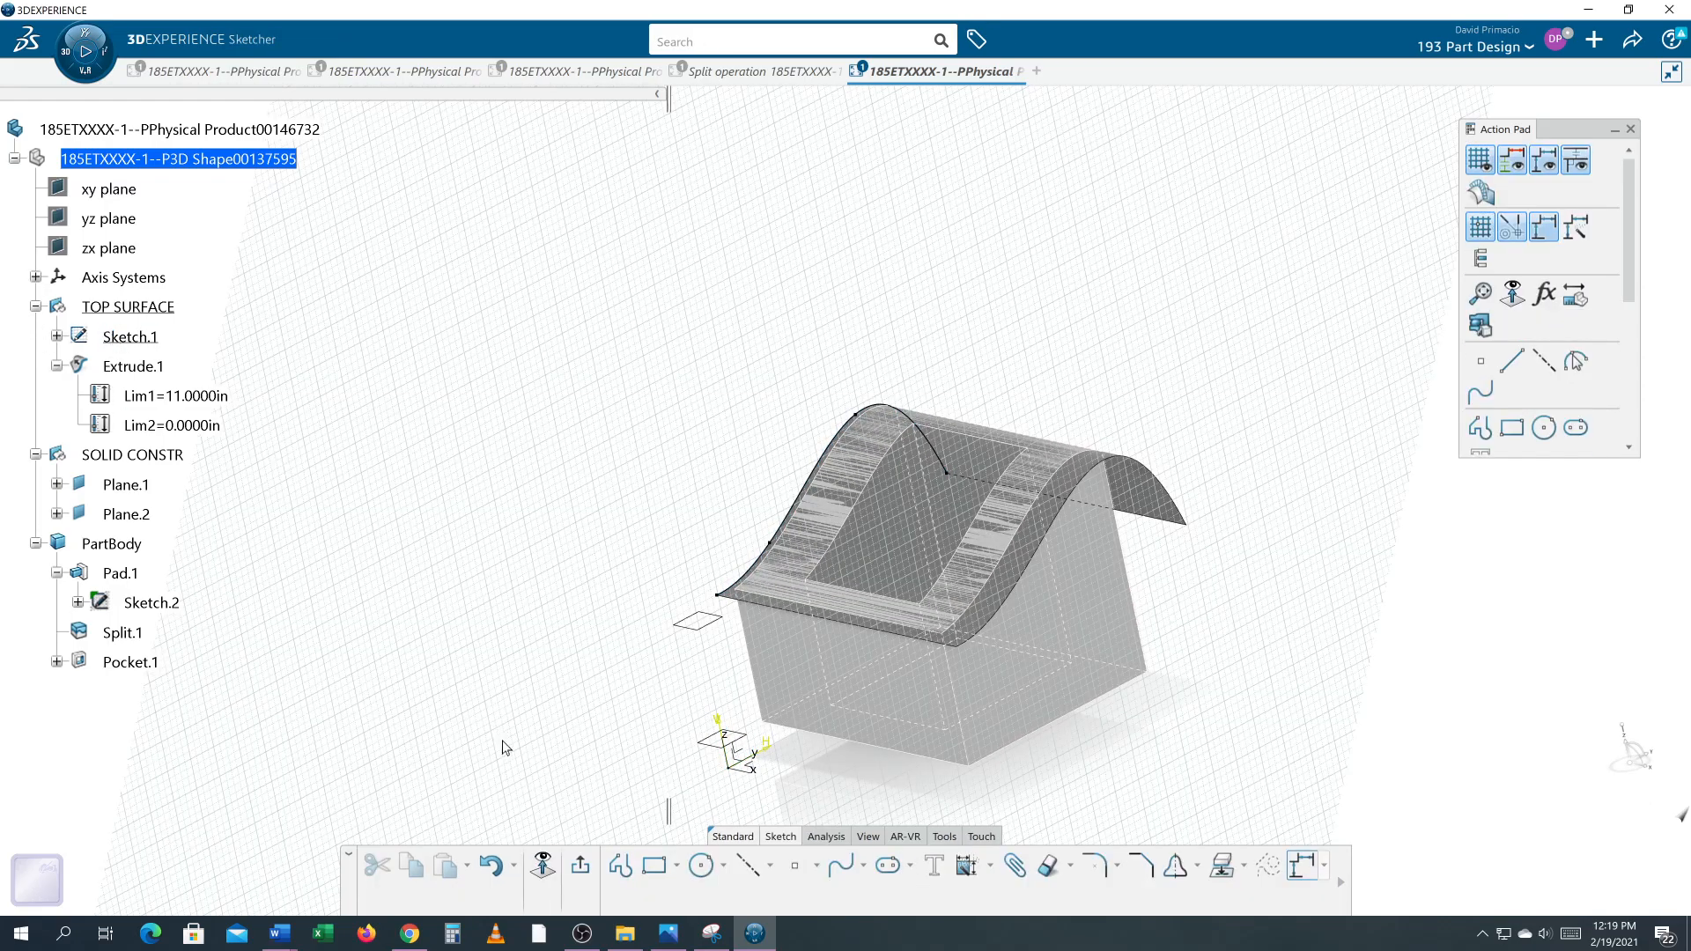
{"action": "left_click", "coordinate": [542, 872]}
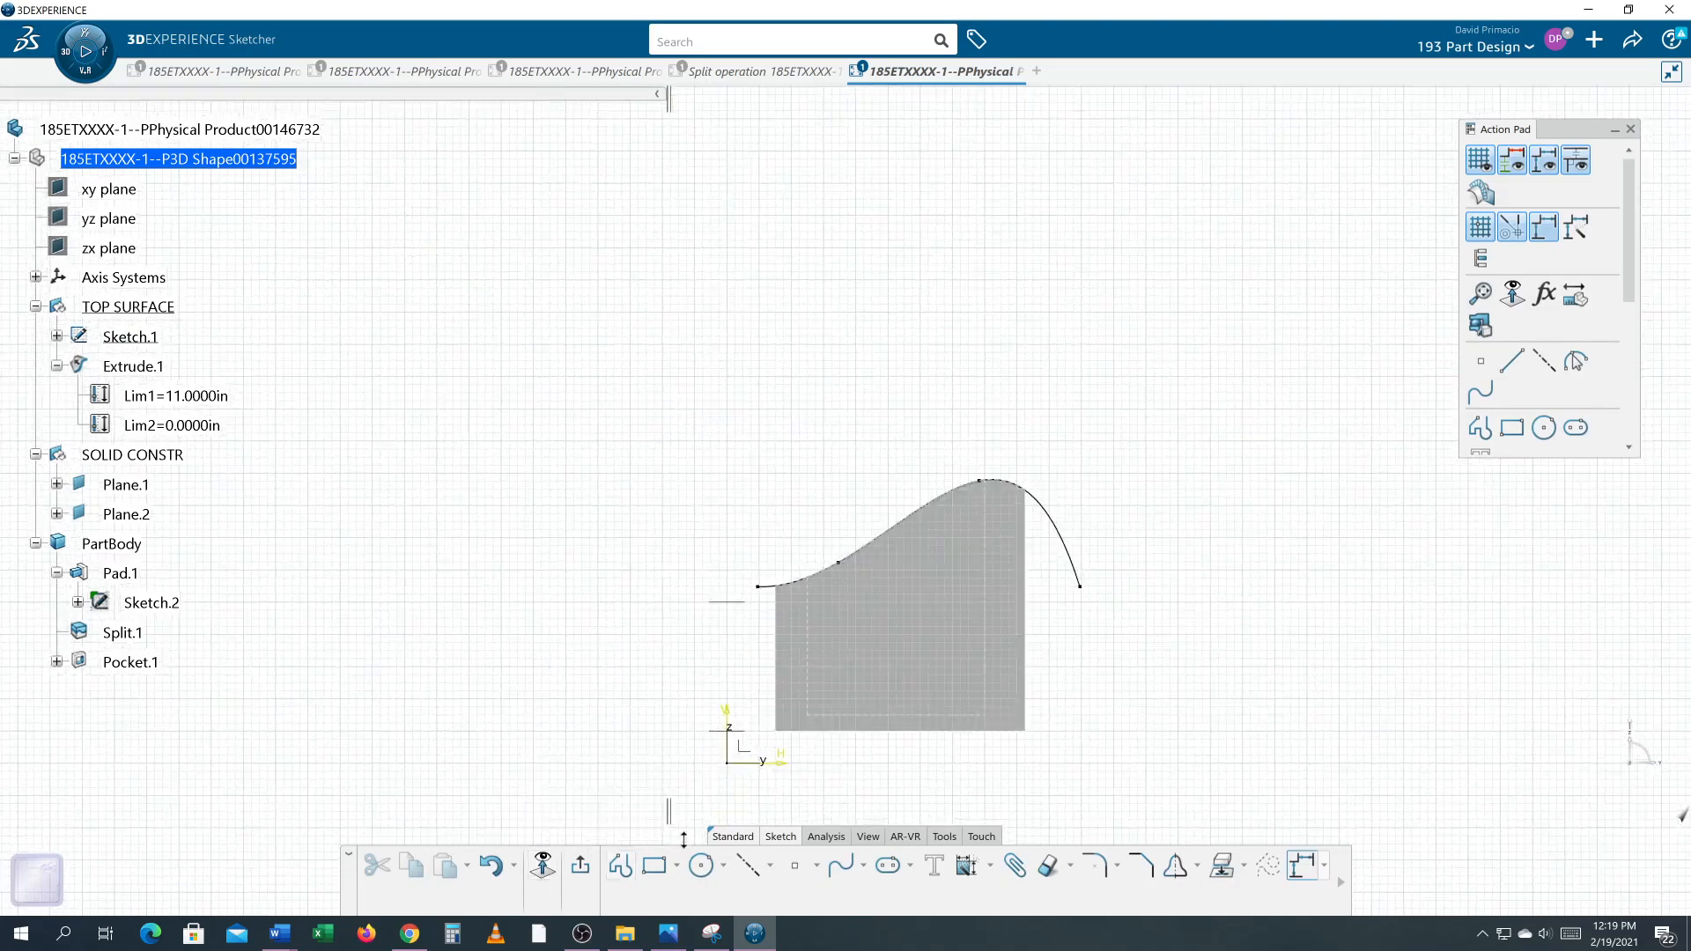
{"action": "middle_click_drag", "start_coordinate": [1133, 760], "coordinate": [1122, 728]}
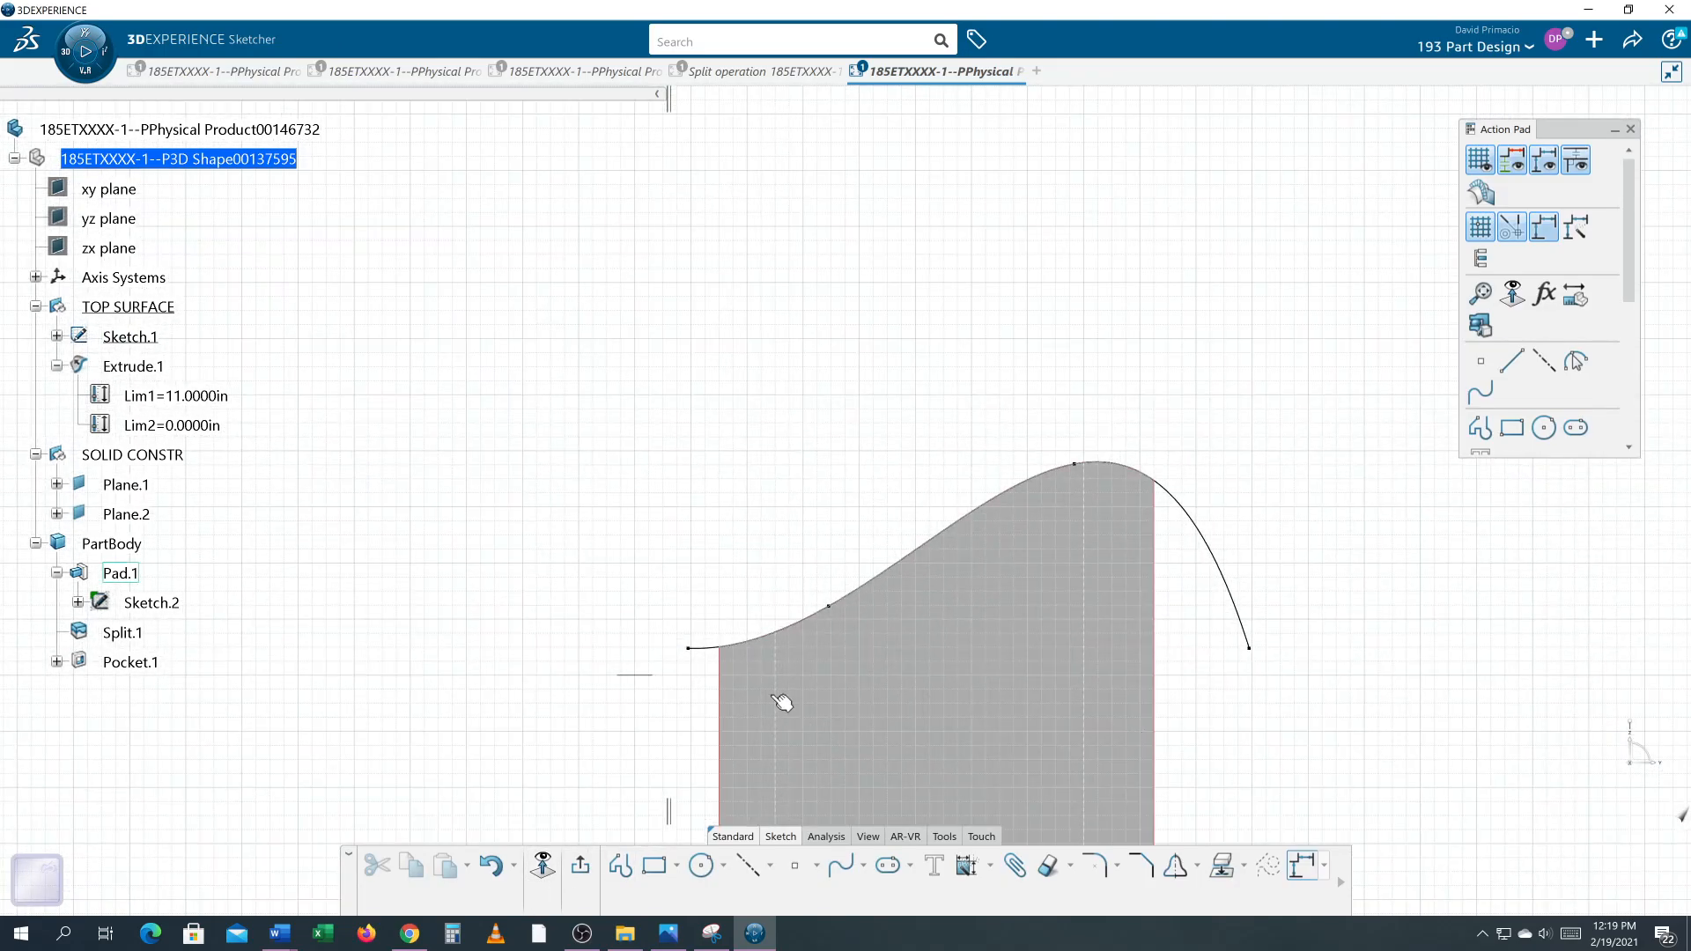
{"action": "mouse_move", "coordinate": [642, 616]}
{"action": "middle_mouse_down"}
{"action": "mouse_move", "coordinate": [598, 547]}
{"action": "mouse_move", "coordinate": [625, 541]}
{"action": "middle_mouse_up"}
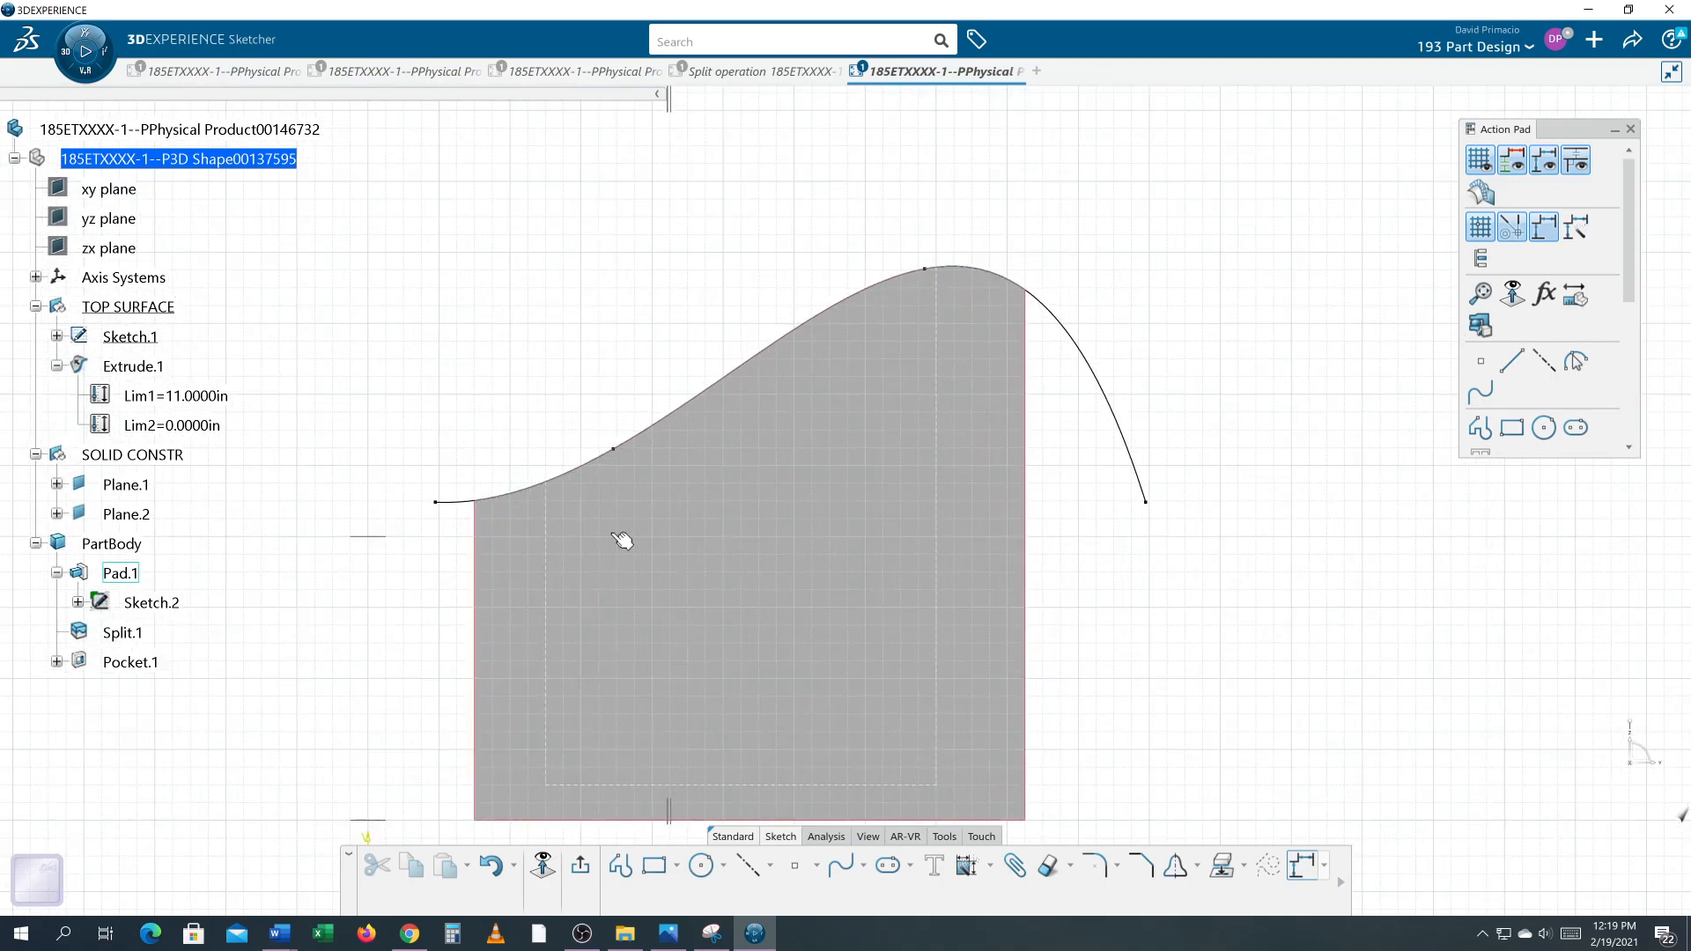
{"action": "middle_click_drag", "start_coordinate": [1187, 615], "coordinate": [1191, 613]}
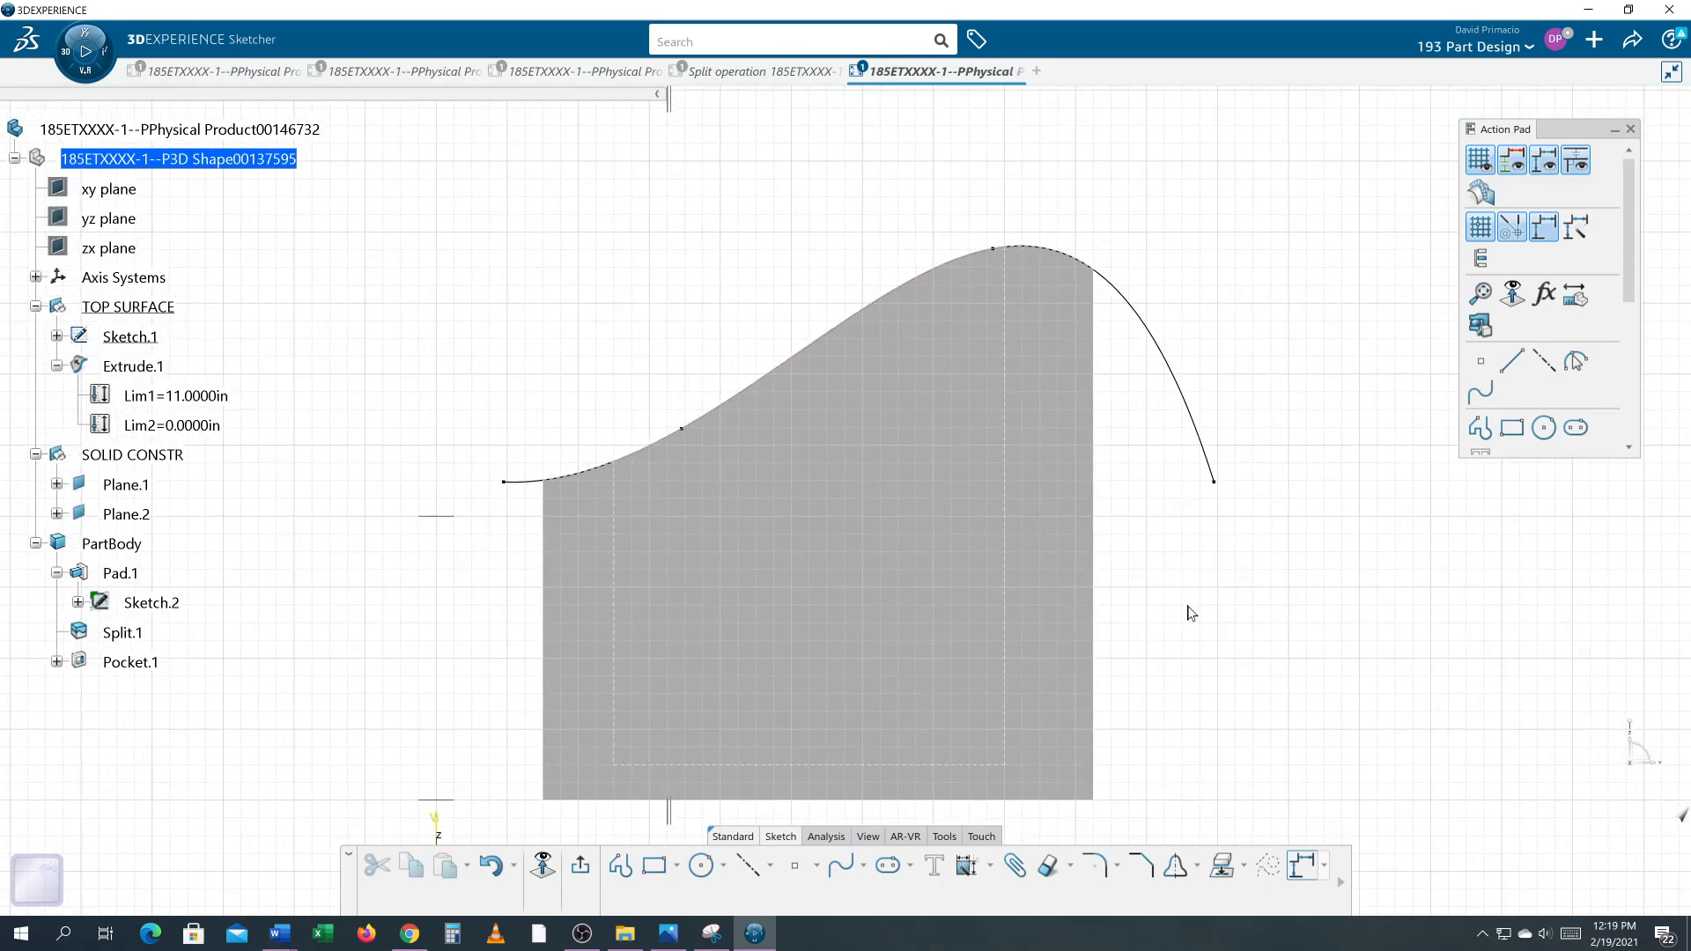
{"action": "left_click", "coordinate": [1200, 424]}
{"action": "left_click", "coordinate": [1326, 509]}
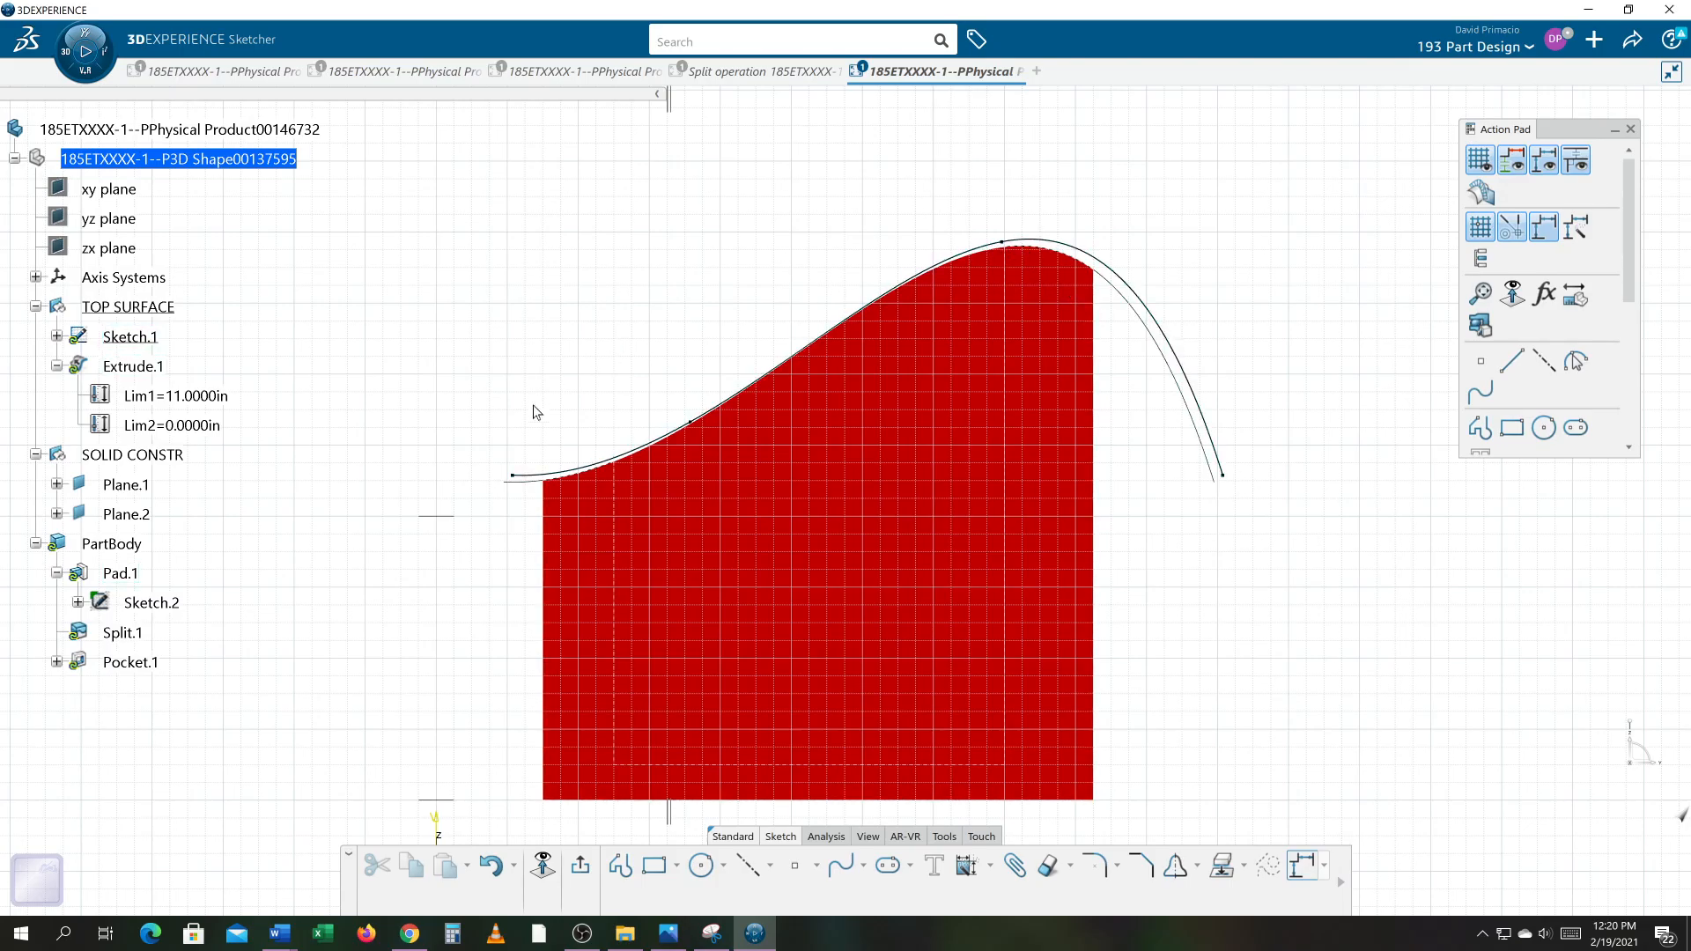
{"action": "double_click", "coordinate": [1195, 377]}
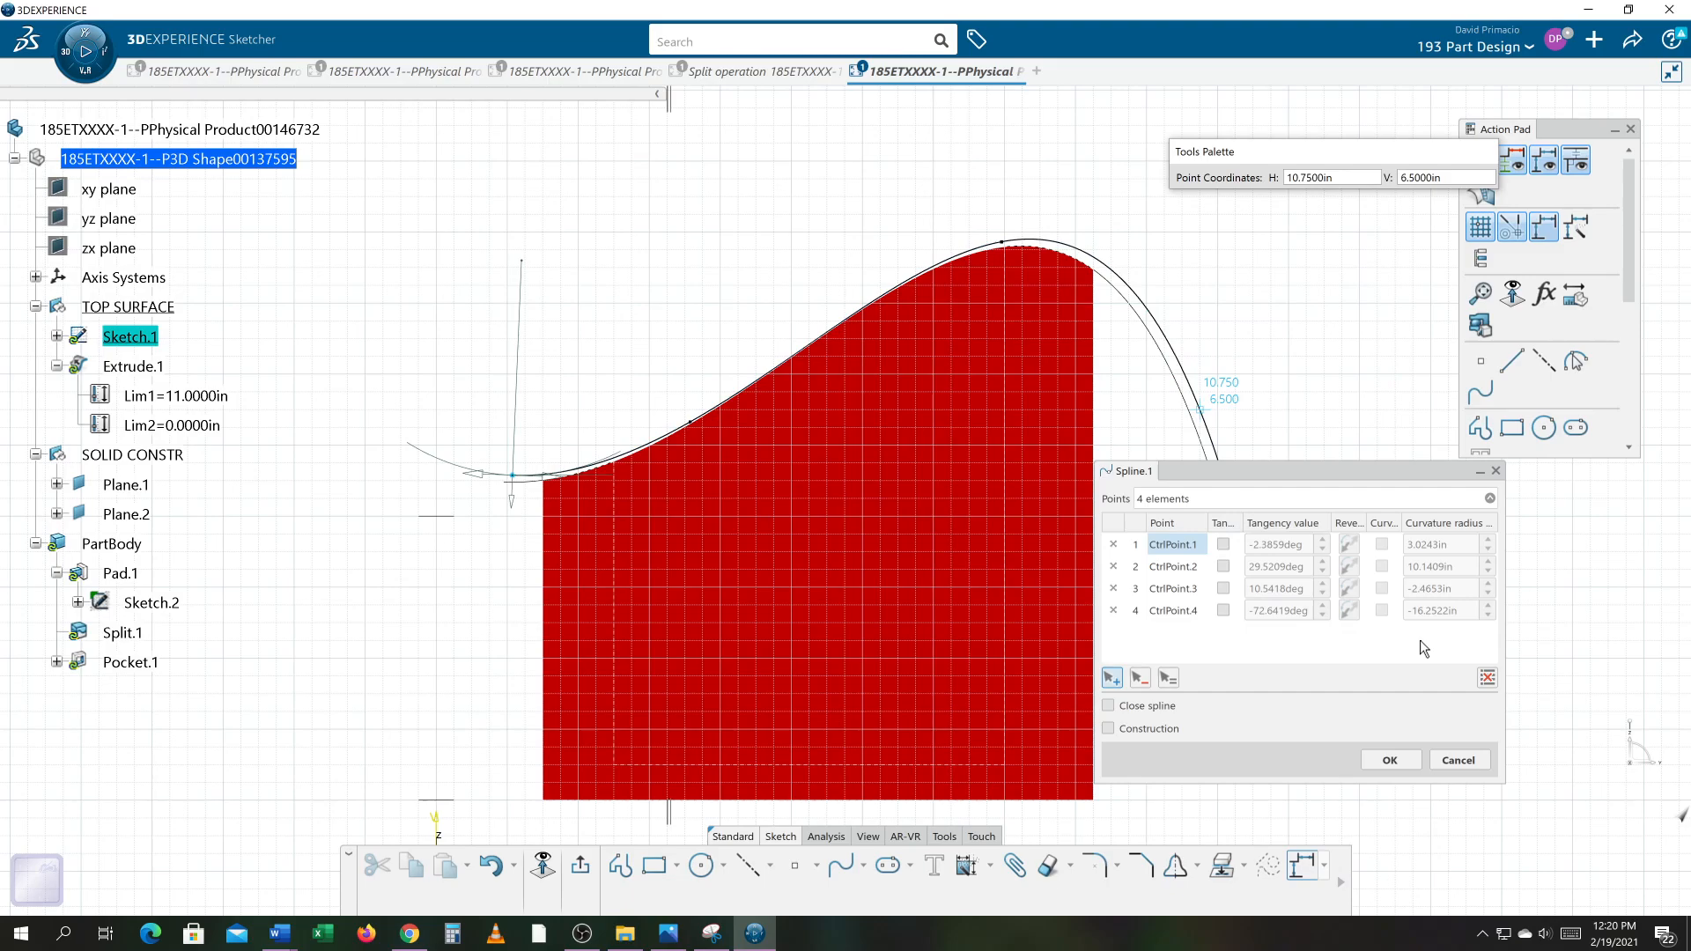
{"action": "left_click", "coordinate": [1173, 570]}
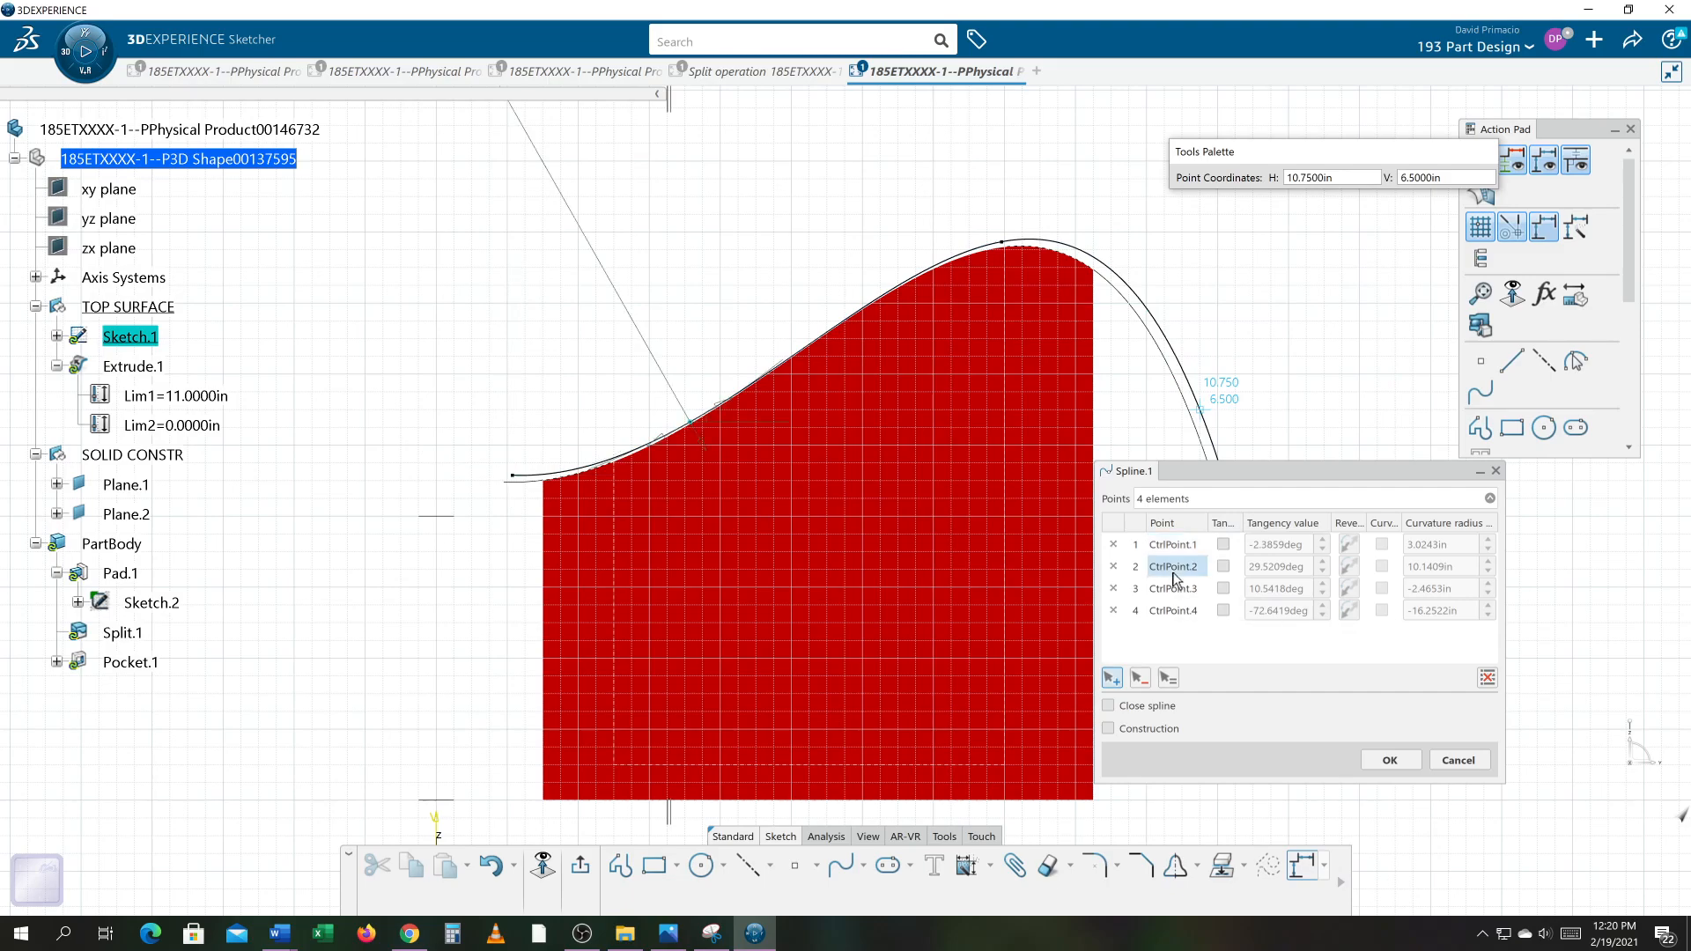
{"action": "left_click", "coordinate": [1176, 590]}
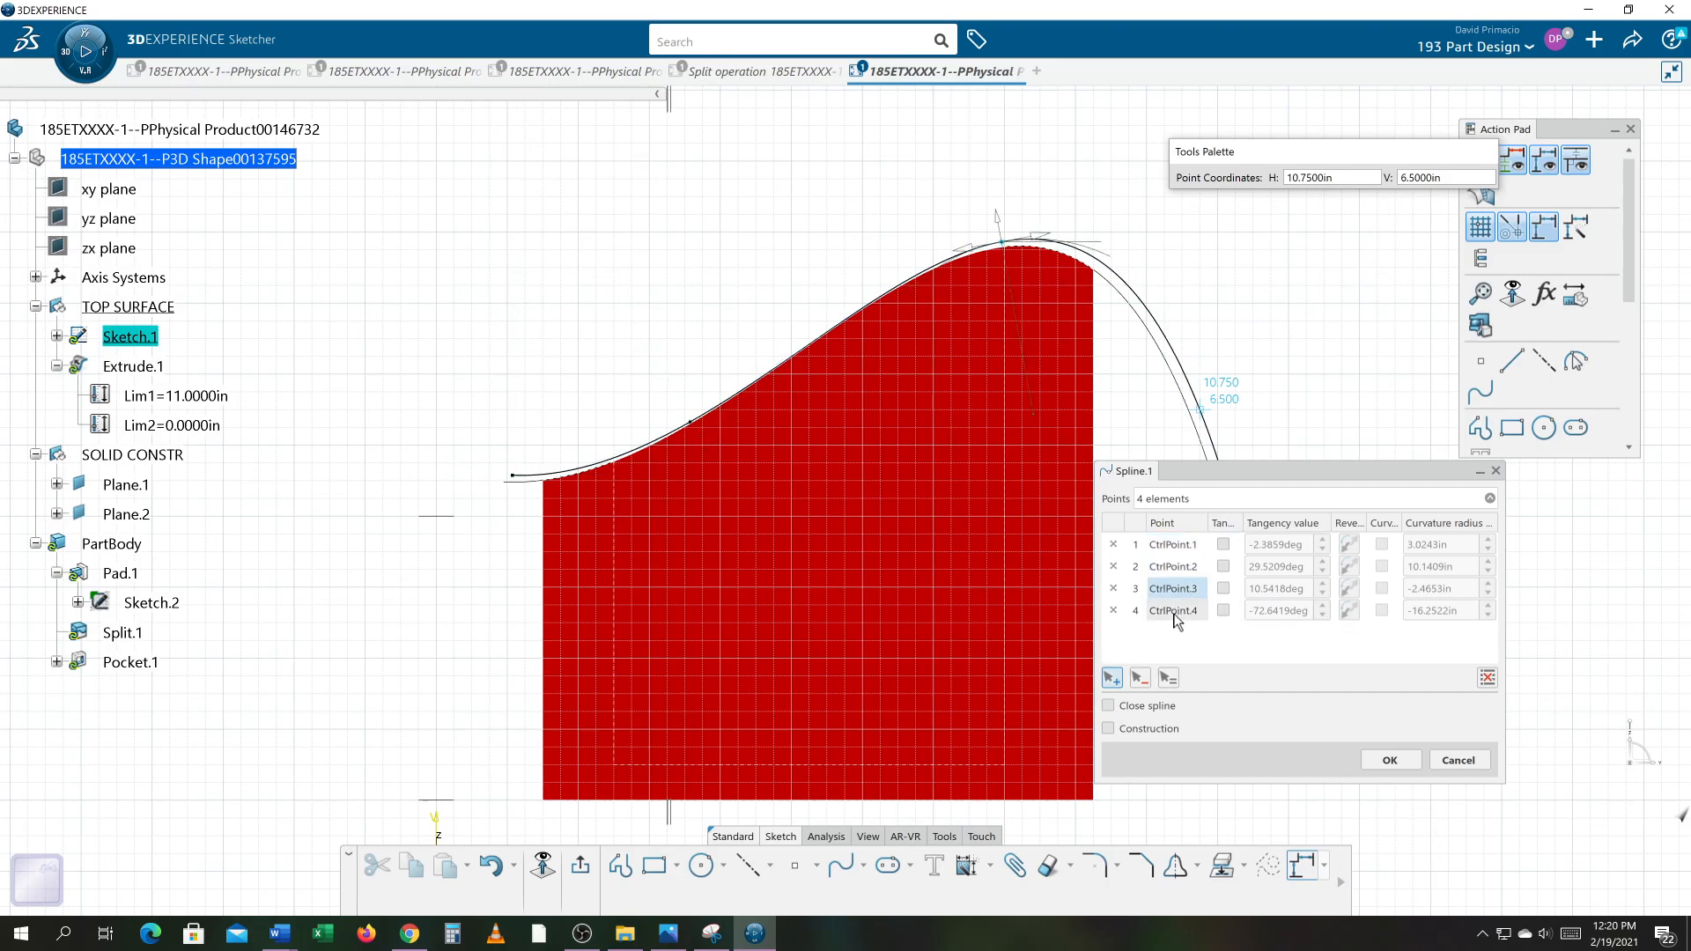
{"action": "left_click", "coordinate": [1176, 546]}
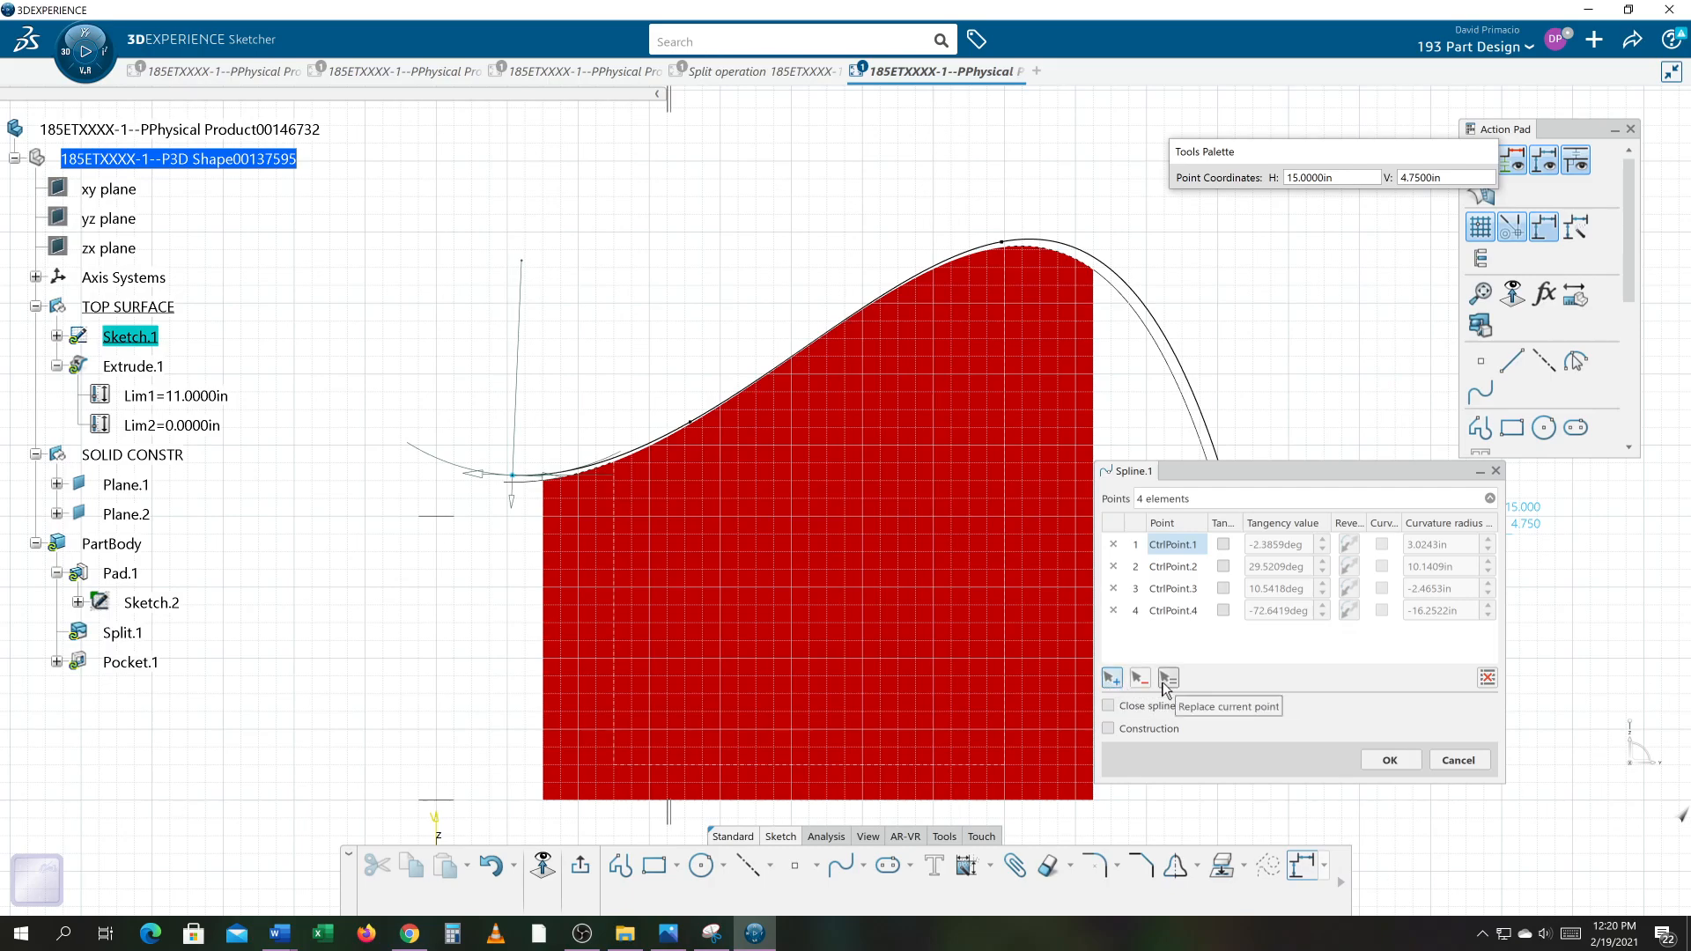
{"action": "left_click", "coordinate": [1112, 680]}
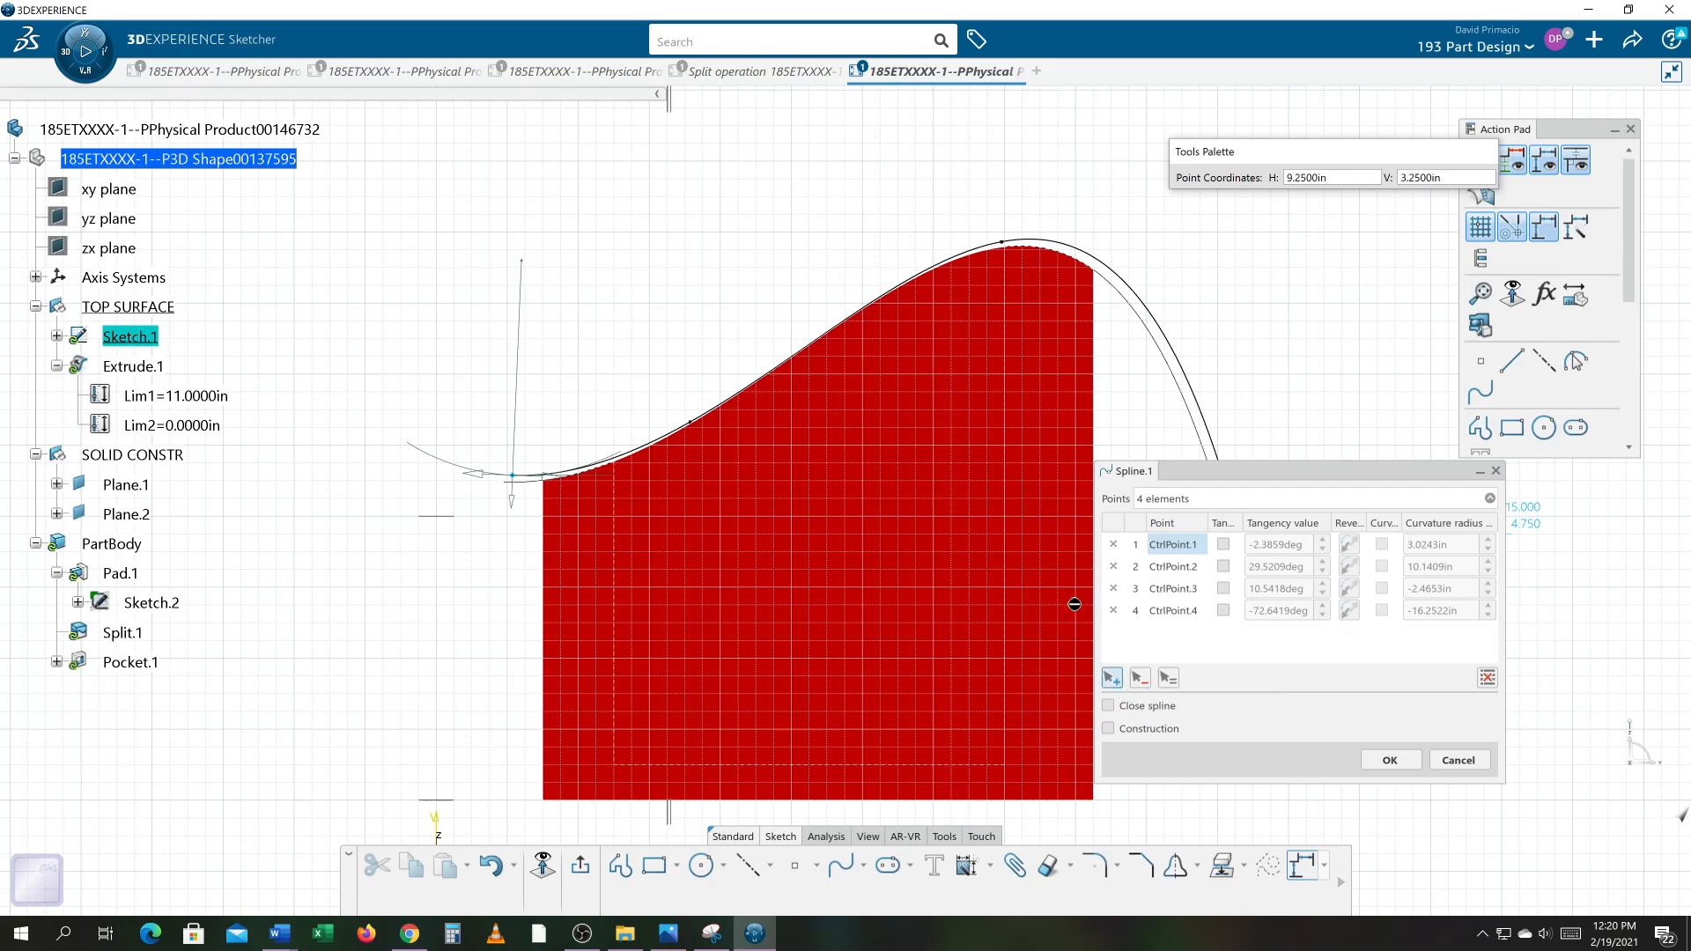
{"action": "left_click", "coordinate": [757, 270]}
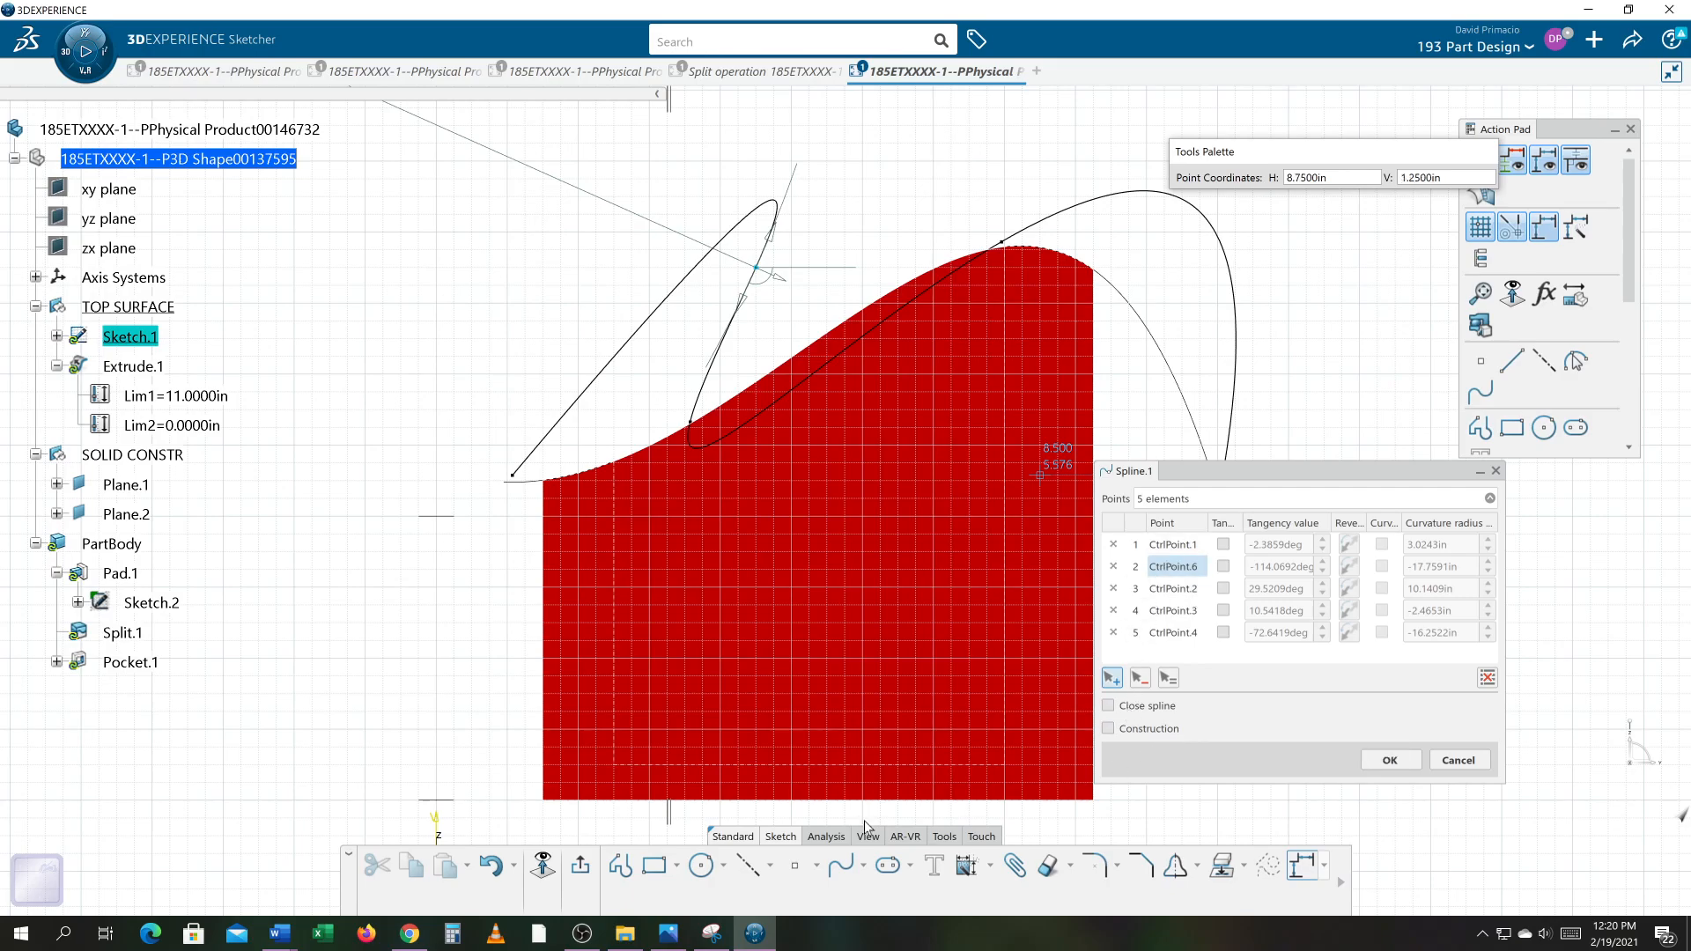
{"action": "key", "text": "Escape"}
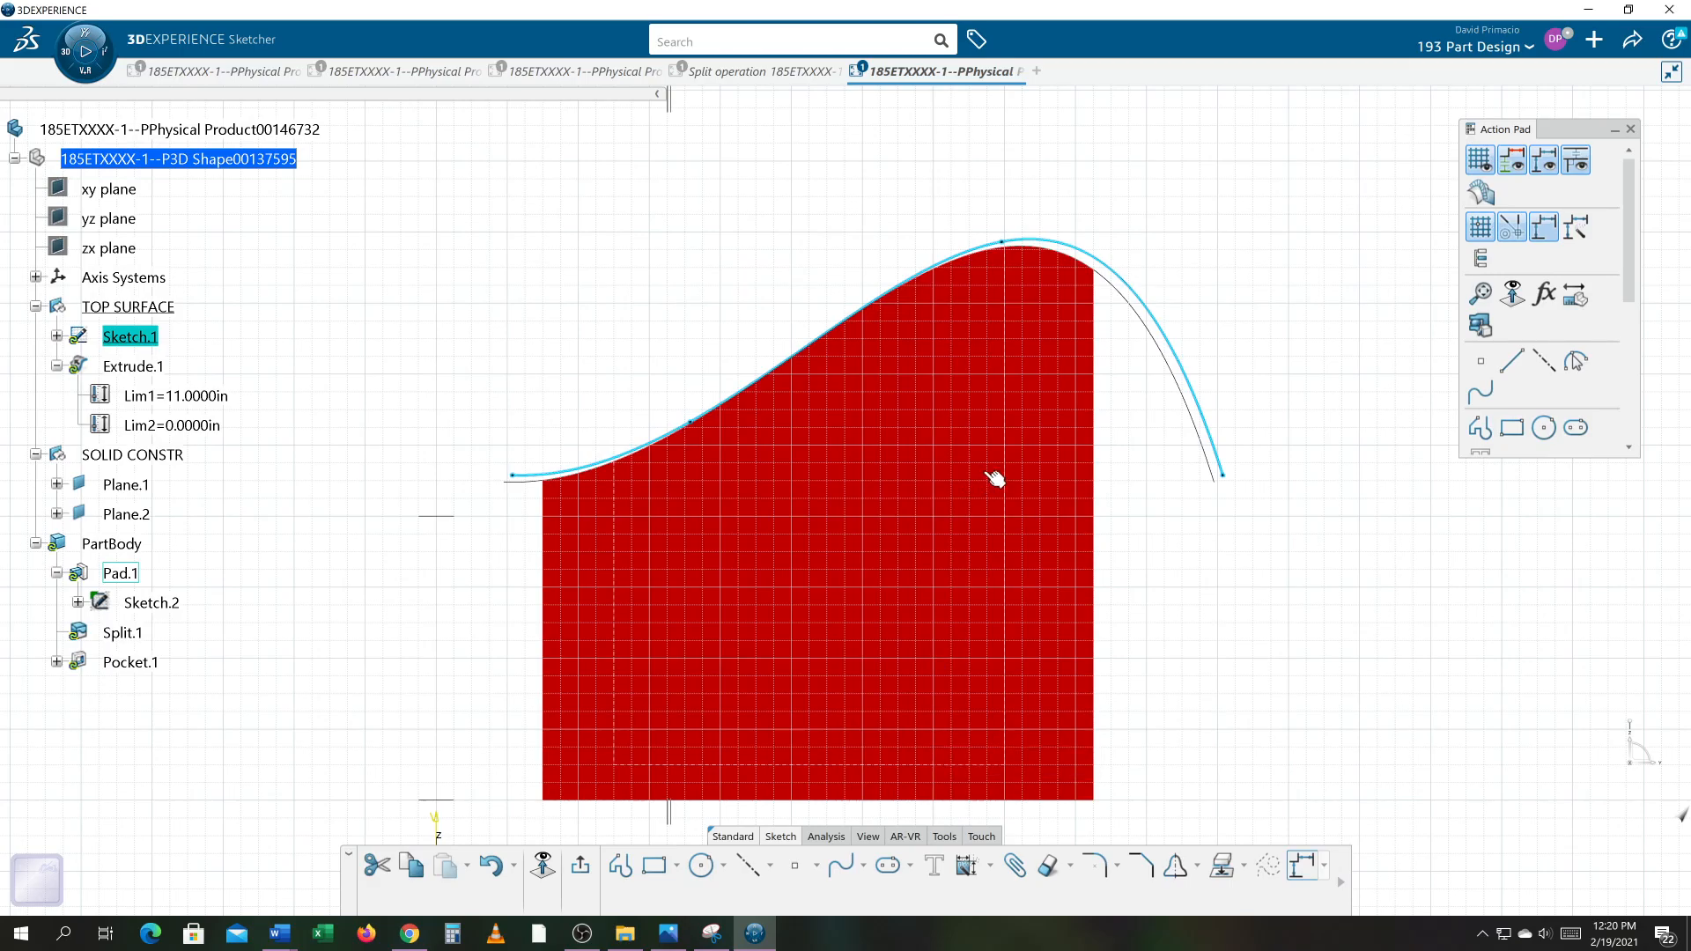
{"action": "double_click", "coordinate": [1196, 404]}
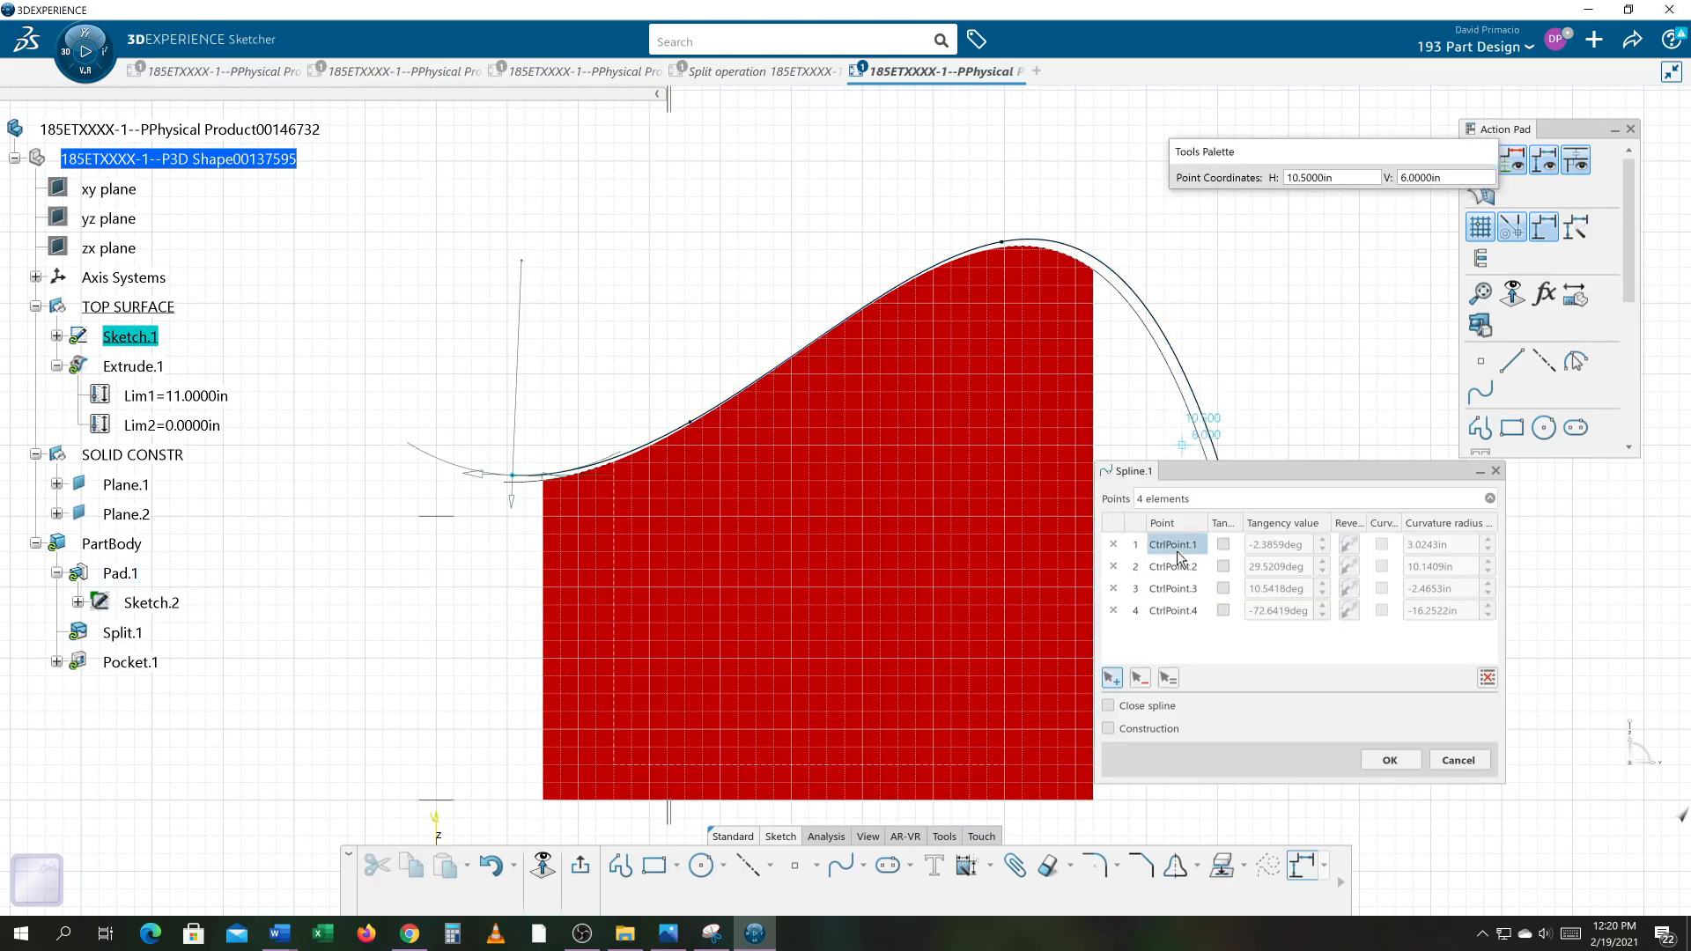
{"action": "left_click", "coordinate": [1112, 678]}
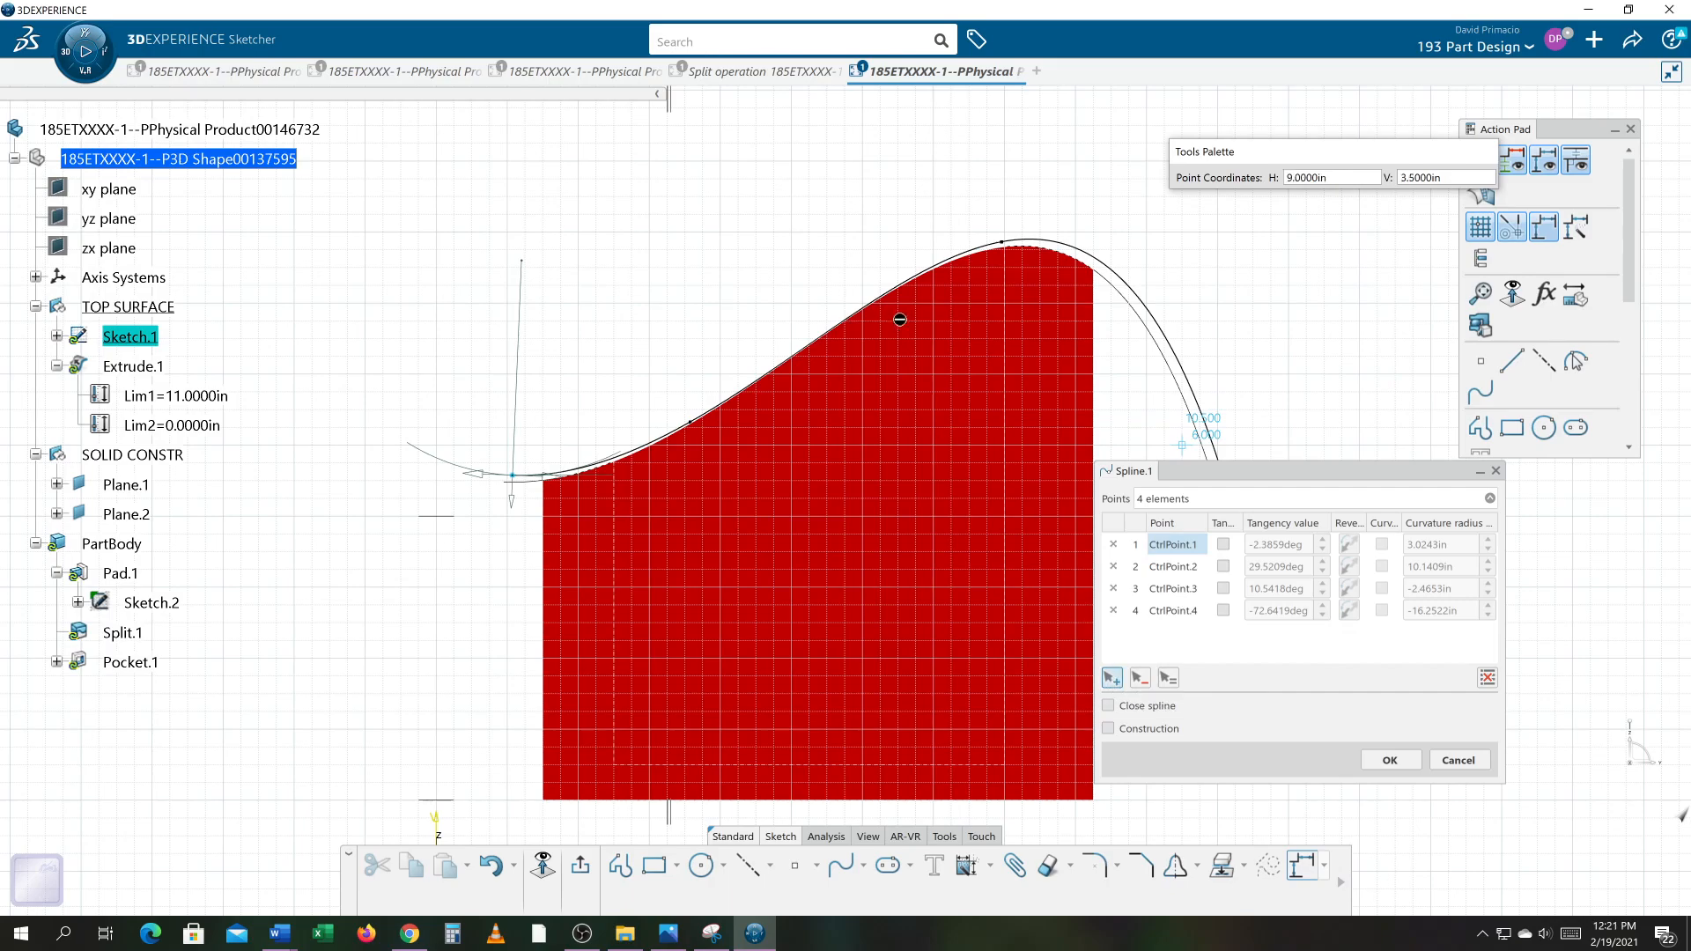
{"action": "mouse_move", "coordinate": [1130, 424]}
{"action": "middle_mouse_down"}
{"action": "mouse_move", "coordinate": [1080, 378]}
{"action": "mouse_move", "coordinate": [1031, 370]}
{"action": "middle_mouse_up"}
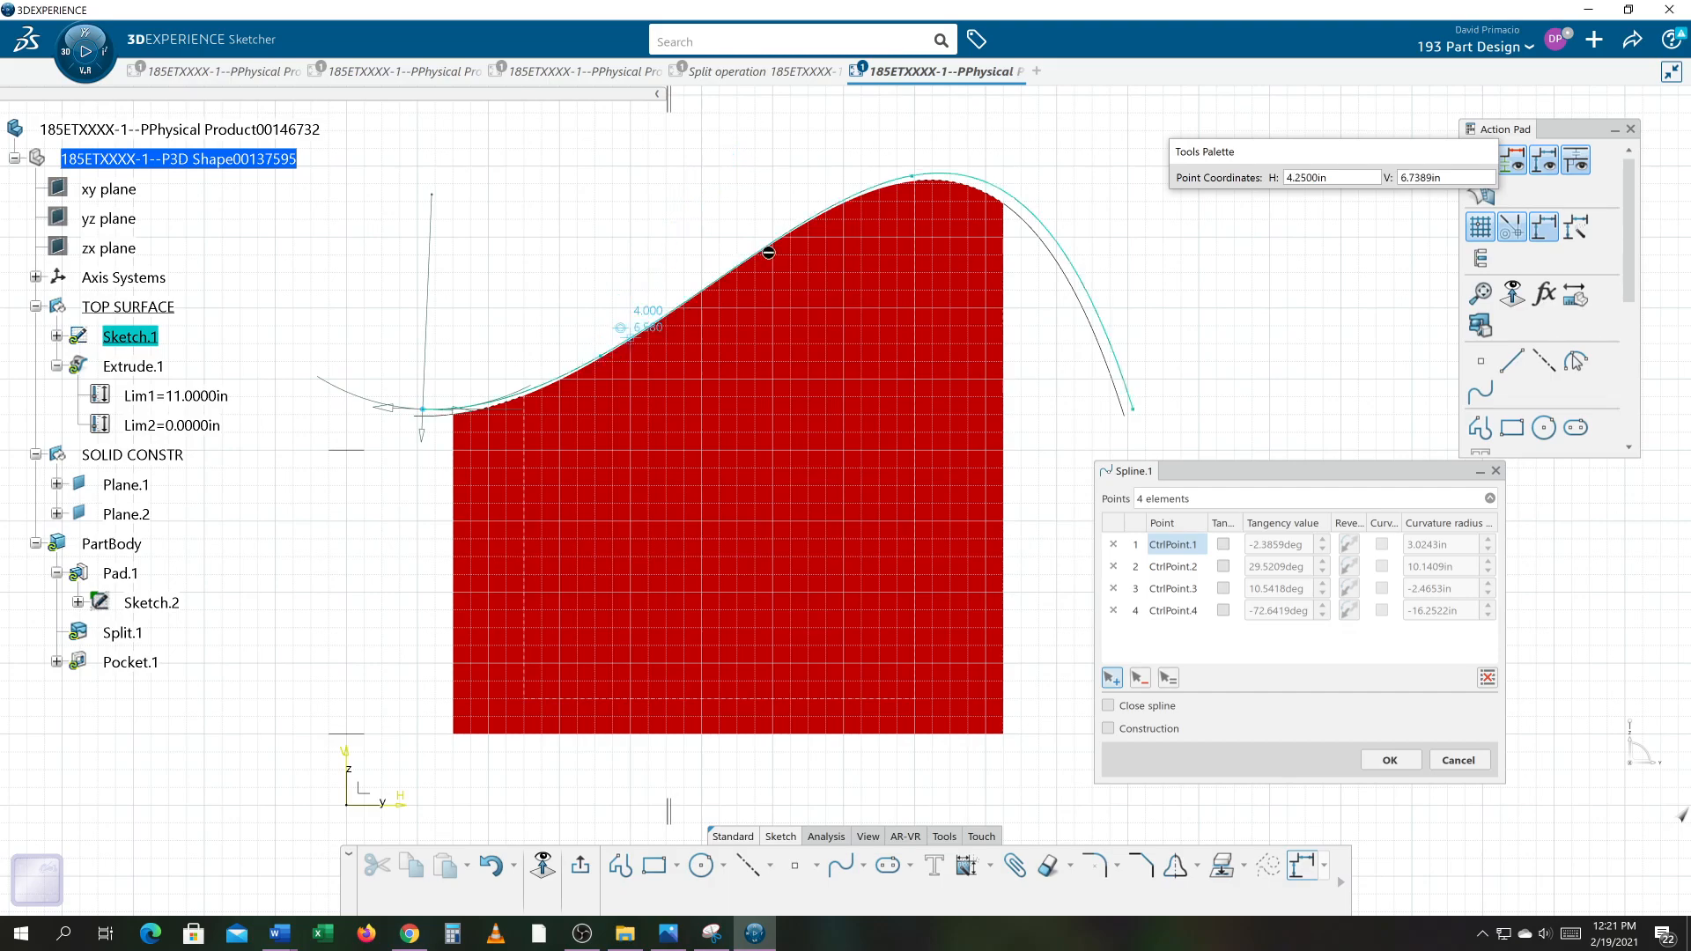
{"action": "left_click", "coordinate": [665, 183]}
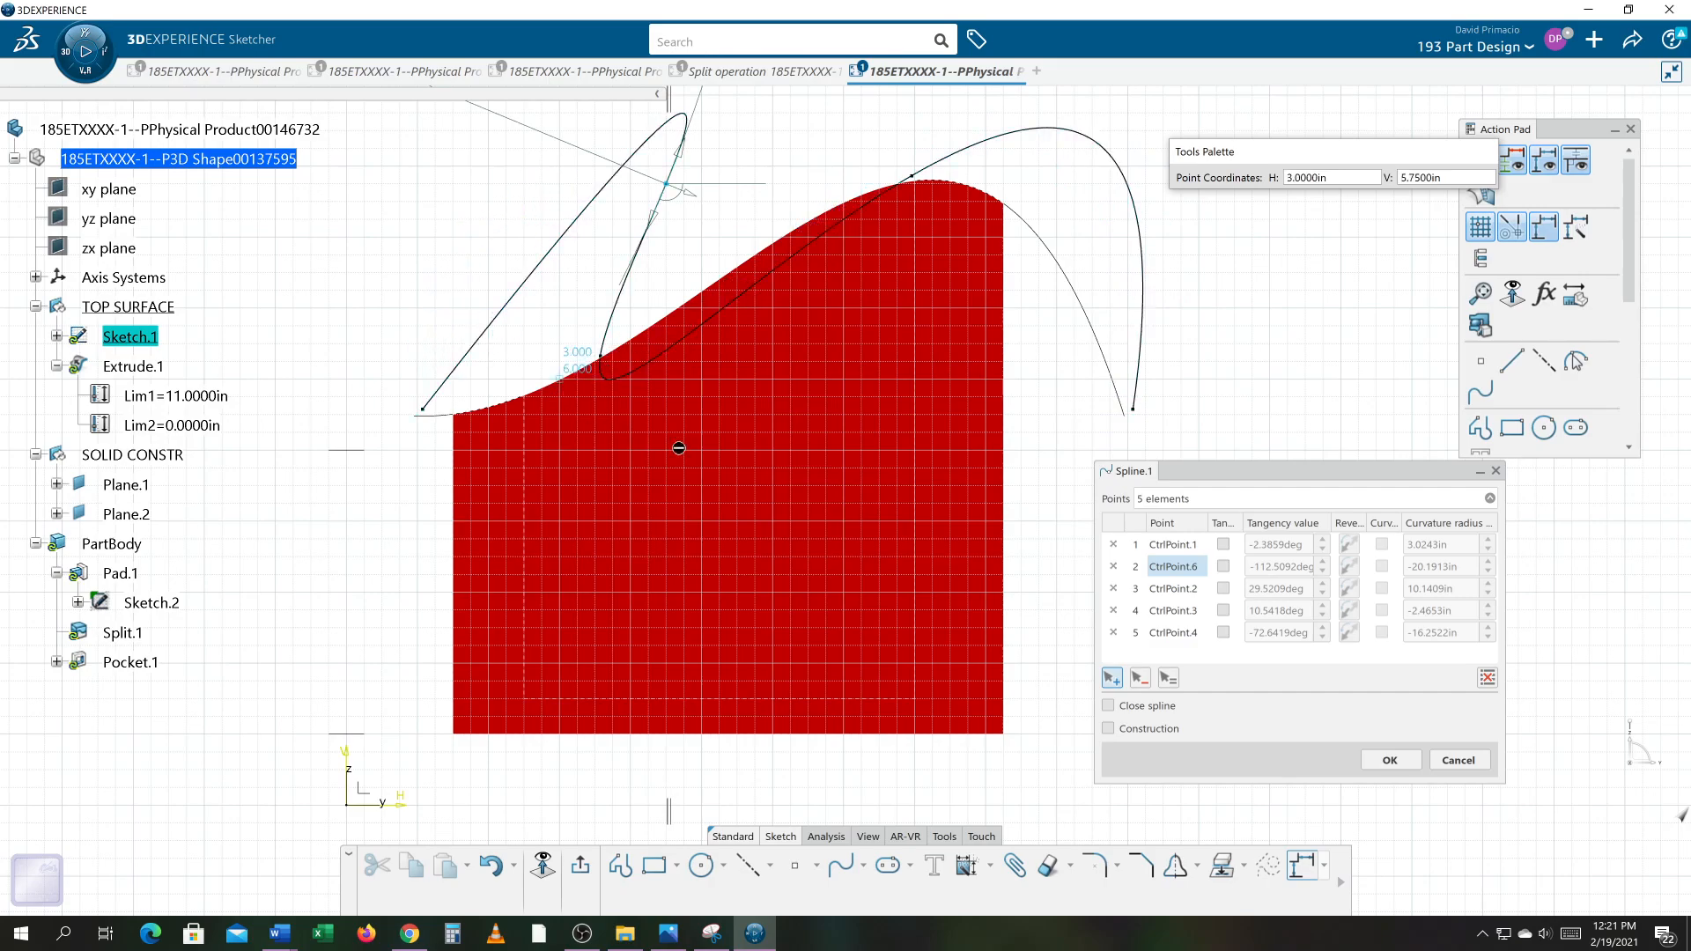
{"action": "left_click", "coordinate": [1142, 678]}
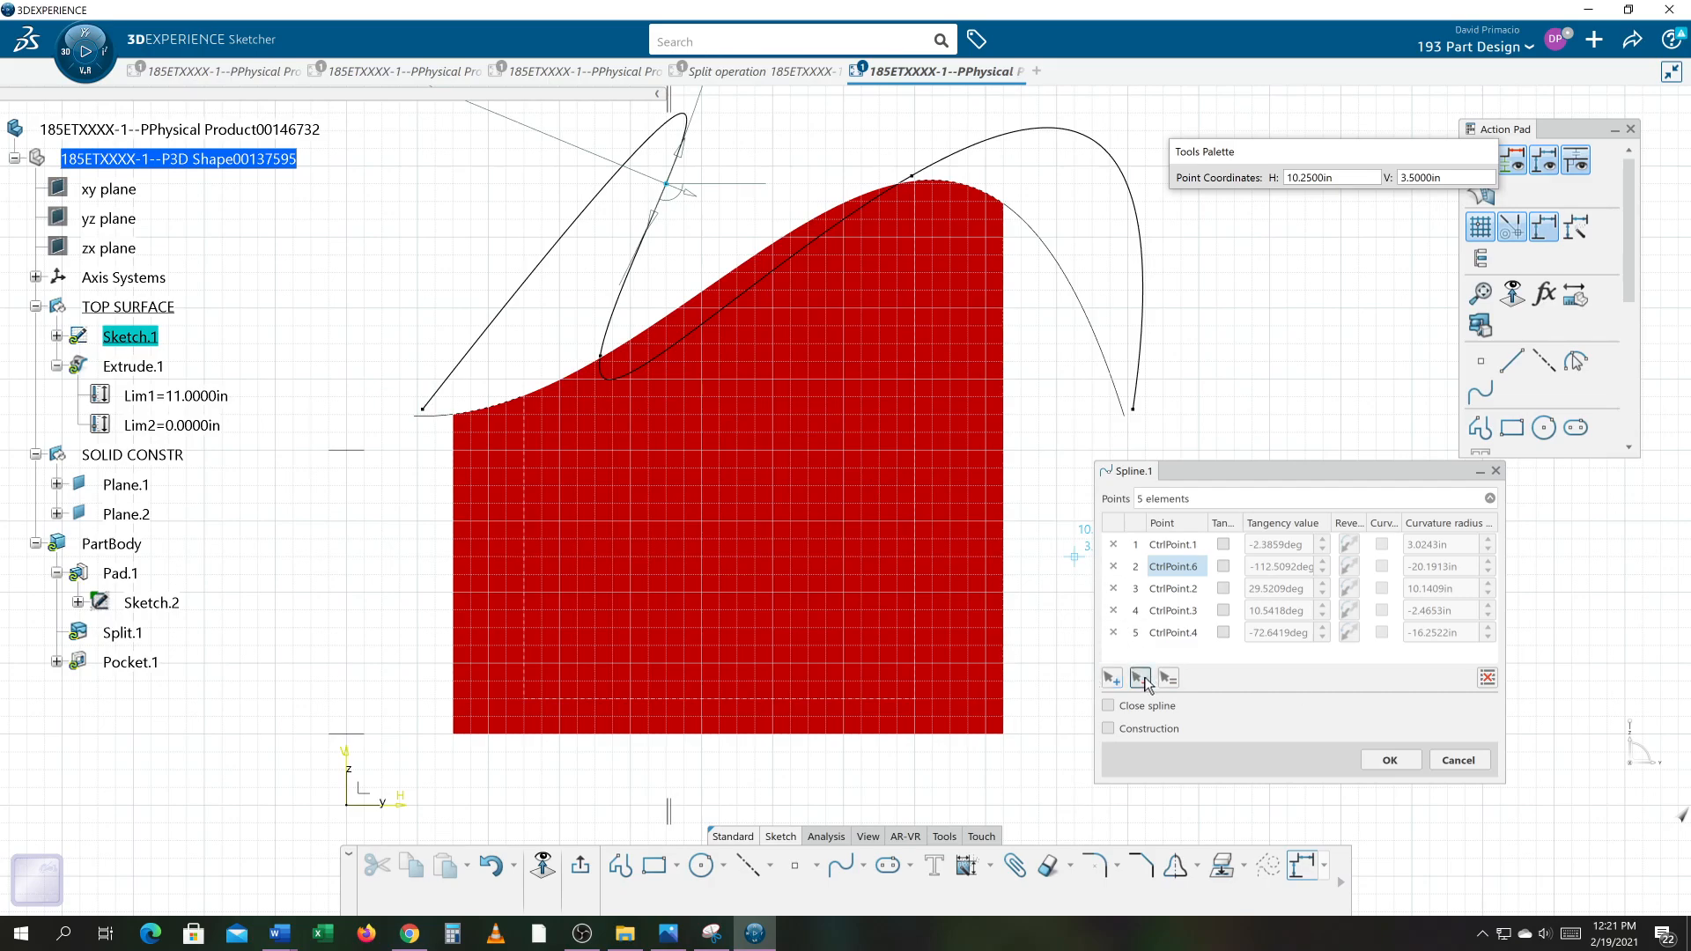
{"action": "left_click", "coordinate": [1114, 567]}
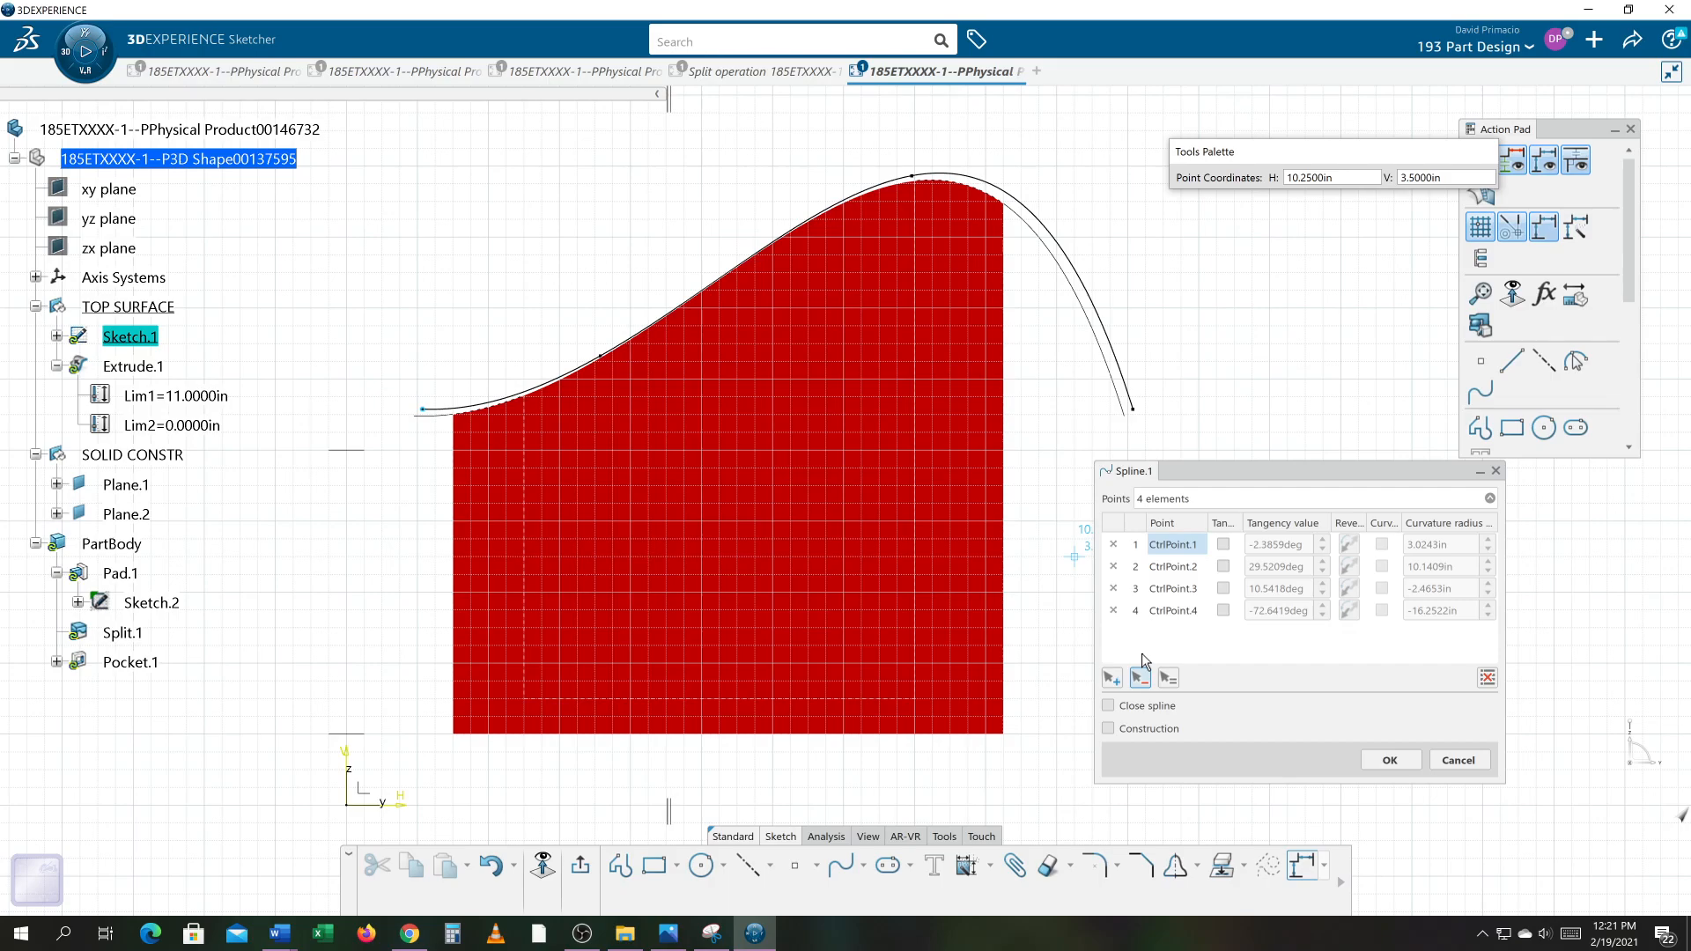
{"action": "left_click", "coordinate": [1167, 569]}
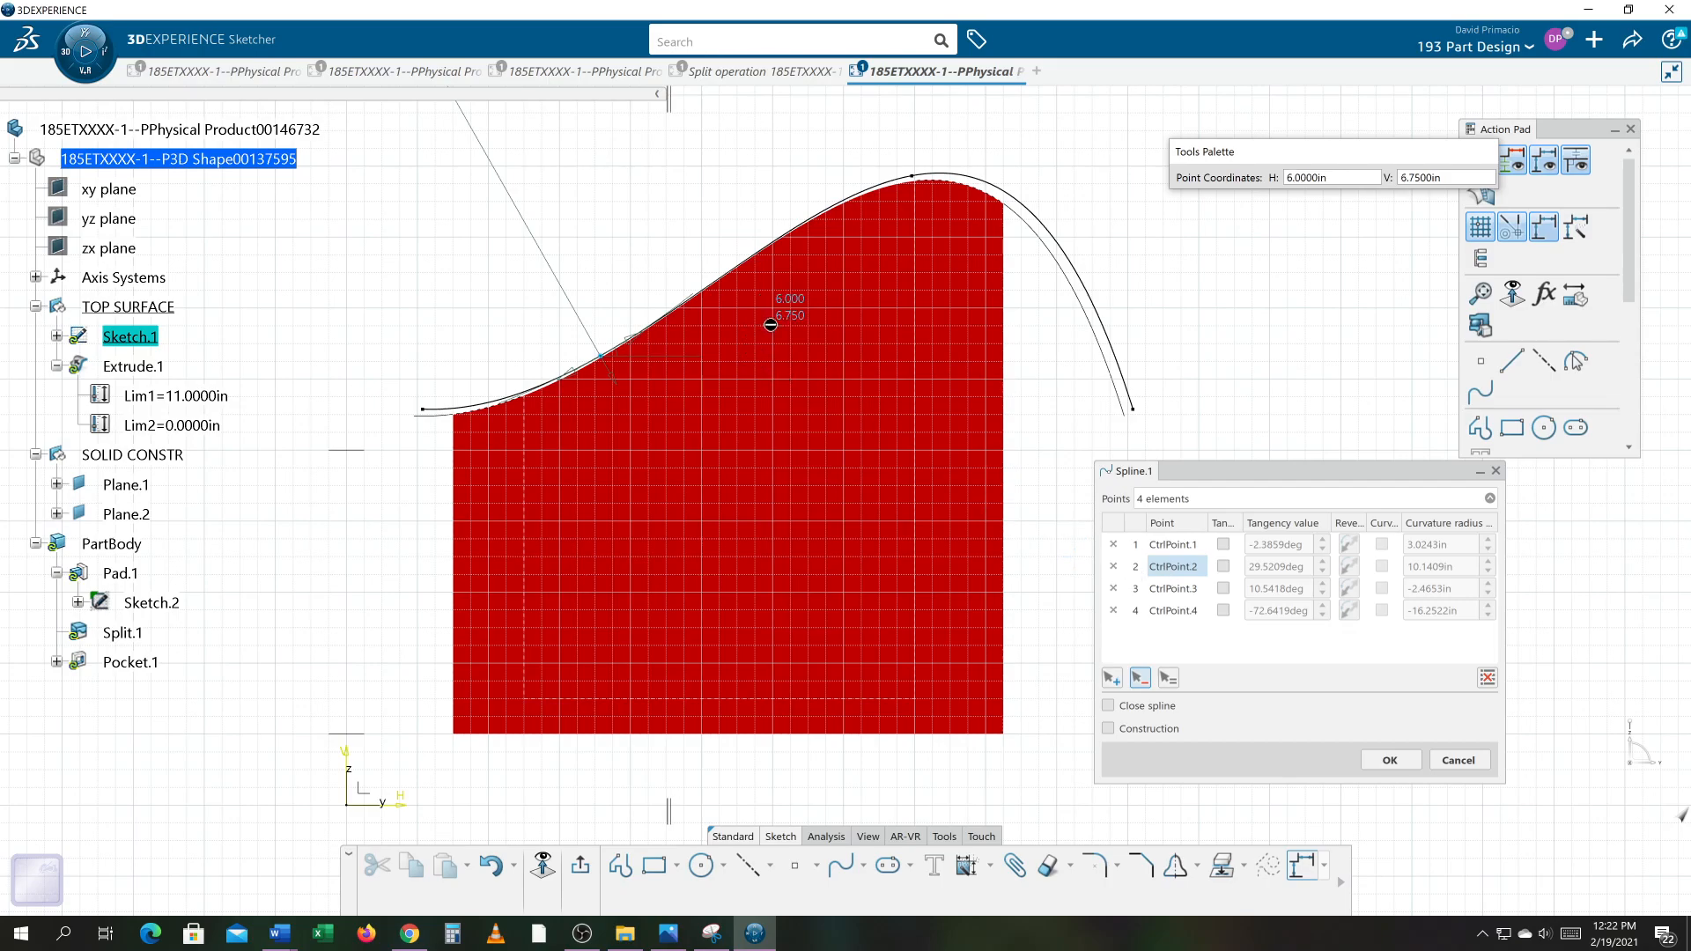
{"action": "left_click", "coordinate": [773, 330]}
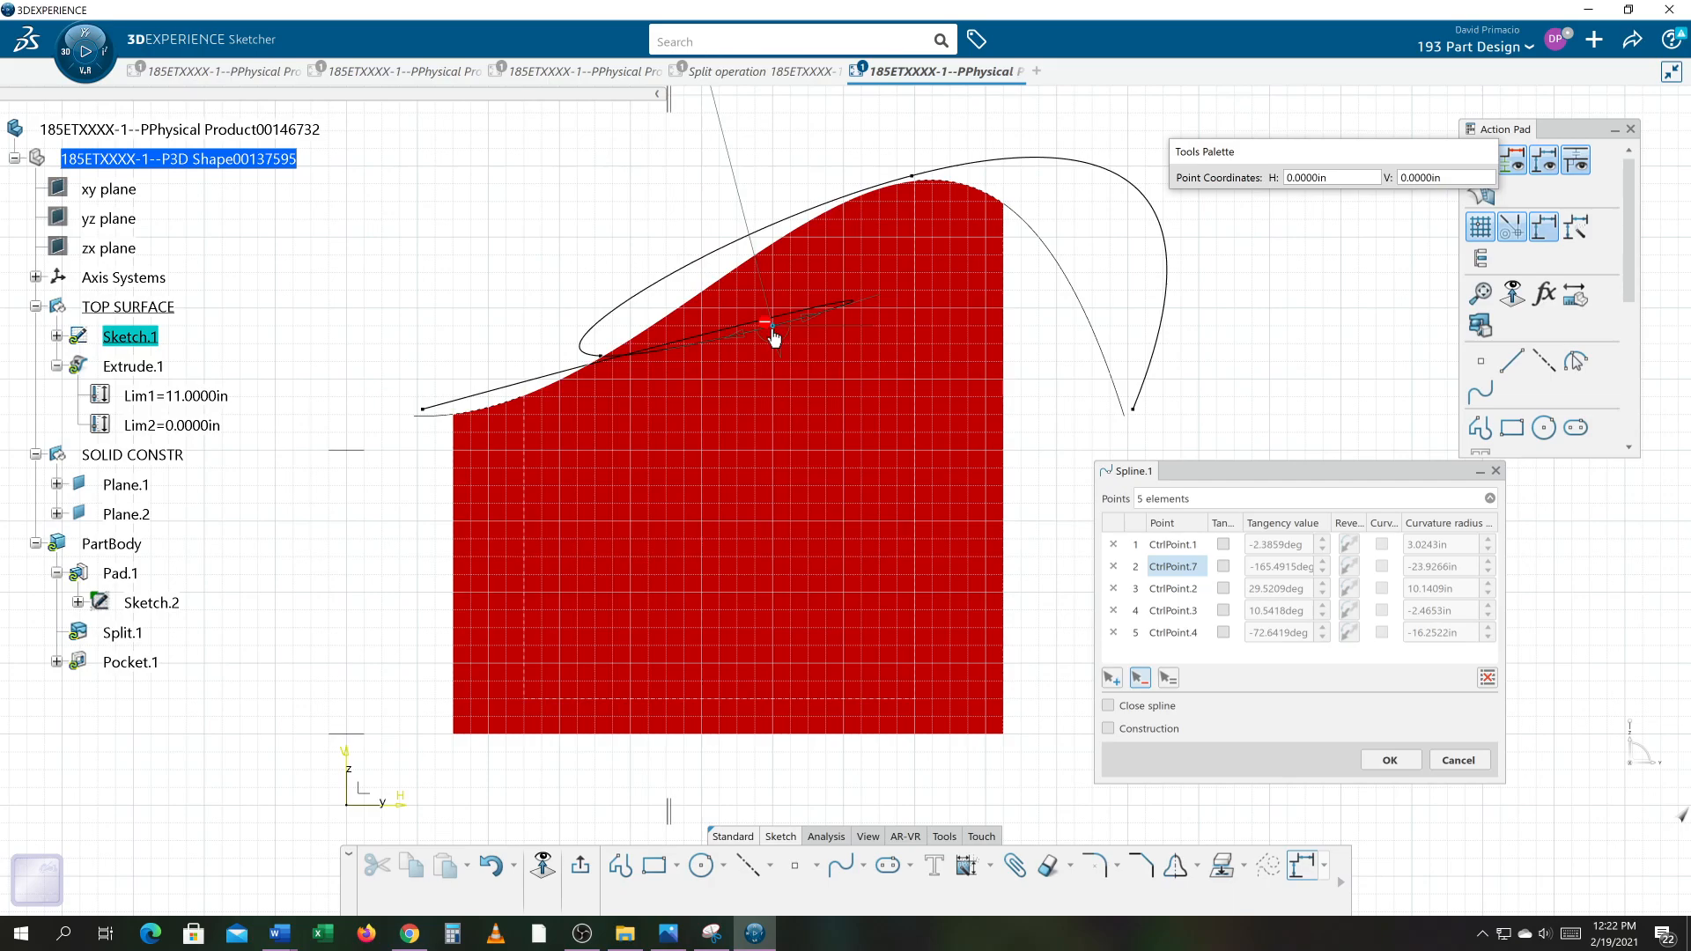
{"action": "key", "text": "Escape"}
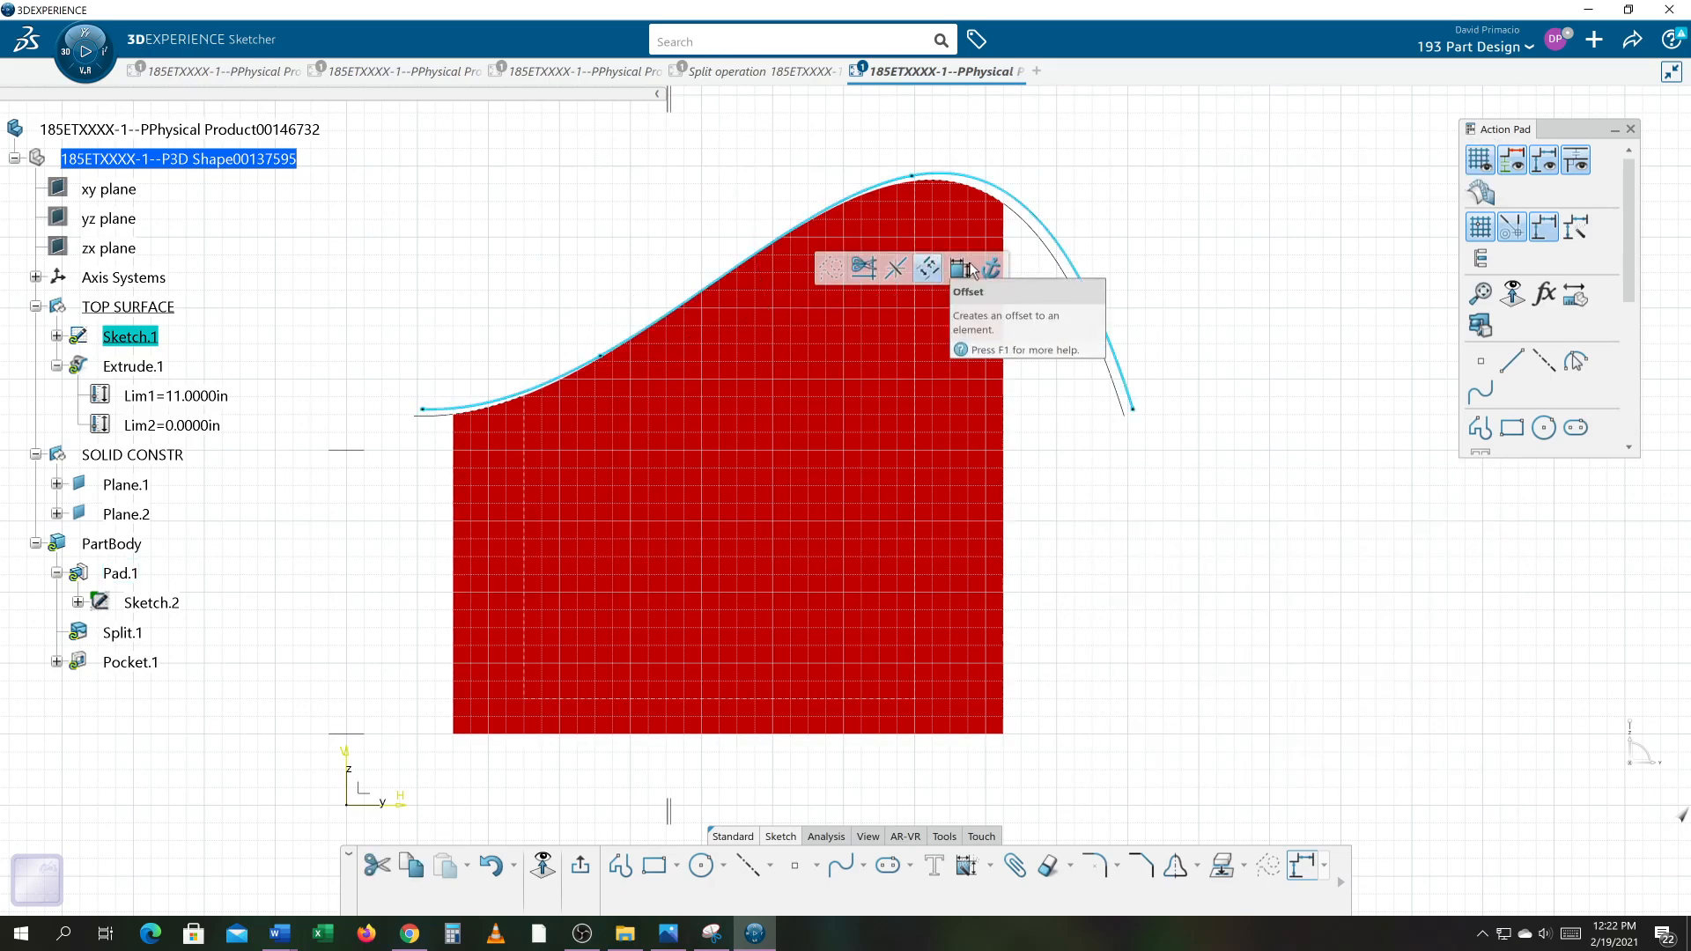
Step: Open the spline's definition and insert a control point after CtrlPoint.2 on the curve's rising slope
{"action": "double_click", "coordinate": [1098, 322]}
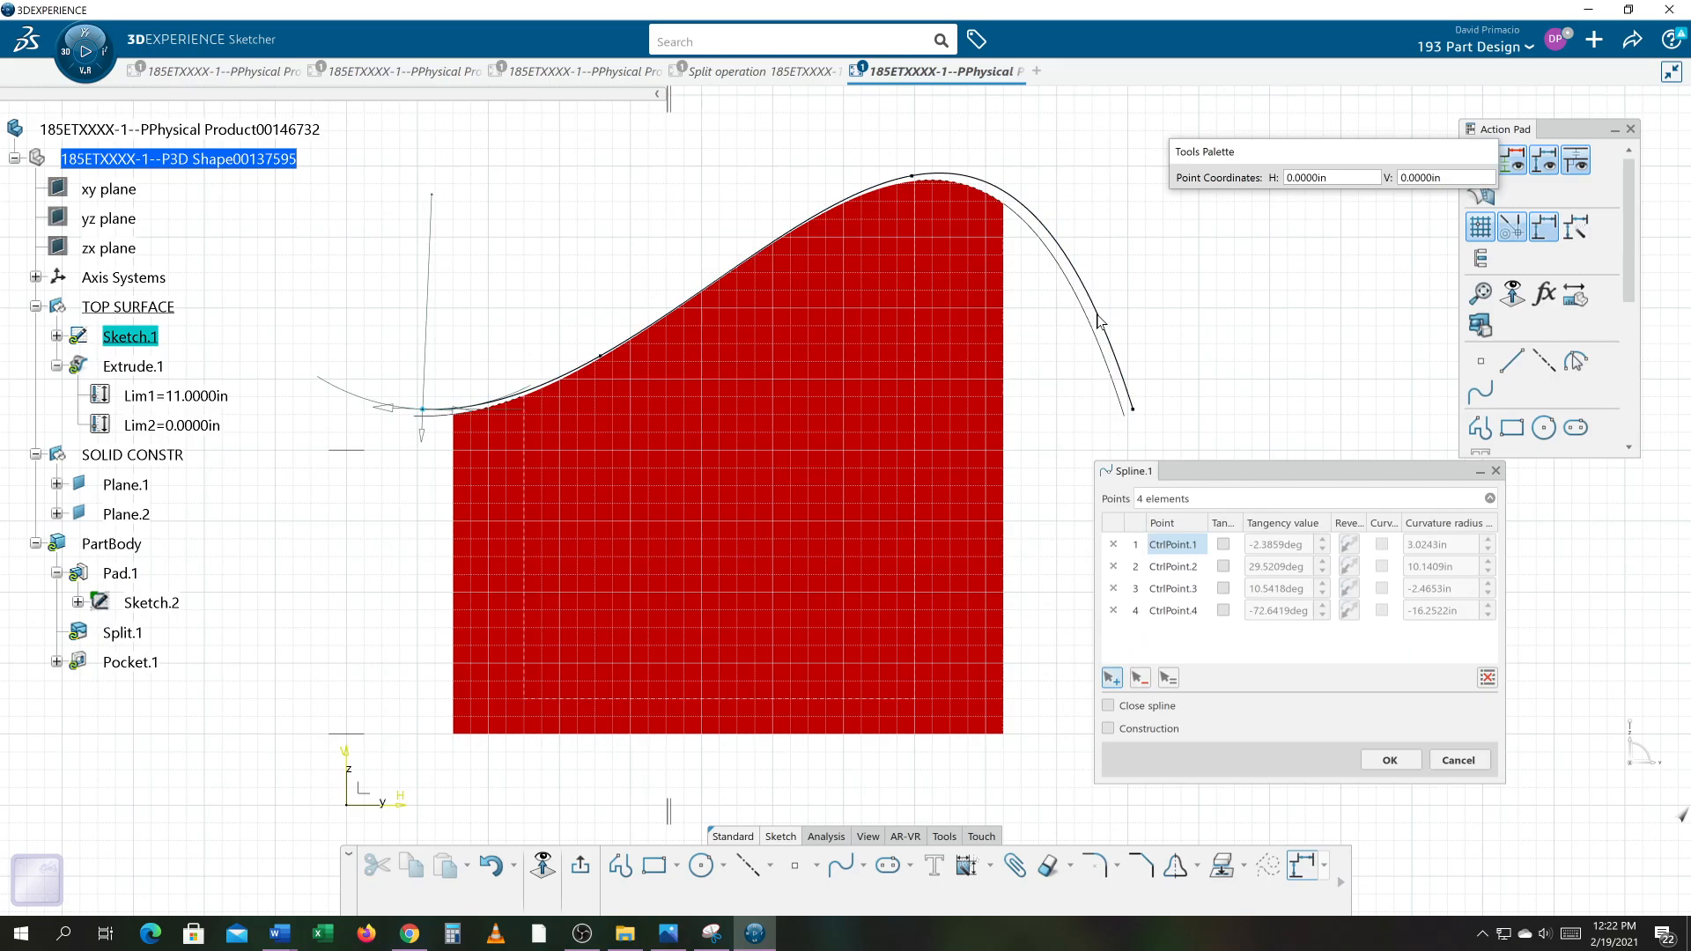
{"action": "left_click", "coordinate": [1166, 567]}
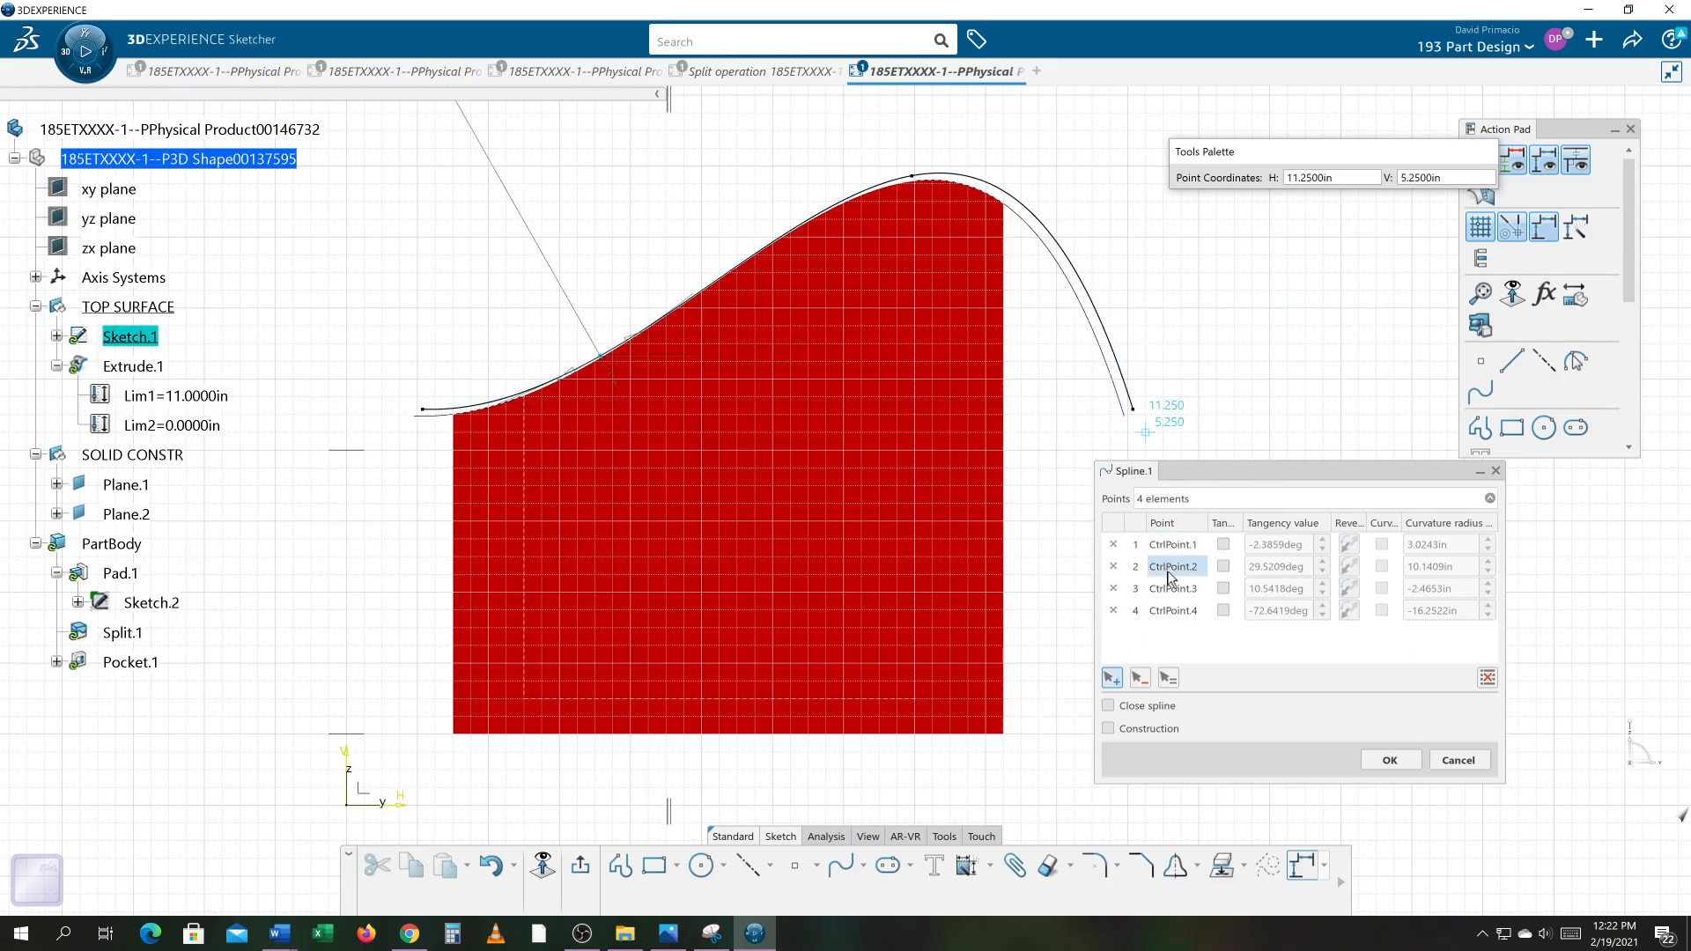
{"action": "left_click", "coordinate": [1111, 683]}
{"action": "left_click", "coordinate": [793, 292]}
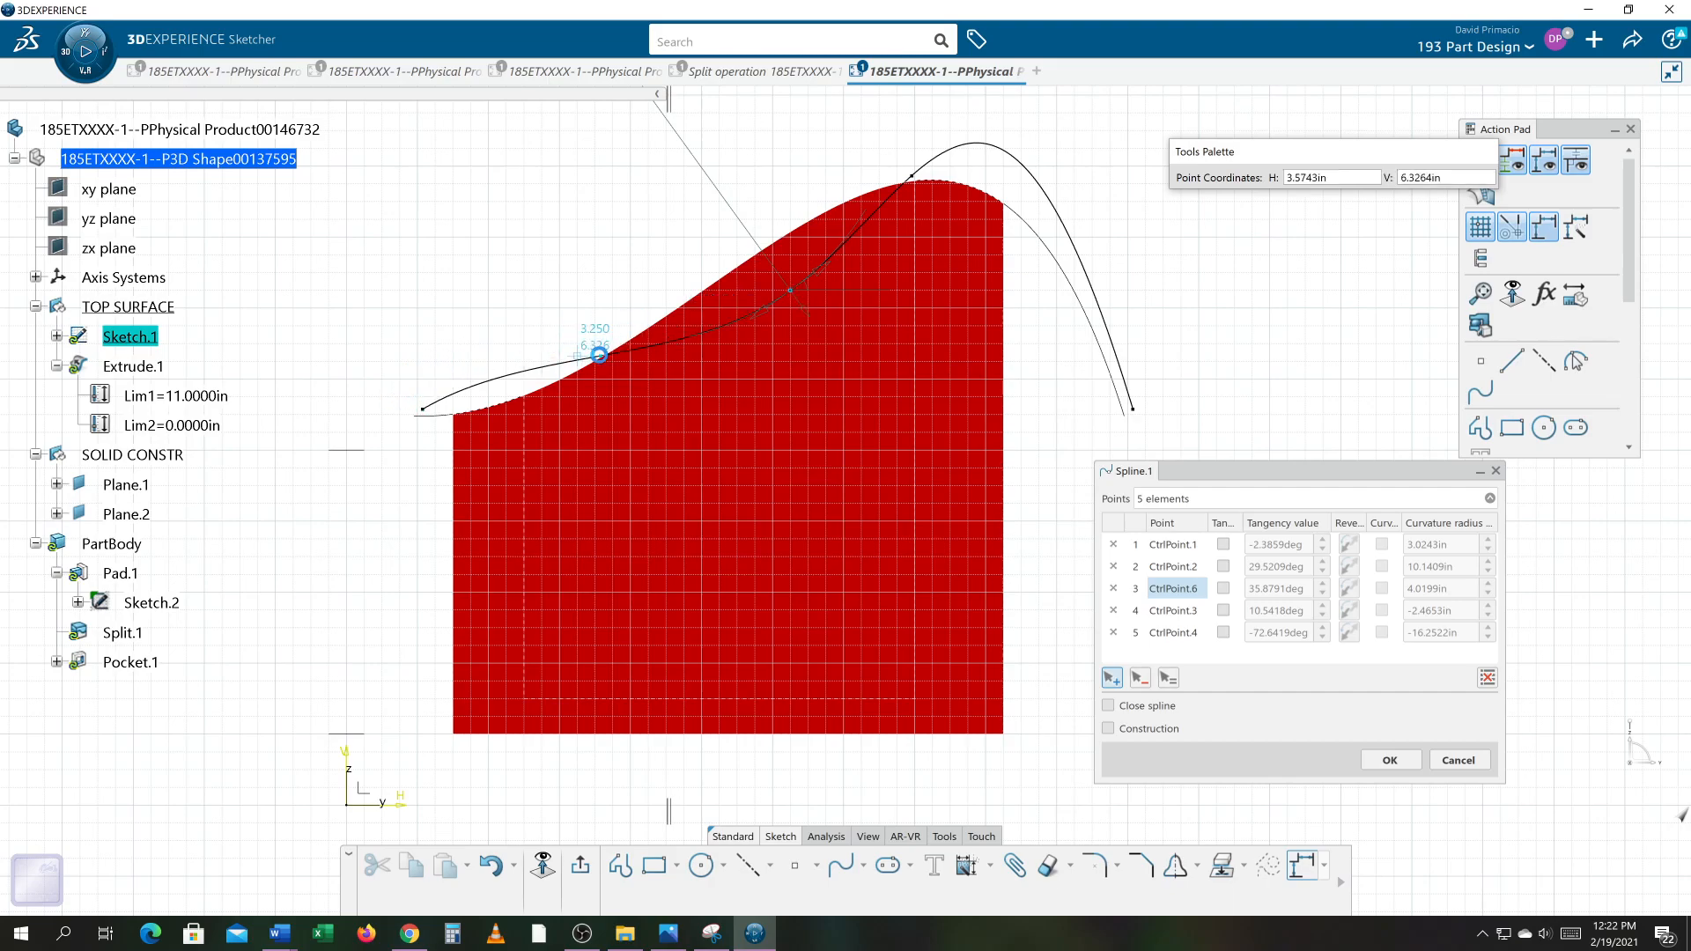
{"action": "left_click", "coordinate": [599, 355]}
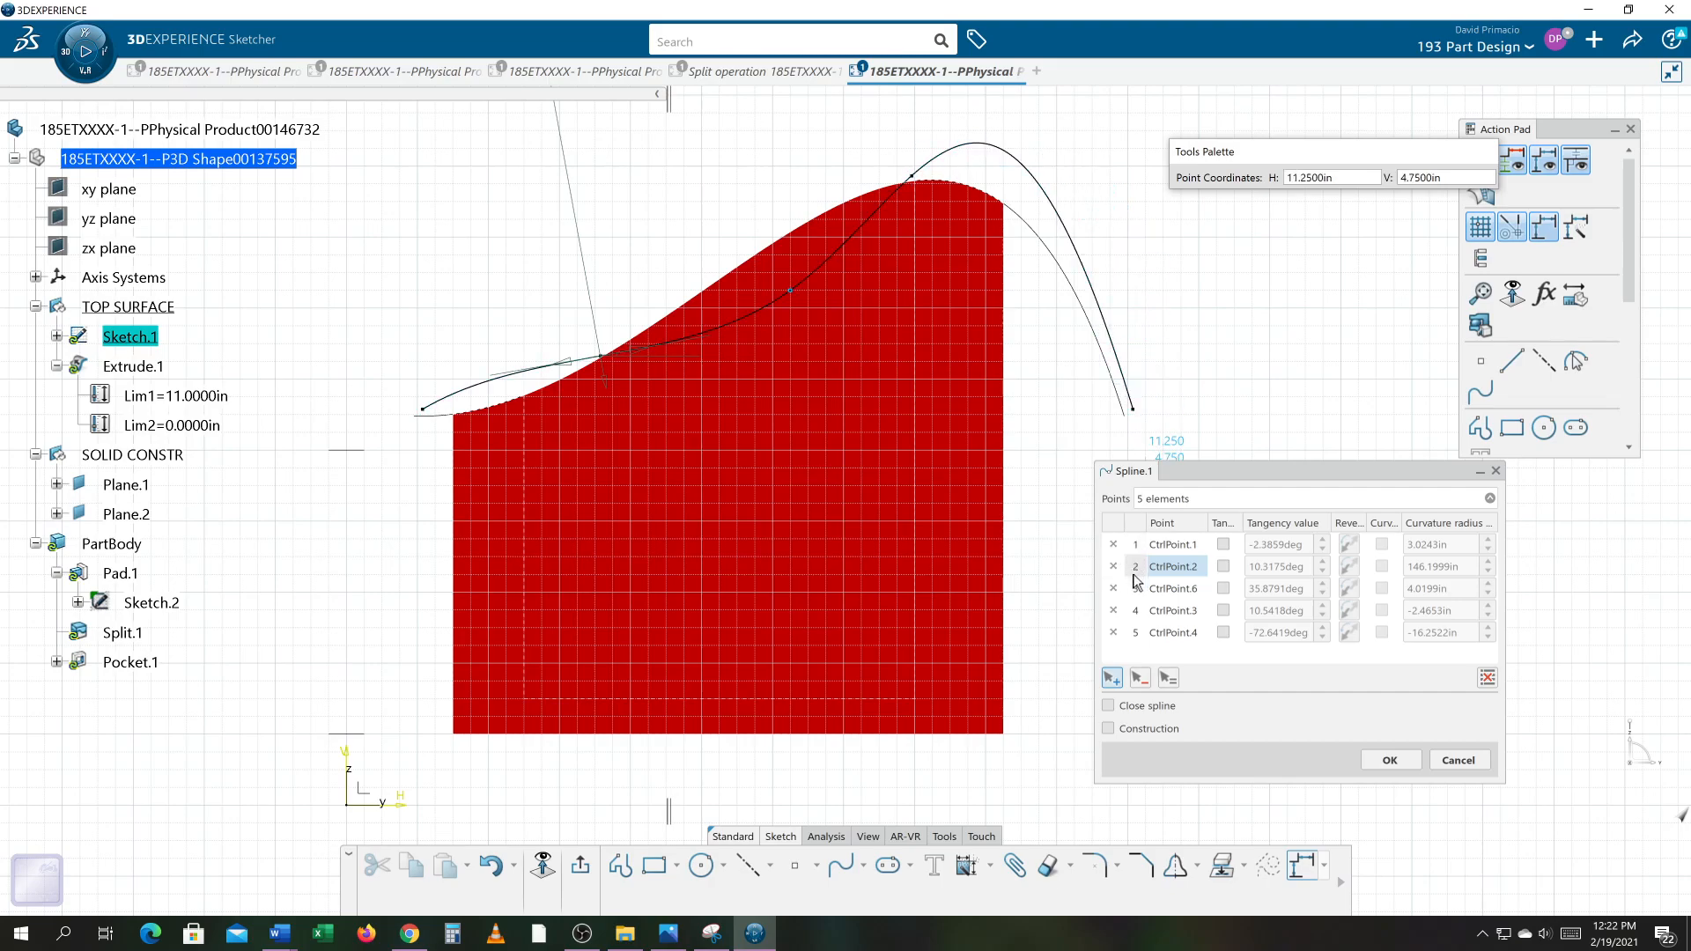
Step: Insert another control point after CtrlPoint.3 on the spline's descending side
{"action": "left_click", "coordinate": [1171, 613]}
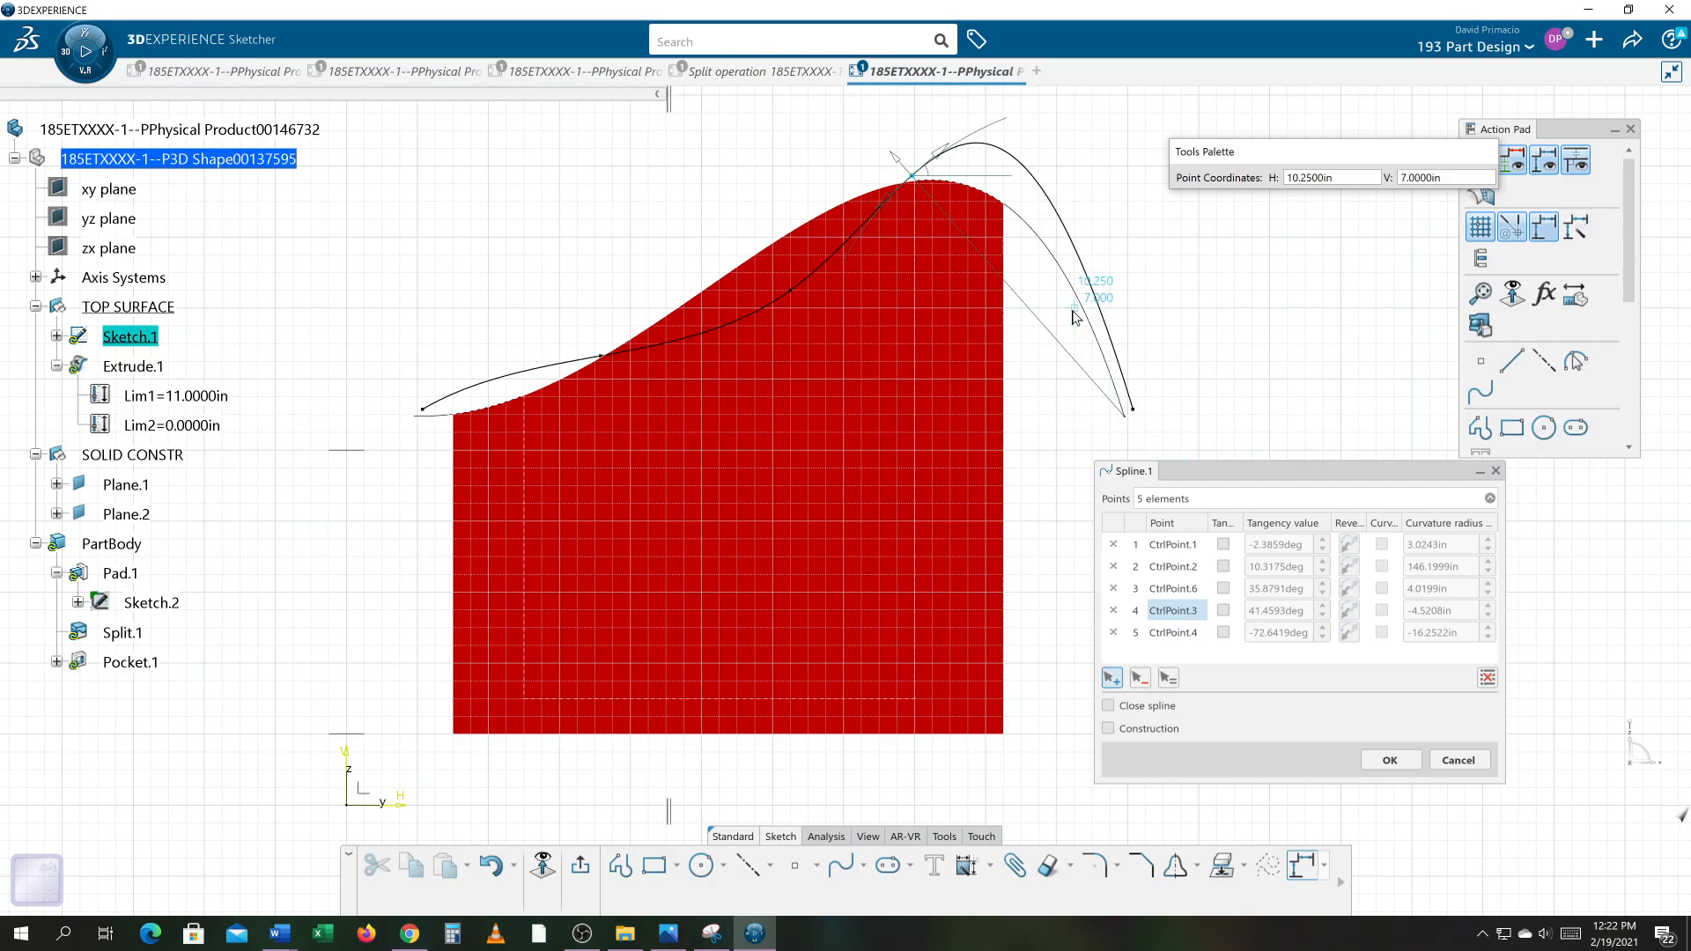
{"action": "left_click", "coordinate": [1022, 327]}
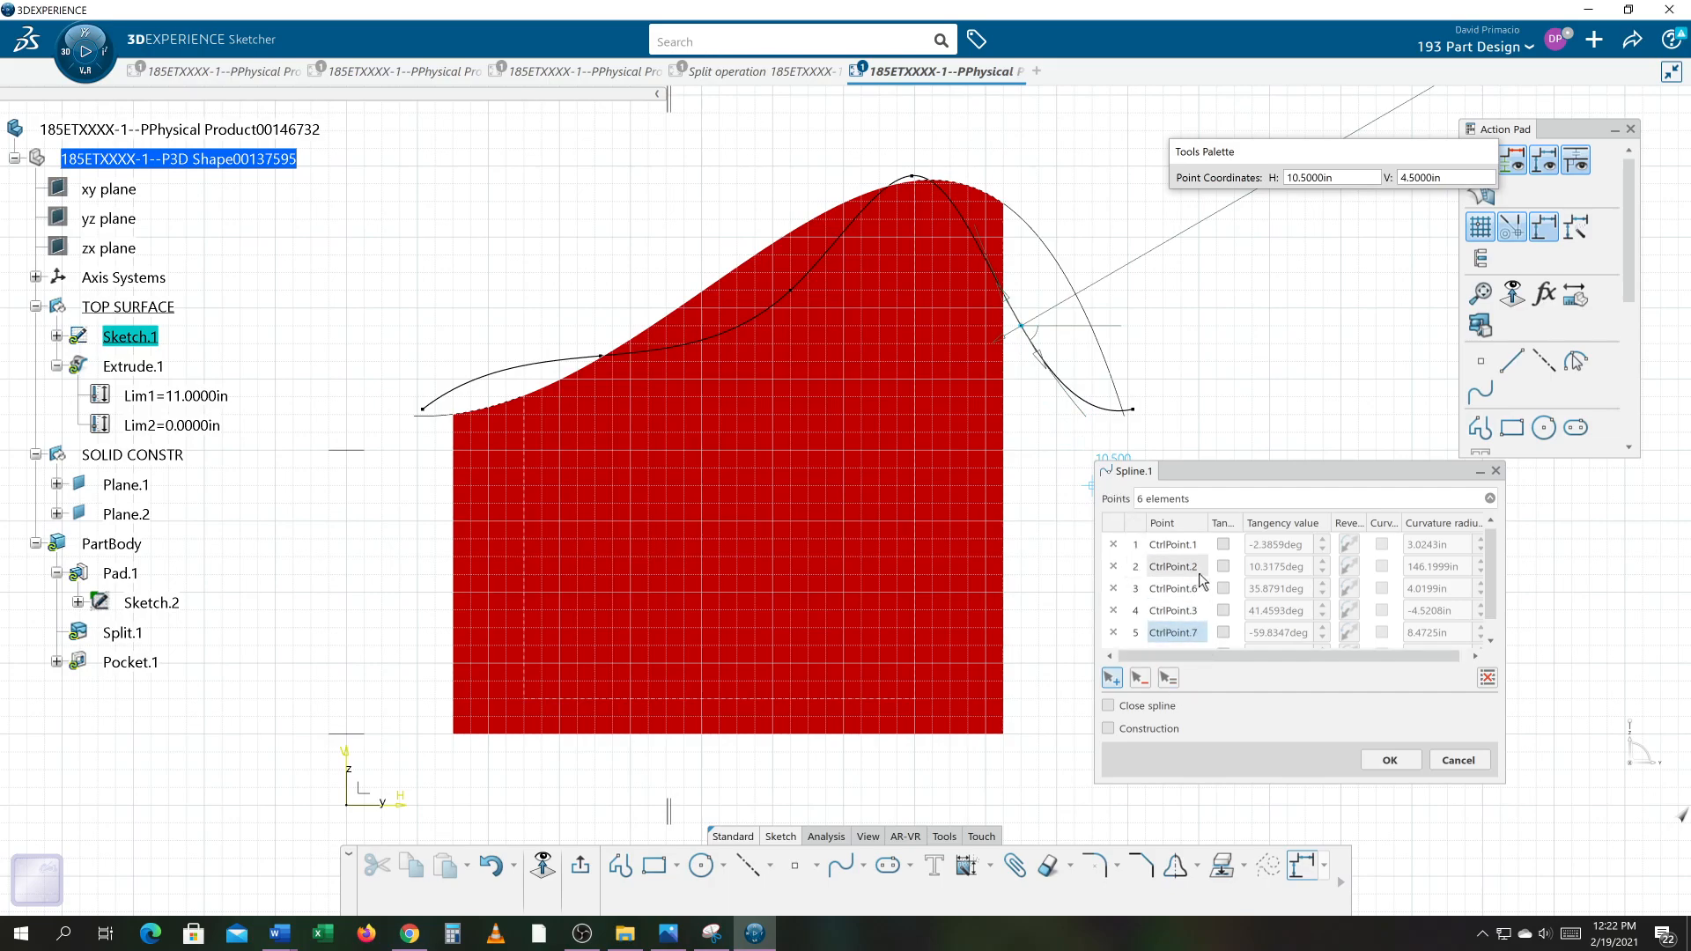
{"action": "left_click", "coordinate": [422, 408]}
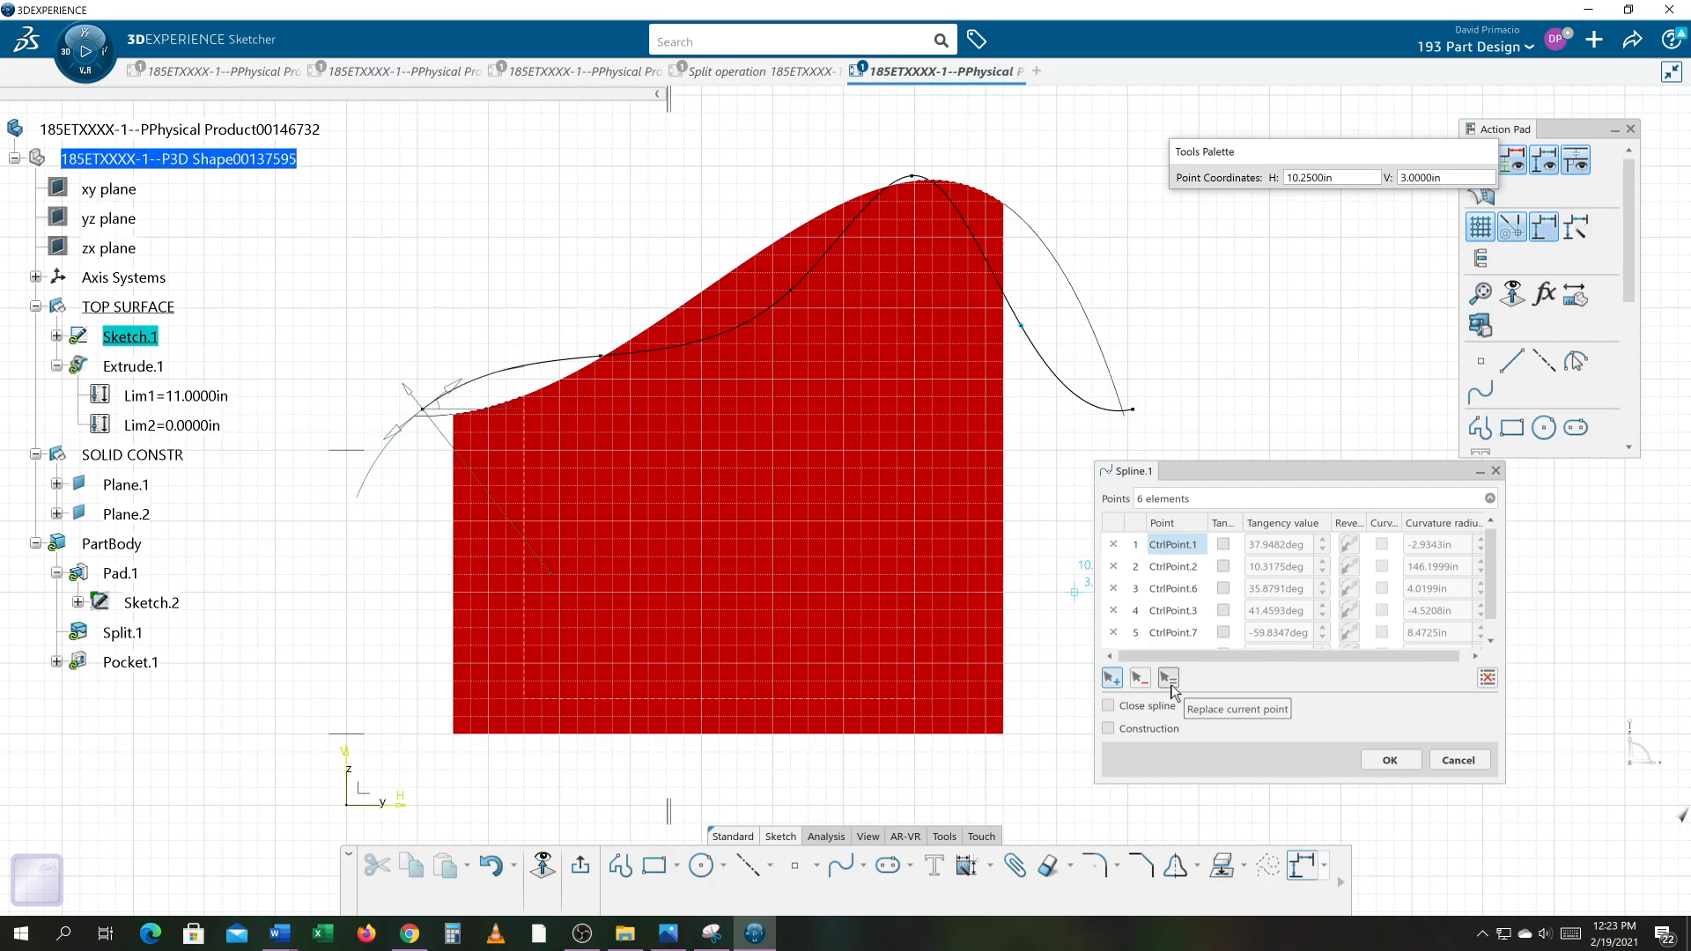
Step: Replace CtrlPoint.7 with a new position higher on the descending curve and confirm the spline definition
{"action": "left_click", "coordinate": [1491, 640]}
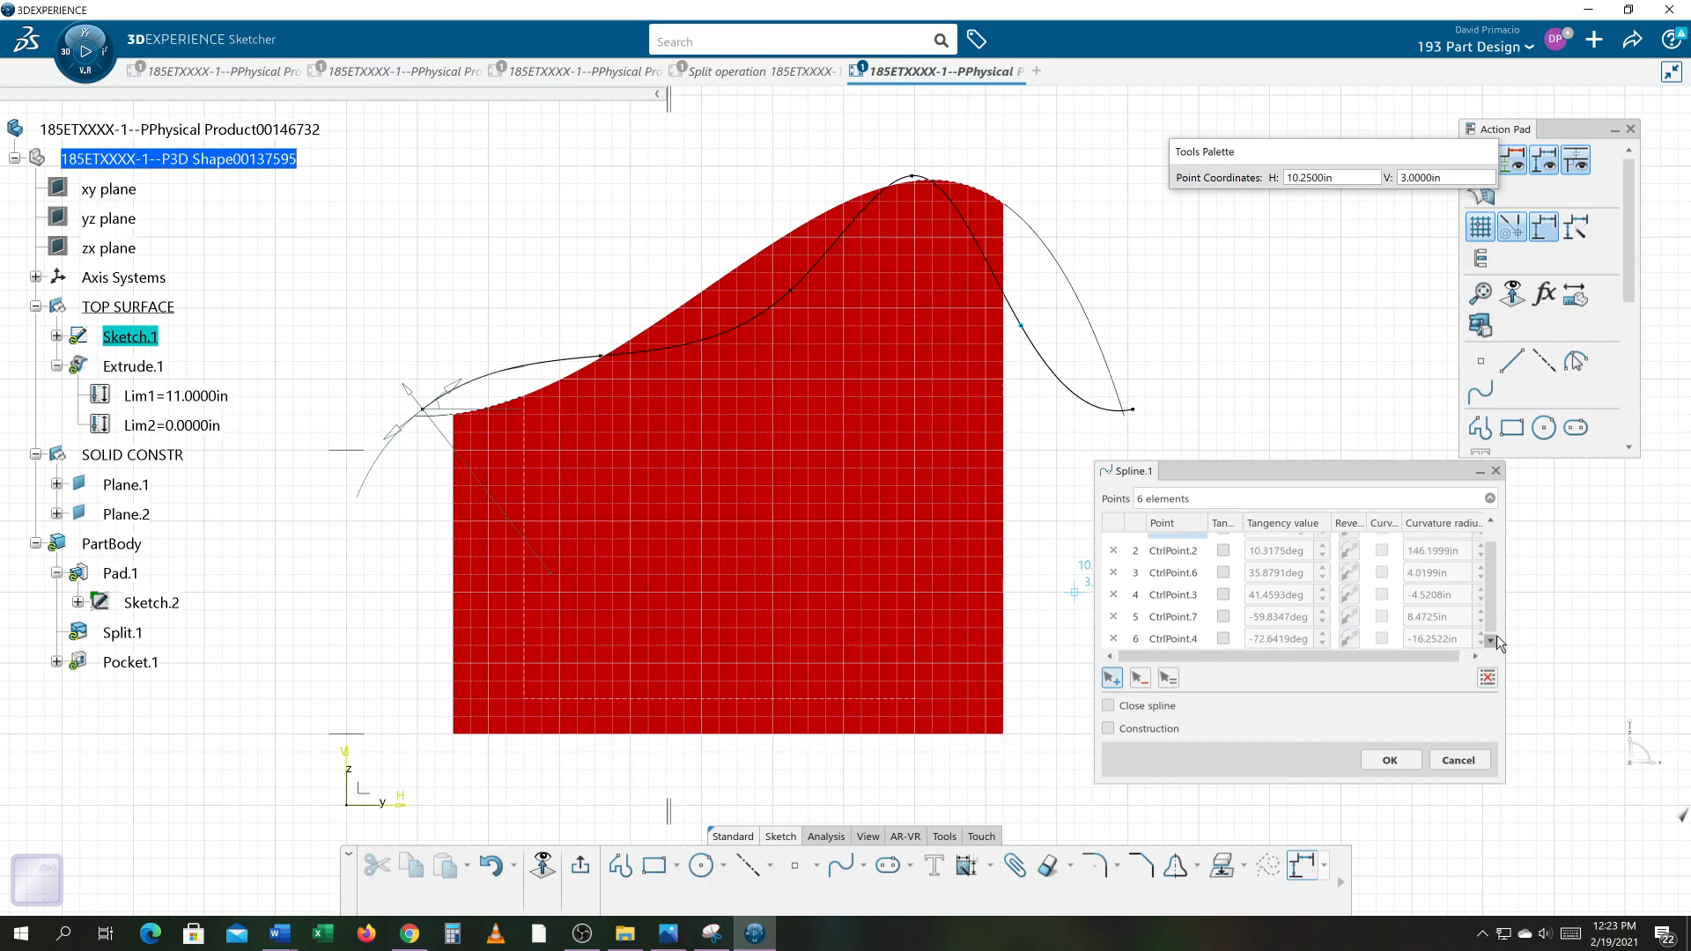
{"action": "left_click", "coordinate": [1166, 629]}
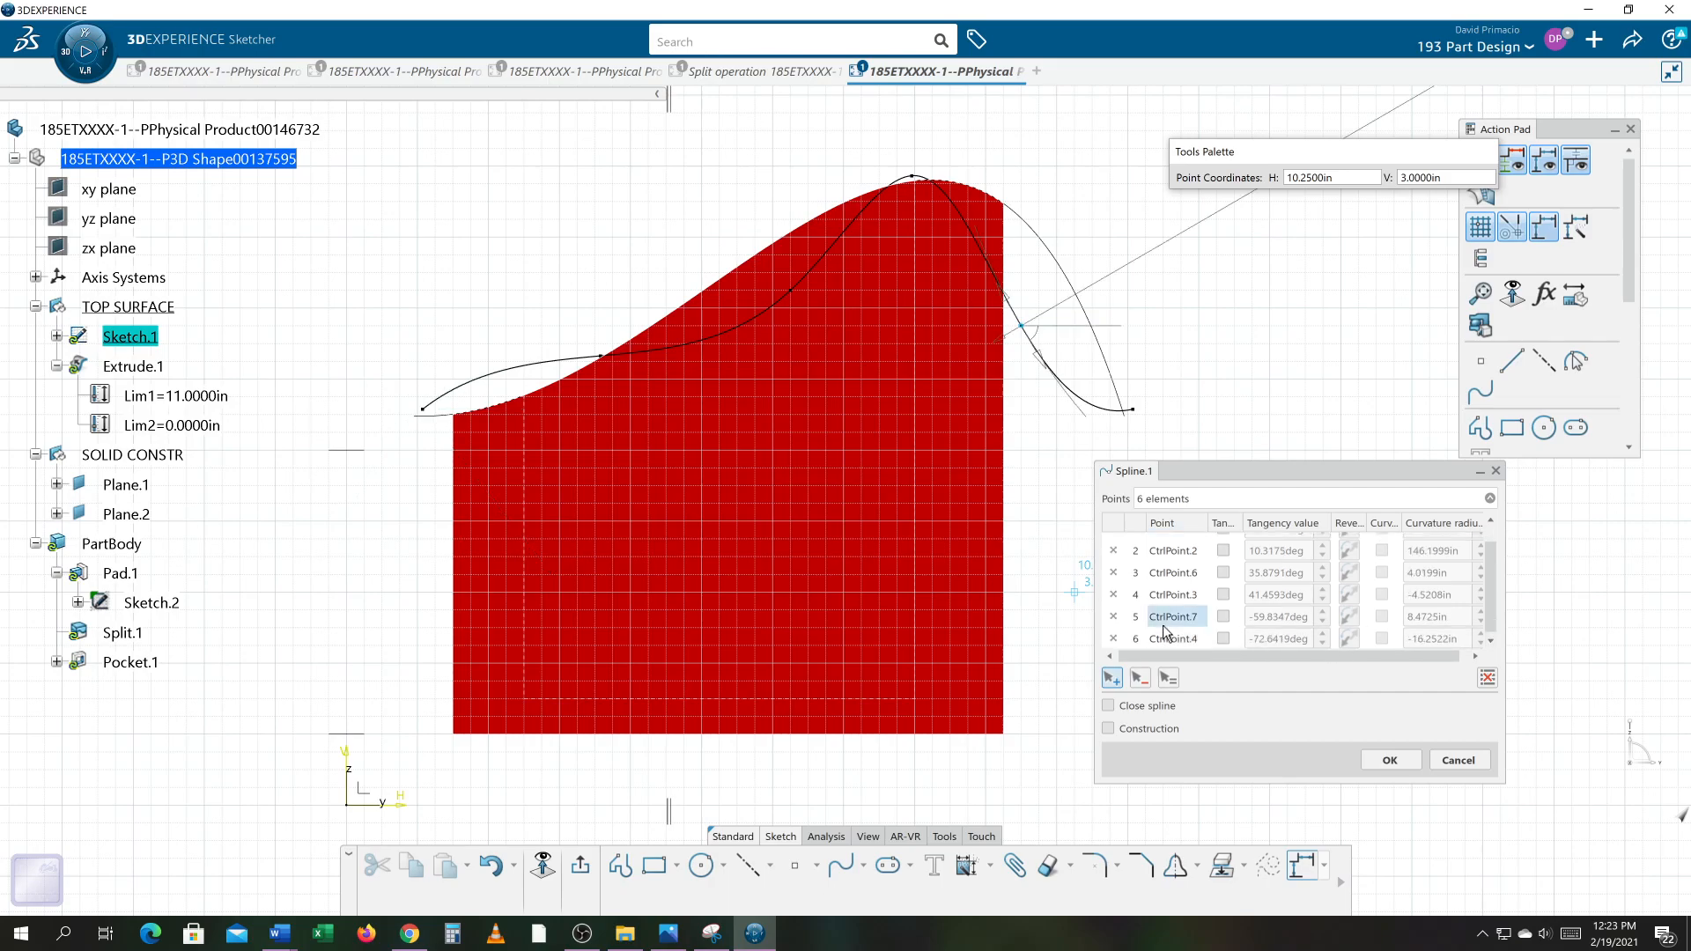
{"action": "left_click", "coordinate": [1169, 679]}
{"action": "left_click", "coordinate": [1090, 236]}
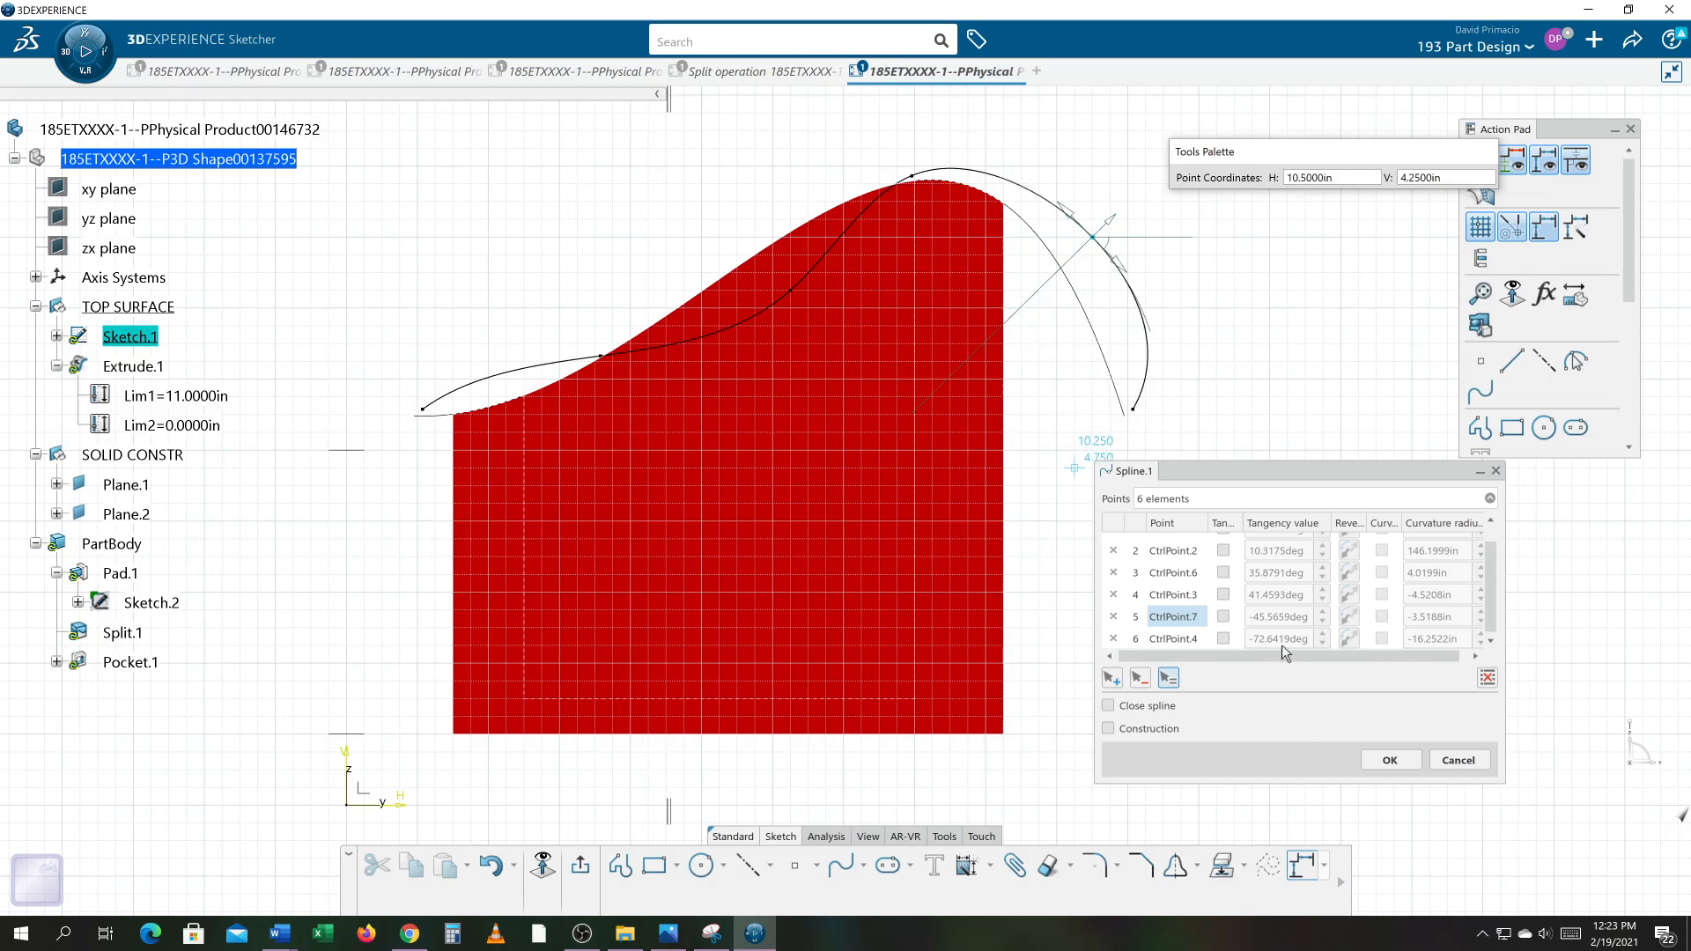
{"action": "left_click", "coordinate": [1387, 761]}
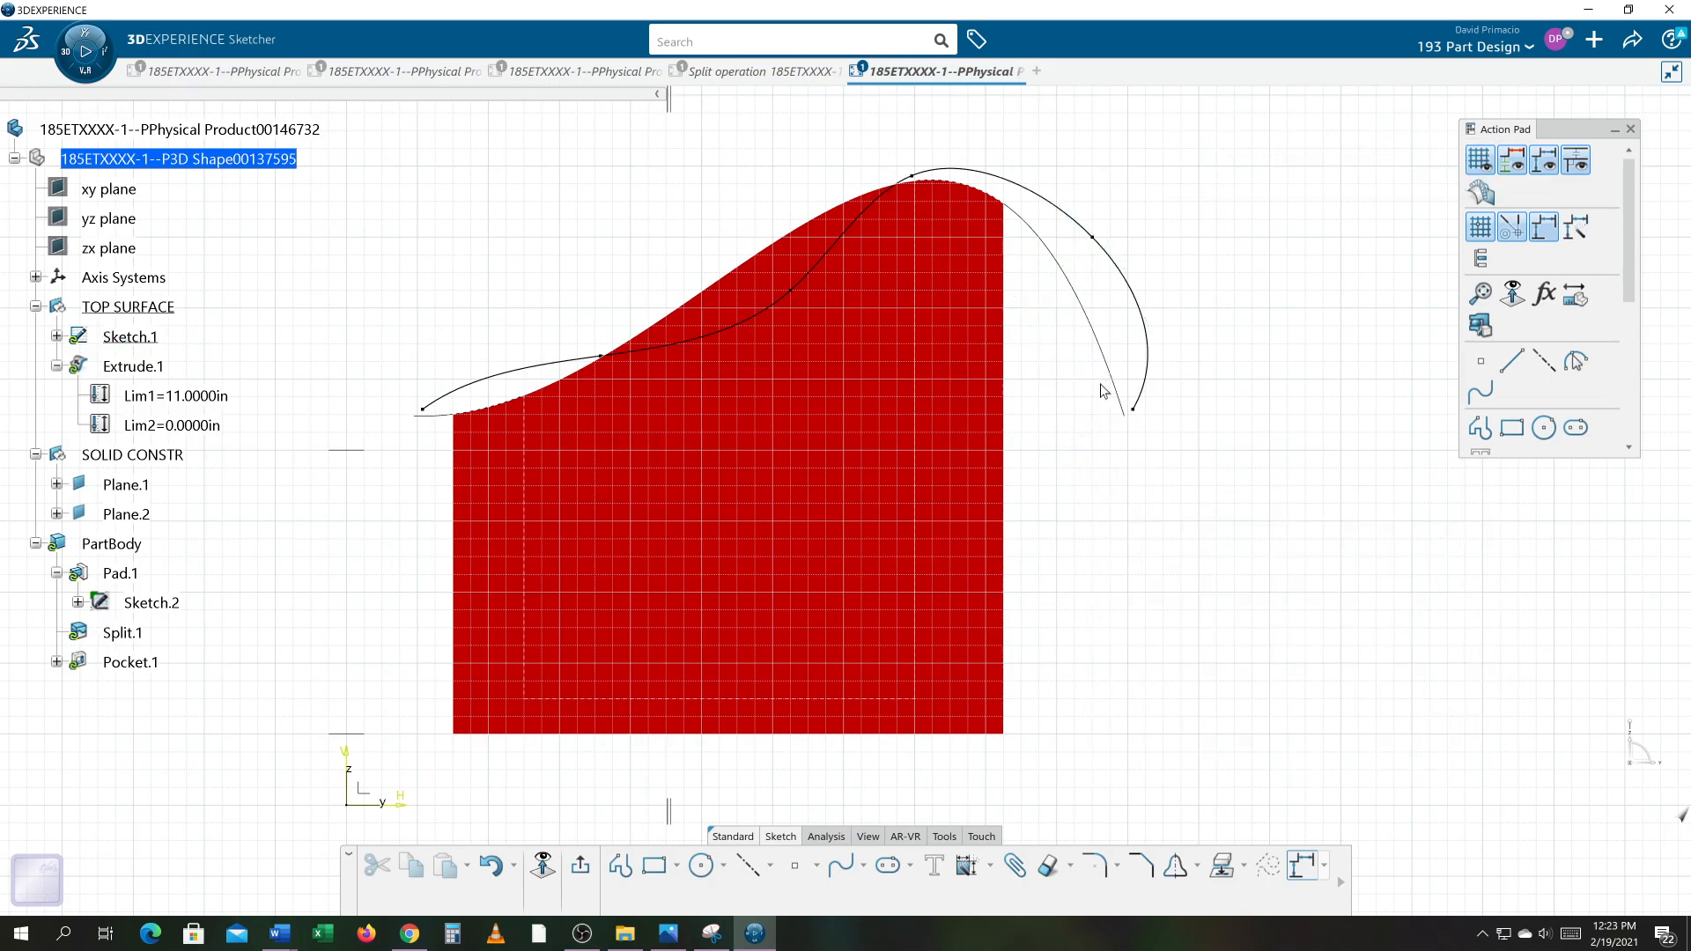
Step: Drag that control point inward and down to reshape the spline's descending side
{"action": "mouse_move", "coordinate": [1103, 246]}
{"action": "left_mouse_down"}
{"action": "mouse_move", "coordinate": [1064, 273]}
{"action": "mouse_move", "coordinate": [1023, 351]}
{"action": "mouse_move", "coordinate": [985, 381]}
{"action": "mouse_move", "coordinate": [967, 360]}
{"action": "left_mouse_up"}
{"action": "left_click", "coordinate": [1183, 606]}
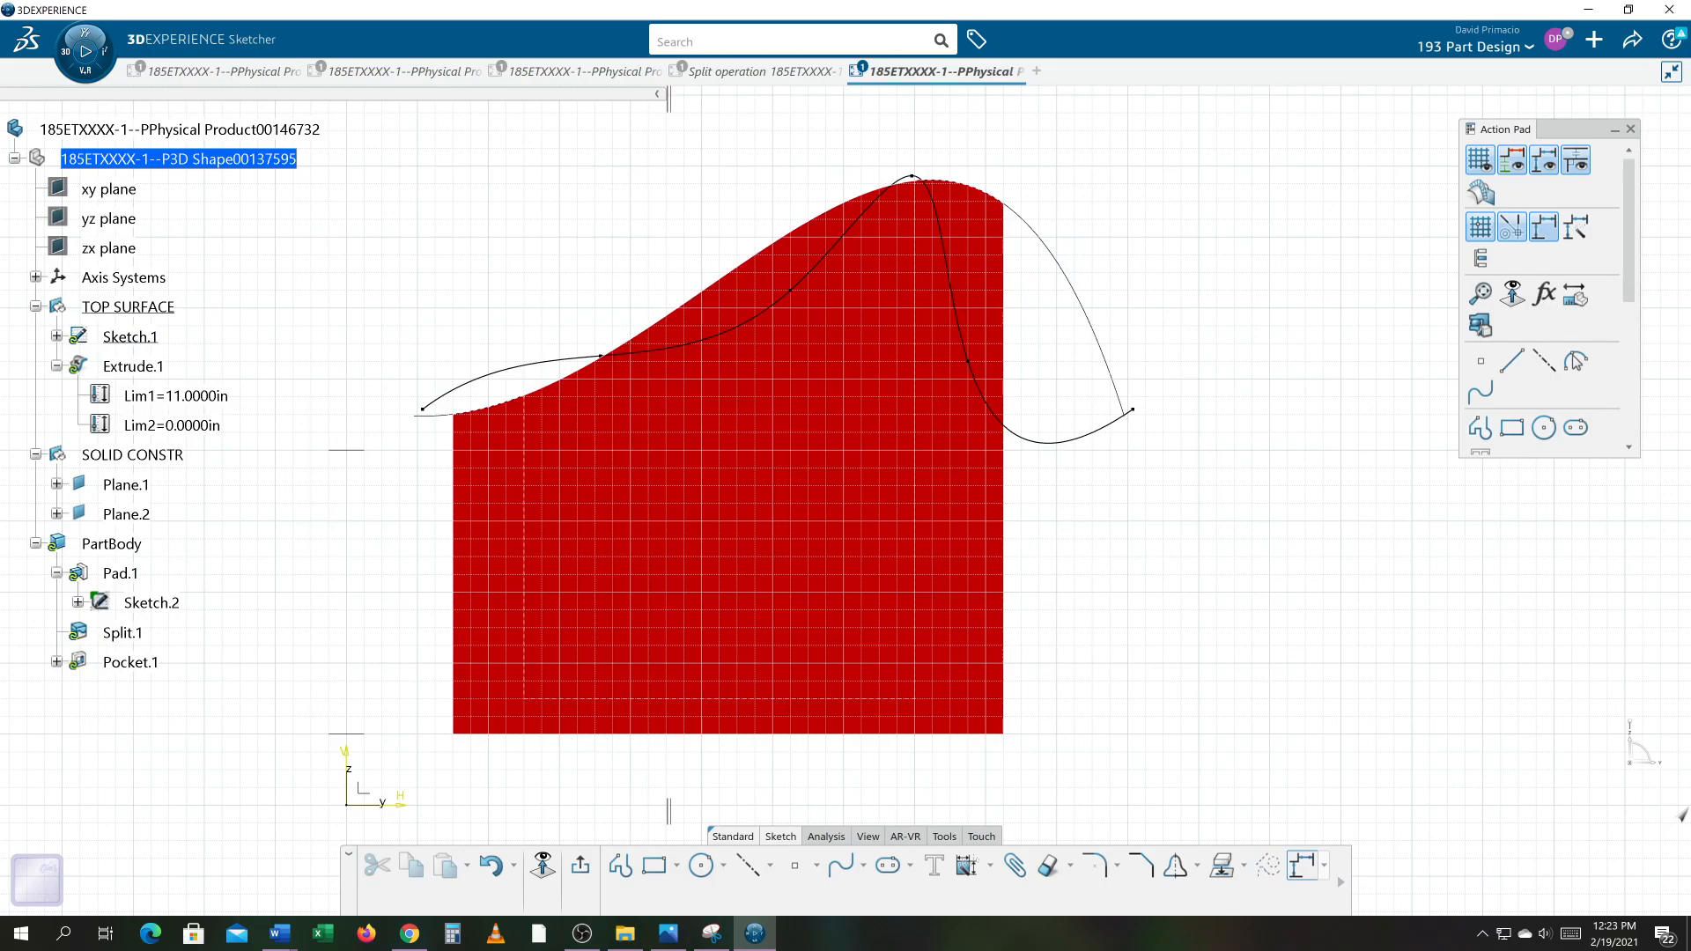
Step: Exit the sketch and orbit around the part to inspect how the top surface, split and pocket follow the reshaped spline
{"action": "left_click", "coordinate": [582, 866]}
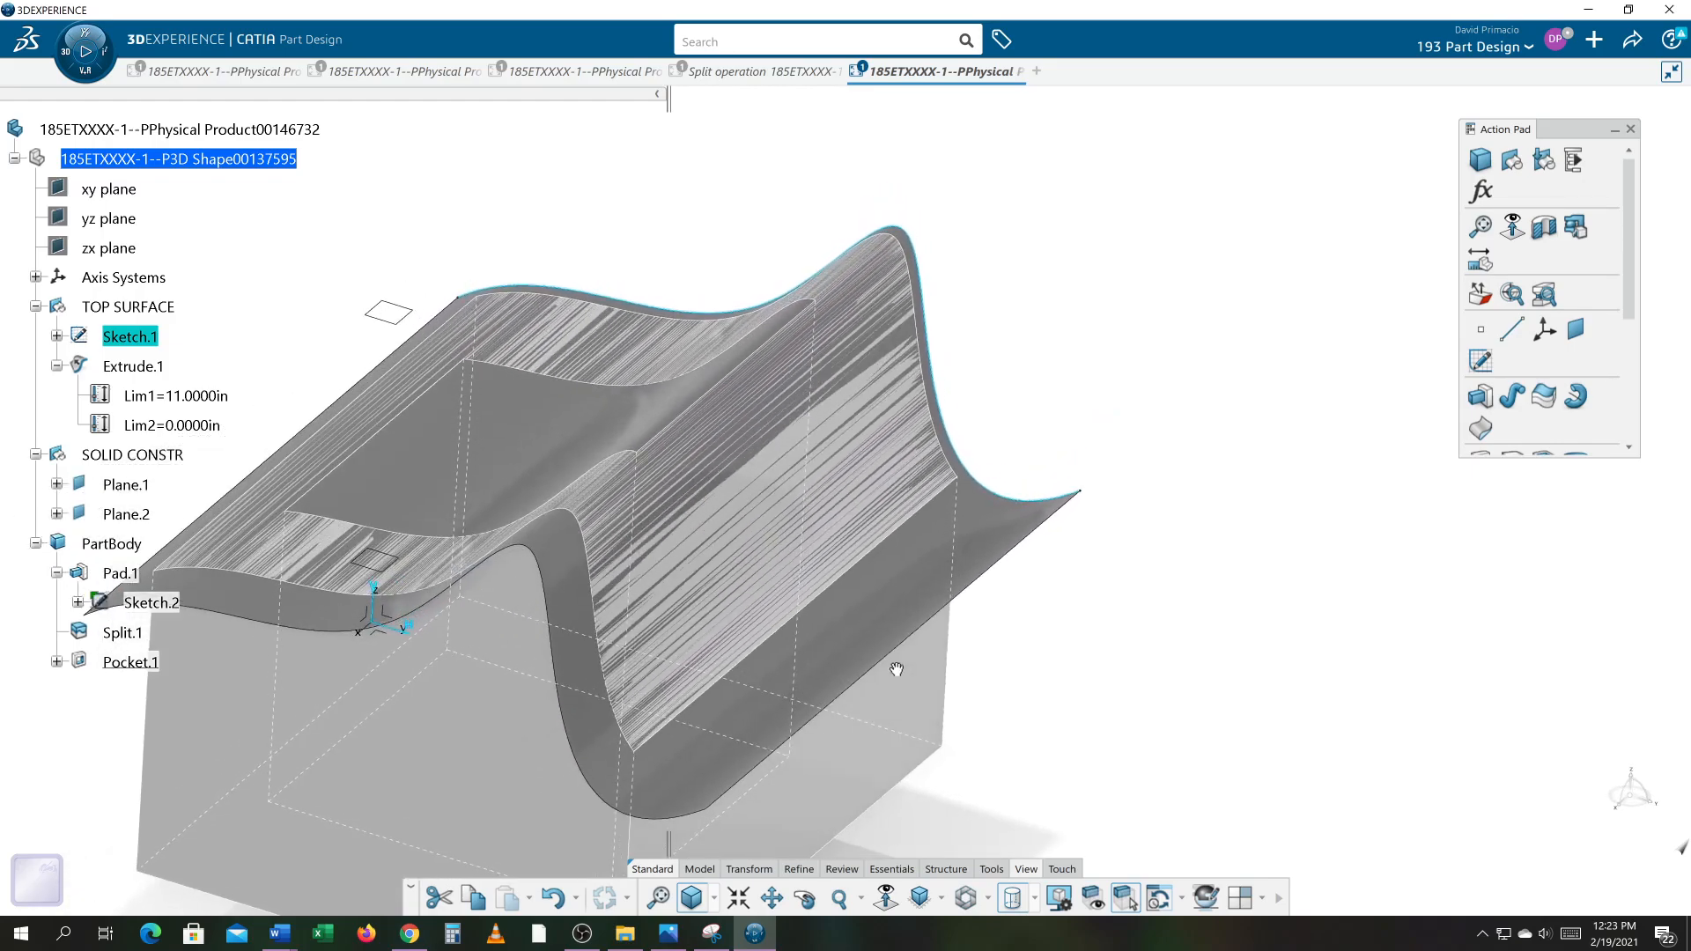
{"action": "middle_click_drag", "start_coordinate": [1091, 657], "coordinate": [1135, 649]}
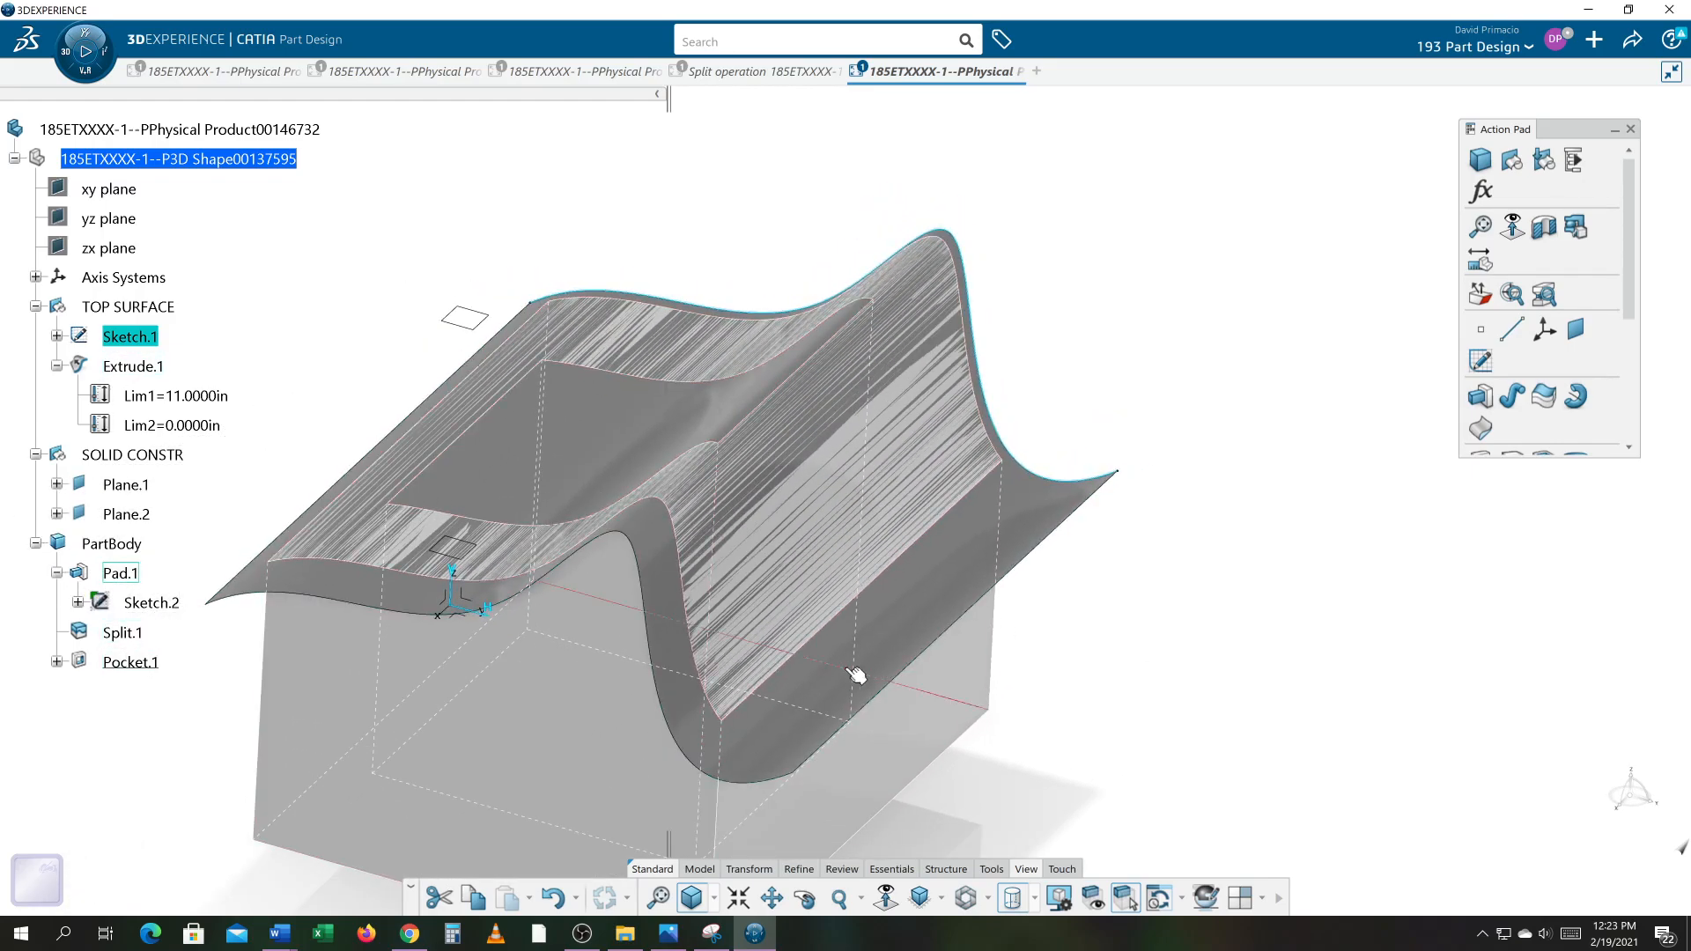
{"action": "middle_click_drag", "start_coordinate": [679, 736], "coordinate": [748, 672]}
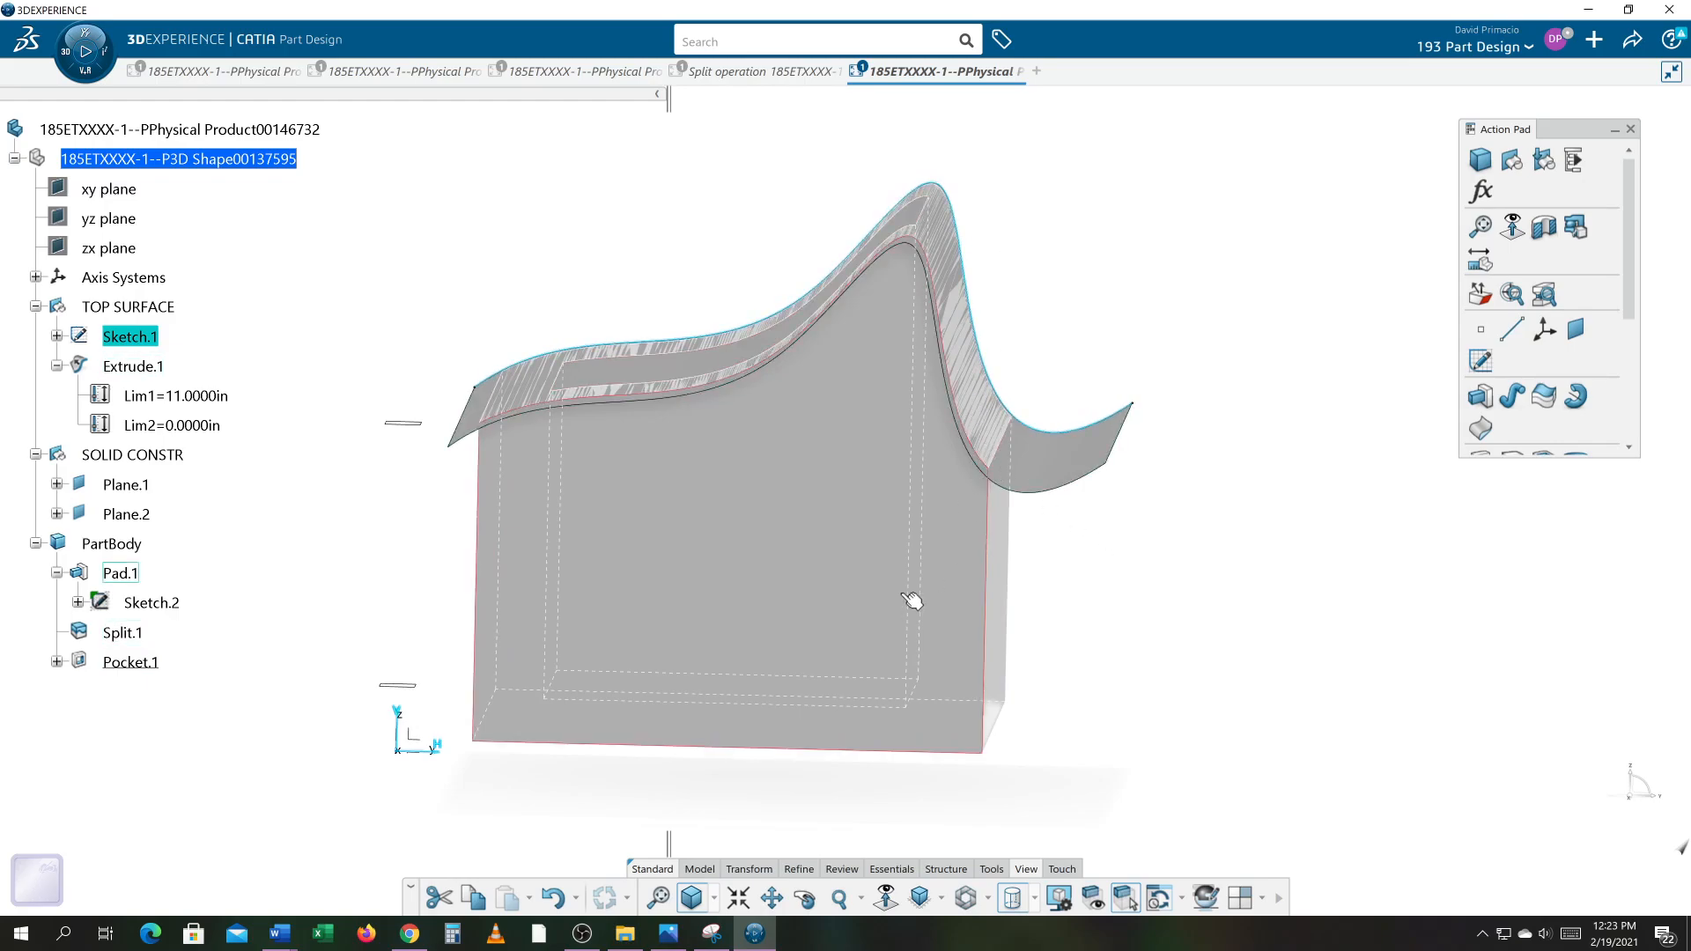
{"action": "middle_click_drag", "start_coordinate": [951, 616], "coordinate": [781, 590]}
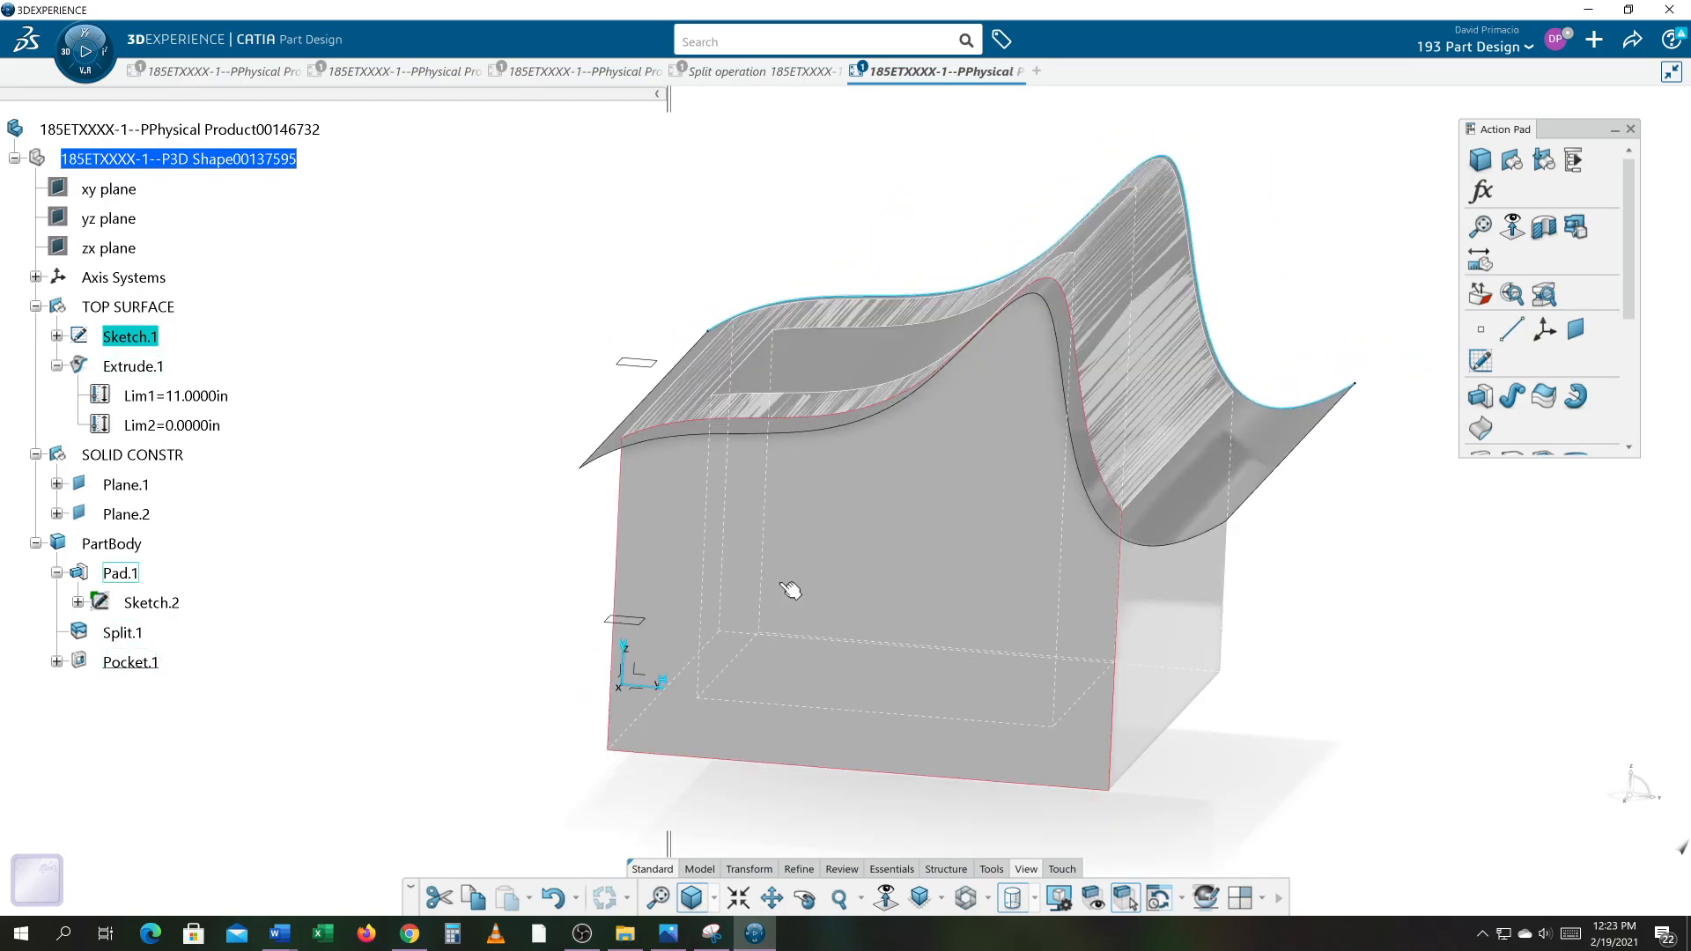
{"action": "middle_click_drag", "start_coordinate": [895, 619], "coordinate": [853, 649]}
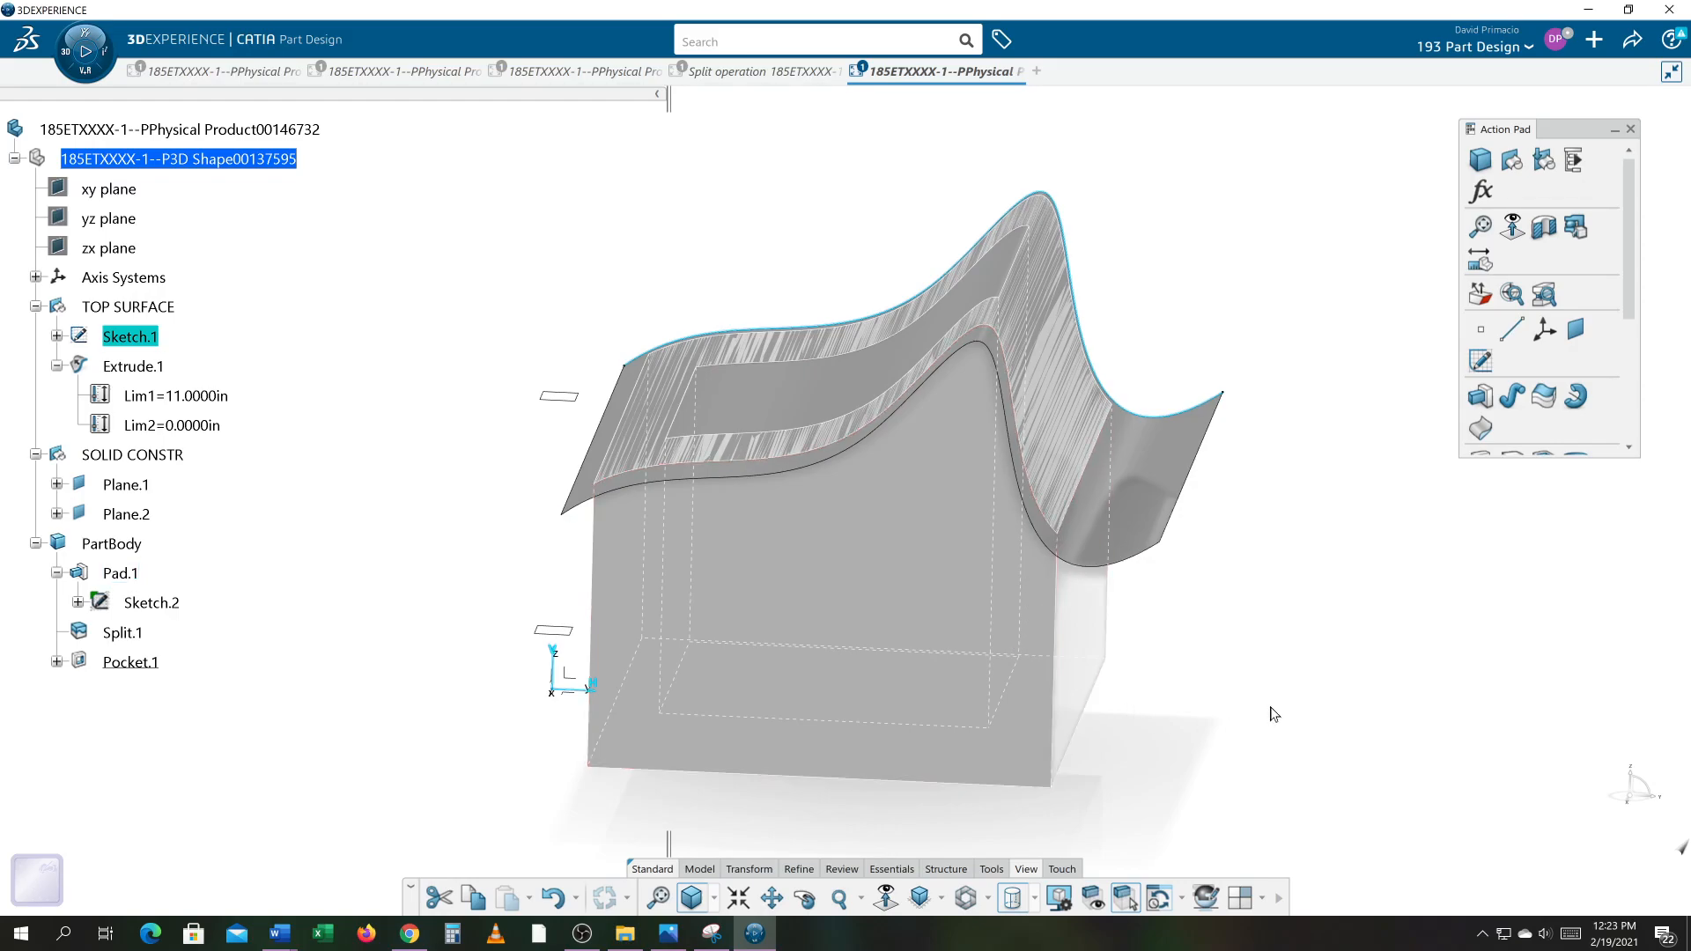
{"action": "middle_click_drag", "start_coordinate": [880, 617], "coordinate": [928, 620]}
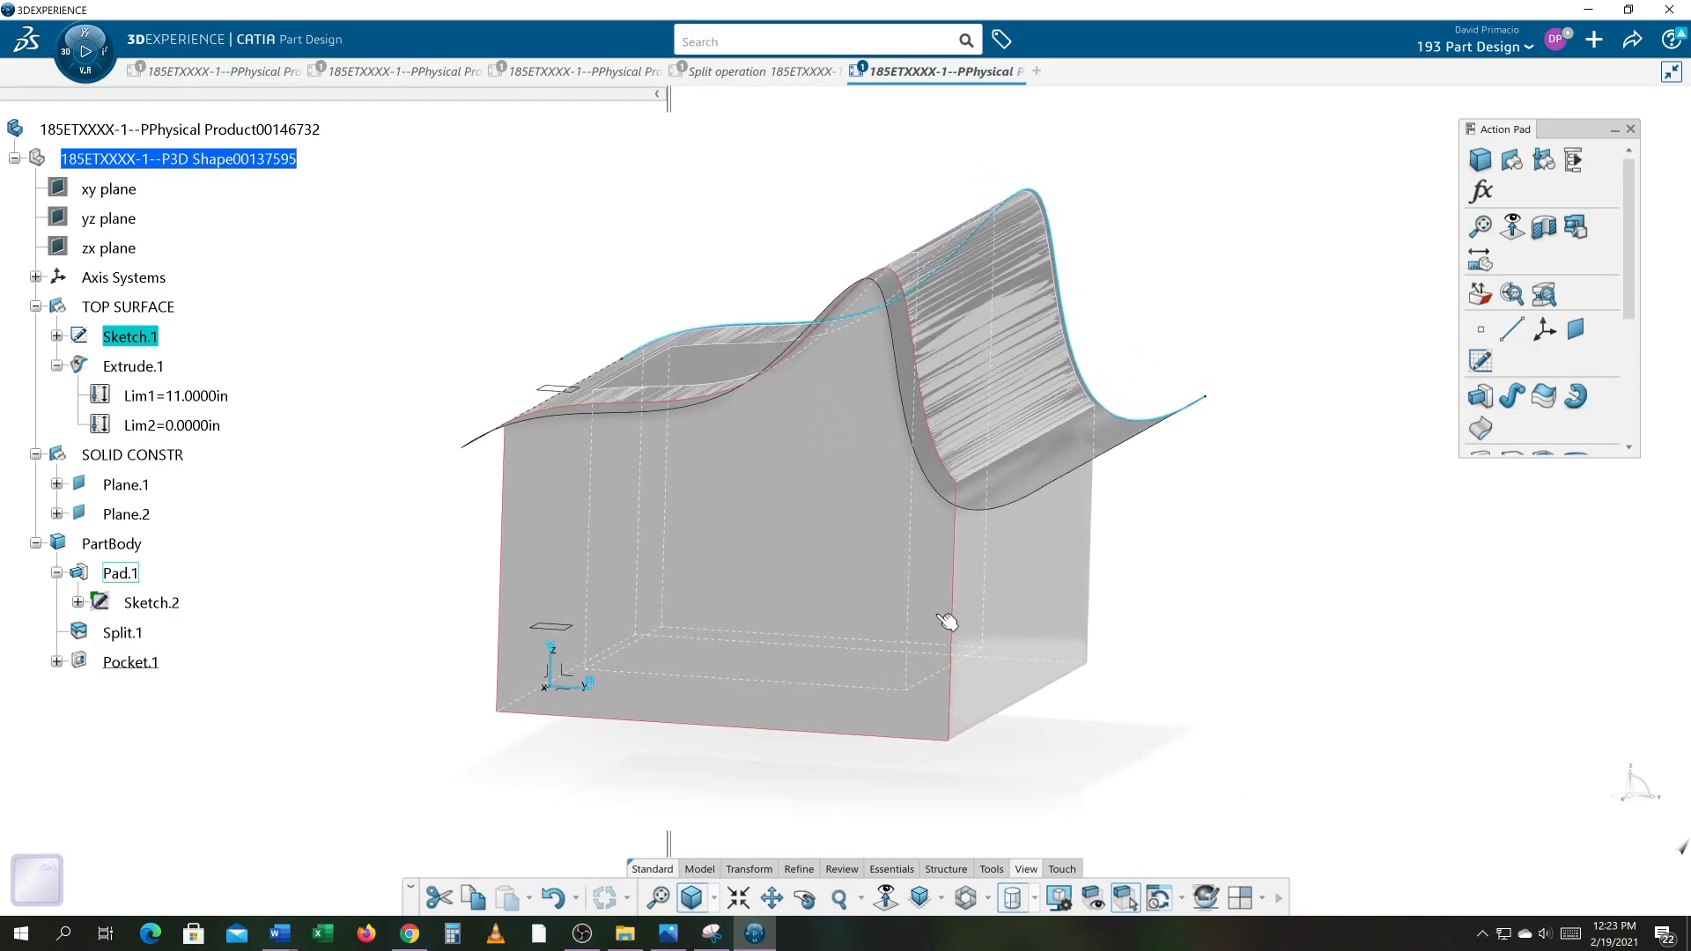
{"action": "left_click", "coordinate": [1052, 628]}
{"action": "middle_click_drag", "start_coordinate": [1064, 627], "coordinate": [1147, 682]}
{"action": "left_click", "coordinate": [1175, 650]}
Step: Reopen Sketch.1 in normal view and open the spline's definition, closing it without changes
{"action": "left_click", "coordinate": [148, 344]}
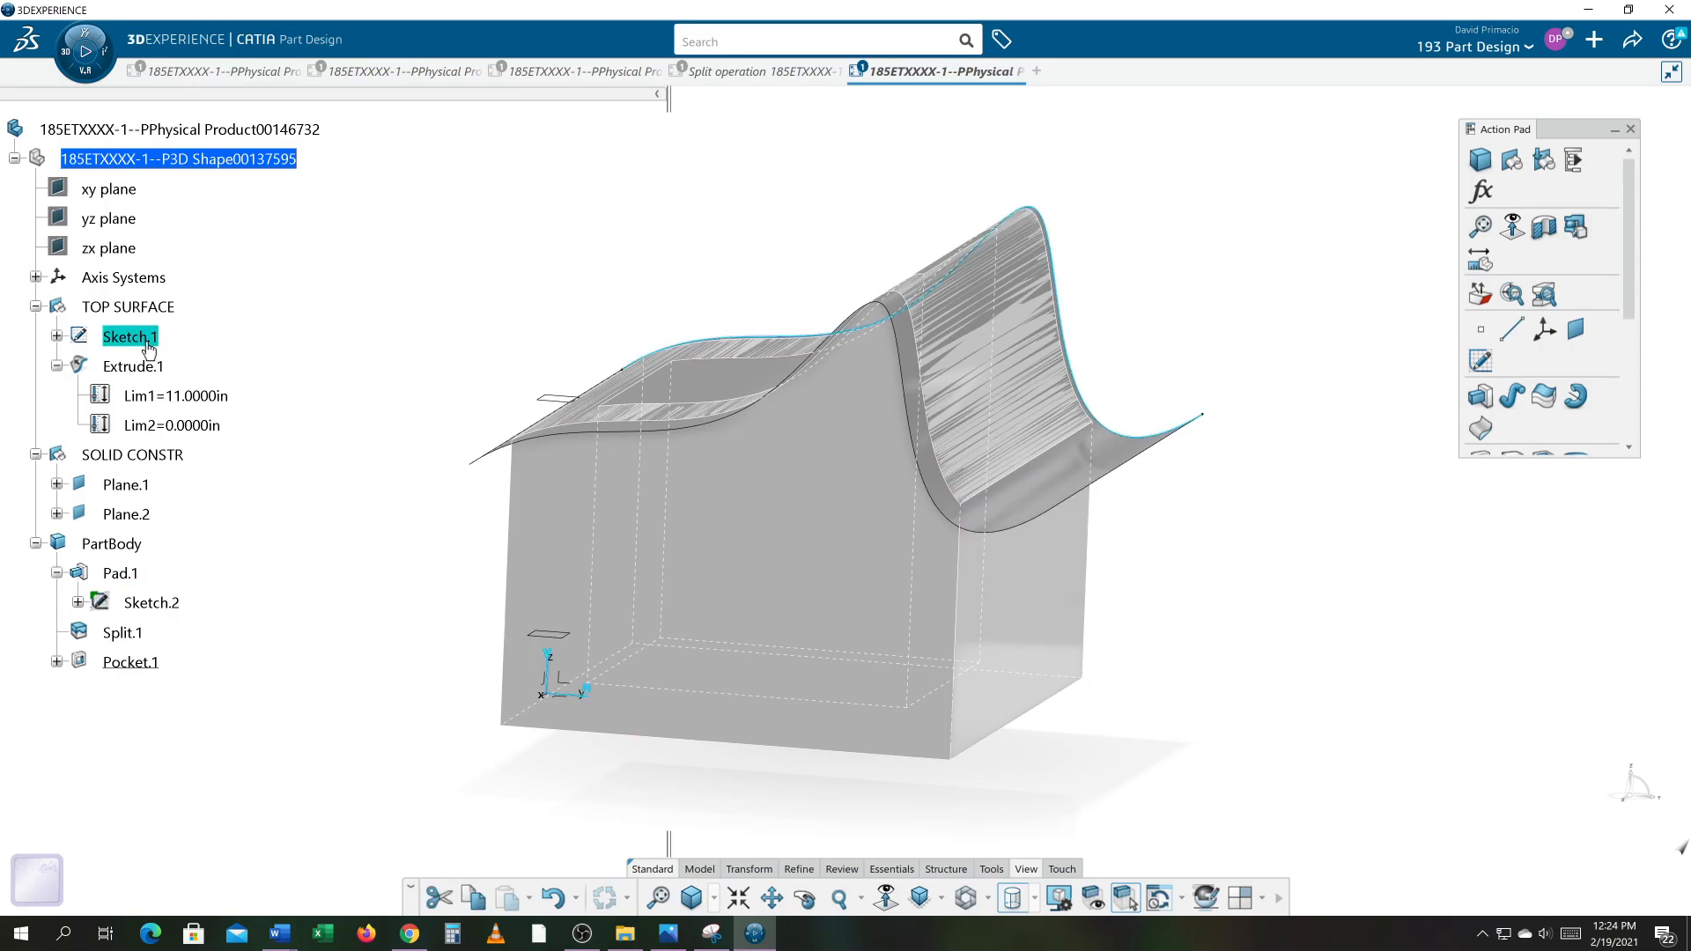
{"action": "double_click", "coordinate": [148, 343]}
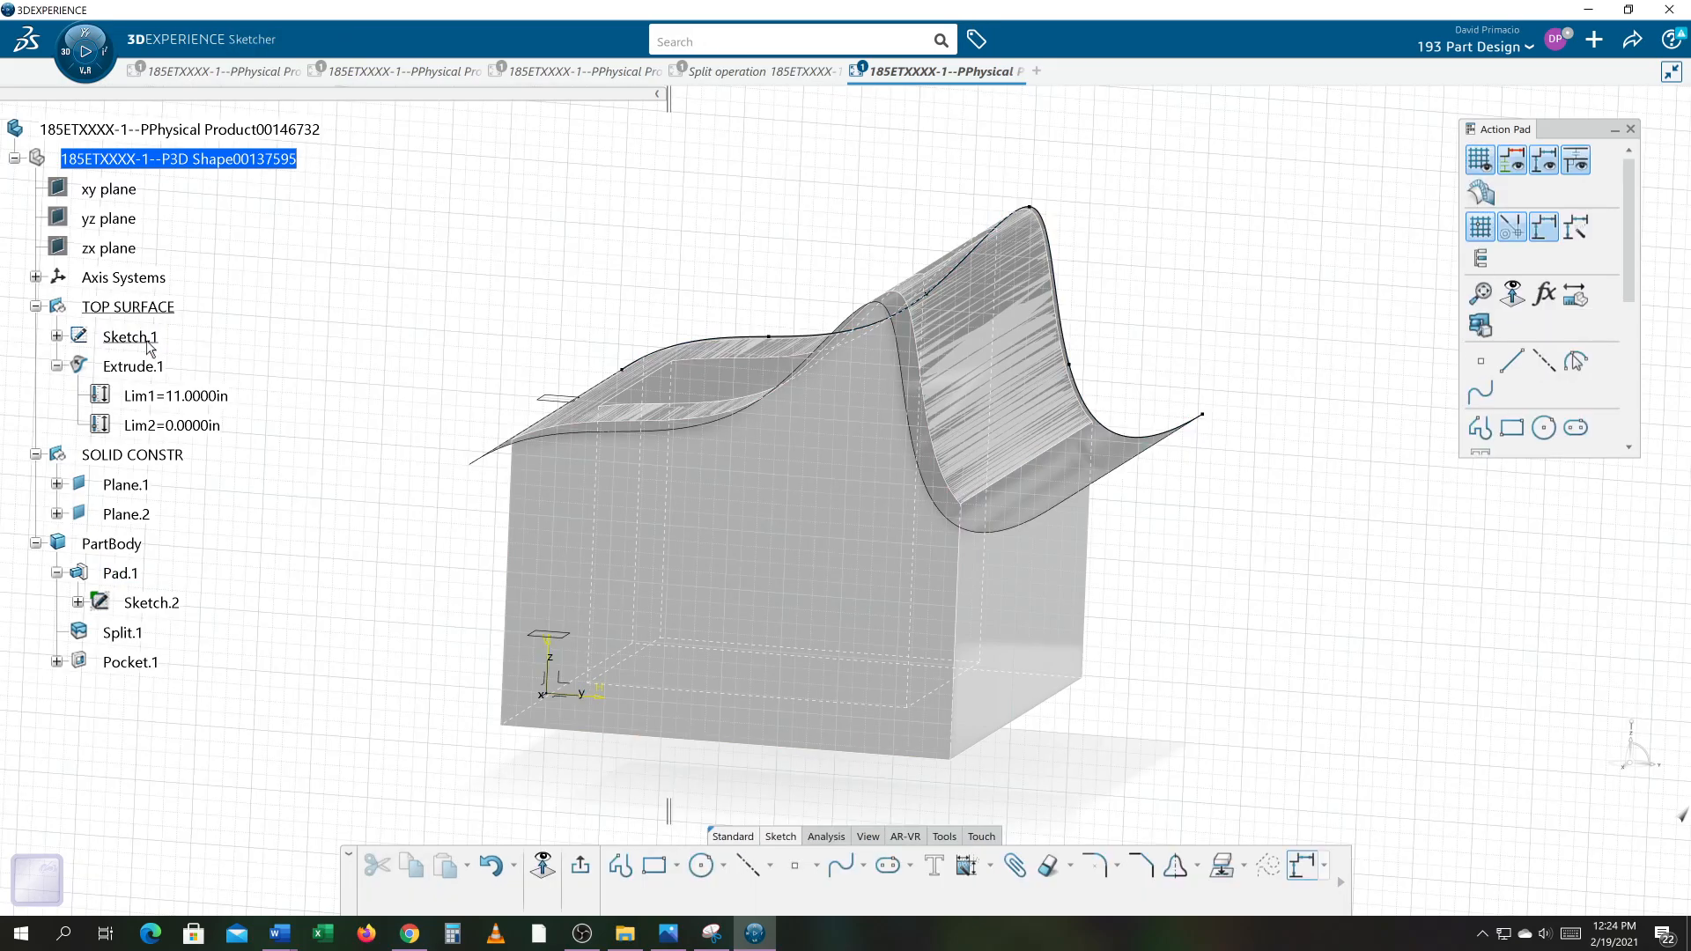
{"action": "left_click", "coordinate": [553, 868]}
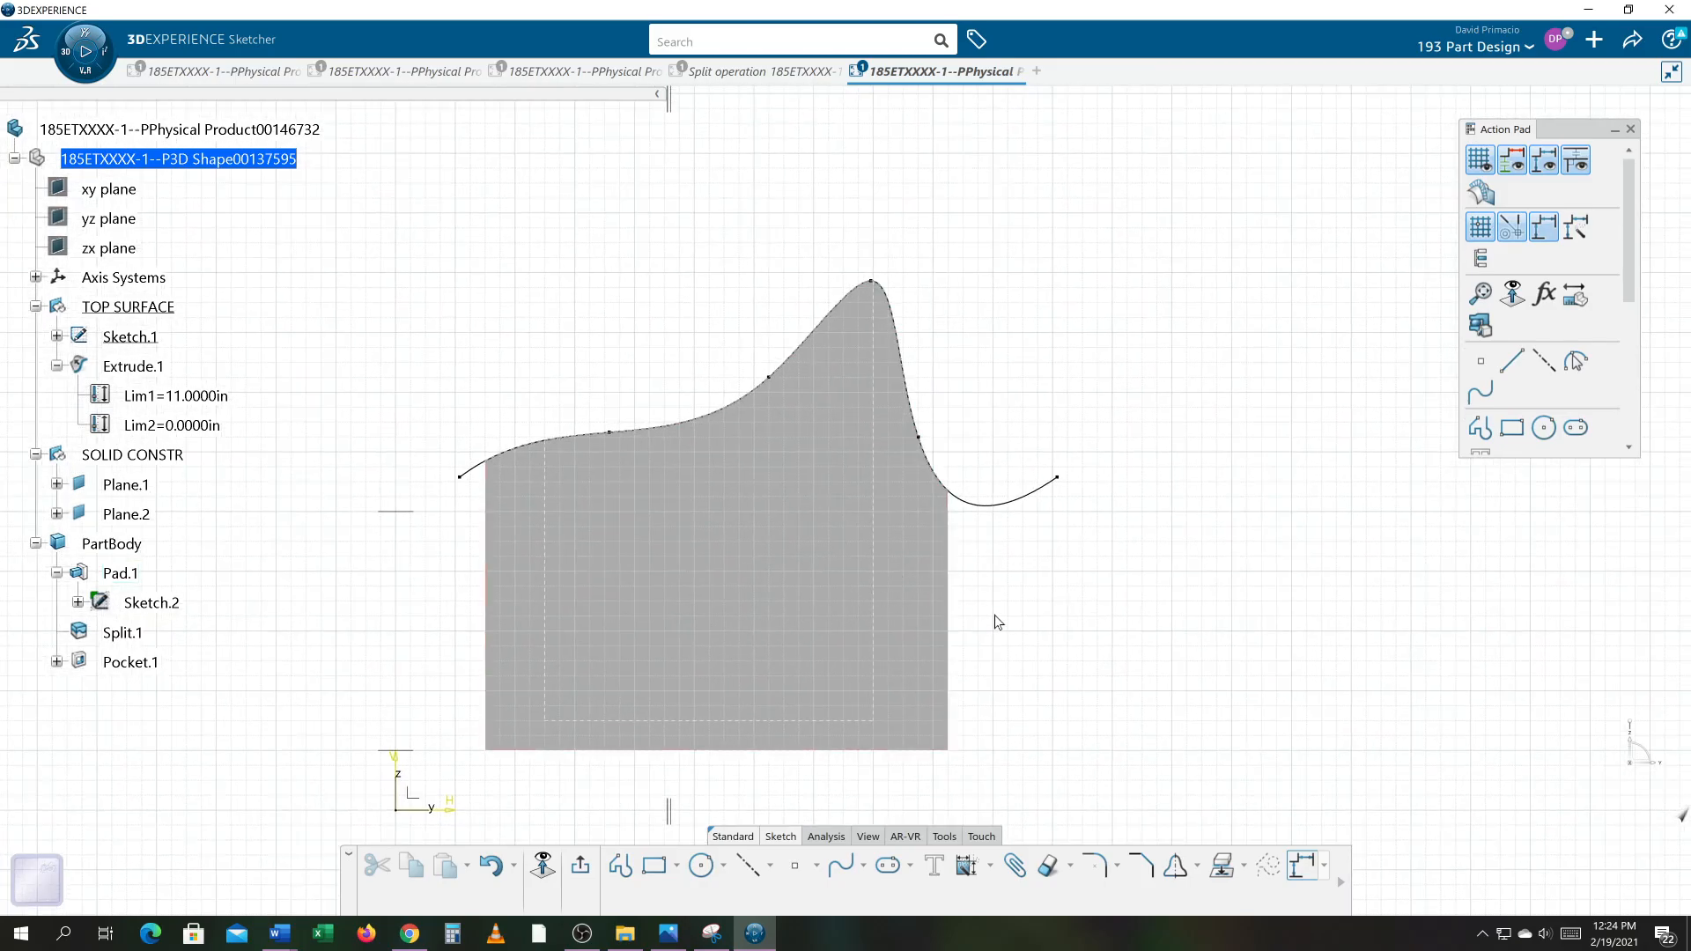
{"action": "double_click", "coordinate": [1017, 504]}
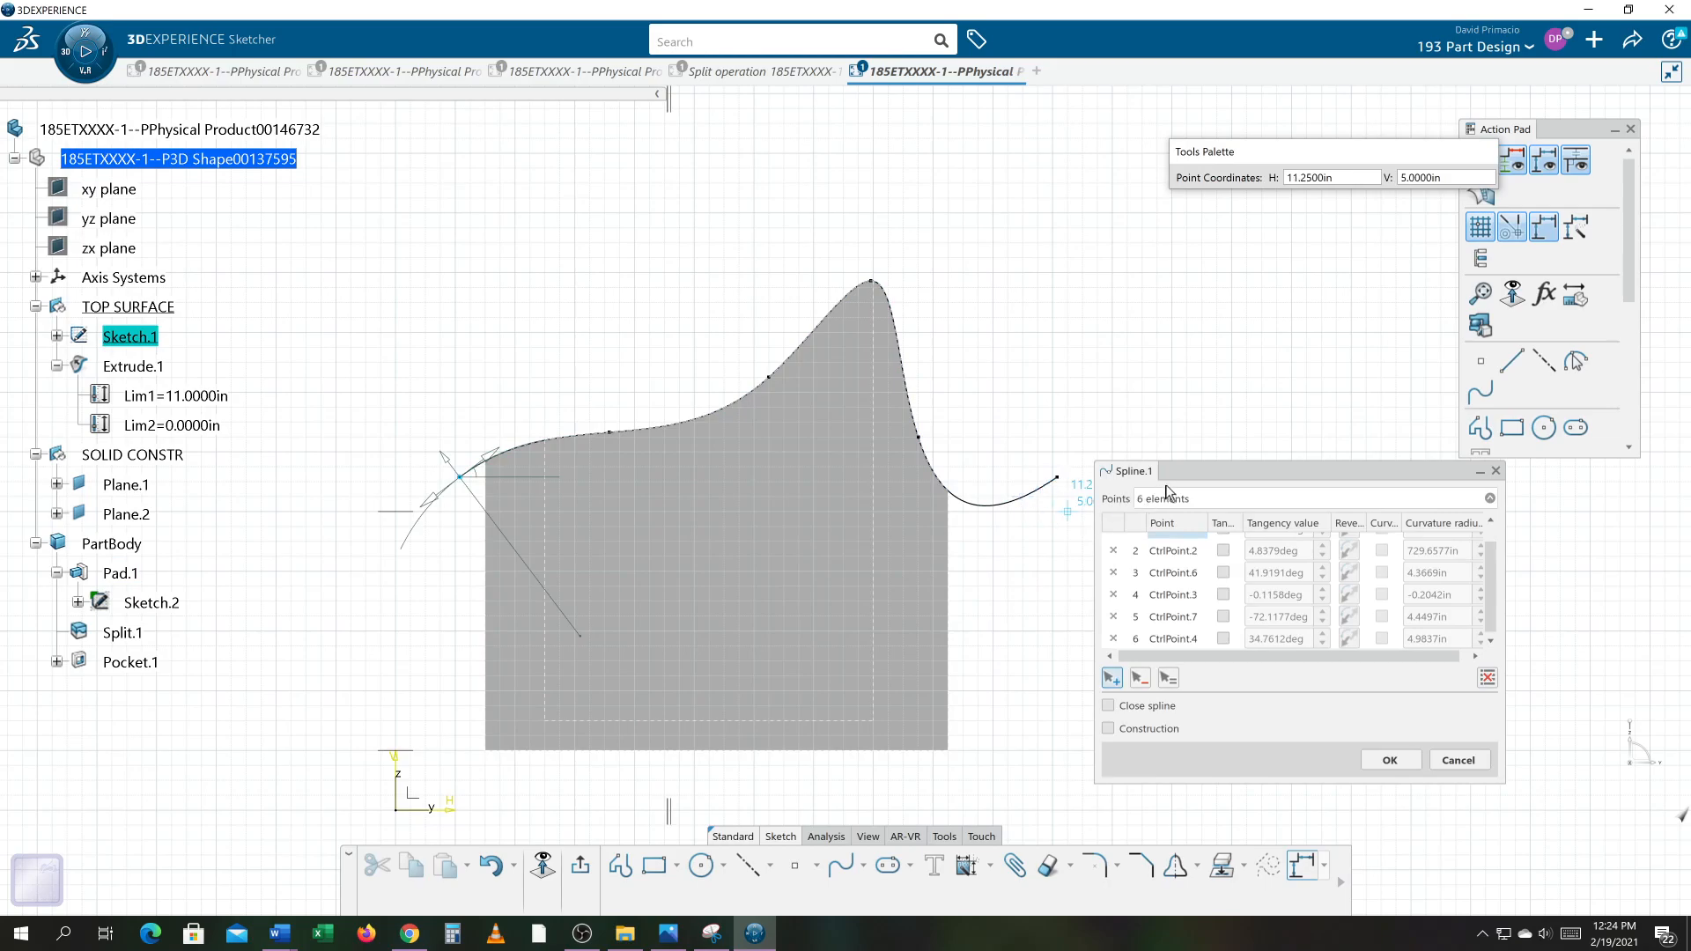
{"action": "left_click_drag", "start_coordinate": [1206, 477], "coordinate": [446, 113]}
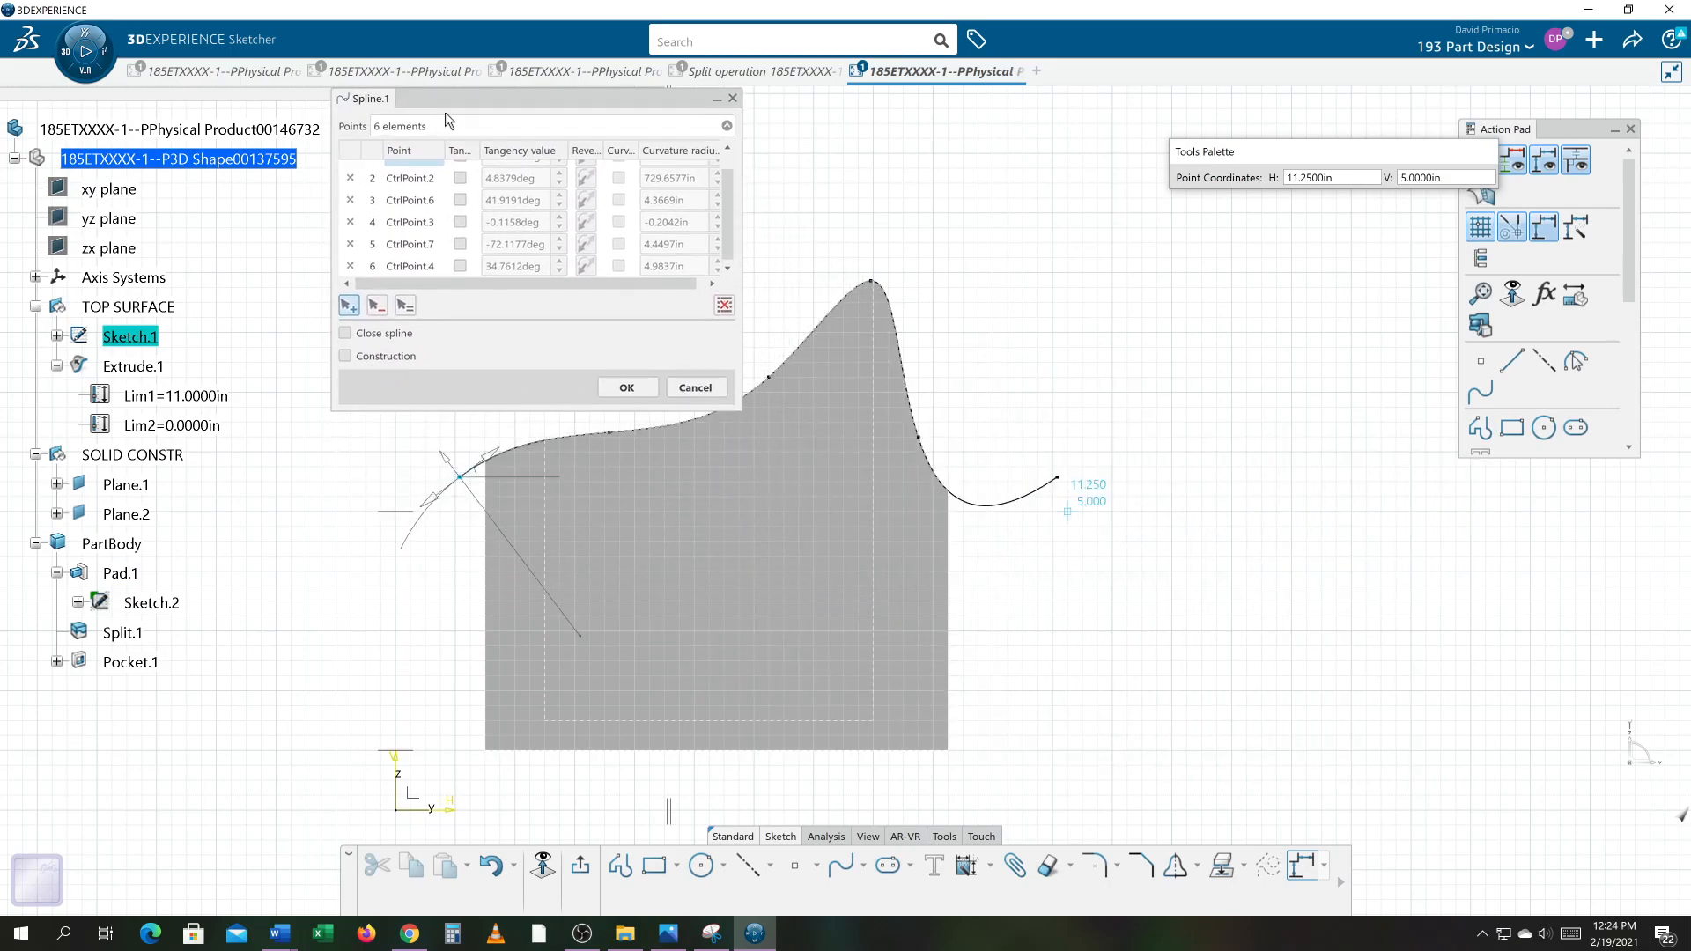
{"action": "middle_click_drag", "start_coordinate": [1035, 617], "coordinate": [1048, 661]}
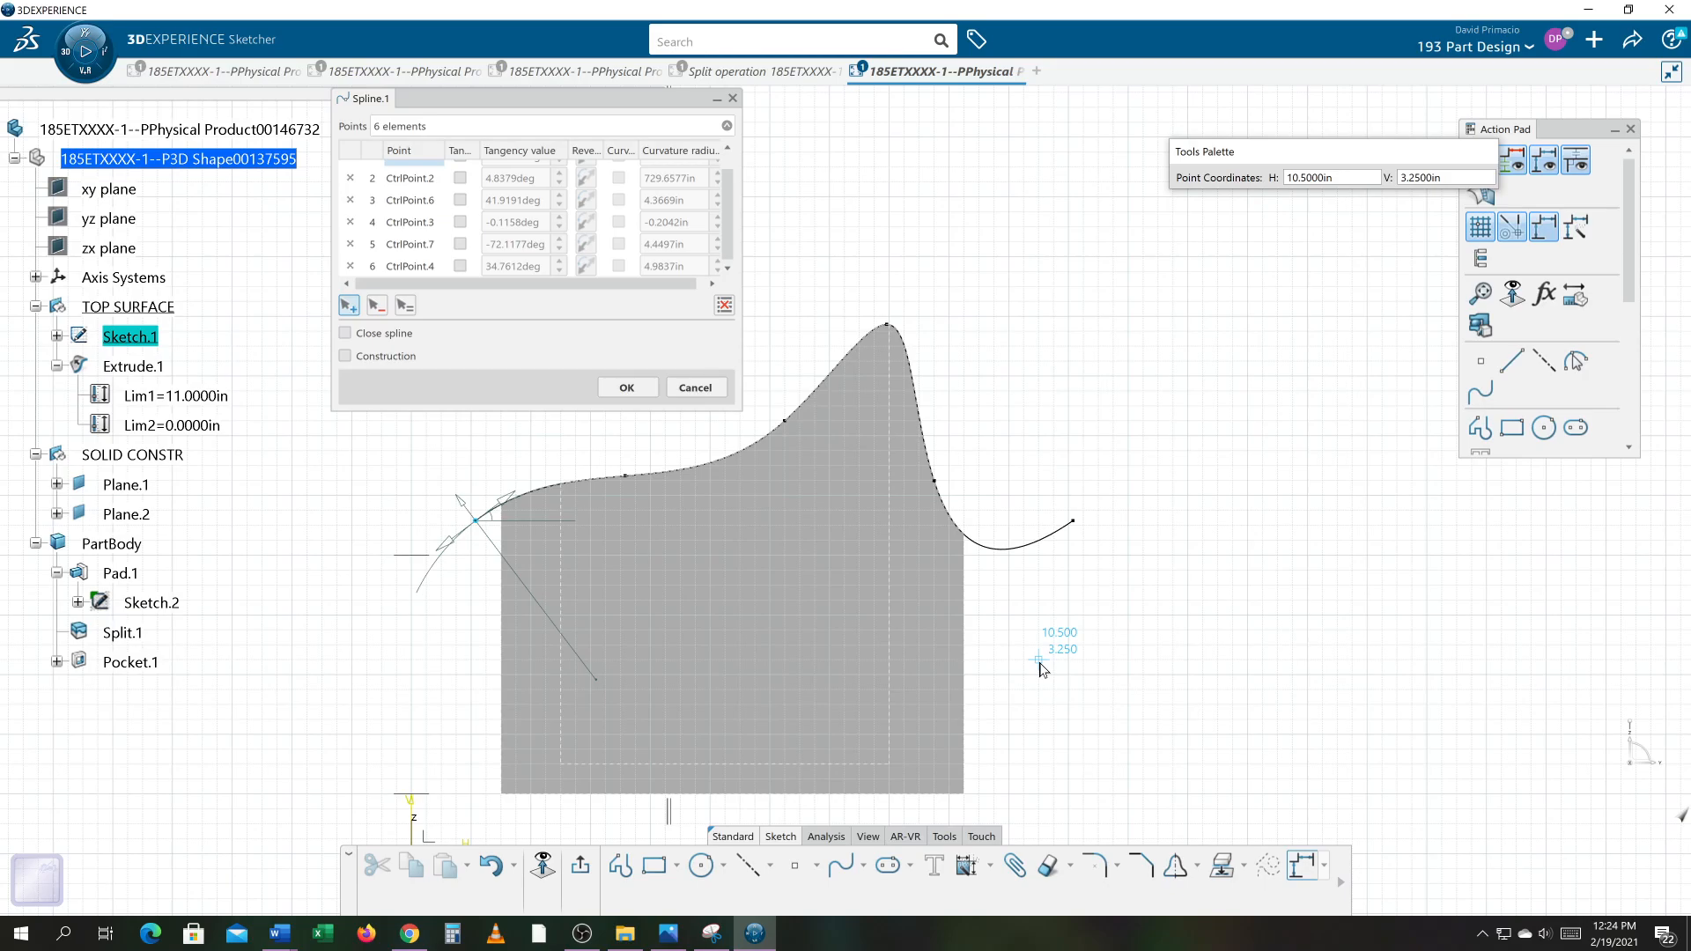
{"action": "left_click", "coordinate": [634, 387]}
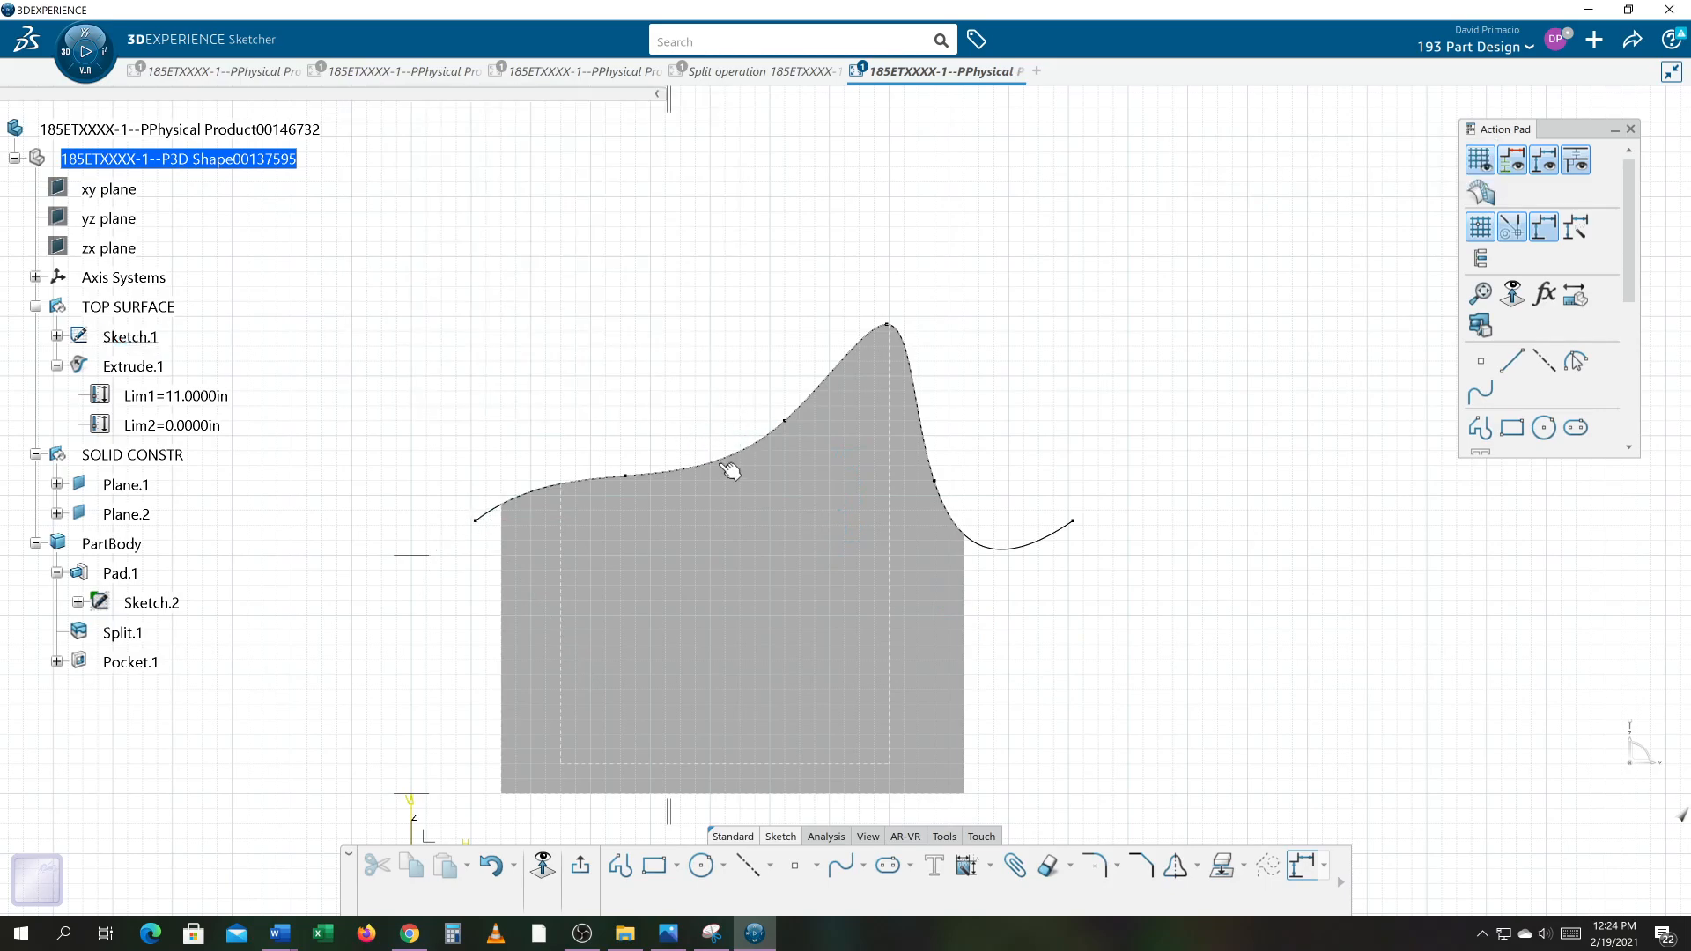
Step: Apply Auto Constraint to all elements of the sketch
{"action": "mouse_move", "coordinate": [1049, 700]}
{"action": "middle_mouse_down"}
{"action": "mouse_move", "coordinate": [1088, 558]}
{"action": "mouse_move", "coordinate": [1092, 575]}
{"action": "middle_mouse_up"}
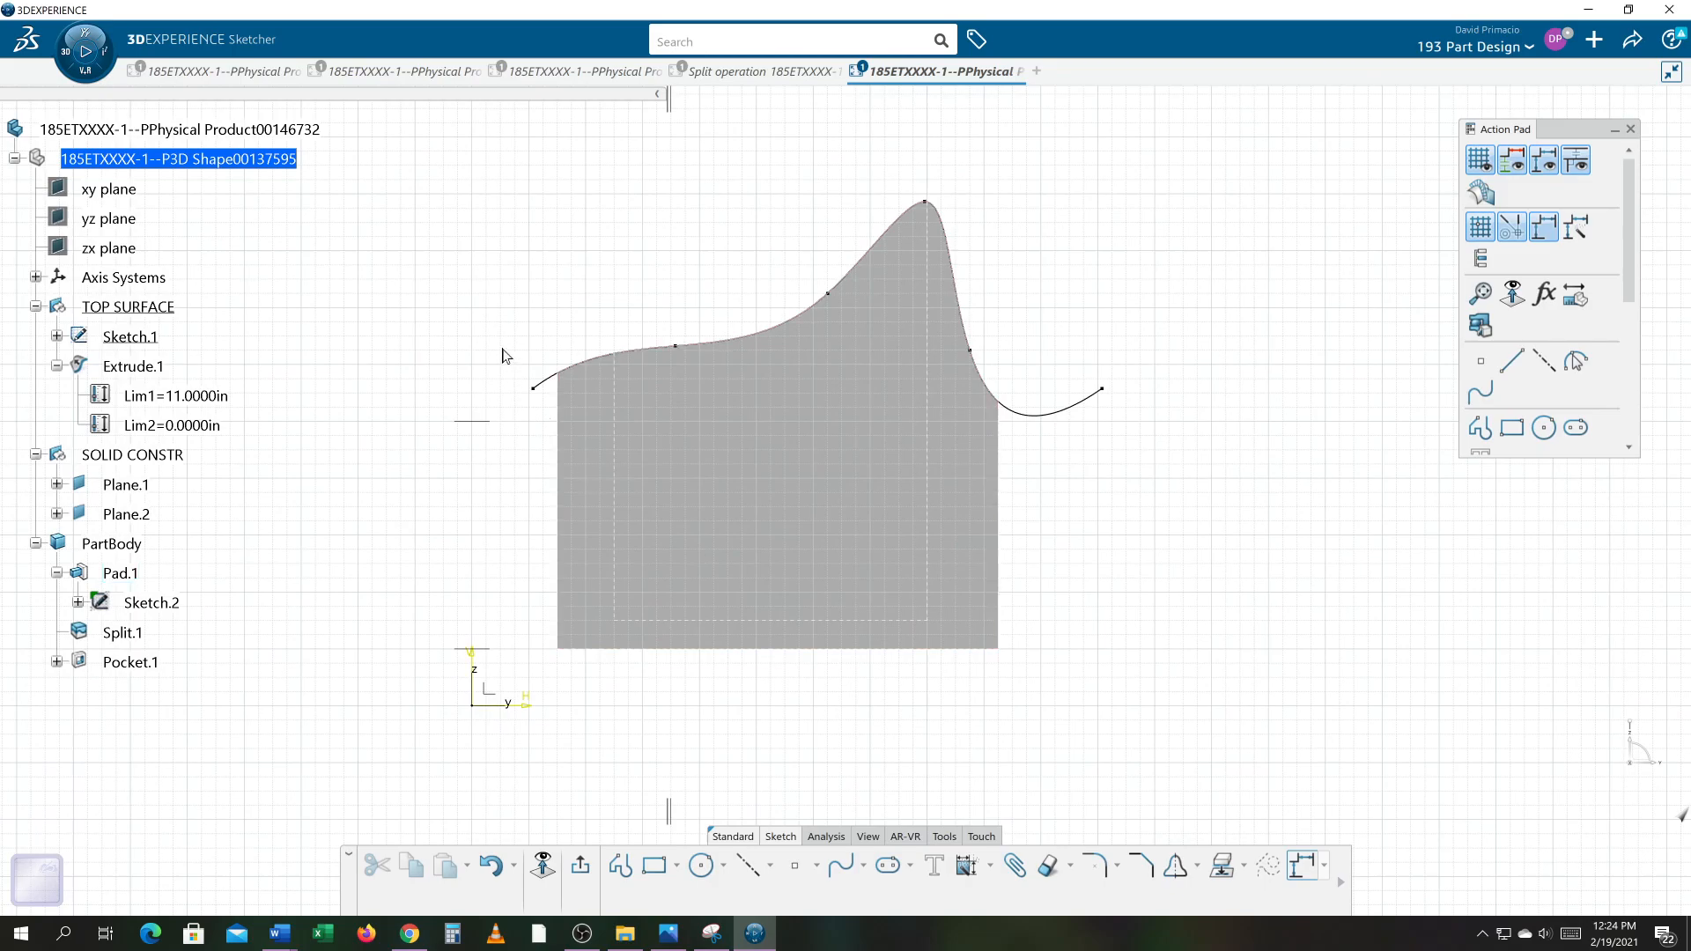
{"action": "mouse_move", "coordinate": [363, 160]}
{"action": "left_mouse_down"}
{"action": "mouse_move", "coordinate": [585, 530]}
{"action": "mouse_move", "coordinate": [1261, 749]}
{"action": "mouse_move", "coordinate": [1271, 780]}
{"action": "left_mouse_up"}
{"action": "left_click", "coordinate": [968, 868]}
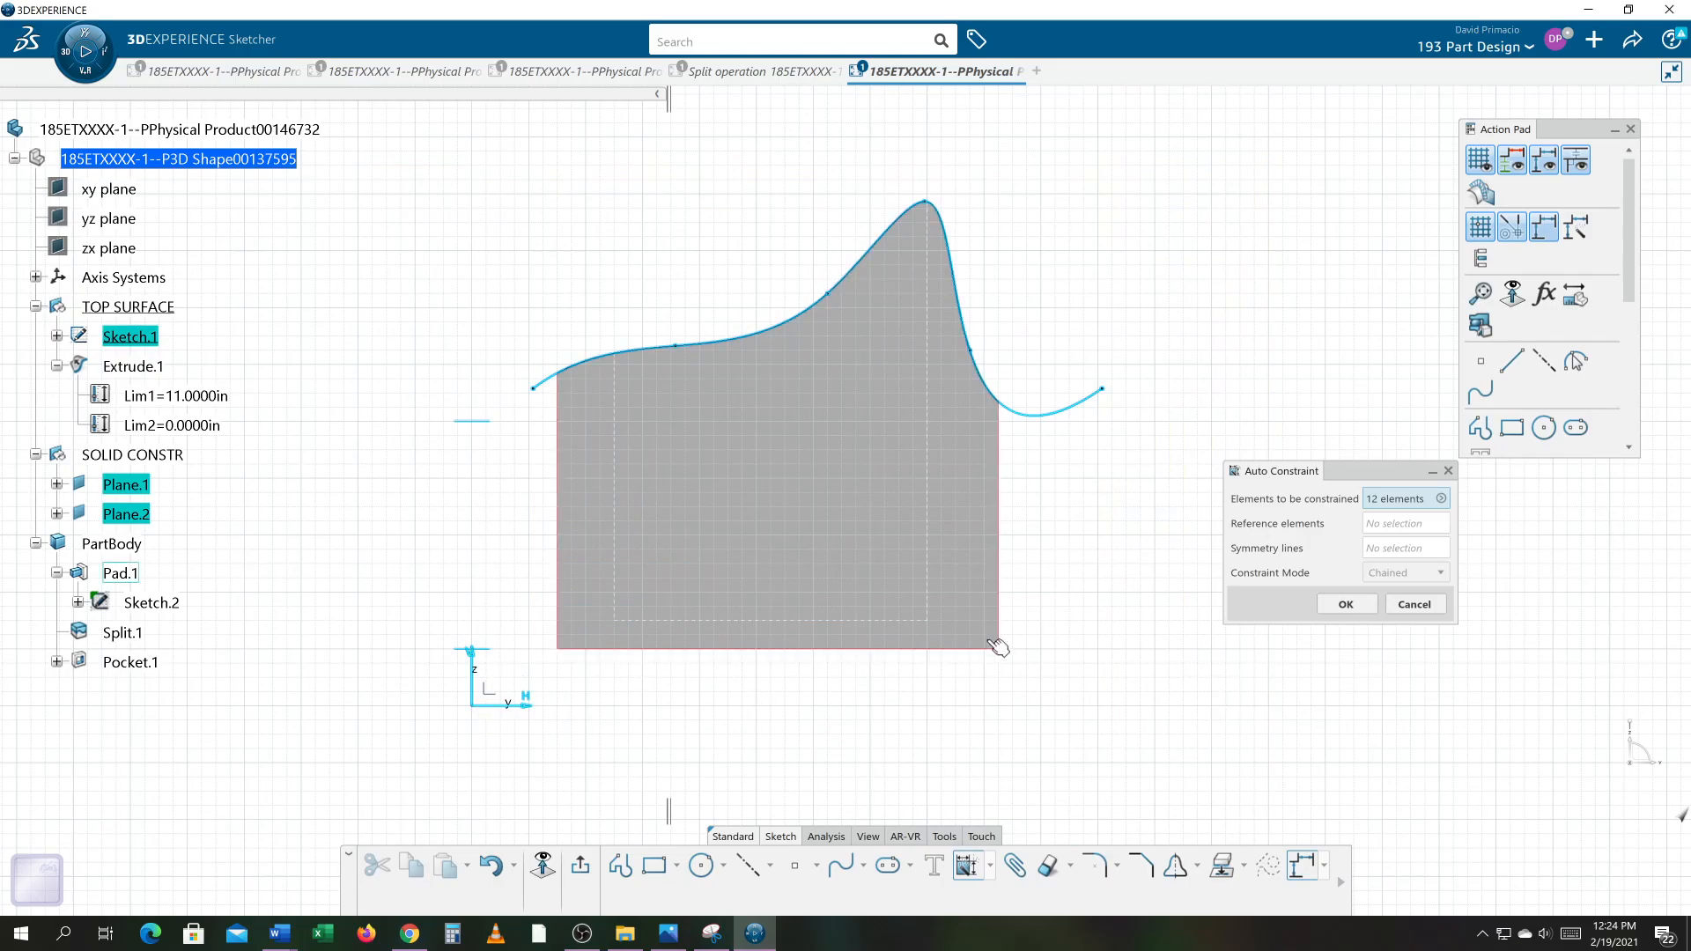
{"action": "left_click", "coordinate": [1343, 606]}
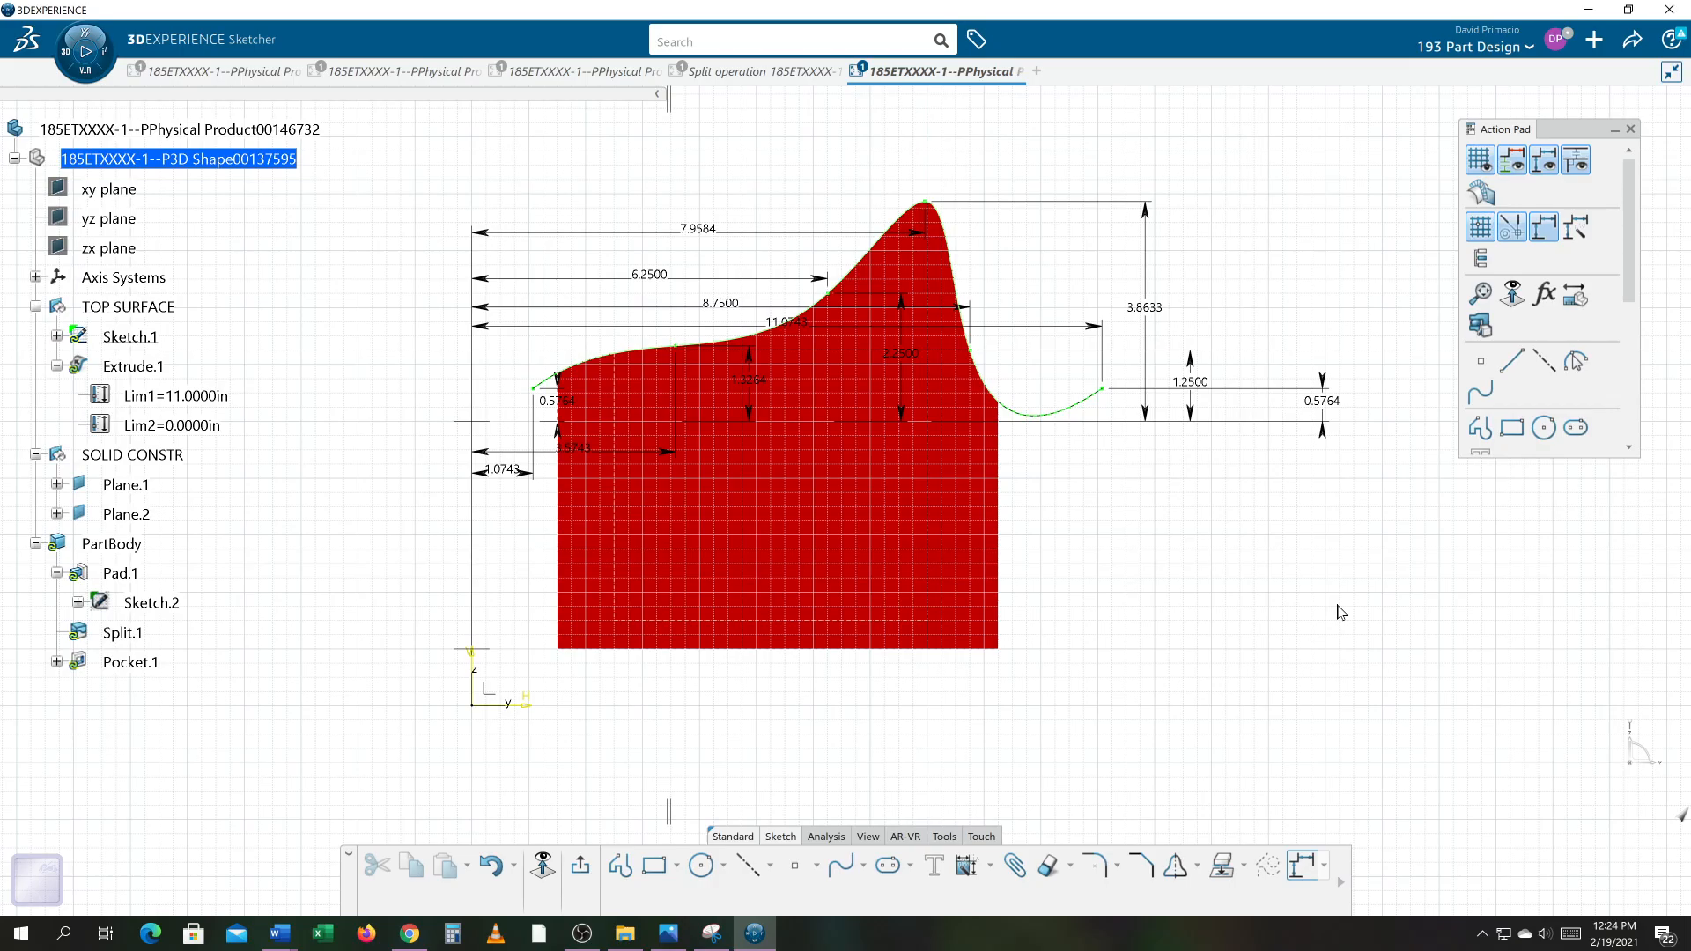
Step: Hide the PartBody, then undo the hide and the automatic constraints
{"action": "right_click", "coordinate": [134, 543]}
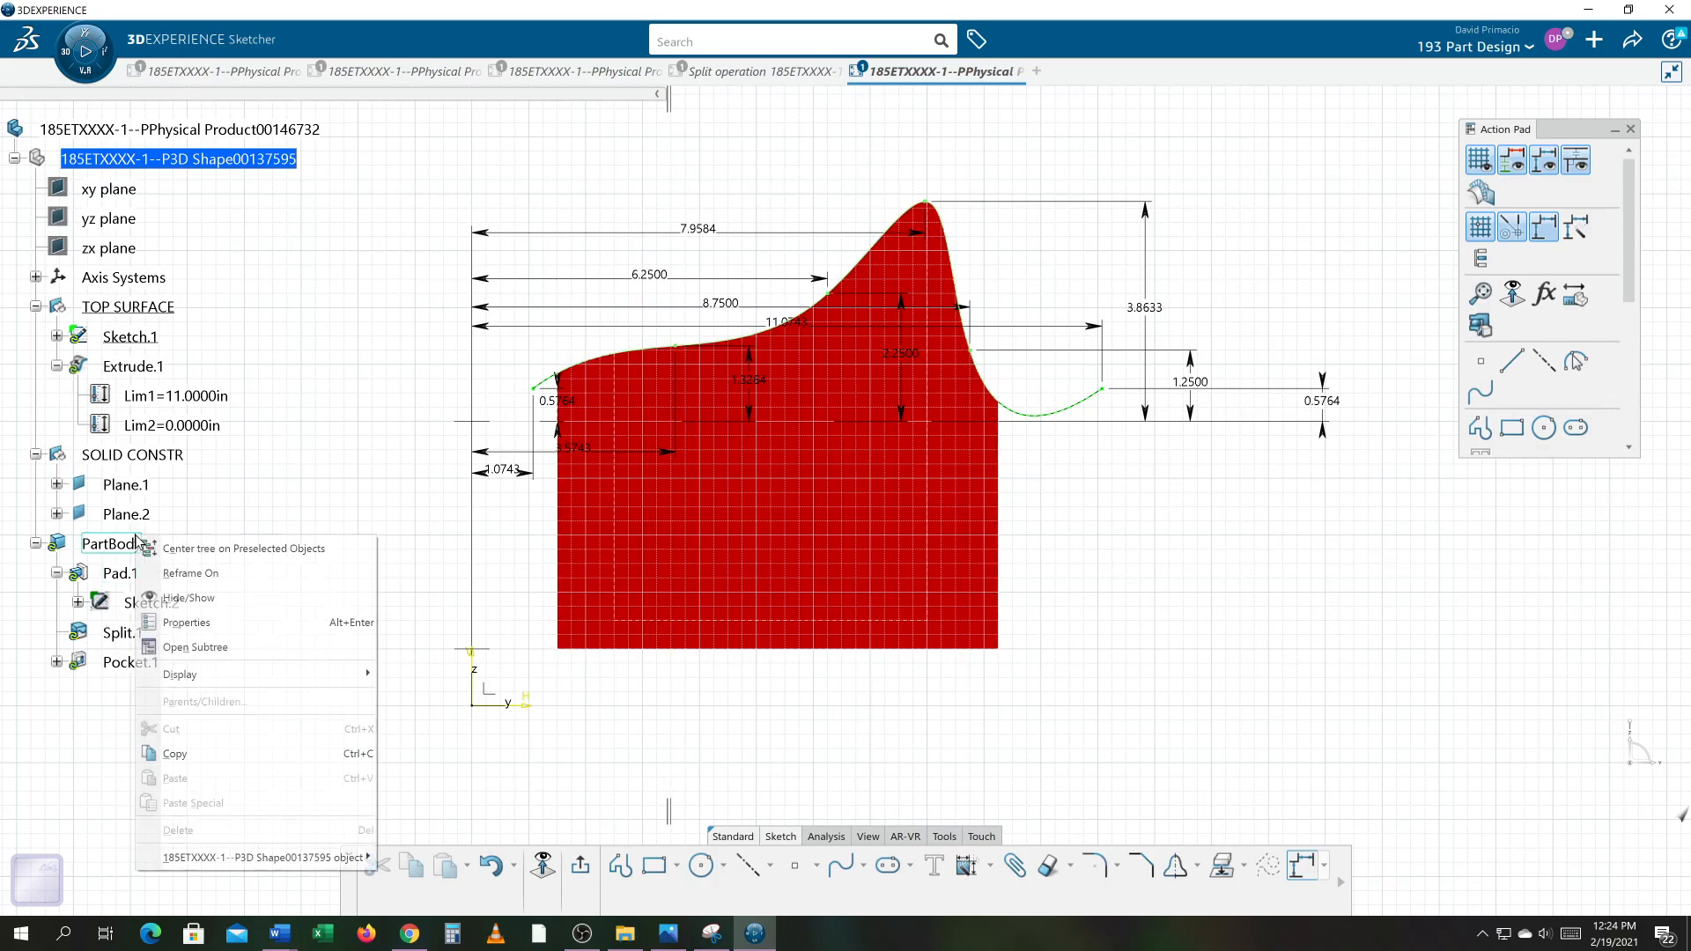
{"action": "left_click", "coordinate": [155, 597]}
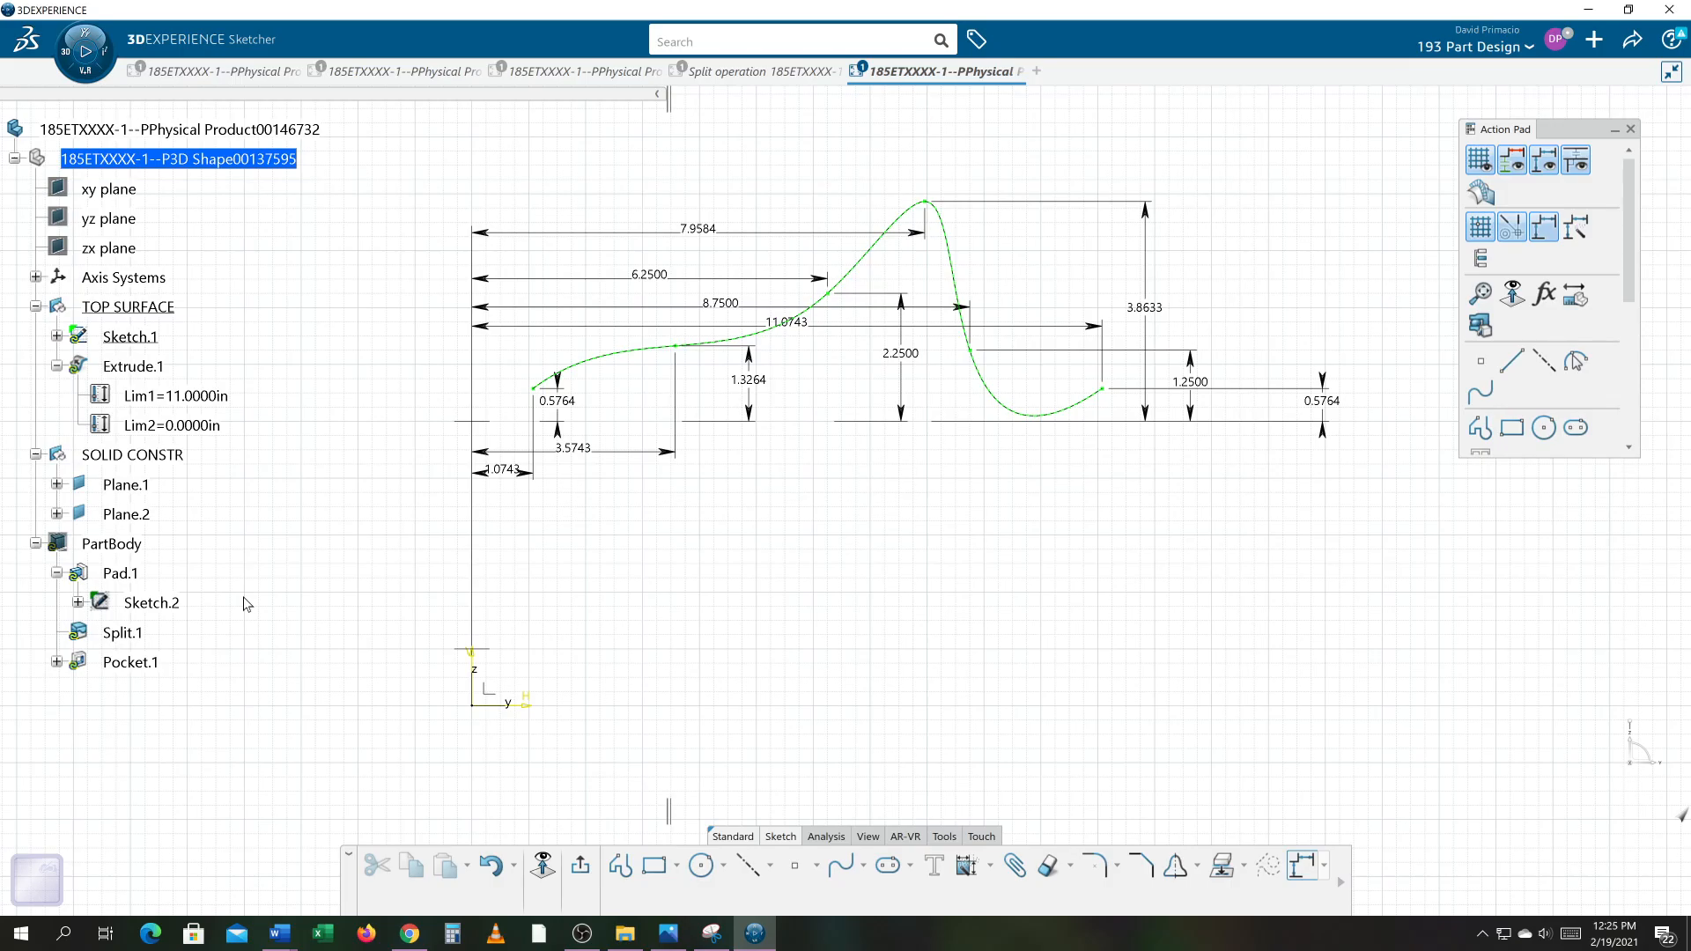
{"action": "key", "text": "ctrl+z"}
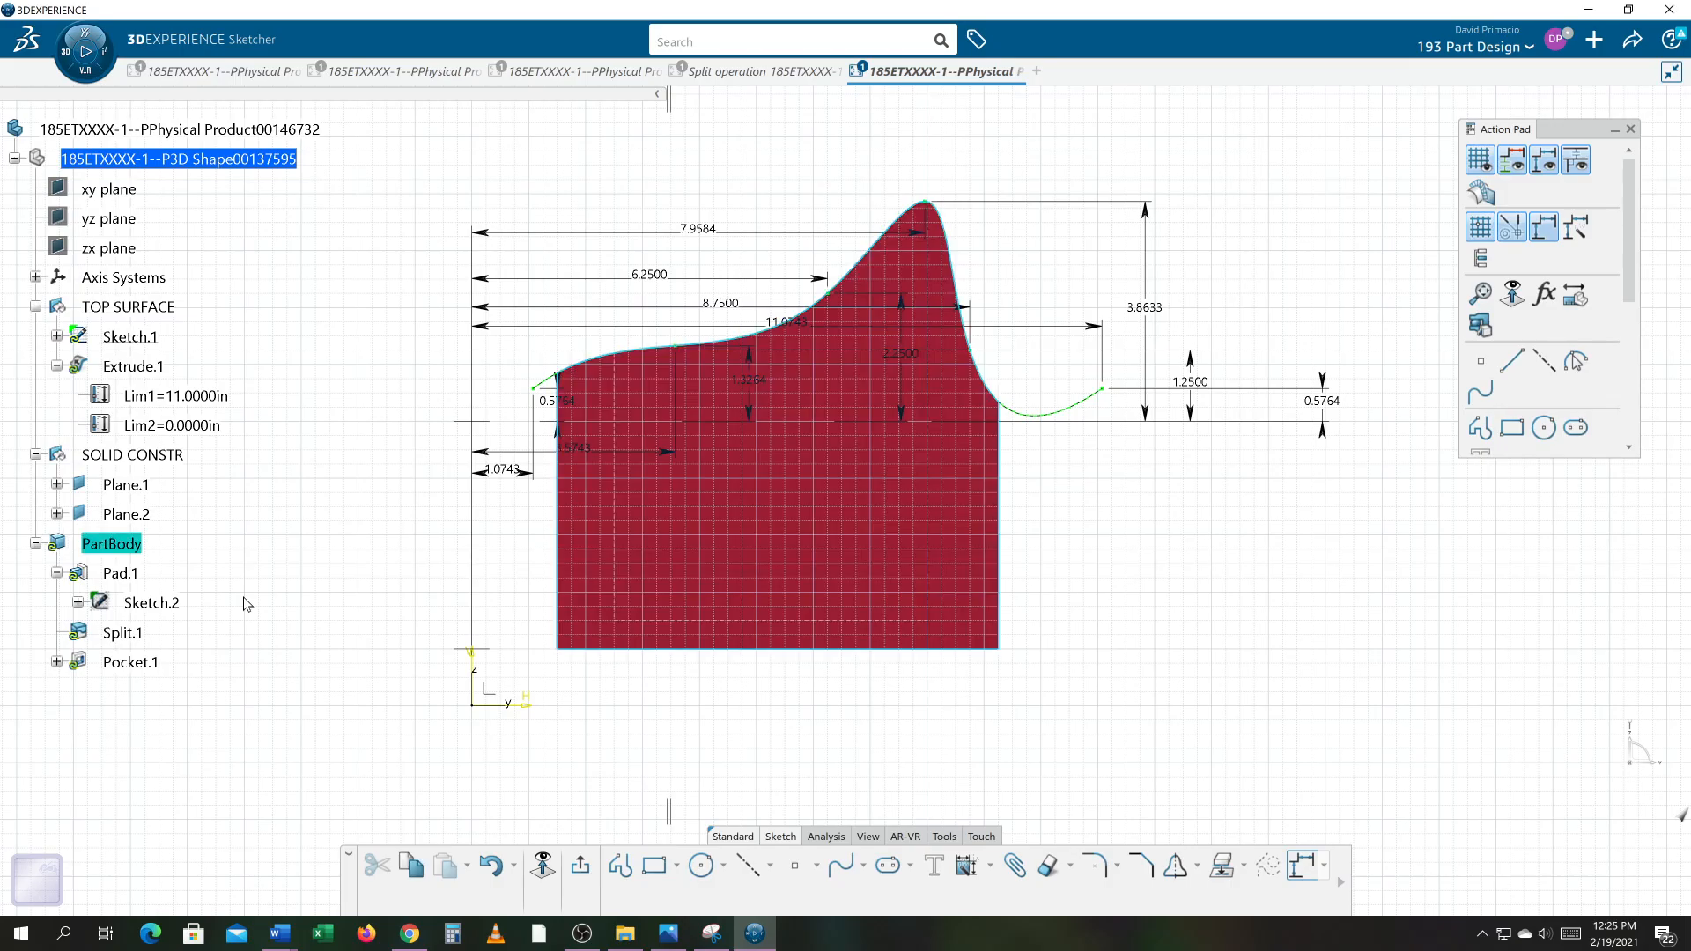
{"action": "key", "text": "ctrl+z"}
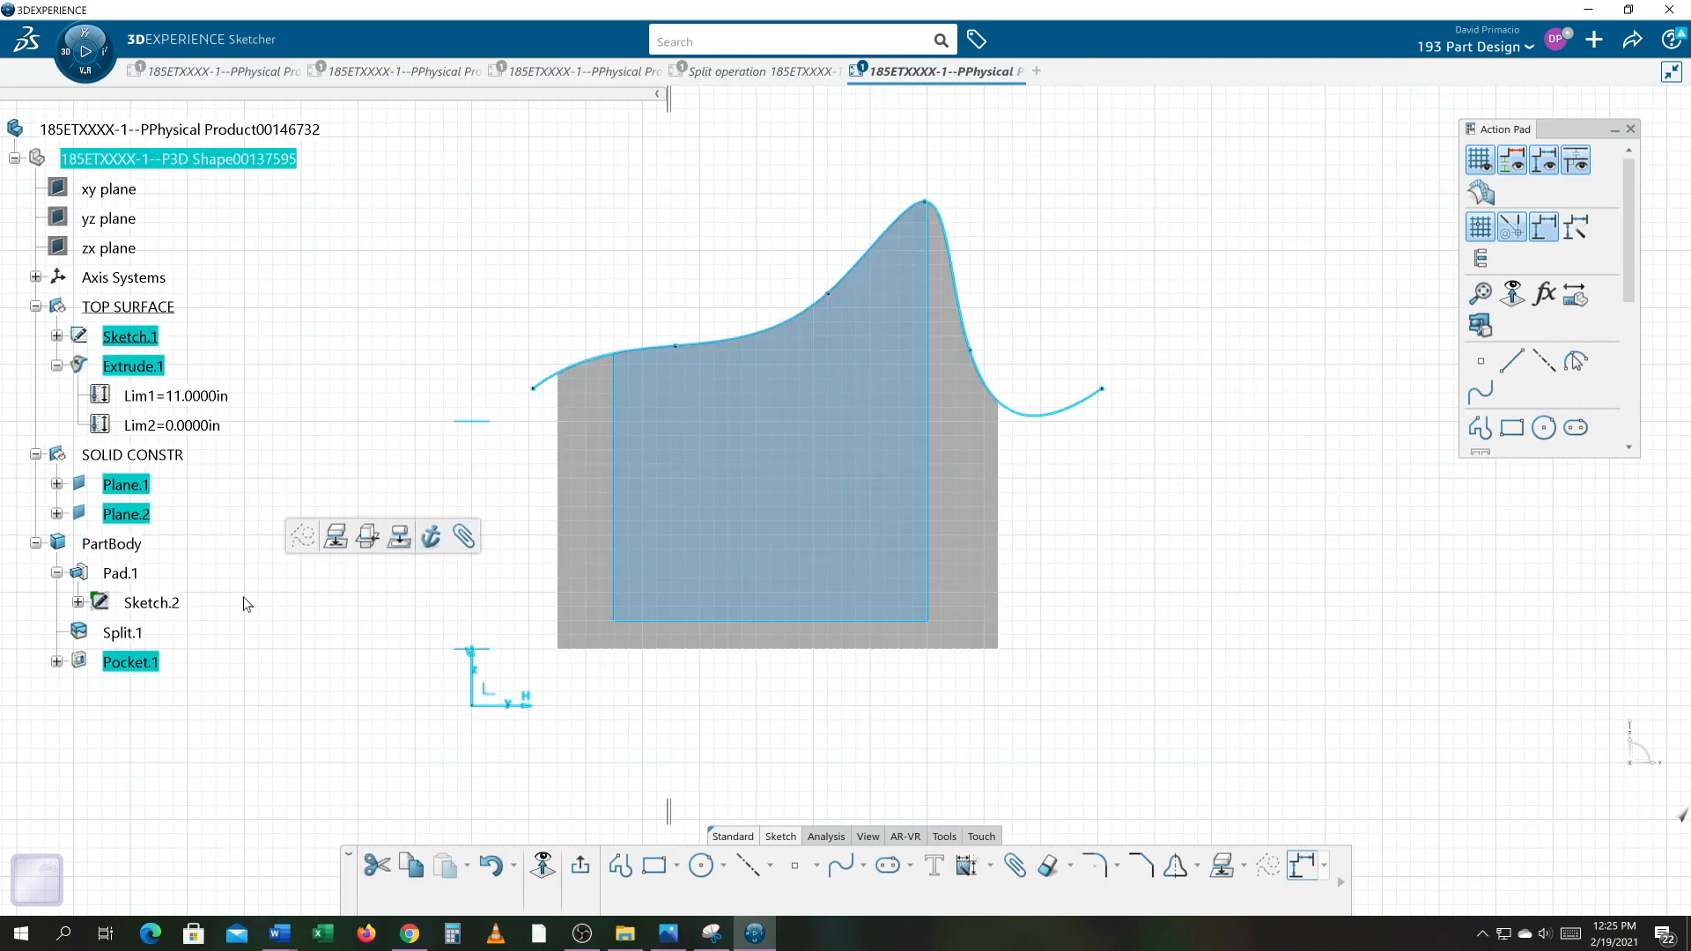
Step: Hide the PartBody so only the spline remains in the sketch
{"action": "left_click", "coordinate": [1114, 557]}
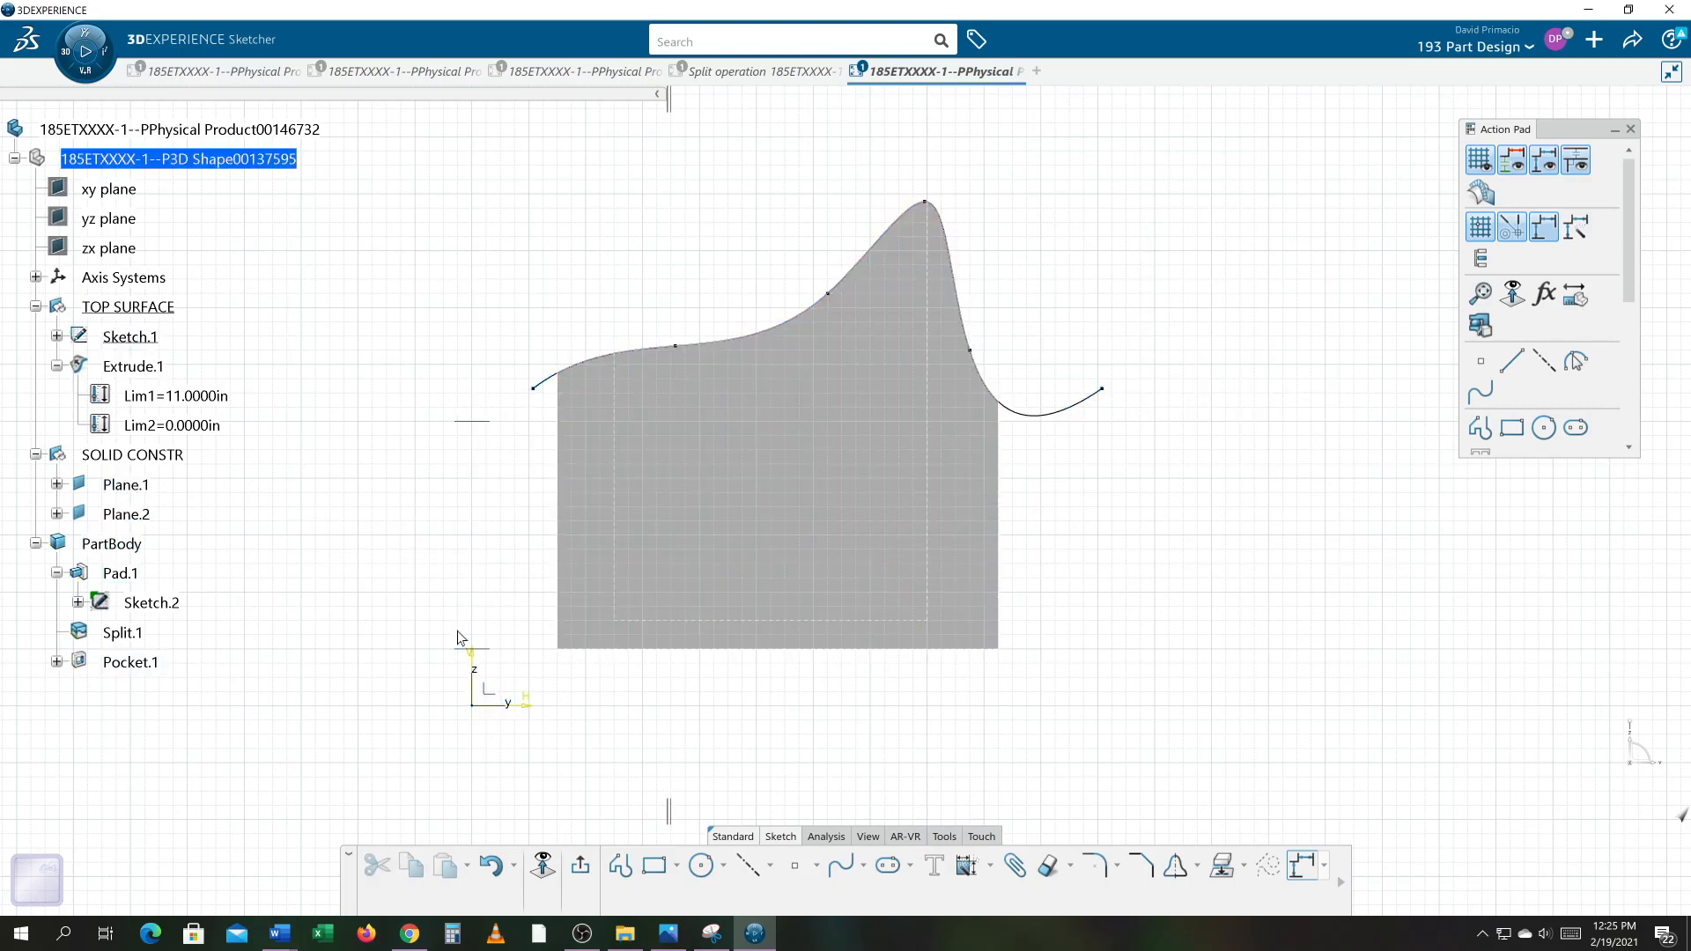
{"action": "right_click", "coordinate": [129, 546]}
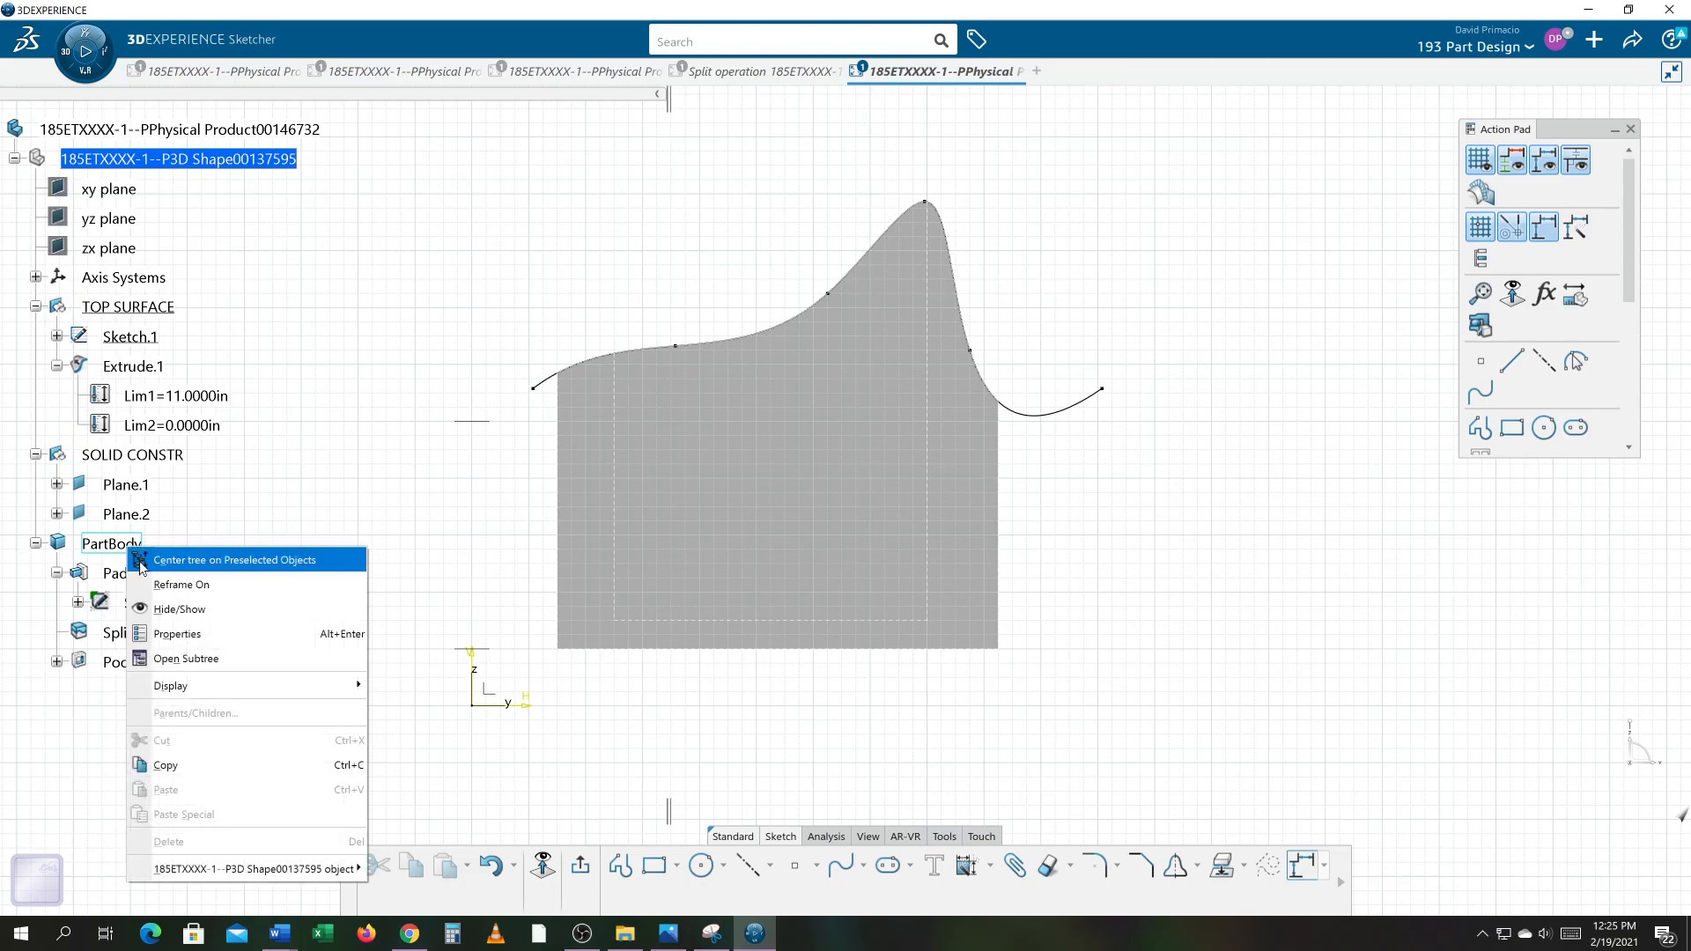
{"action": "left_click", "coordinate": [160, 609]}
Step: Fix all the spline's elements with a Fix constraint defined in the dialog box
{"action": "middle_click_drag", "start_coordinate": [717, 578], "coordinate": [731, 593]}
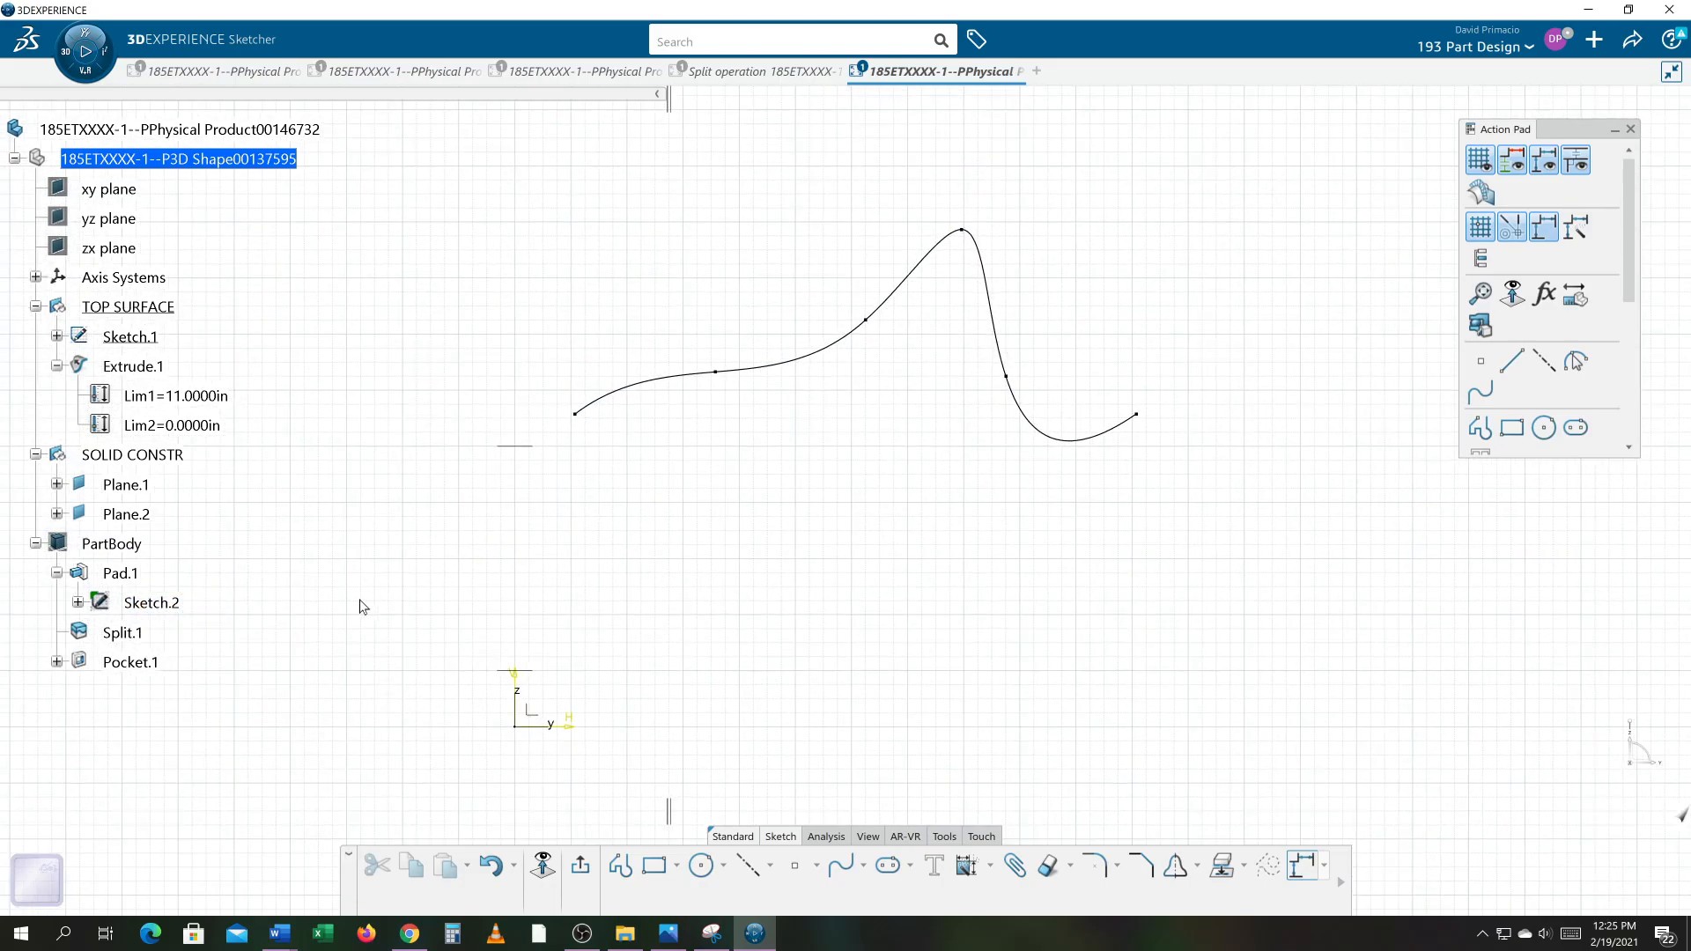
{"action": "mouse_move", "coordinate": [407, 143]}
{"action": "left_mouse_down"}
{"action": "mouse_move", "coordinate": [837, 605]}
{"action": "mouse_move", "coordinate": [1138, 715]}
{"action": "mouse_move", "coordinate": [1205, 765]}
{"action": "left_mouse_up"}
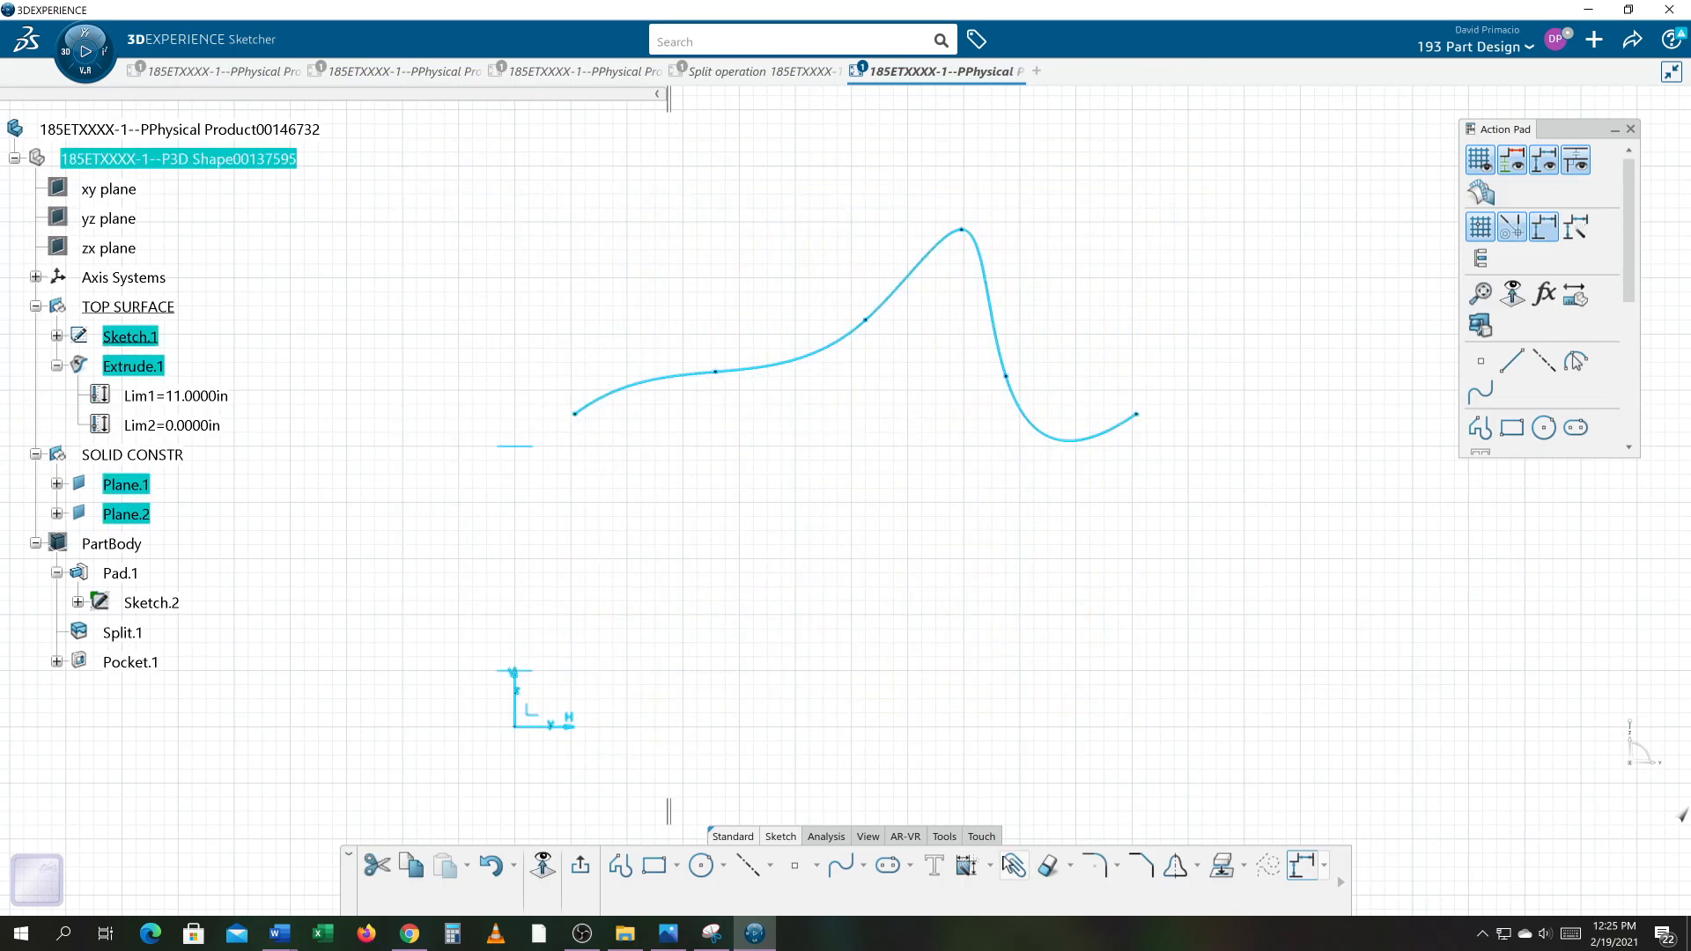
{"action": "left_click", "coordinate": [990, 866]}
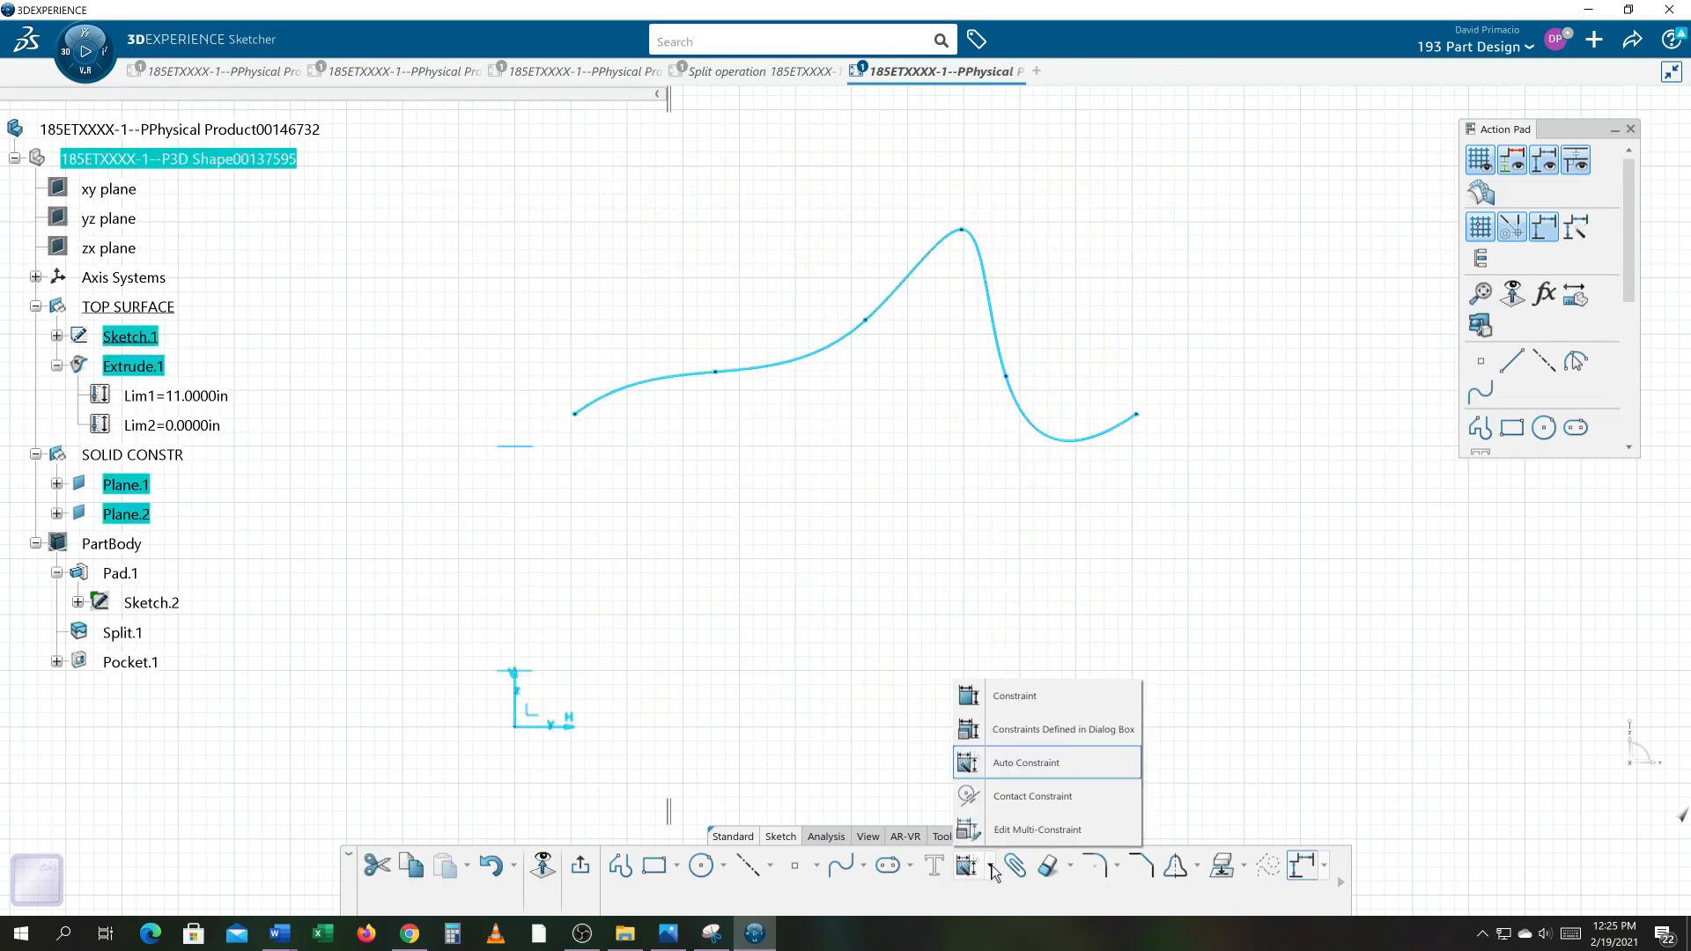
{"action": "left_click", "coordinate": [1039, 740]}
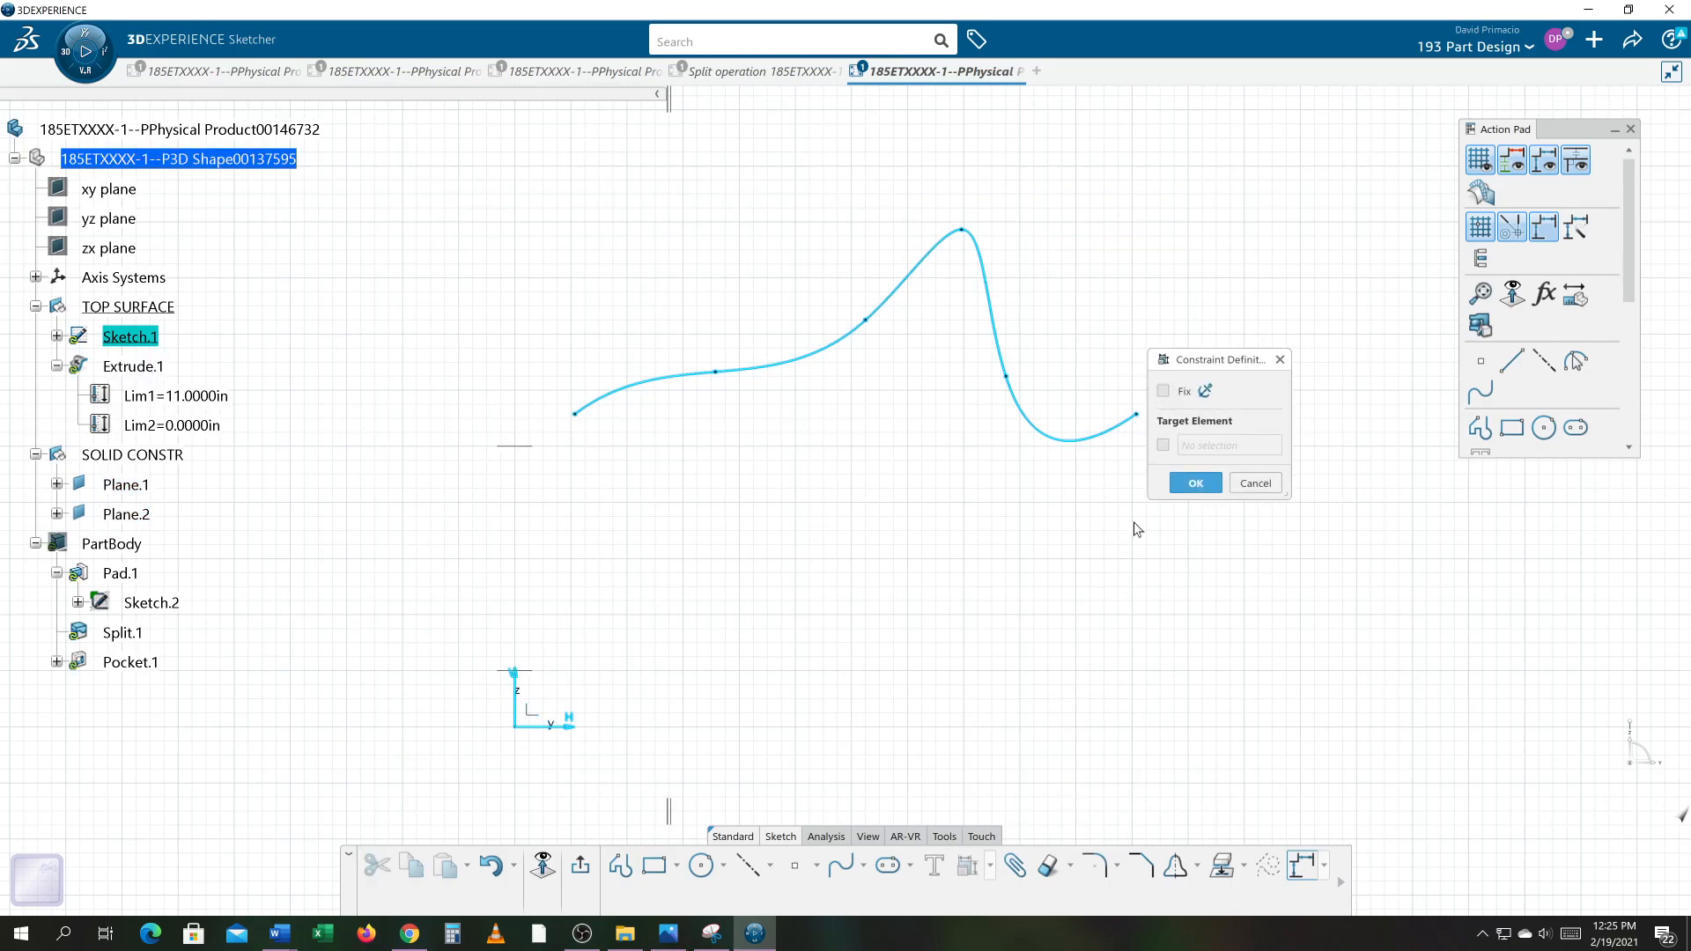
{"action": "left_click", "coordinate": [1163, 390]}
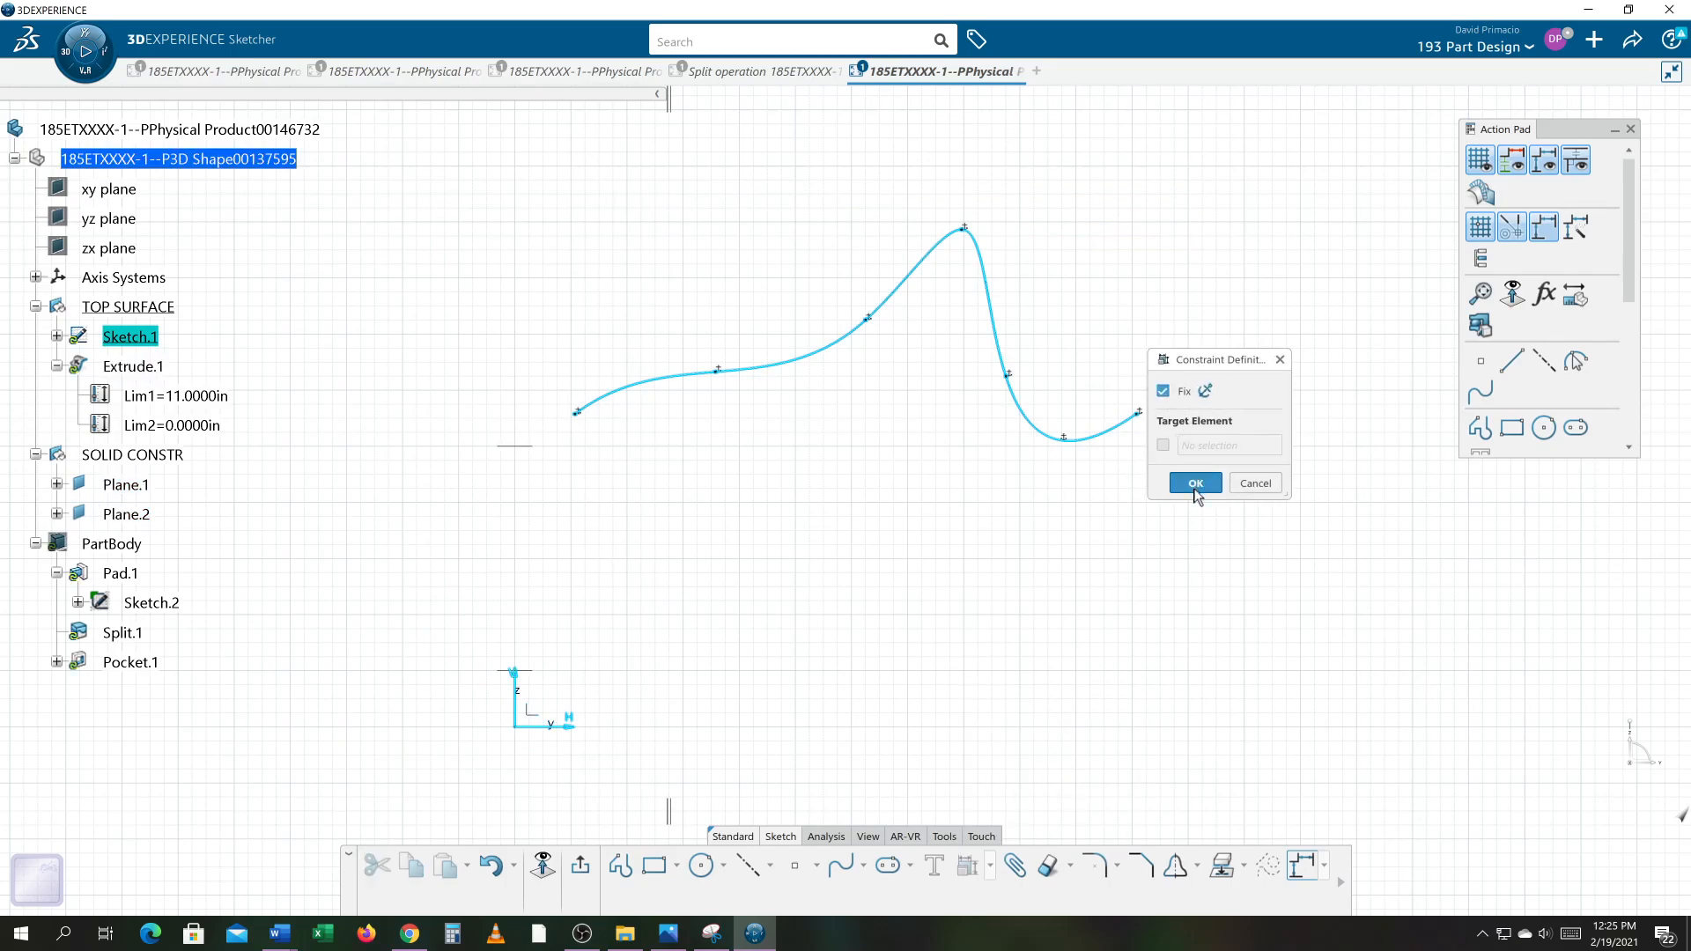
{"action": "left_click", "coordinate": [1196, 483]}
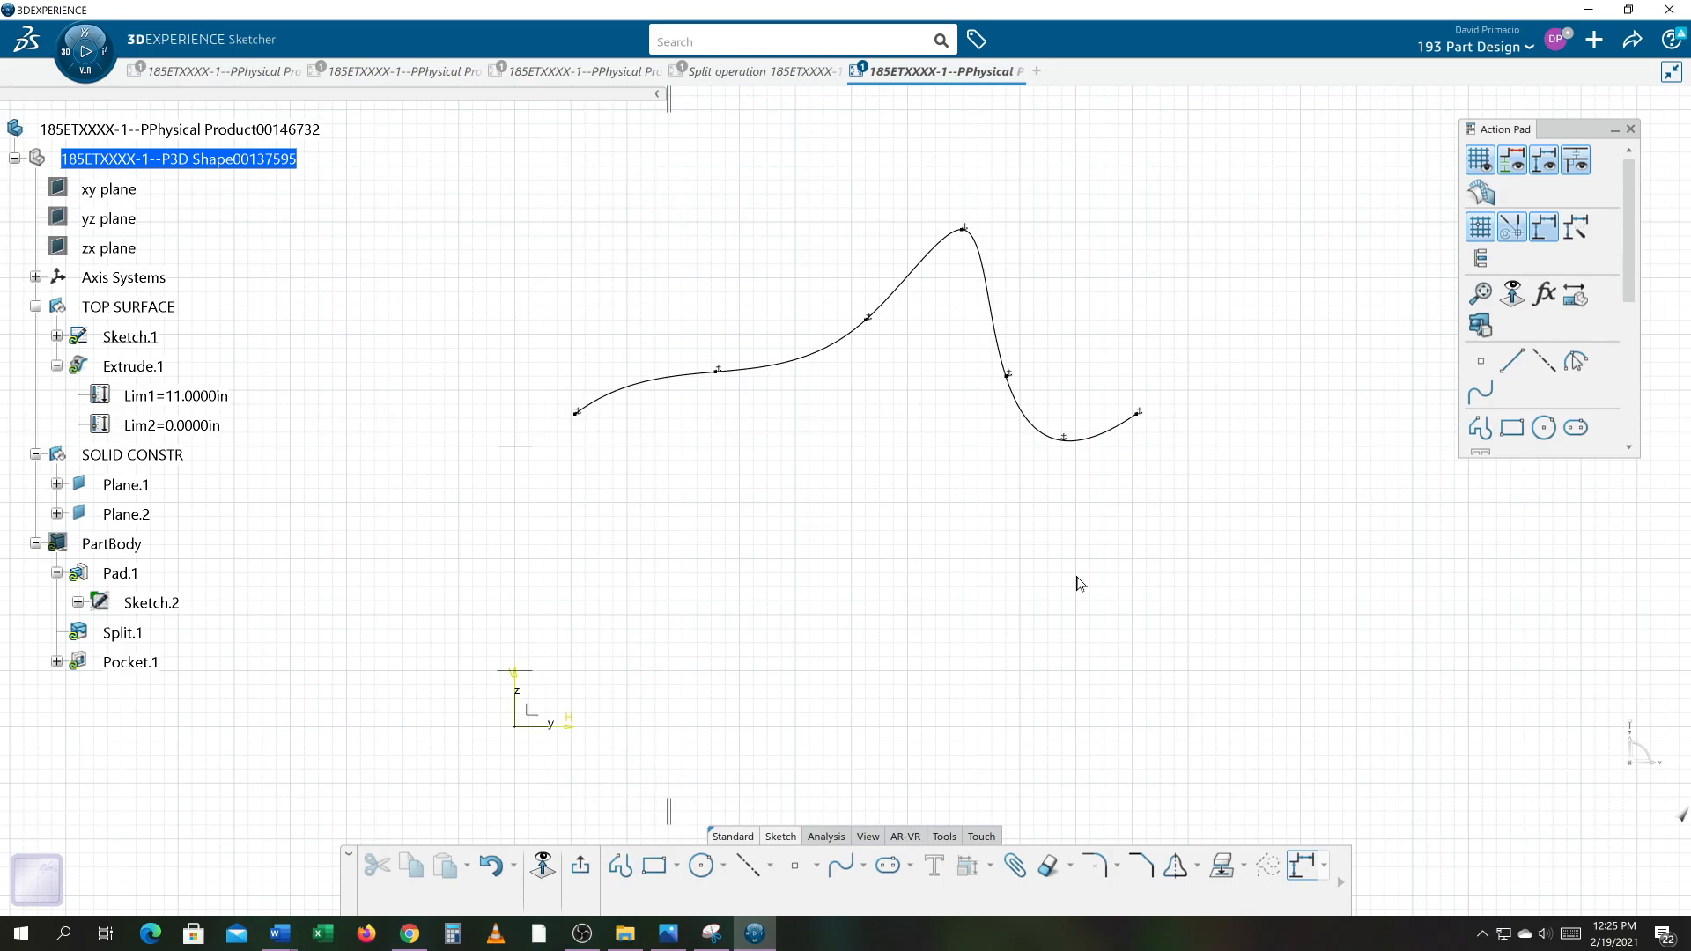
Step: Try applying Auto Constraint to all sketch elements, then undo it
{"action": "mouse_move", "coordinate": [387, 162]}
{"action": "left_mouse_down"}
{"action": "mouse_move", "coordinate": [1059, 557]}
{"action": "mouse_move", "coordinate": [1232, 761]}
{"action": "left_mouse_up"}
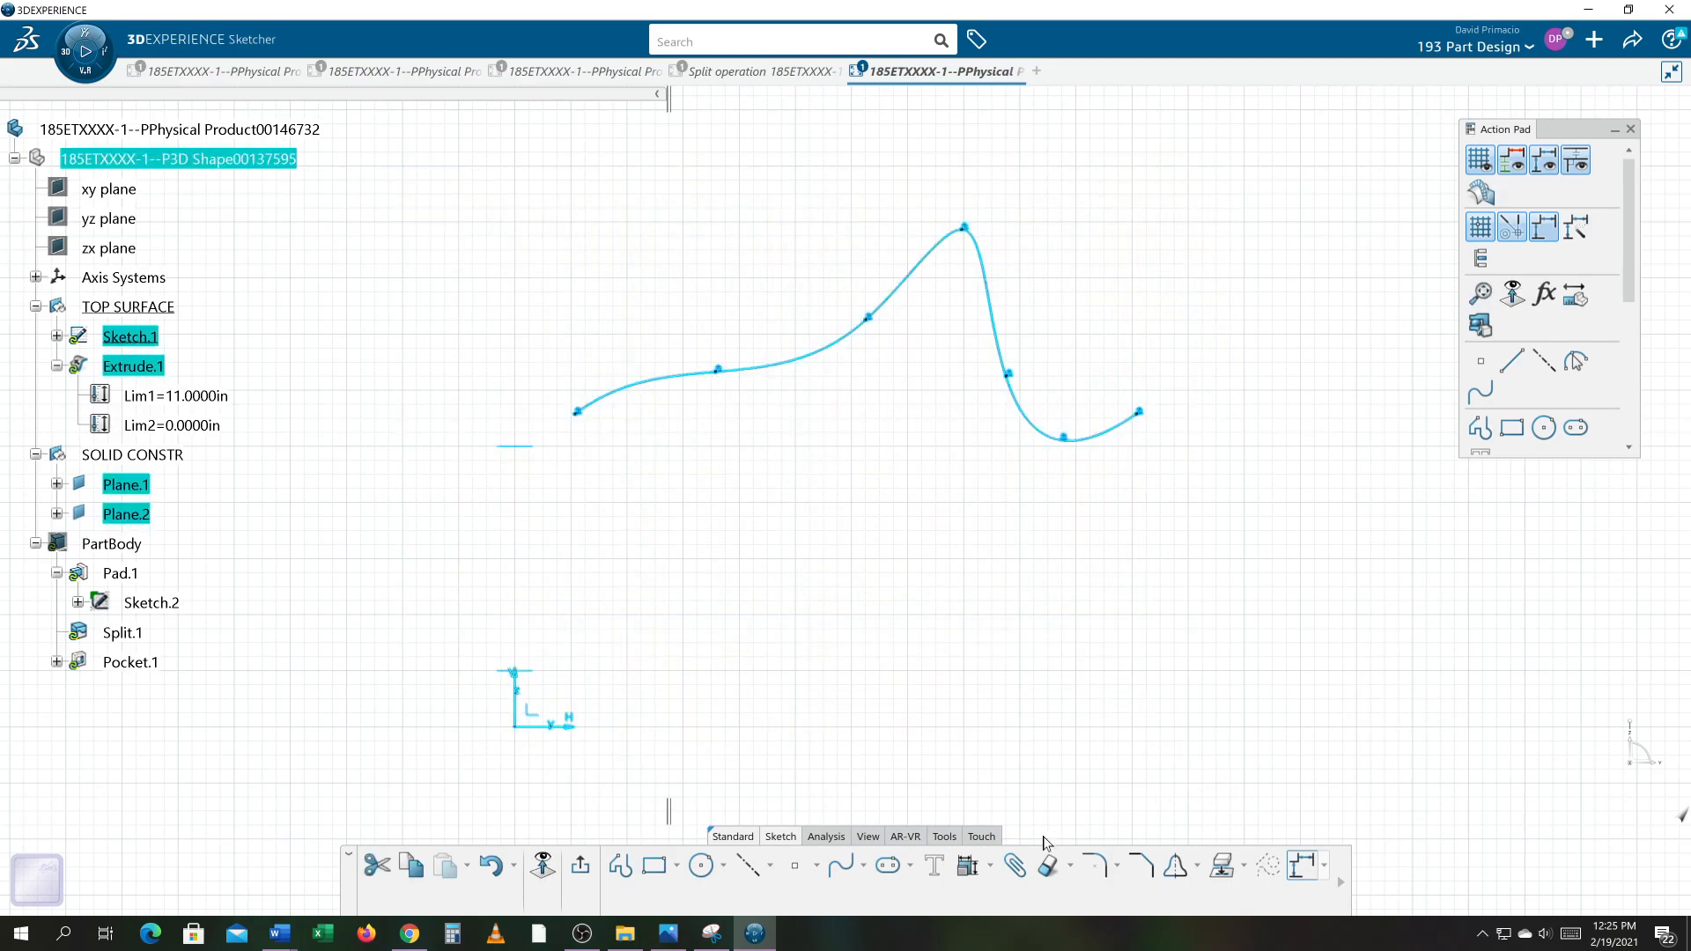
{"action": "left_click", "coordinate": [990, 866]}
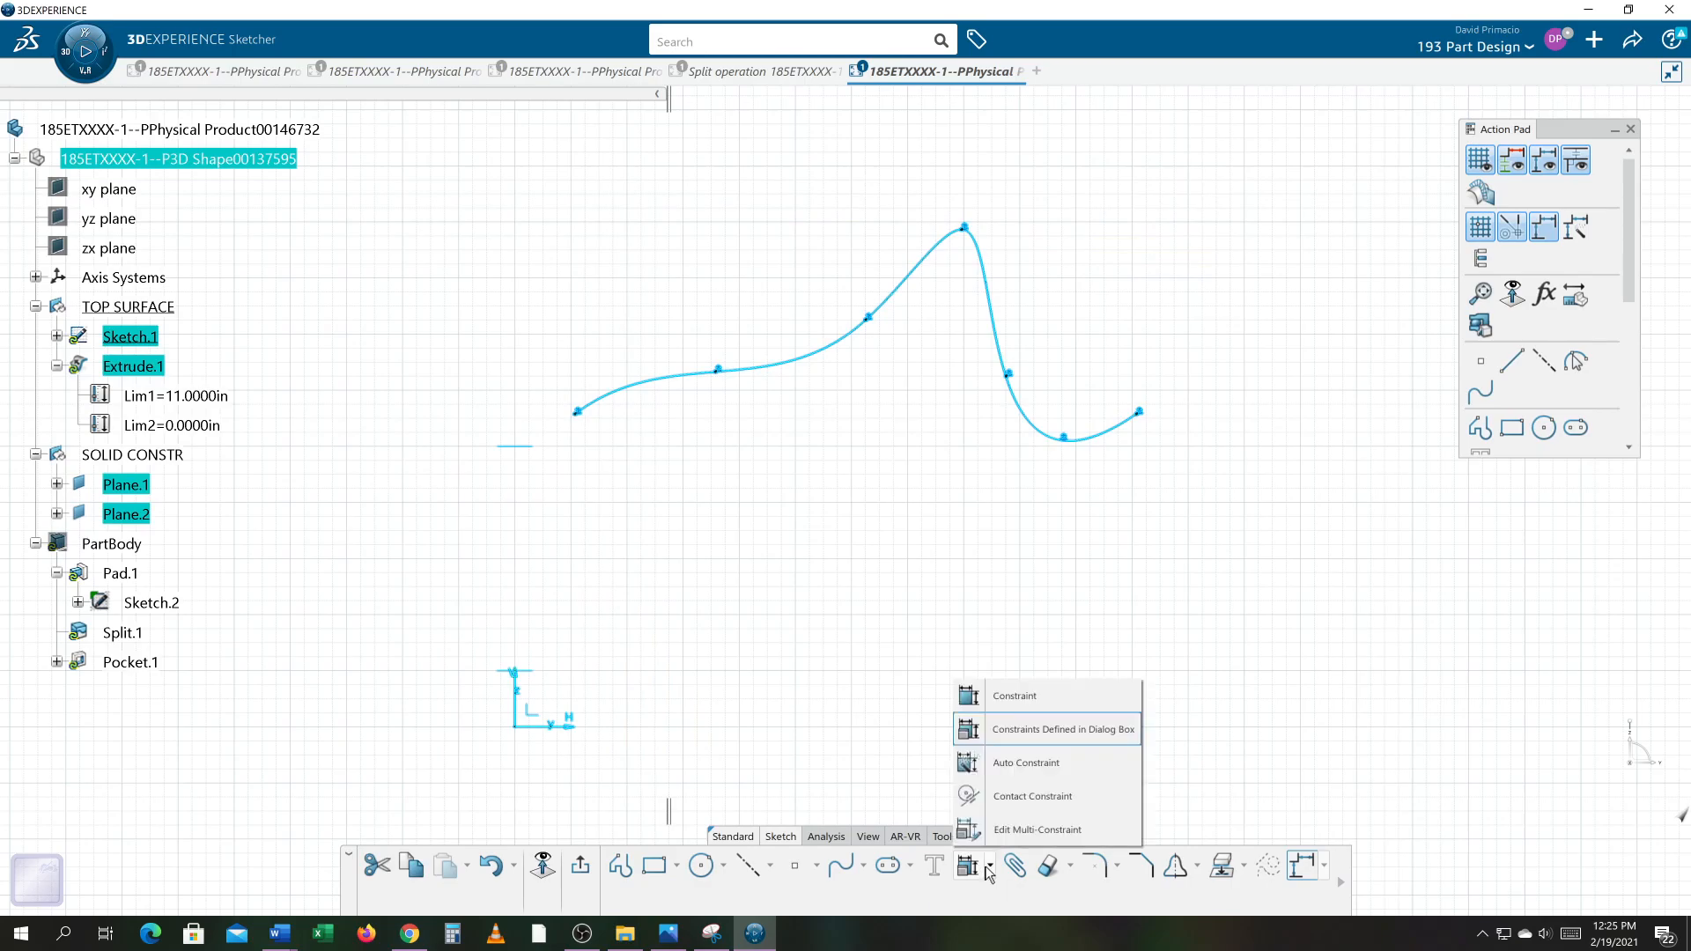
{"action": "left_click", "coordinate": [1012, 764]}
{"action": "left_click", "coordinate": [1347, 606]}
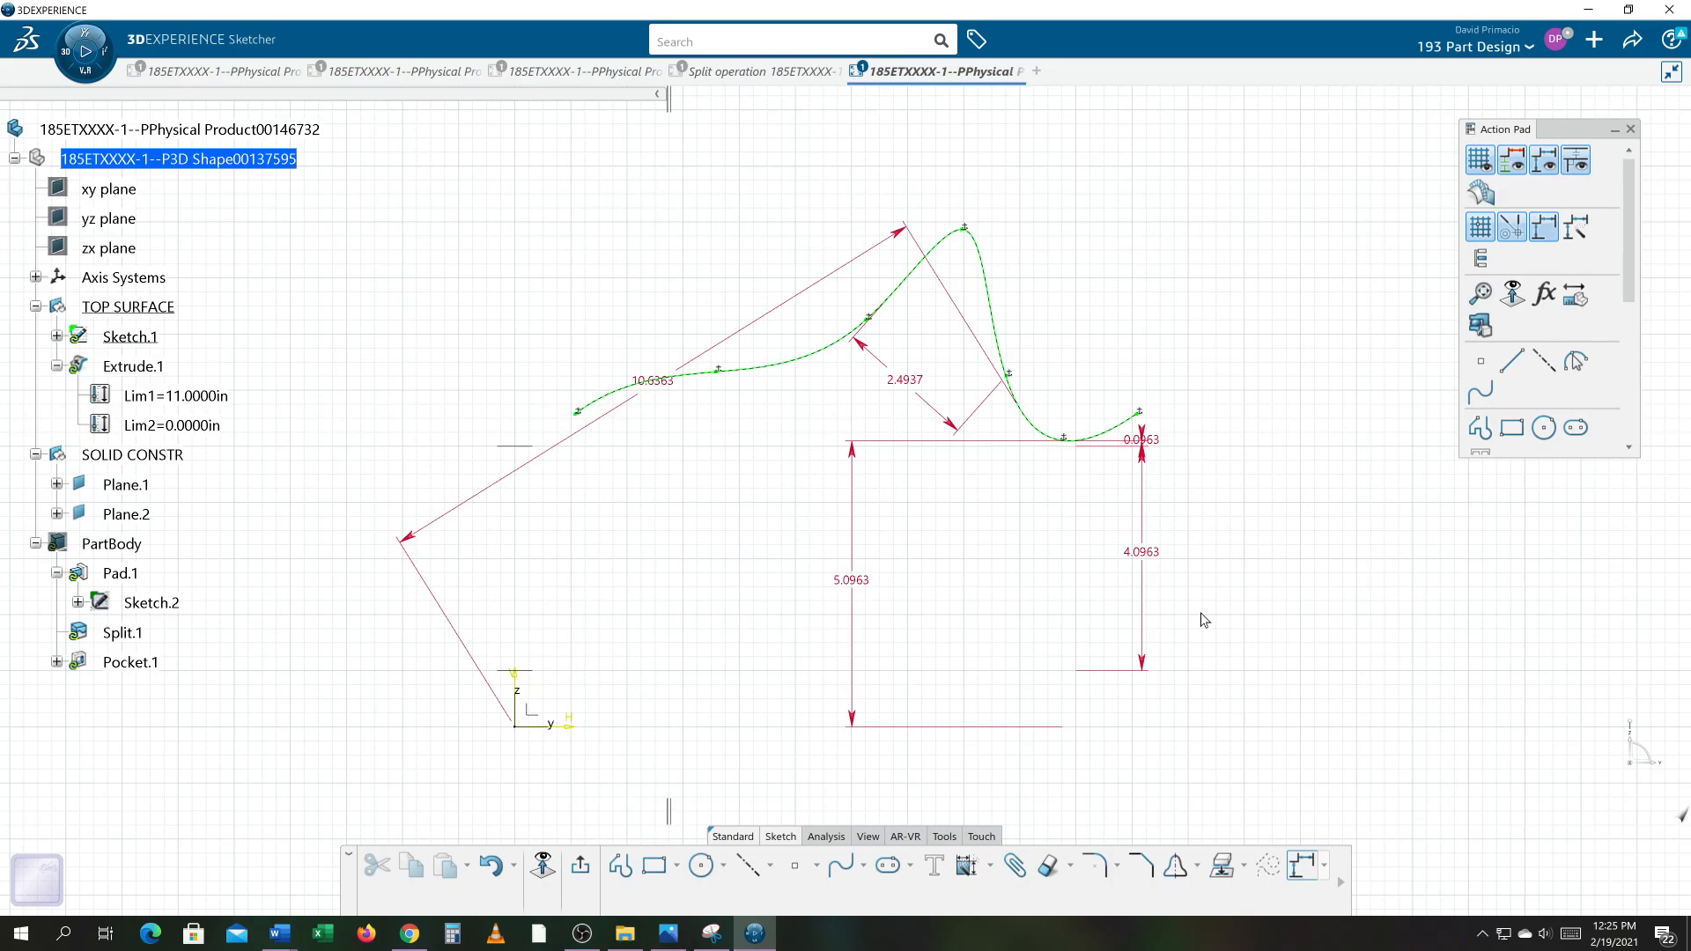
{"action": "key", "text": "ctrl+z"}
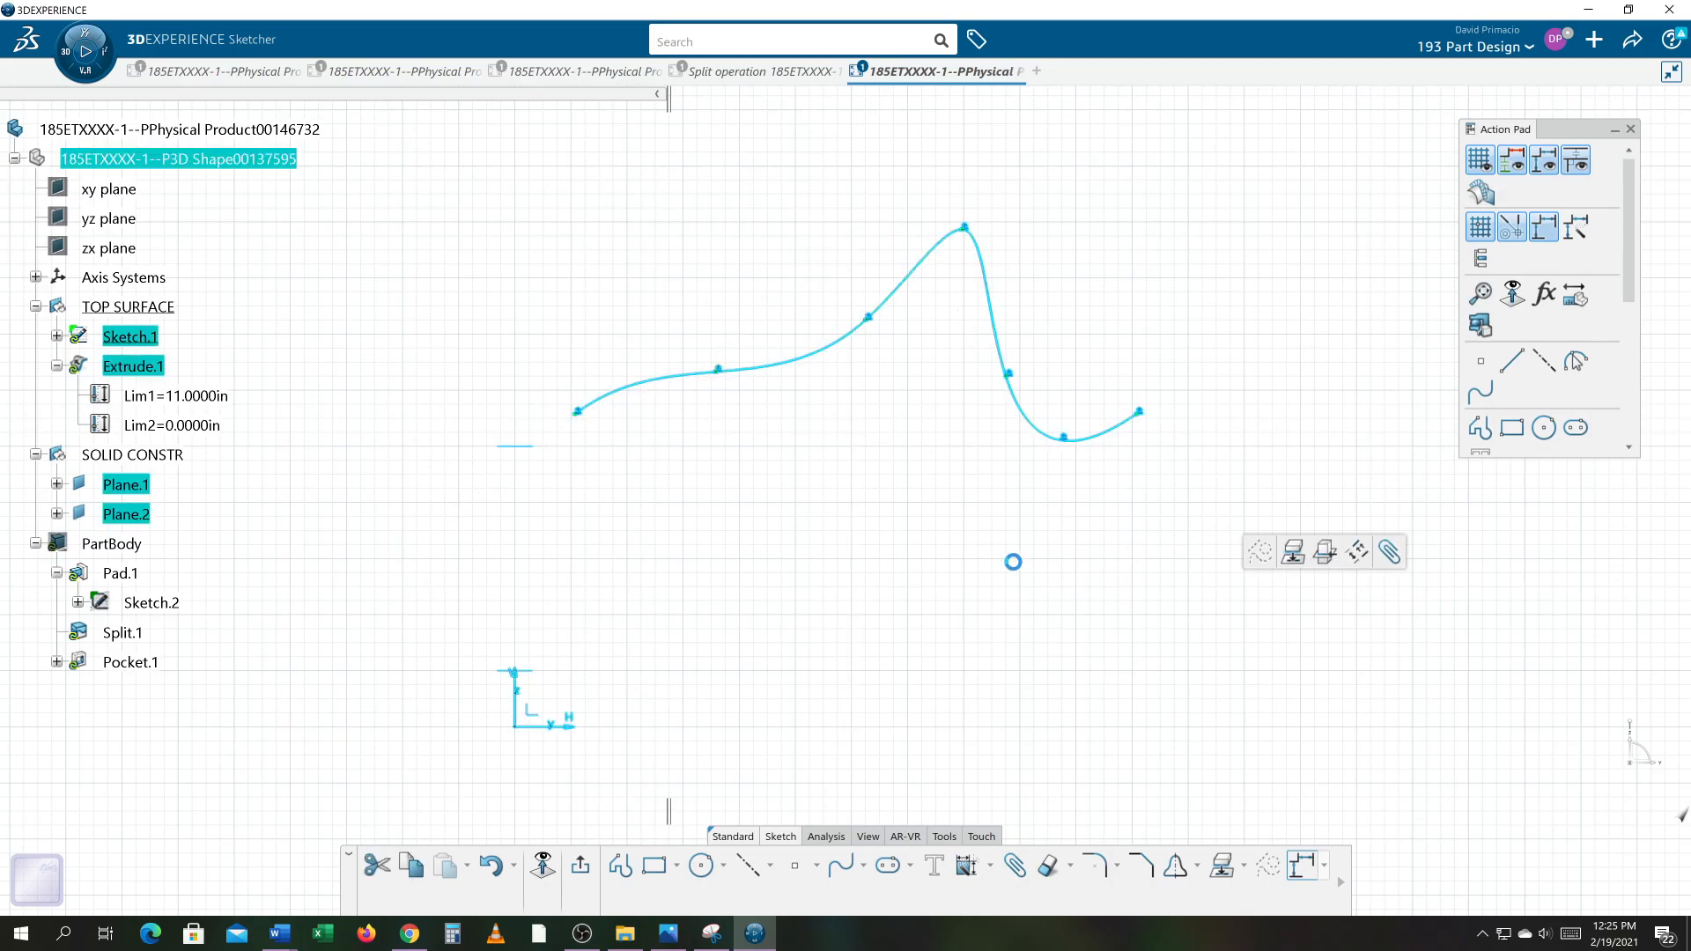
{"action": "left_click", "coordinate": [1015, 564]}
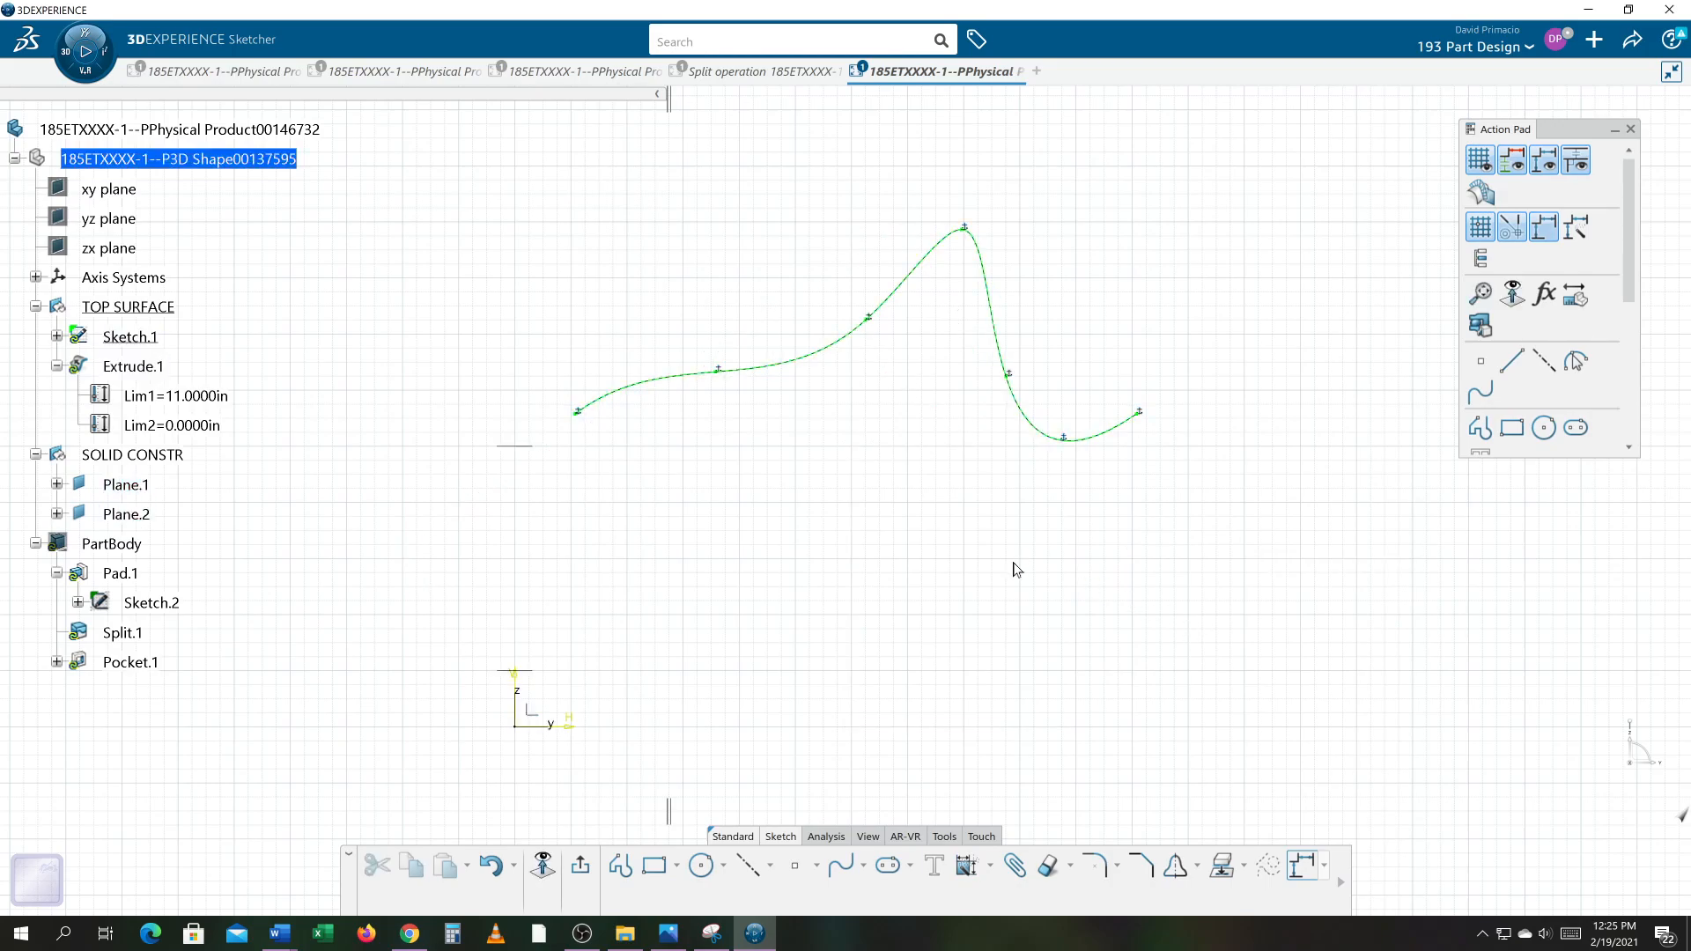
{"action": "left_click", "coordinate": [993, 336]}
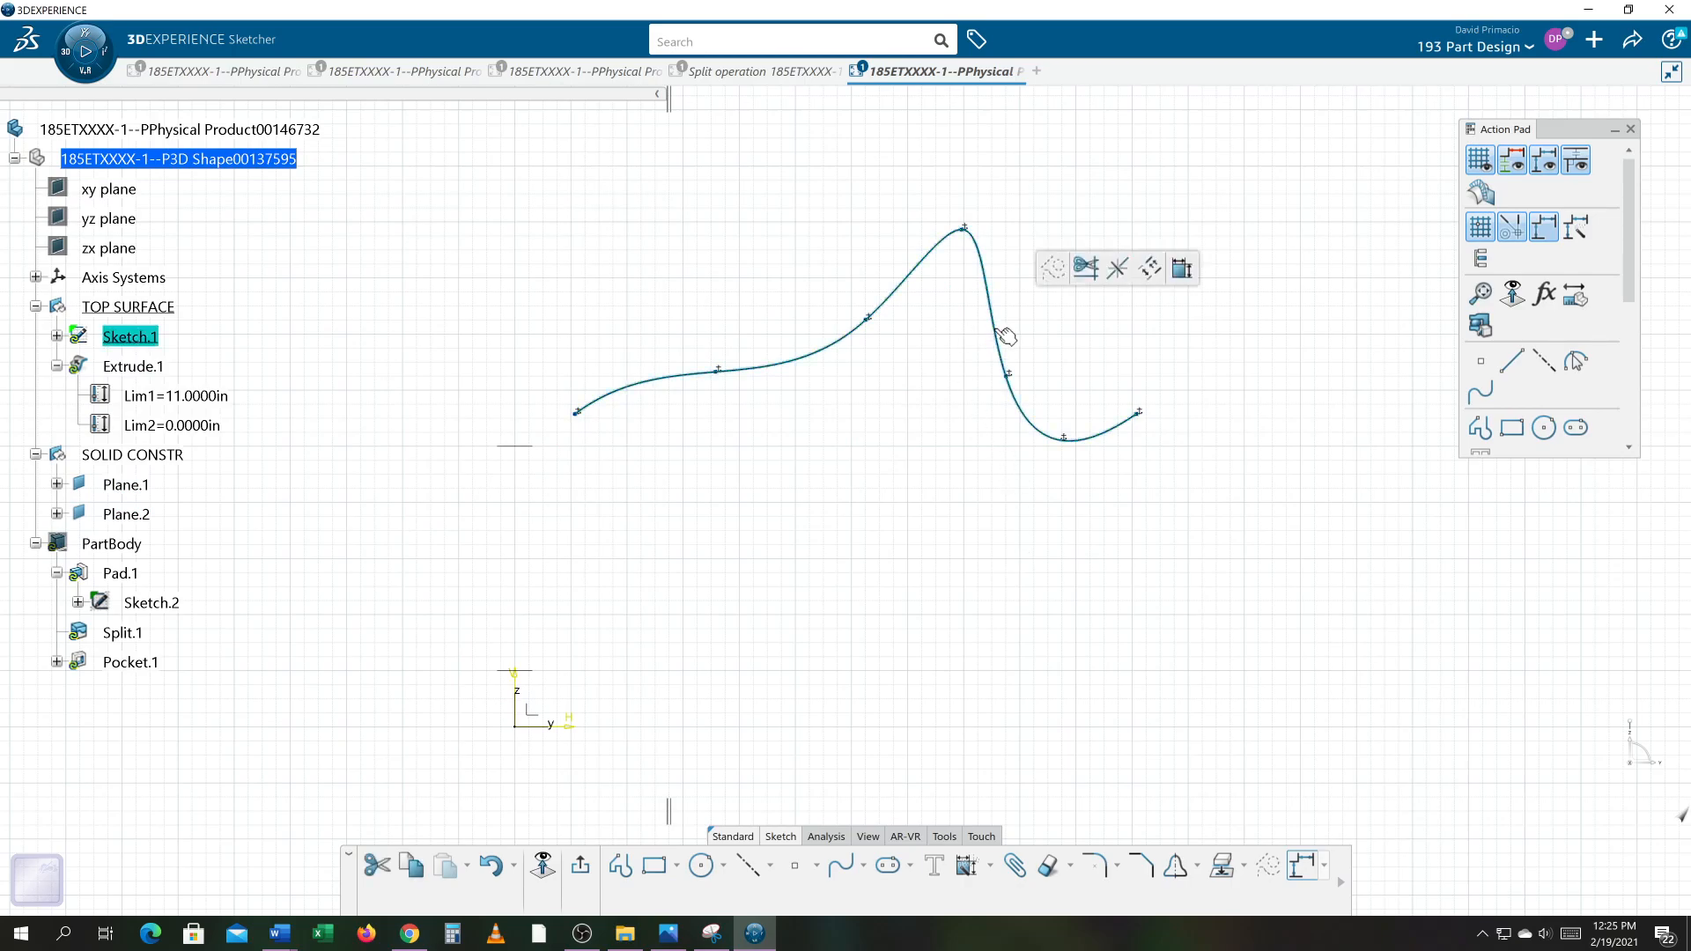
{"action": "left_click", "coordinate": [819, 499]}
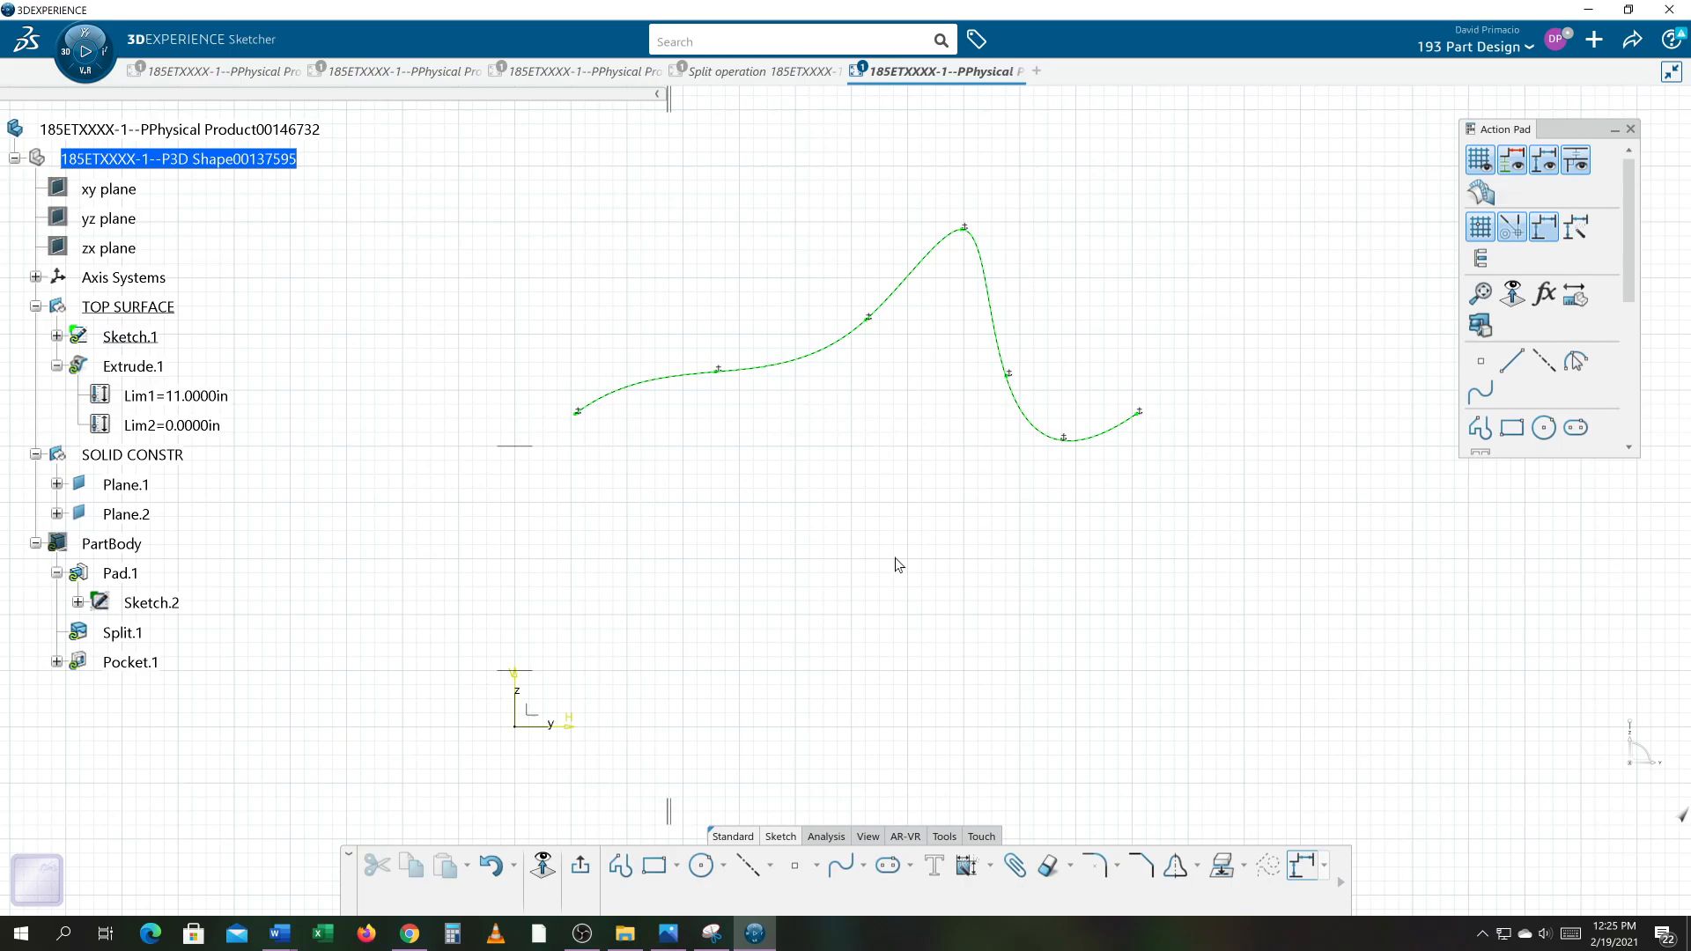
Step: Undo the Fix constraints just applied to the spline's elements
{"action": "middle_click_drag", "start_coordinate": [864, 555], "coordinate": [882, 559]}
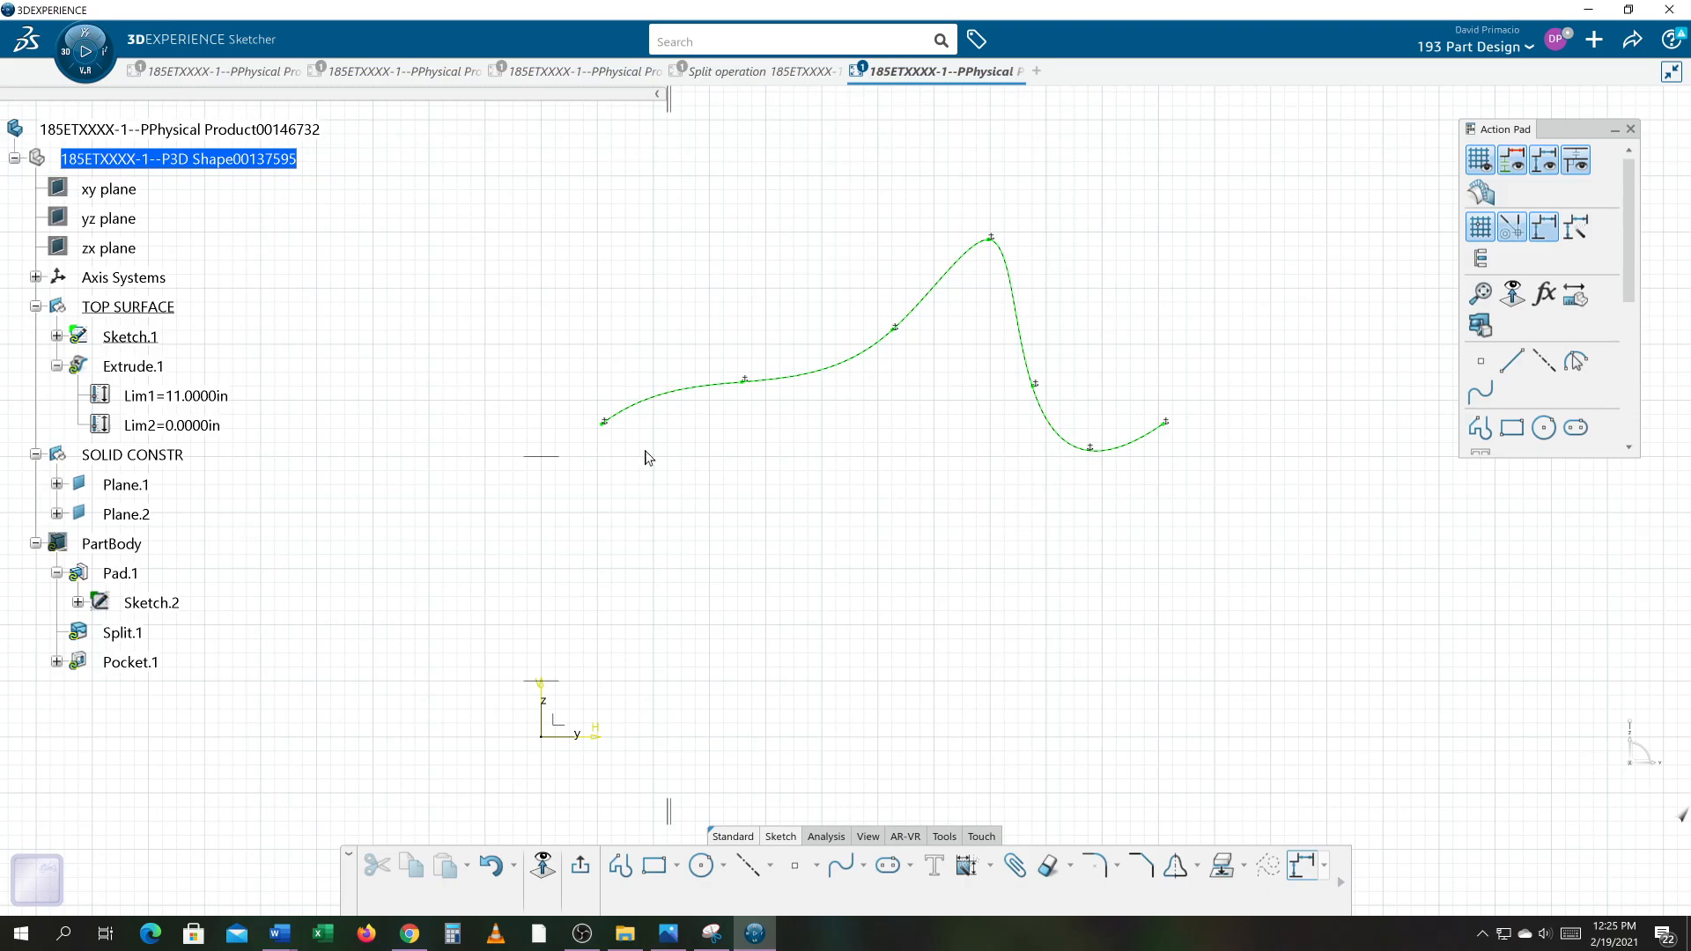
{"action": "scroll", "coordinate": [721, 525], "scroll_direction": "up", "scroll_amount": 2}
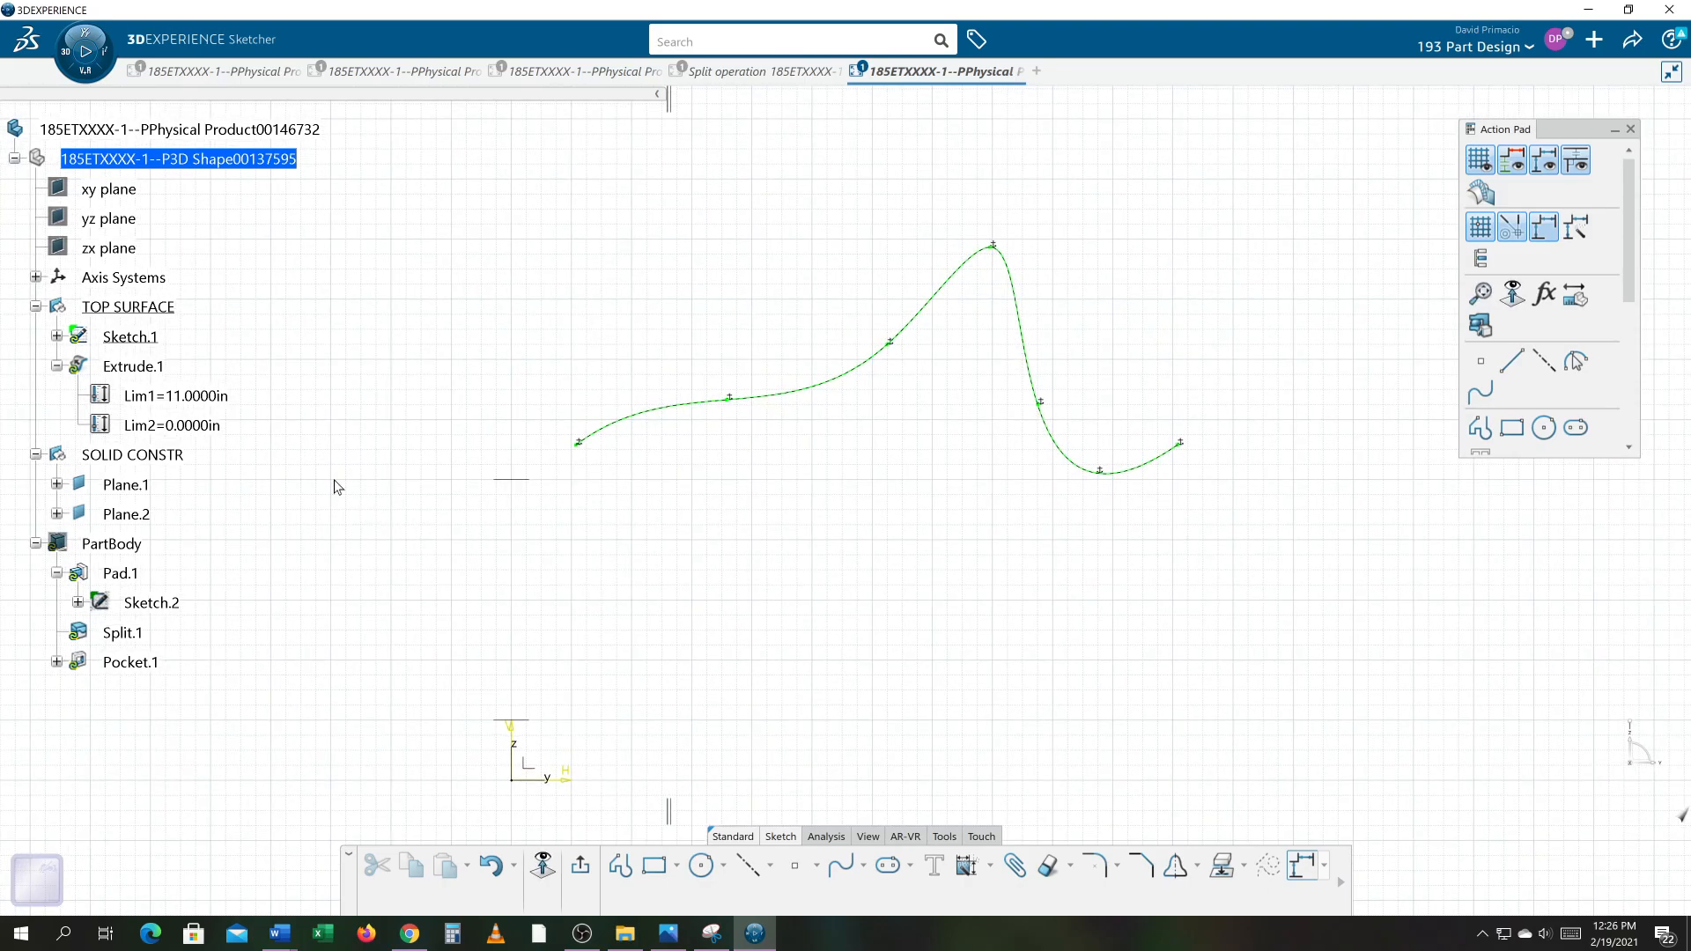
{"action": "right_click", "coordinate": [134, 366]}
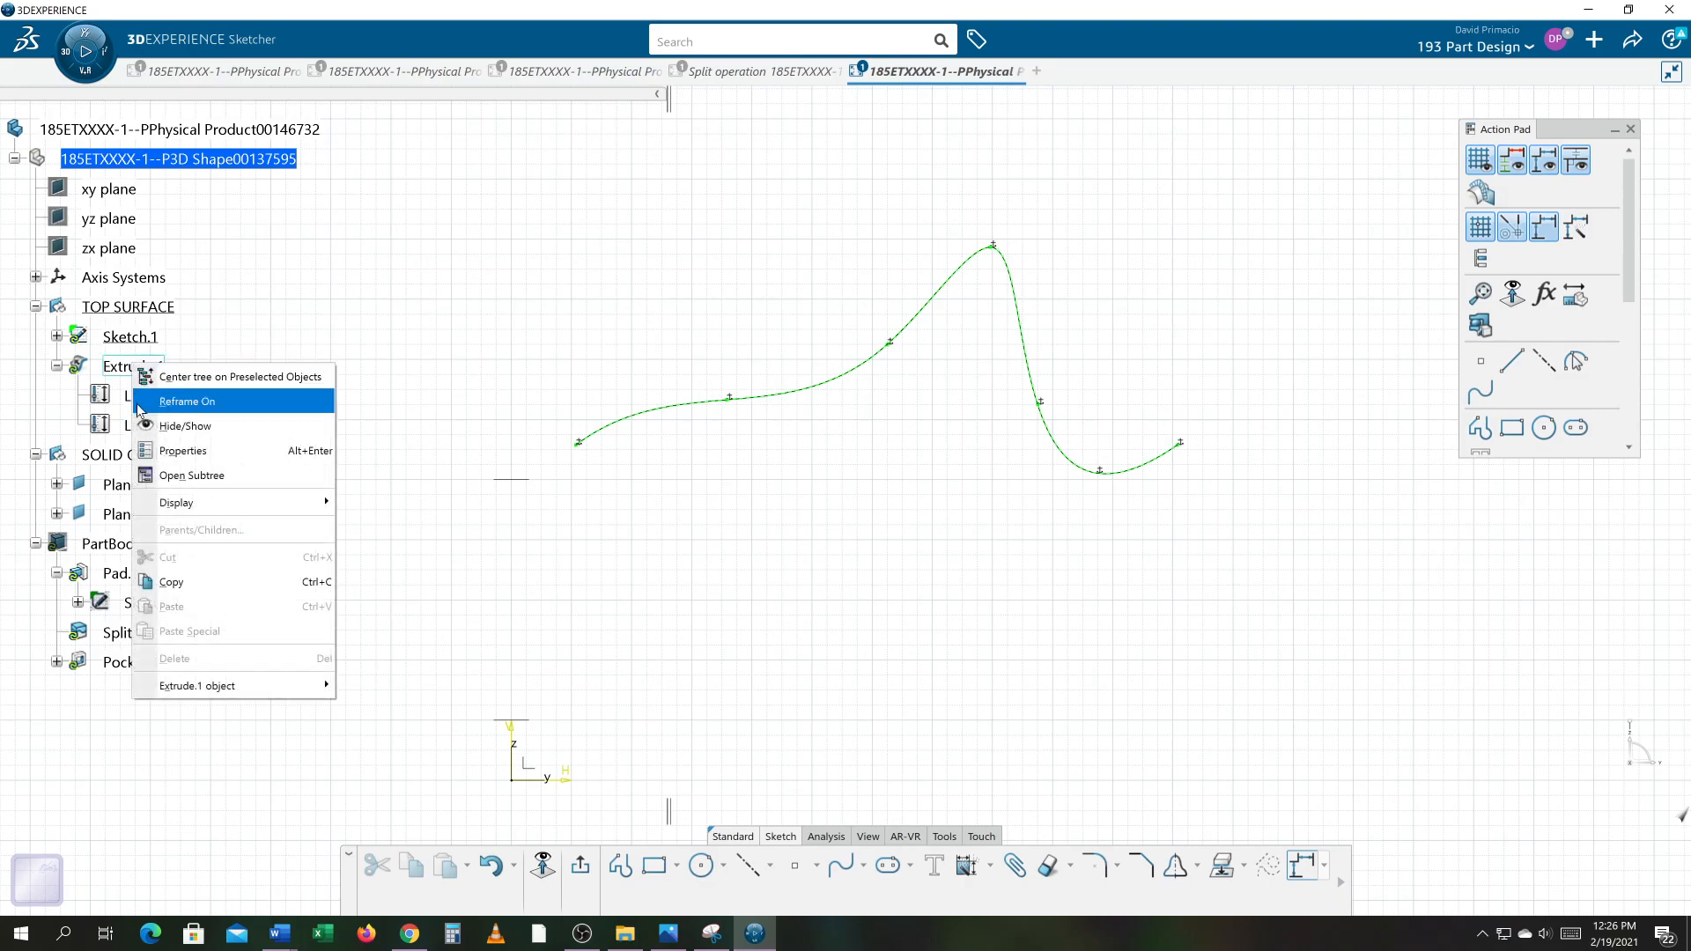
{"action": "left_click", "coordinate": [139, 404]}
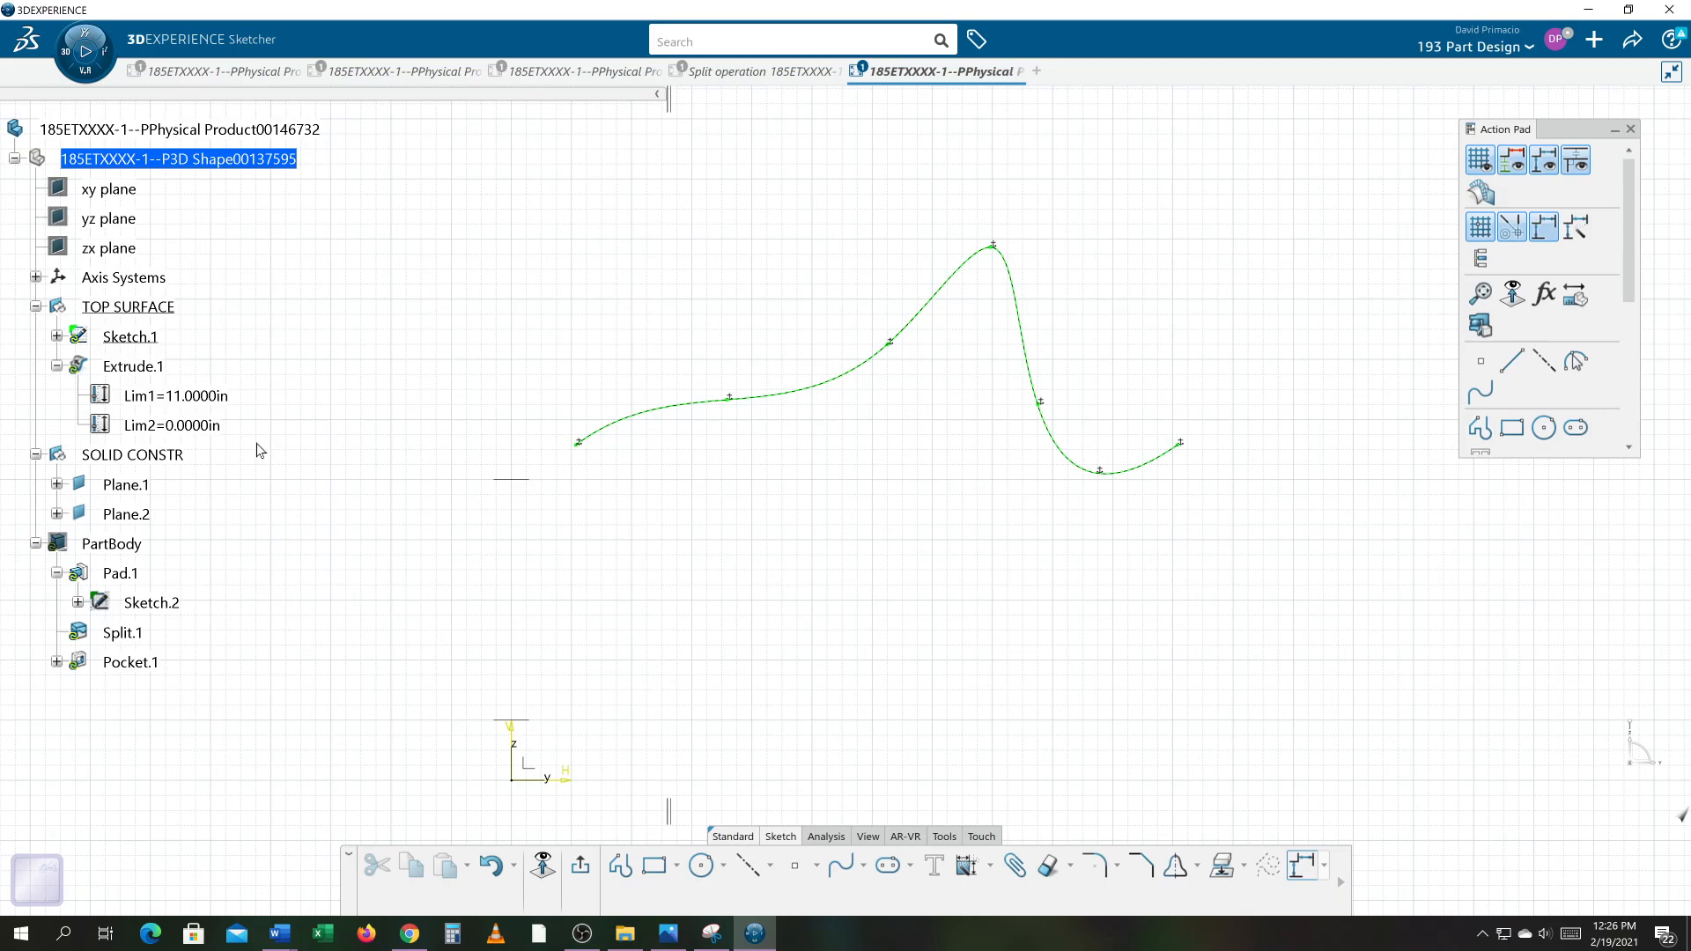
{"action": "key", "text": "ctrl+z"}
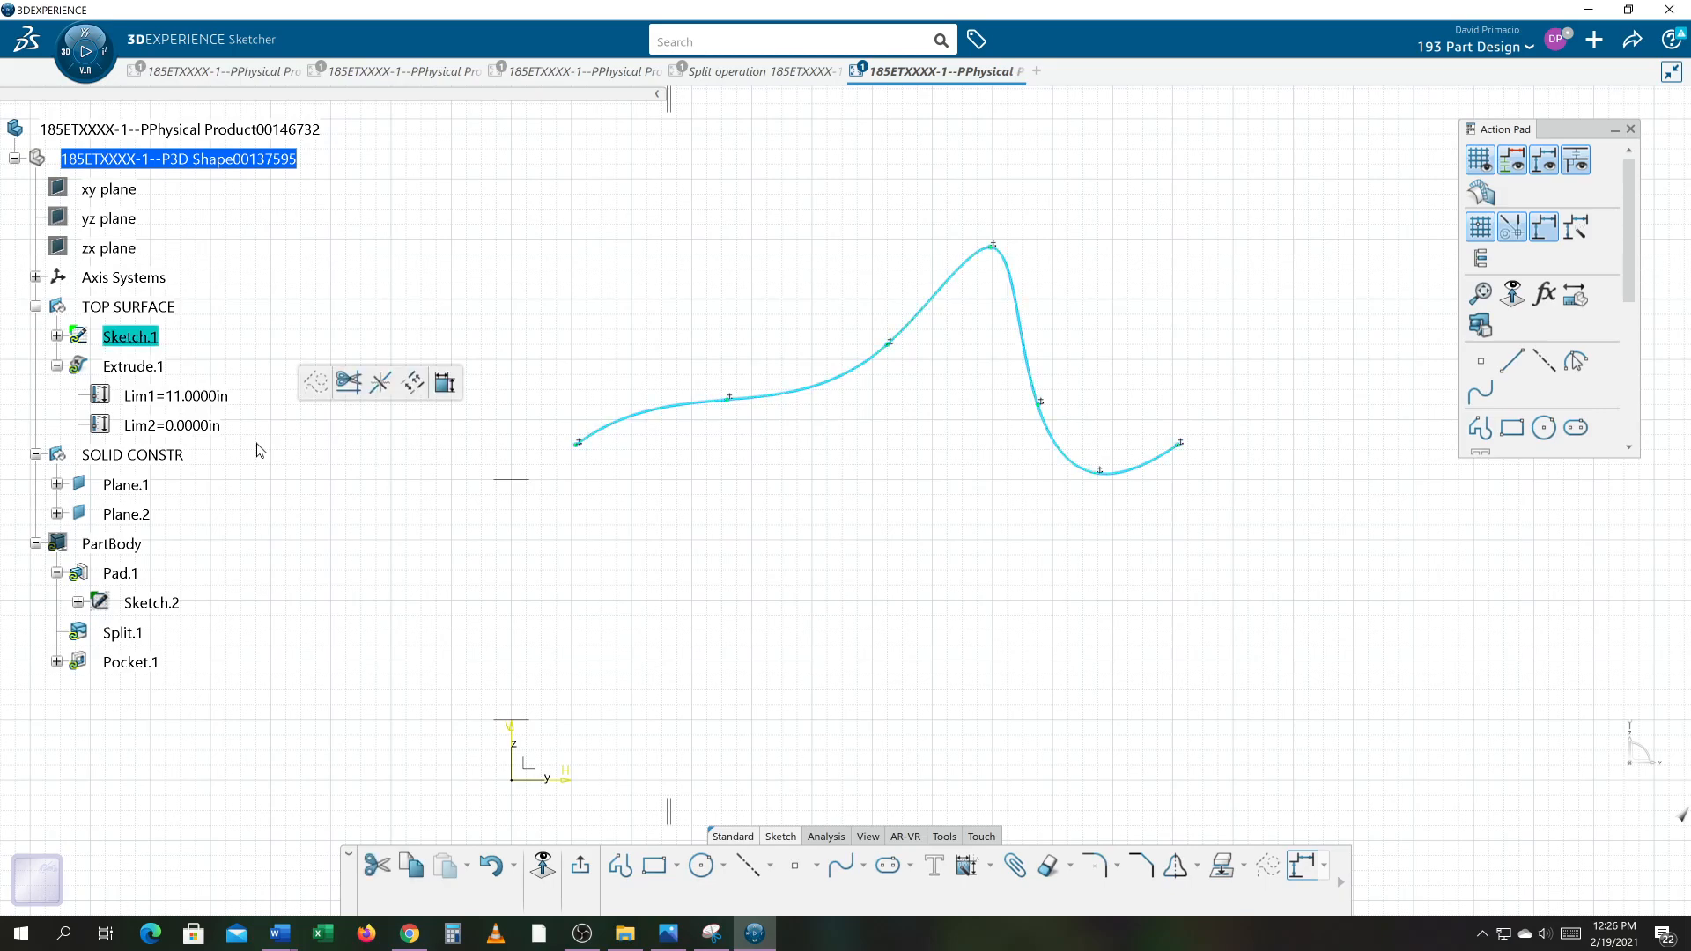
{"action": "key", "text": "ctrl+z"}
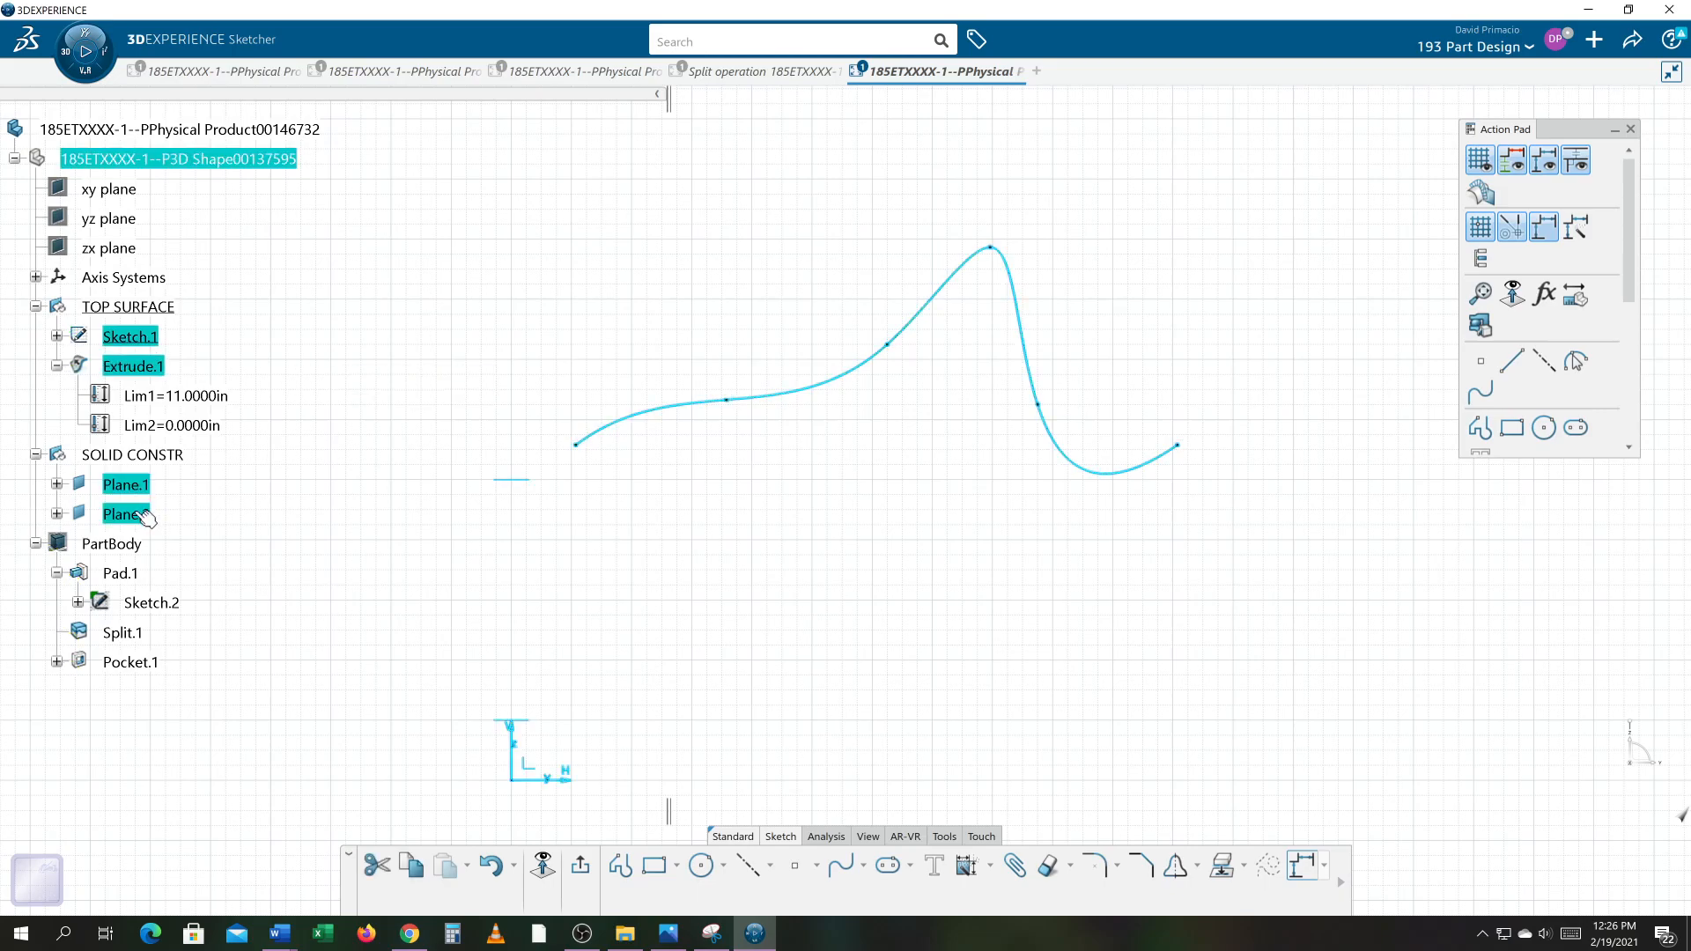
{"action": "left_click", "coordinate": [469, 595]}
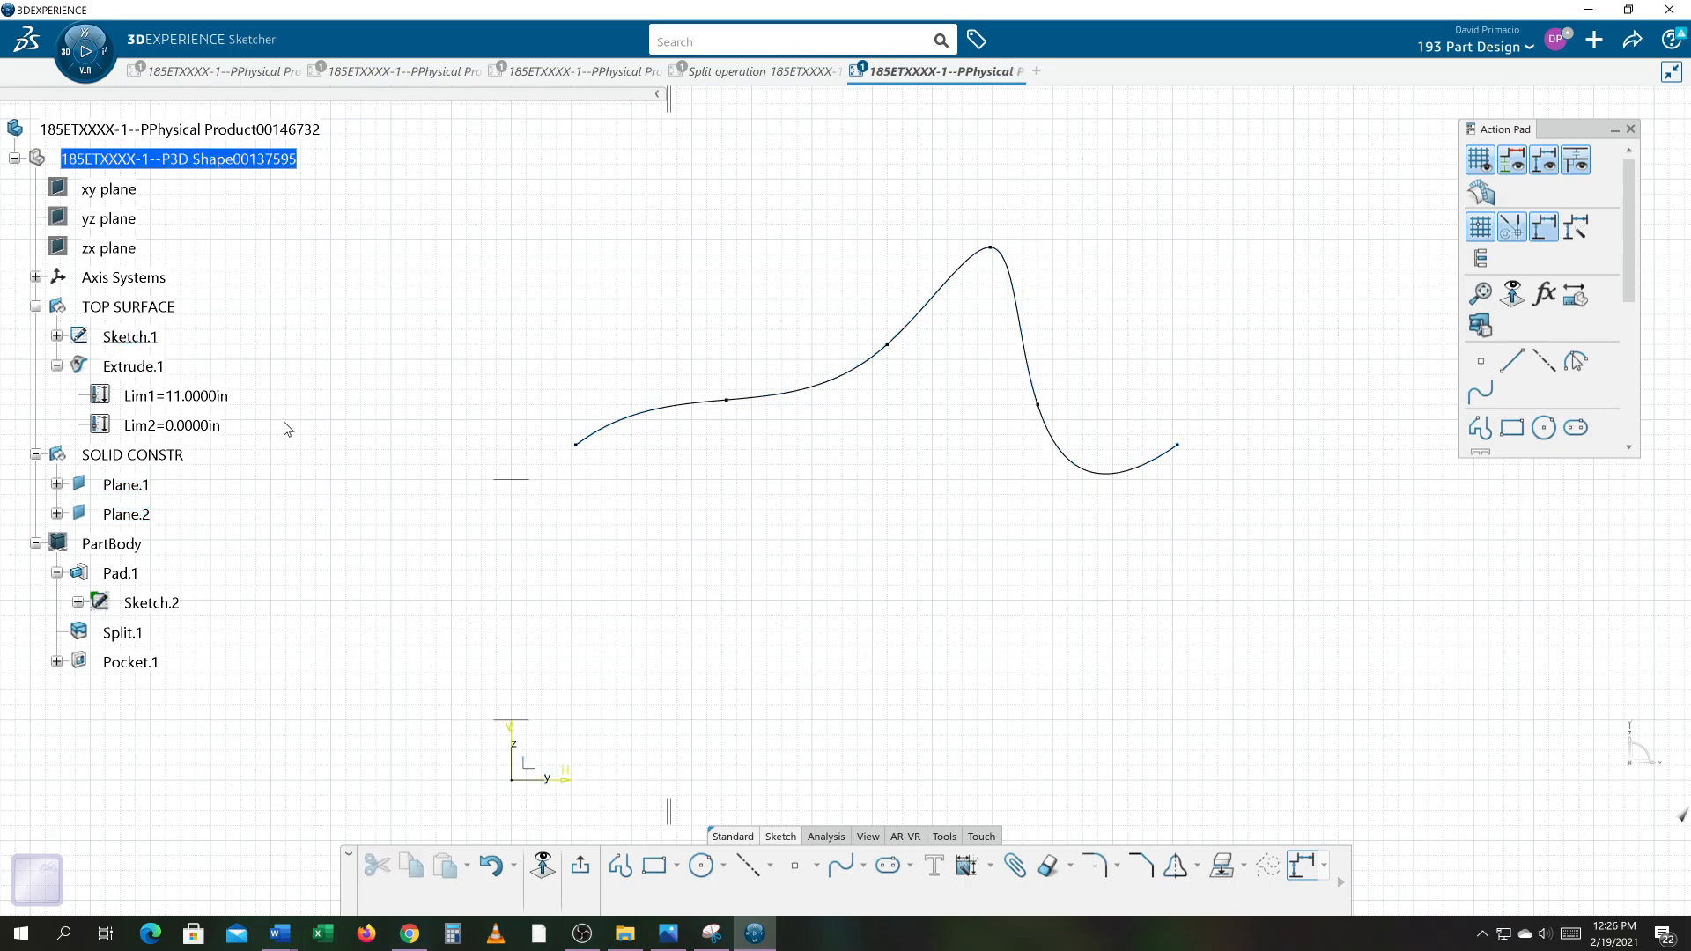
Step: Hide Extrude.1, box-select the spline and apply a Fix constraint to all its elements through the constraint dialog
{"action": "right_click", "coordinate": [140, 367]}
{"action": "left_click", "coordinate": [170, 433]}
{"action": "scroll", "coordinate": [978, 497], "scroll_direction": "down", "scroll_amount": 2}
{"action": "mouse_move", "coordinate": [447, 171]}
{"action": "left_mouse_down"}
{"action": "mouse_move", "coordinate": [902, 702]}
{"action": "mouse_move", "coordinate": [1224, 773]}
{"action": "left_mouse_up"}
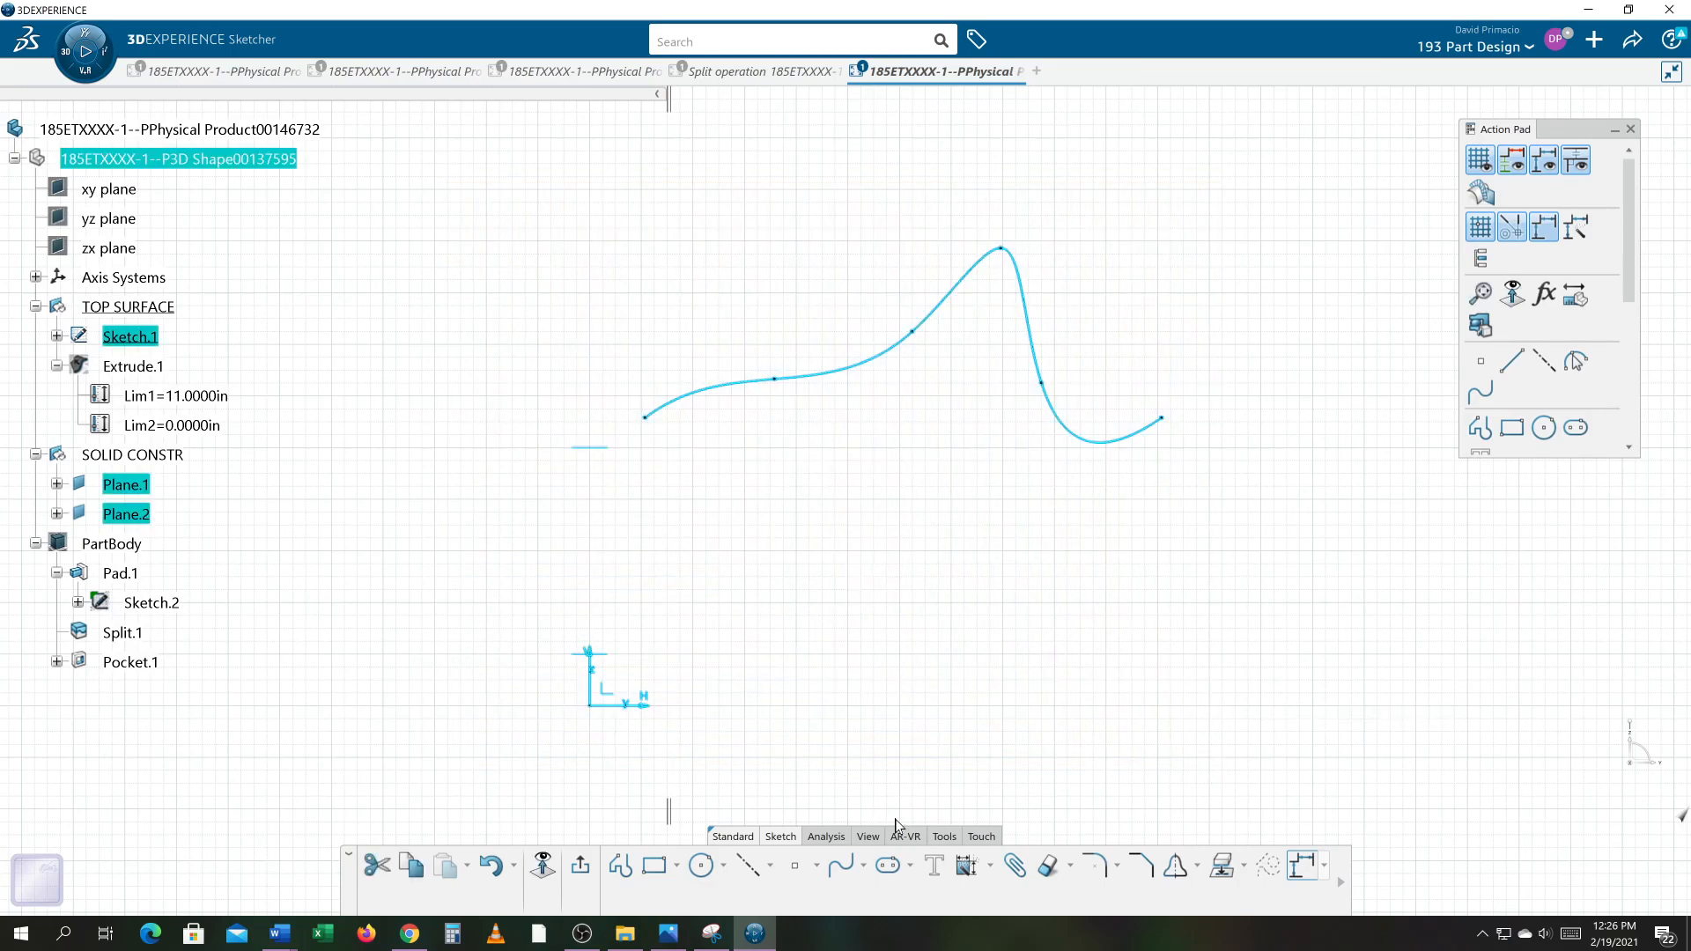
{"action": "left_click", "coordinate": [990, 868]}
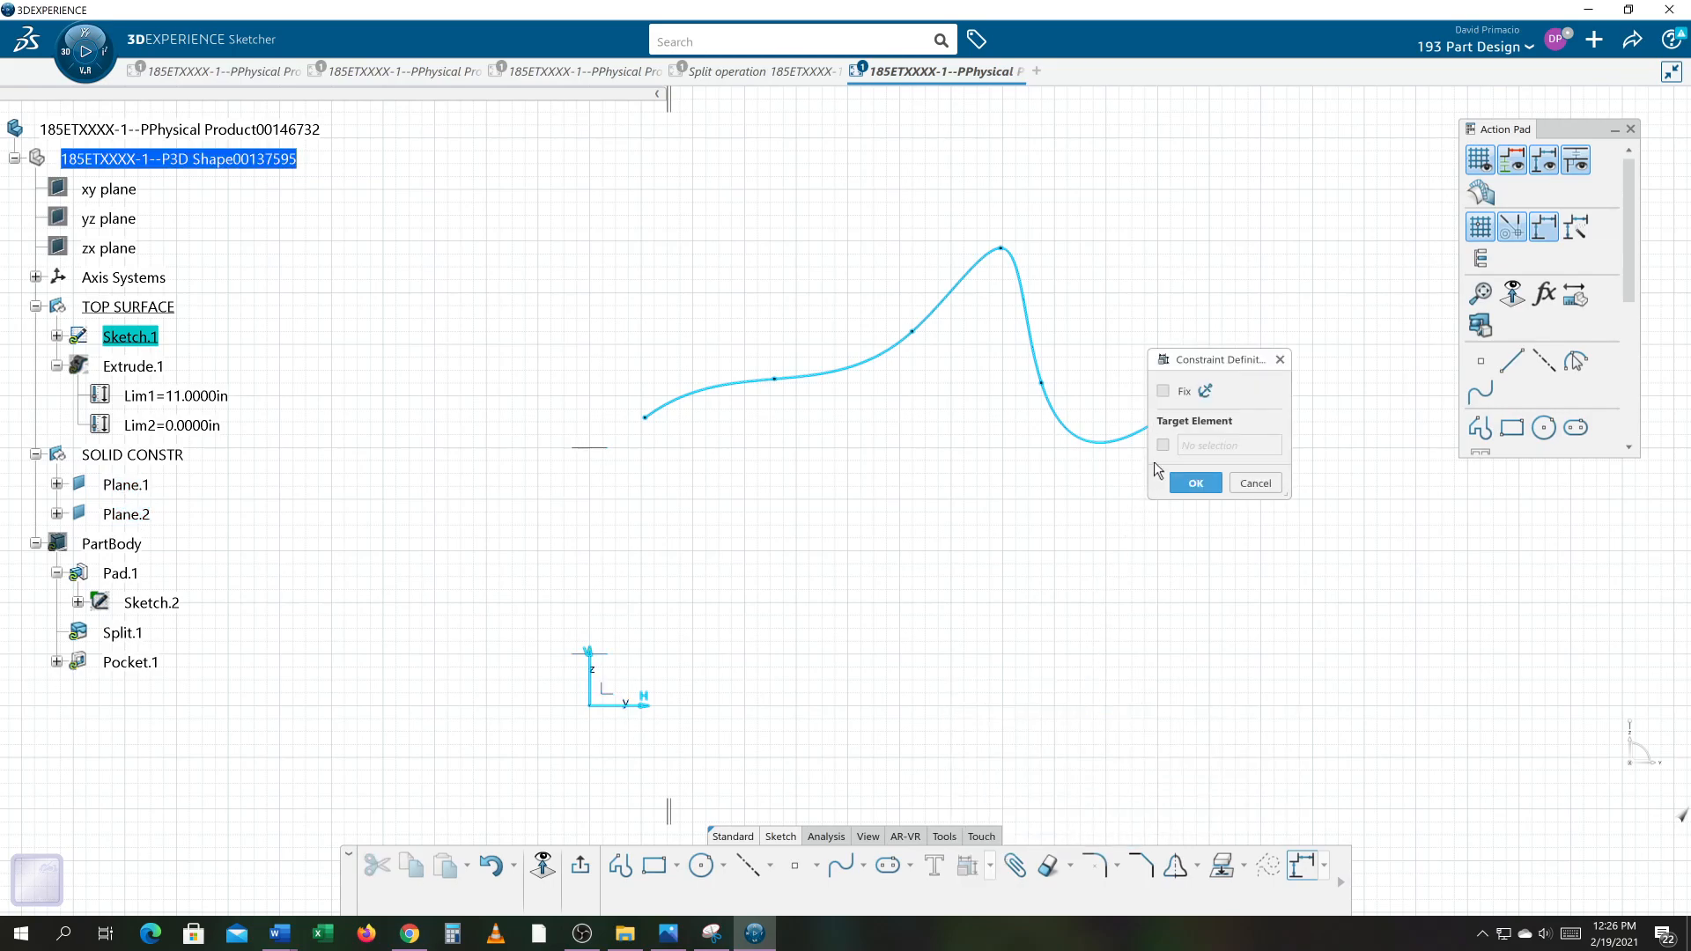
{"action": "left_click", "coordinate": [1163, 390]}
{"action": "left_click", "coordinate": [1196, 483]}
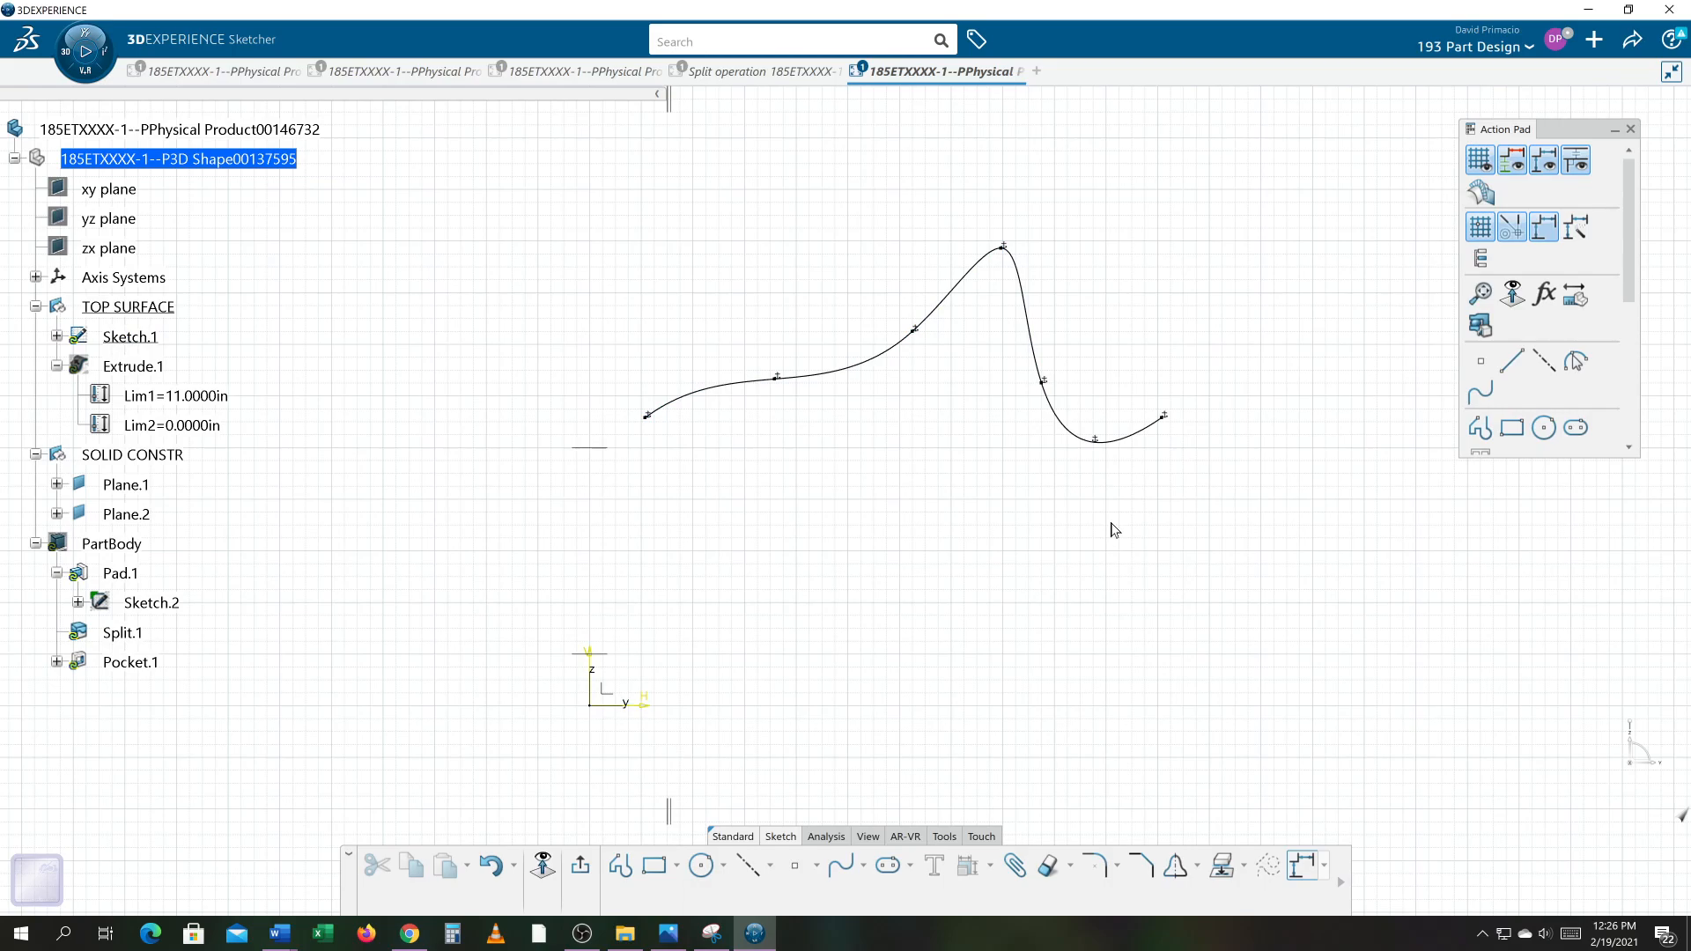
Step: Undo the Fix constraint applied to all the spline's elements
{"action": "mouse_move", "coordinate": [1111, 530]}
{"action": "middle_mouse_down"}
{"action": "mouse_move", "coordinate": [928, 525]}
{"action": "mouse_move", "coordinate": [929, 543]}
{"action": "mouse_move", "coordinate": [1024, 547]}
{"action": "middle_mouse_up"}
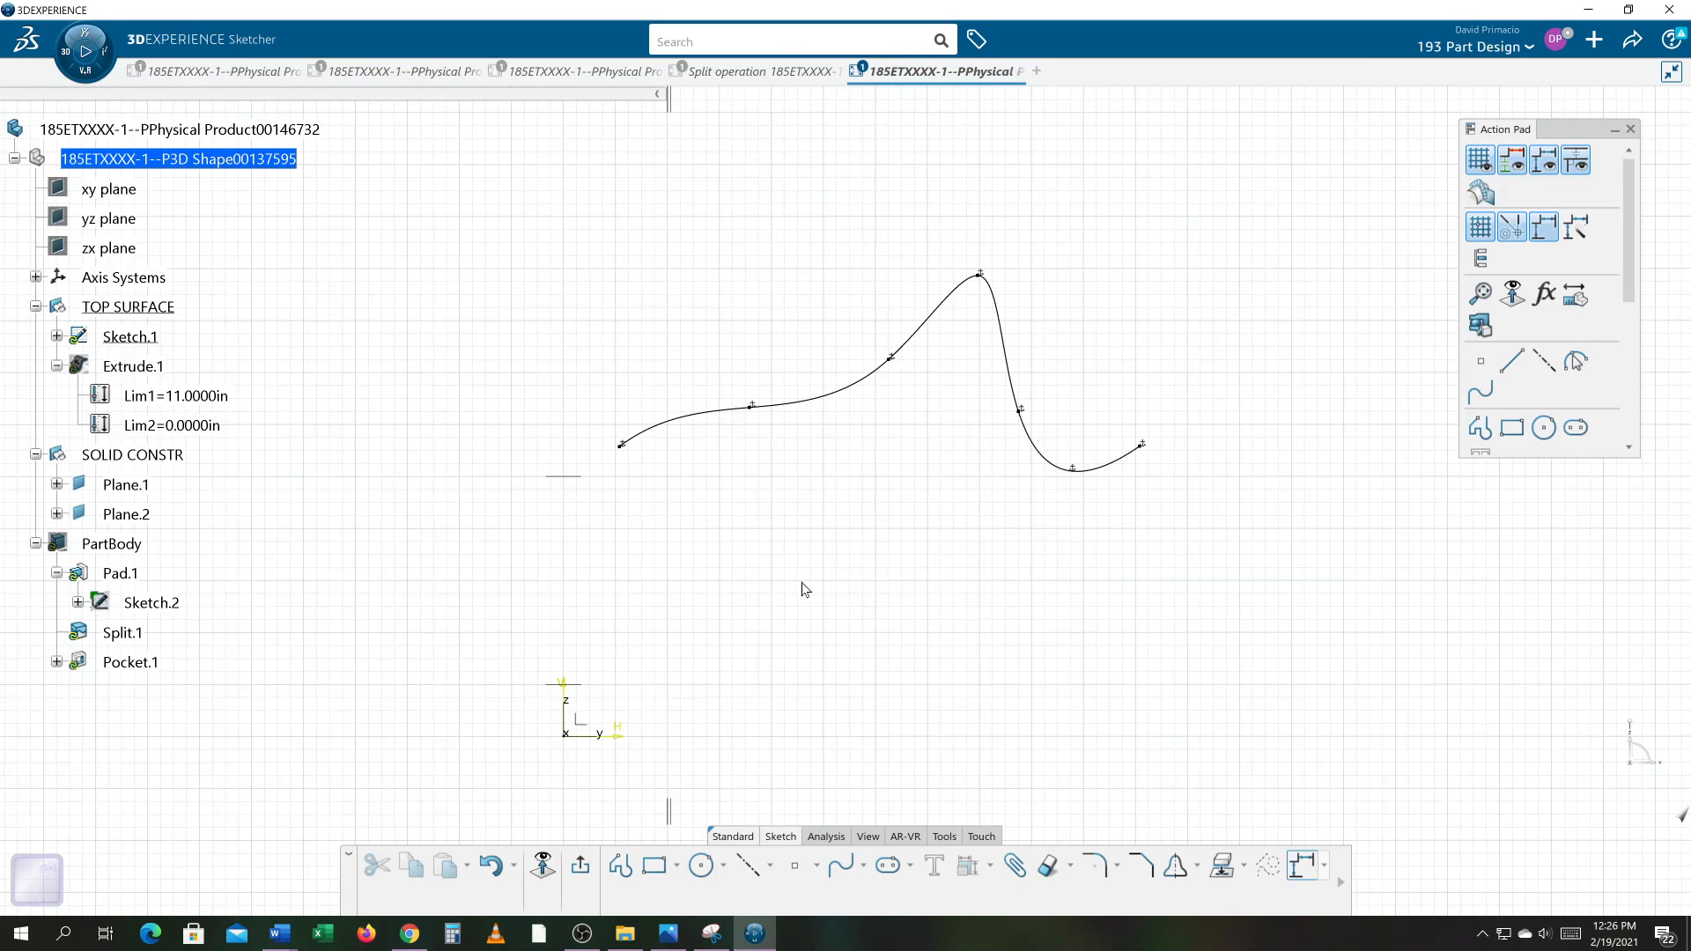
{"action": "middle_click_drag", "start_coordinate": [774, 569], "coordinate": [779, 532]}
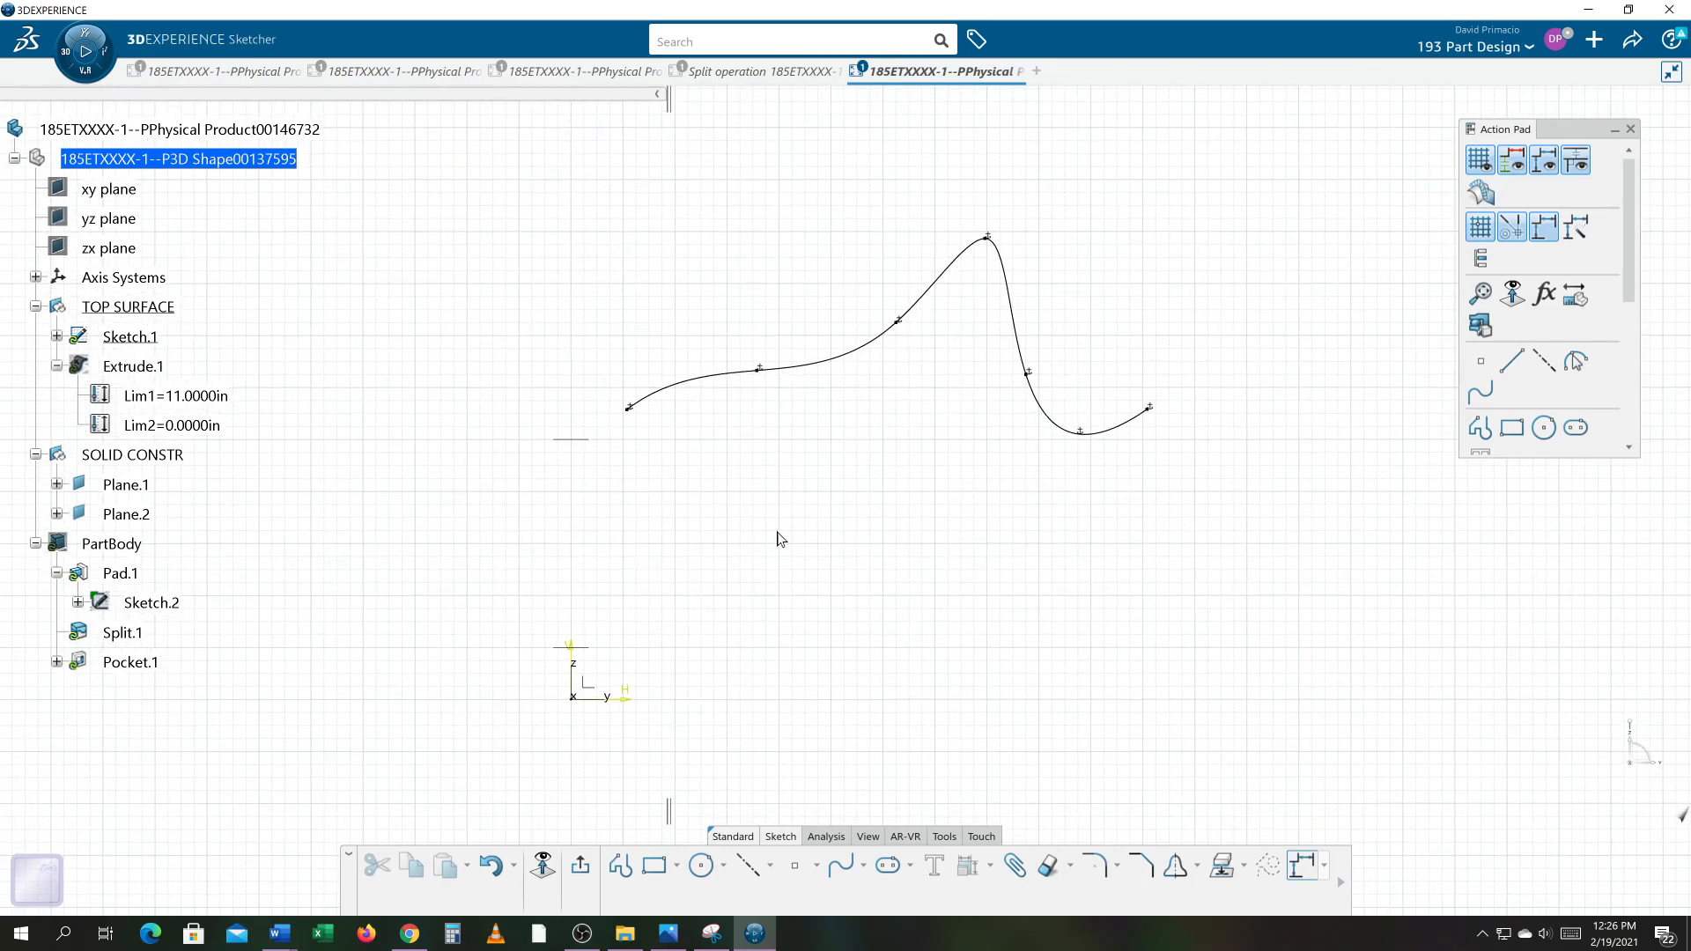
{"action": "left_click", "coordinate": [674, 387]}
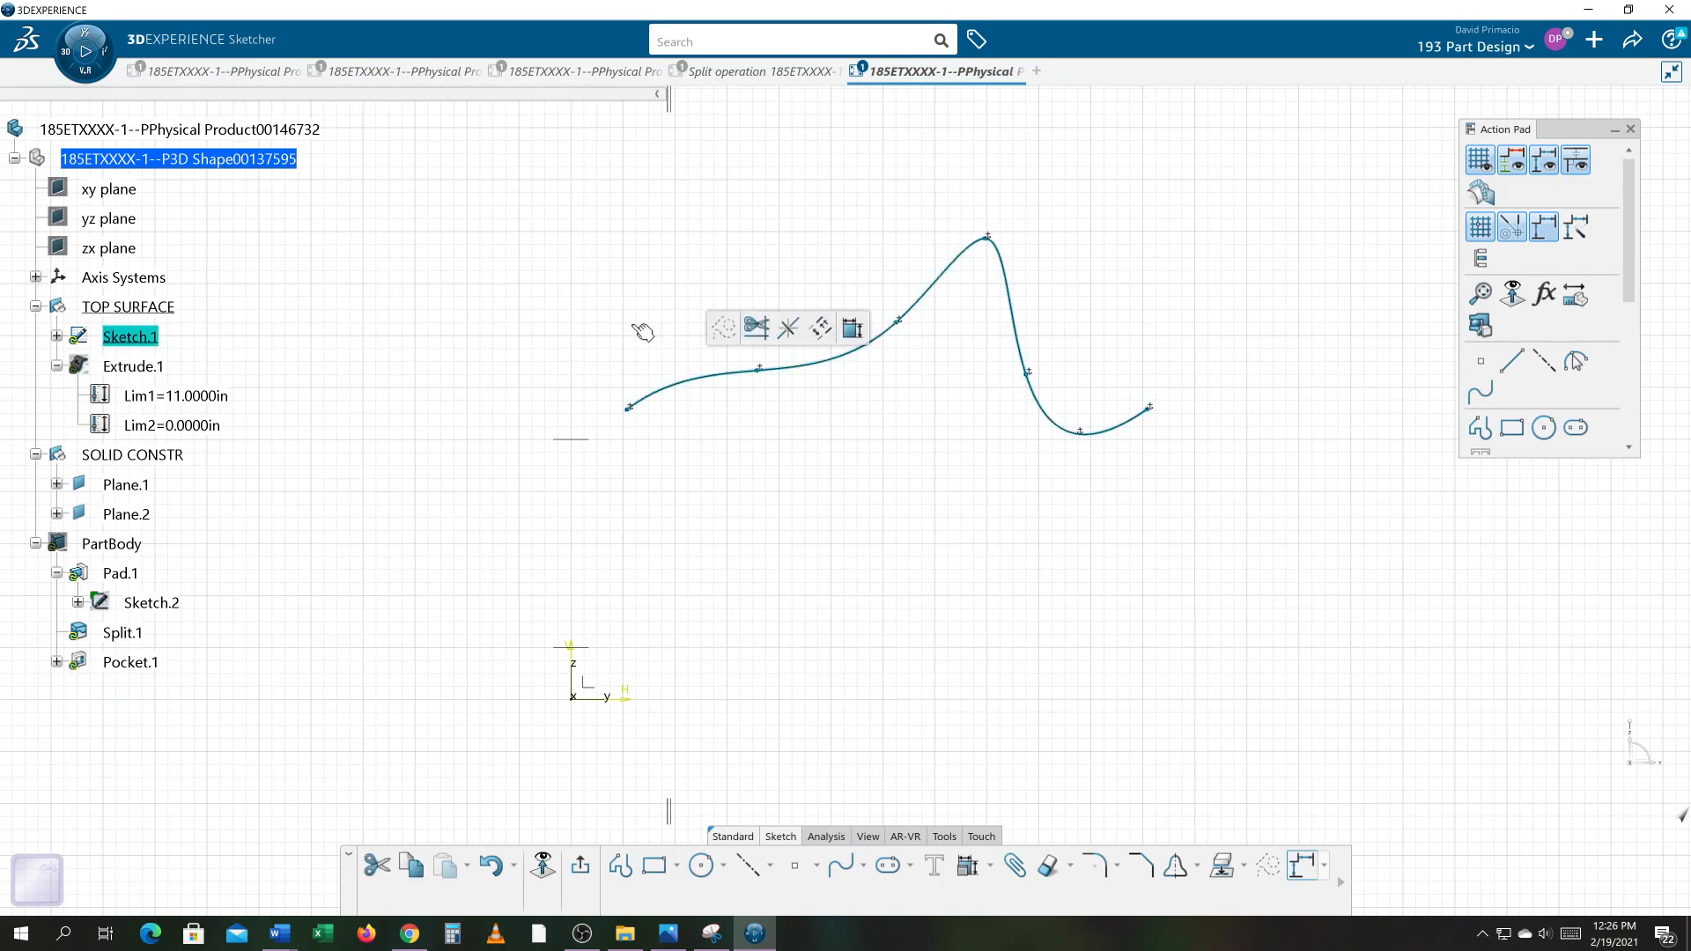
{"action": "left_click", "coordinate": [575, 348]}
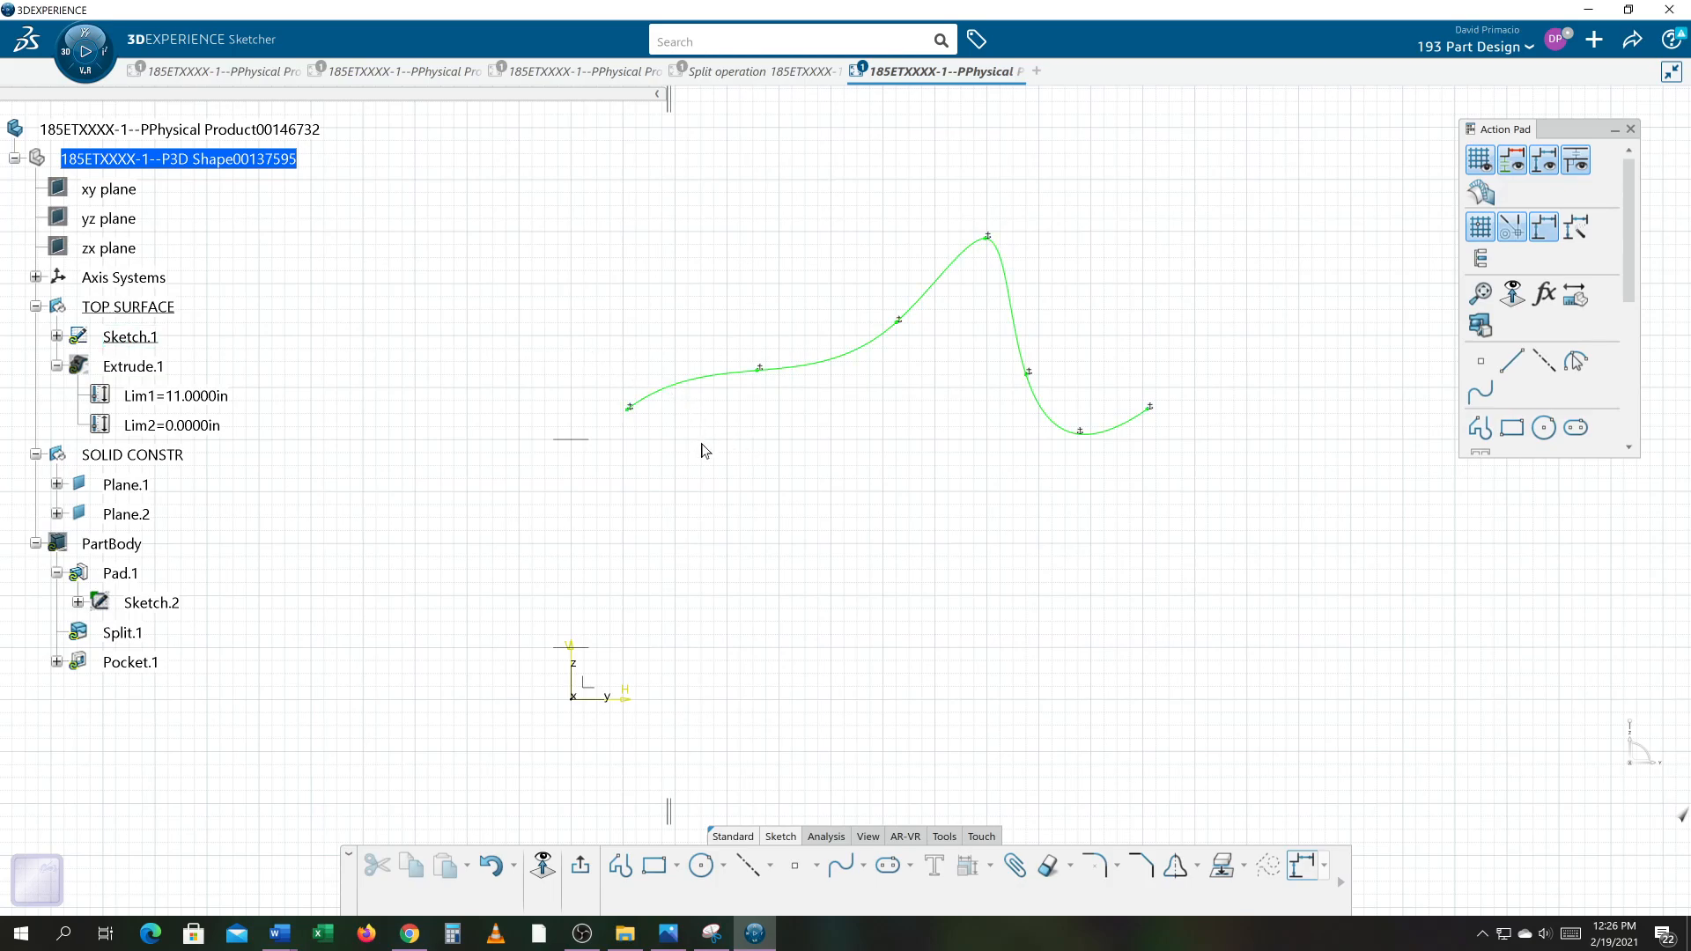
{"action": "middle_click_drag", "start_coordinate": [771, 493], "coordinate": [751, 490]}
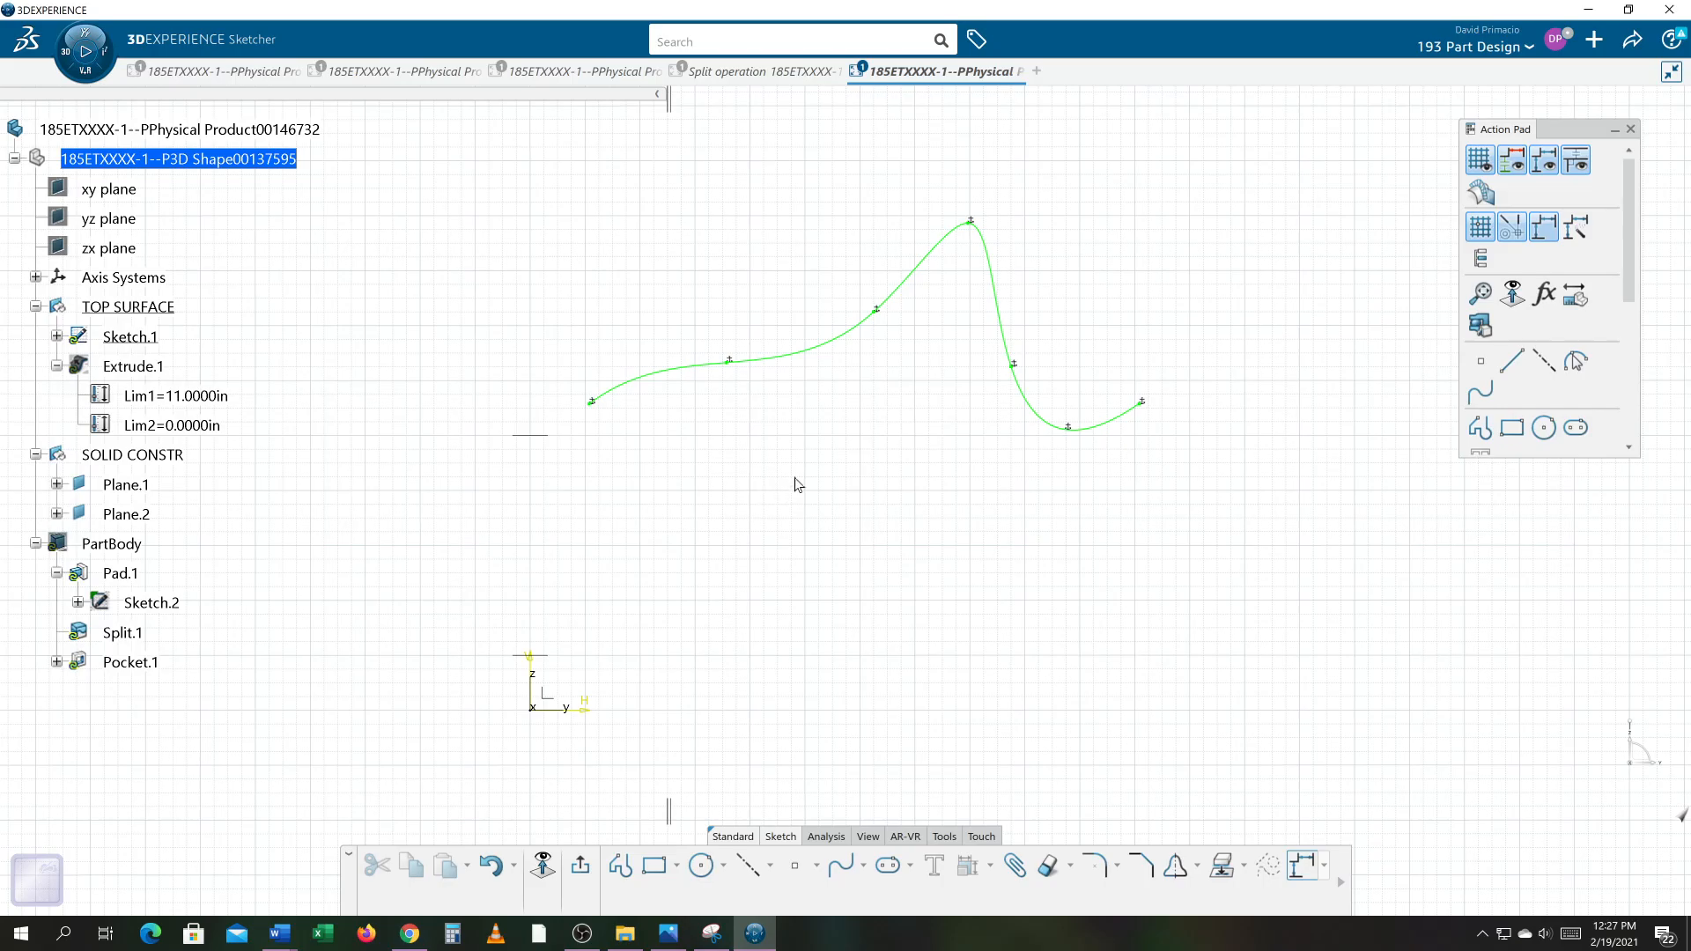
{"action": "mouse_move", "coordinate": [881, 461]}
{"action": "middle_mouse_down"}
{"action": "mouse_move", "coordinate": [801, 487]}
{"action": "mouse_move", "coordinate": [816, 446]}
{"action": "mouse_move", "coordinate": [948, 393]}
{"action": "mouse_move", "coordinate": [913, 423]}
{"action": "mouse_move", "coordinate": [943, 391]}
{"action": "middle_mouse_up"}
{"action": "left_click", "coordinate": [979, 351]}
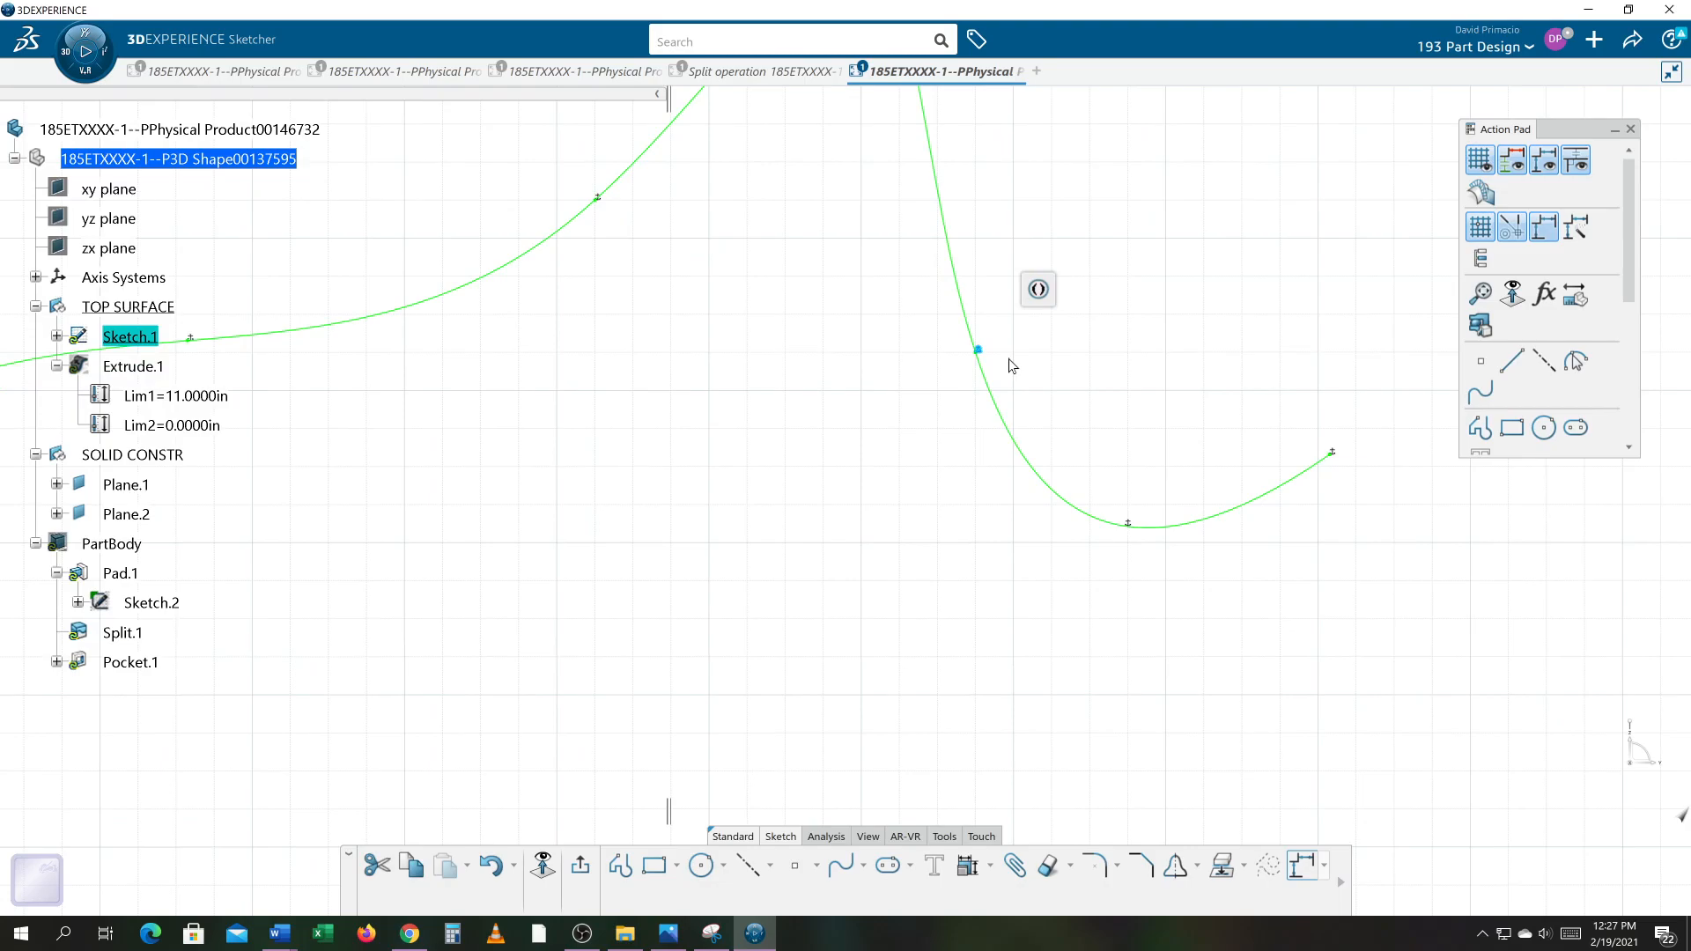
{"action": "key", "text": "Escape"}
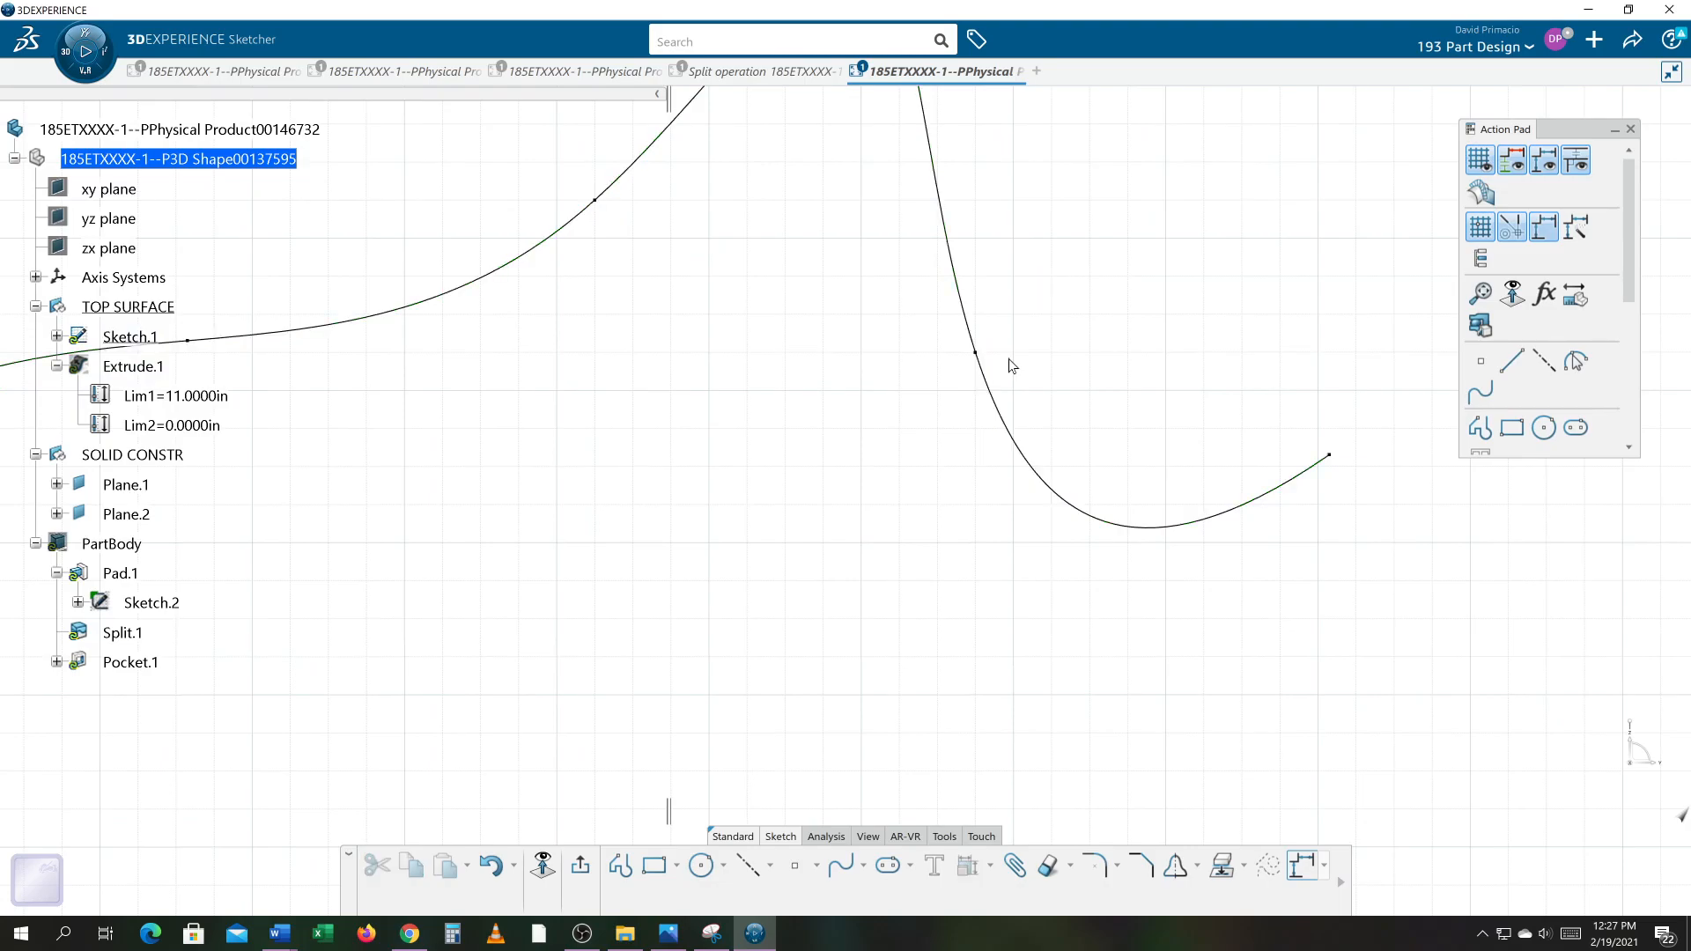
{"action": "key", "text": "ctrl+z"}
{"action": "left_click", "coordinate": [937, 390]}
{"action": "middle_click_drag", "start_coordinate": [937, 388], "coordinate": [917, 424]}
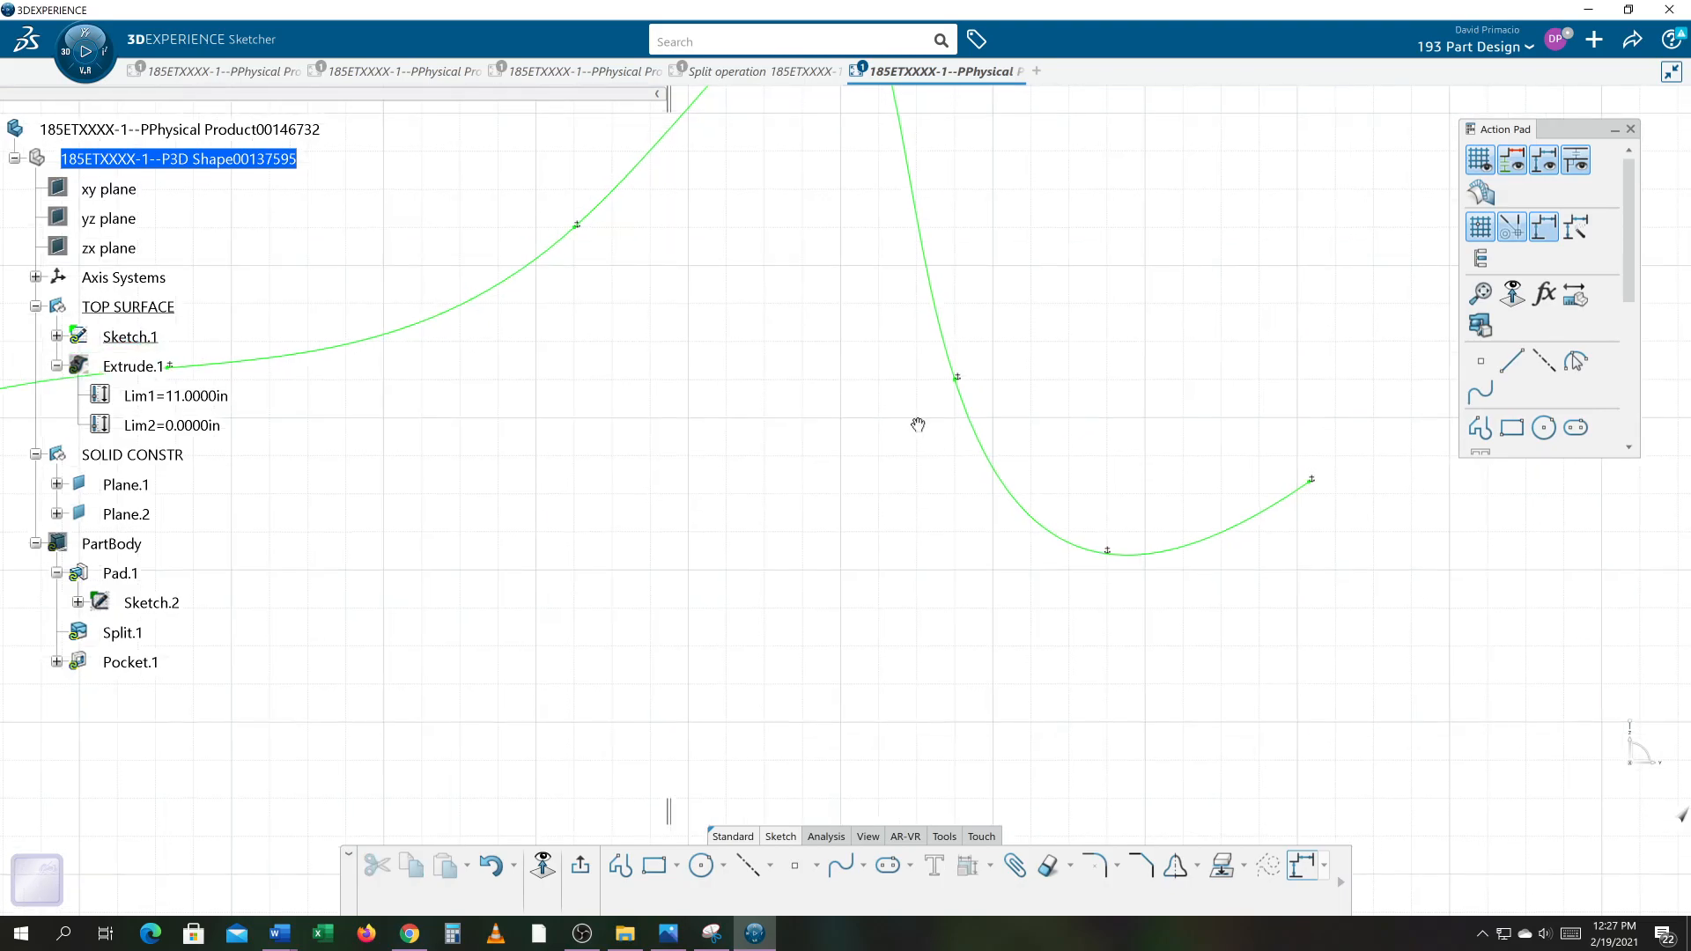
{"action": "left_click", "coordinate": [957, 377]}
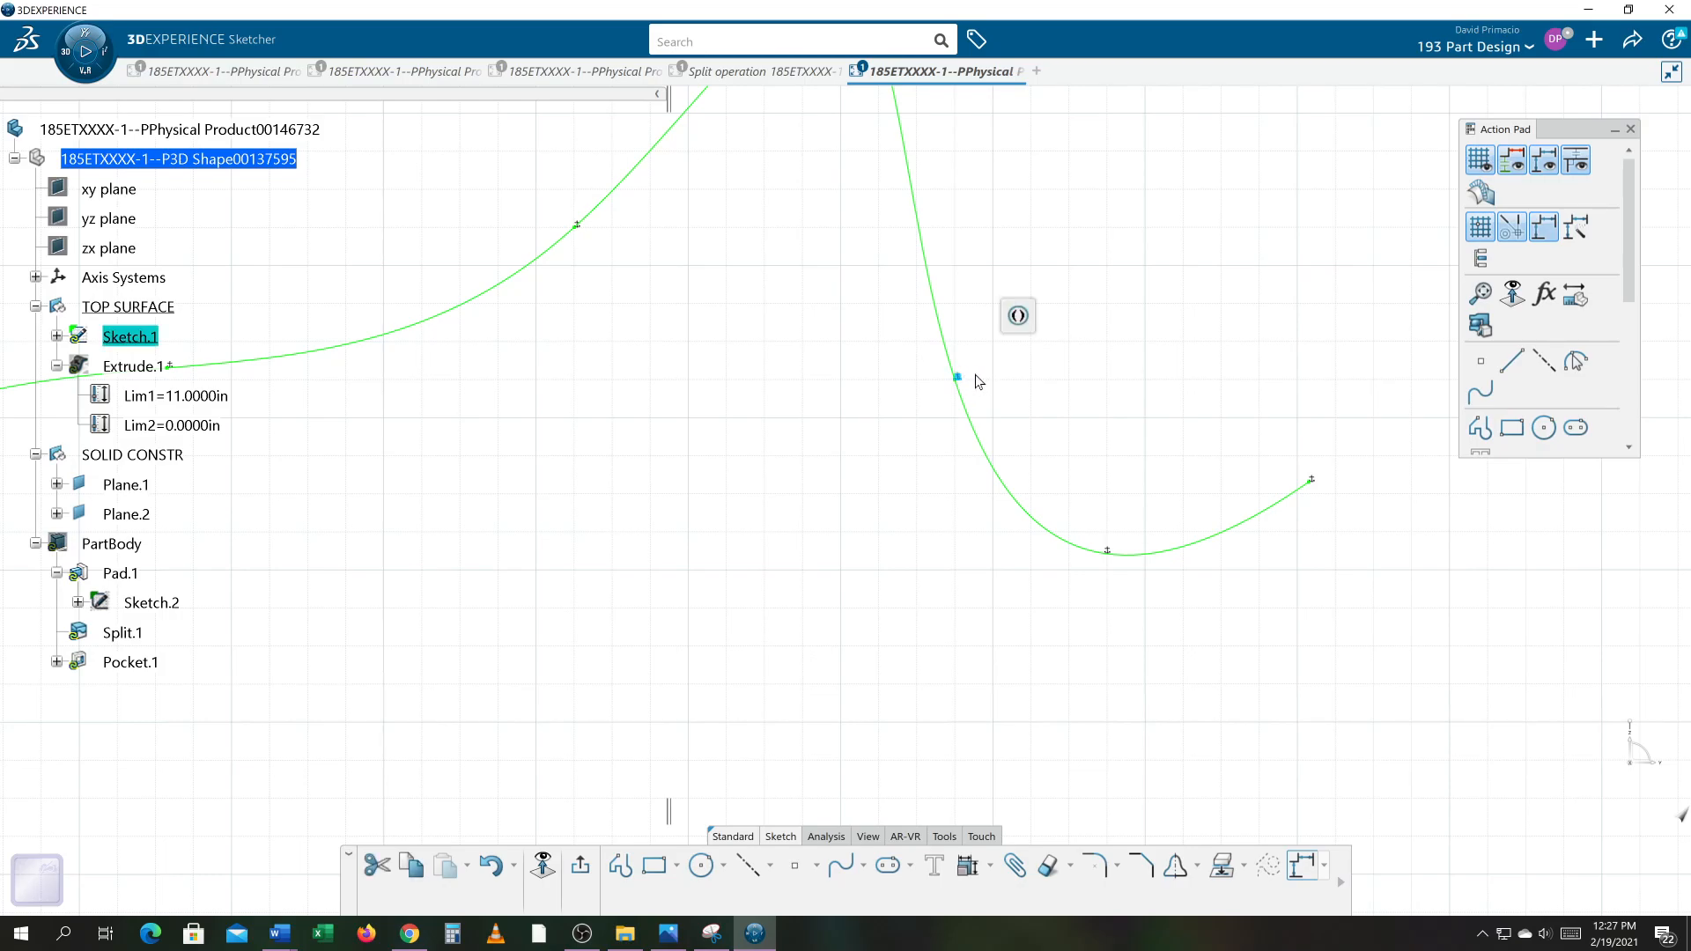
{"action": "left_click", "coordinate": [975, 374]}
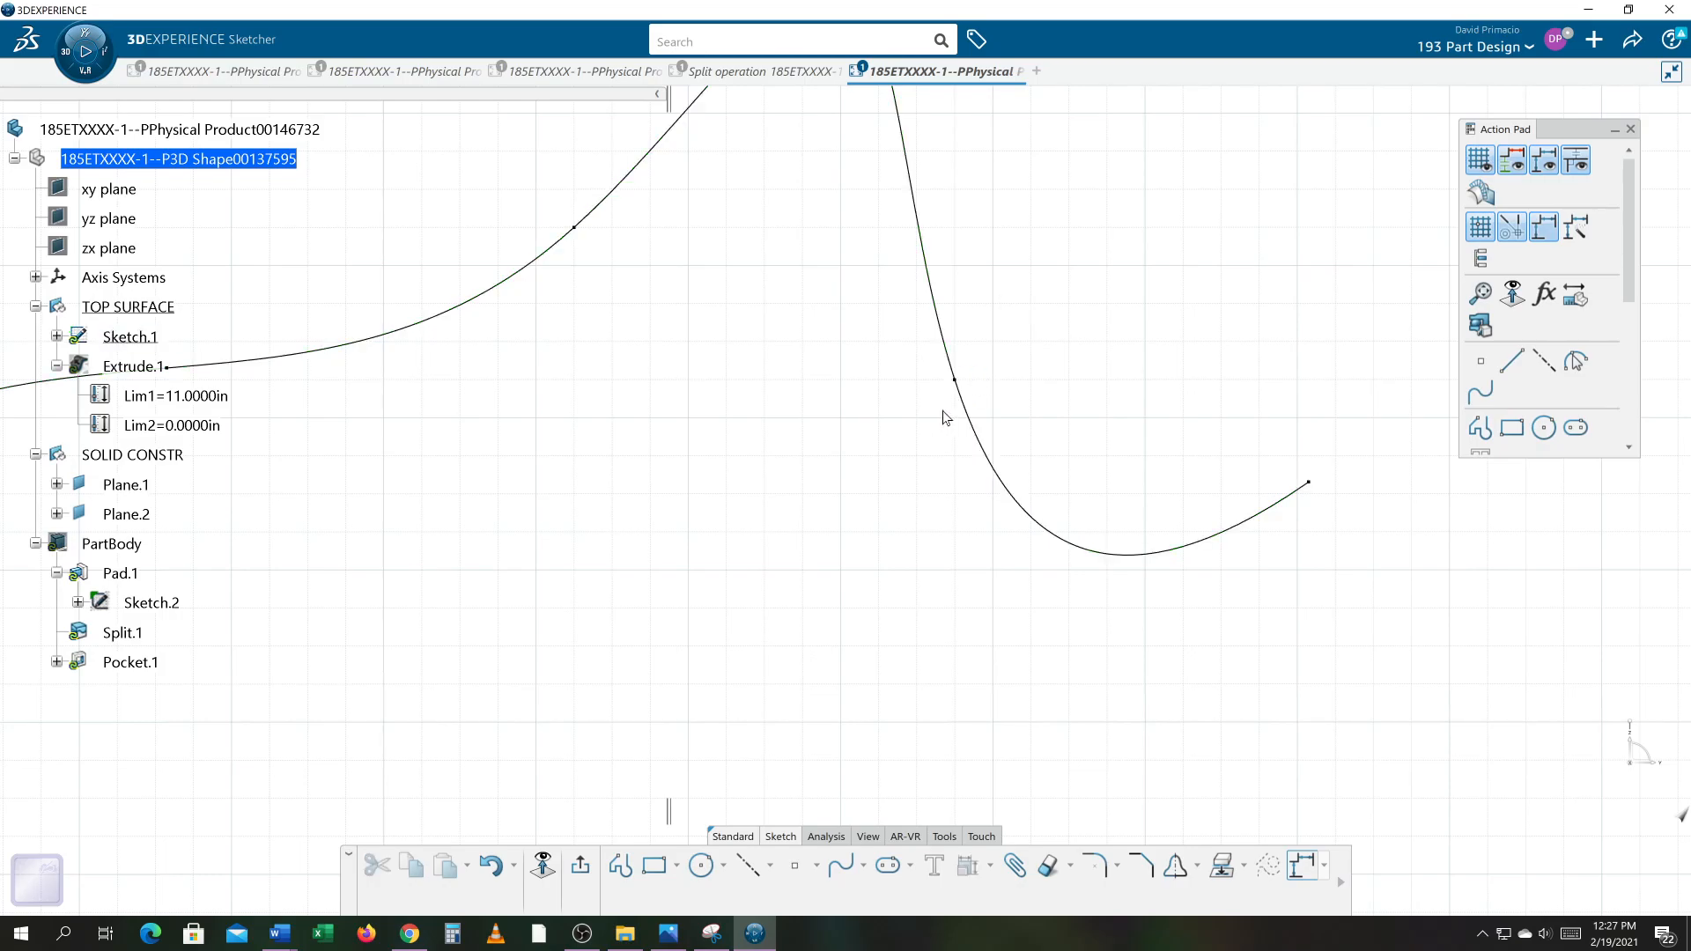
{"action": "mouse_move", "coordinate": [766, 468]}
{"action": "middle_mouse_down"}
{"action": "mouse_move", "coordinate": [796, 462]}
{"action": "mouse_move", "coordinate": [796, 491]}
{"action": "middle_mouse_up"}
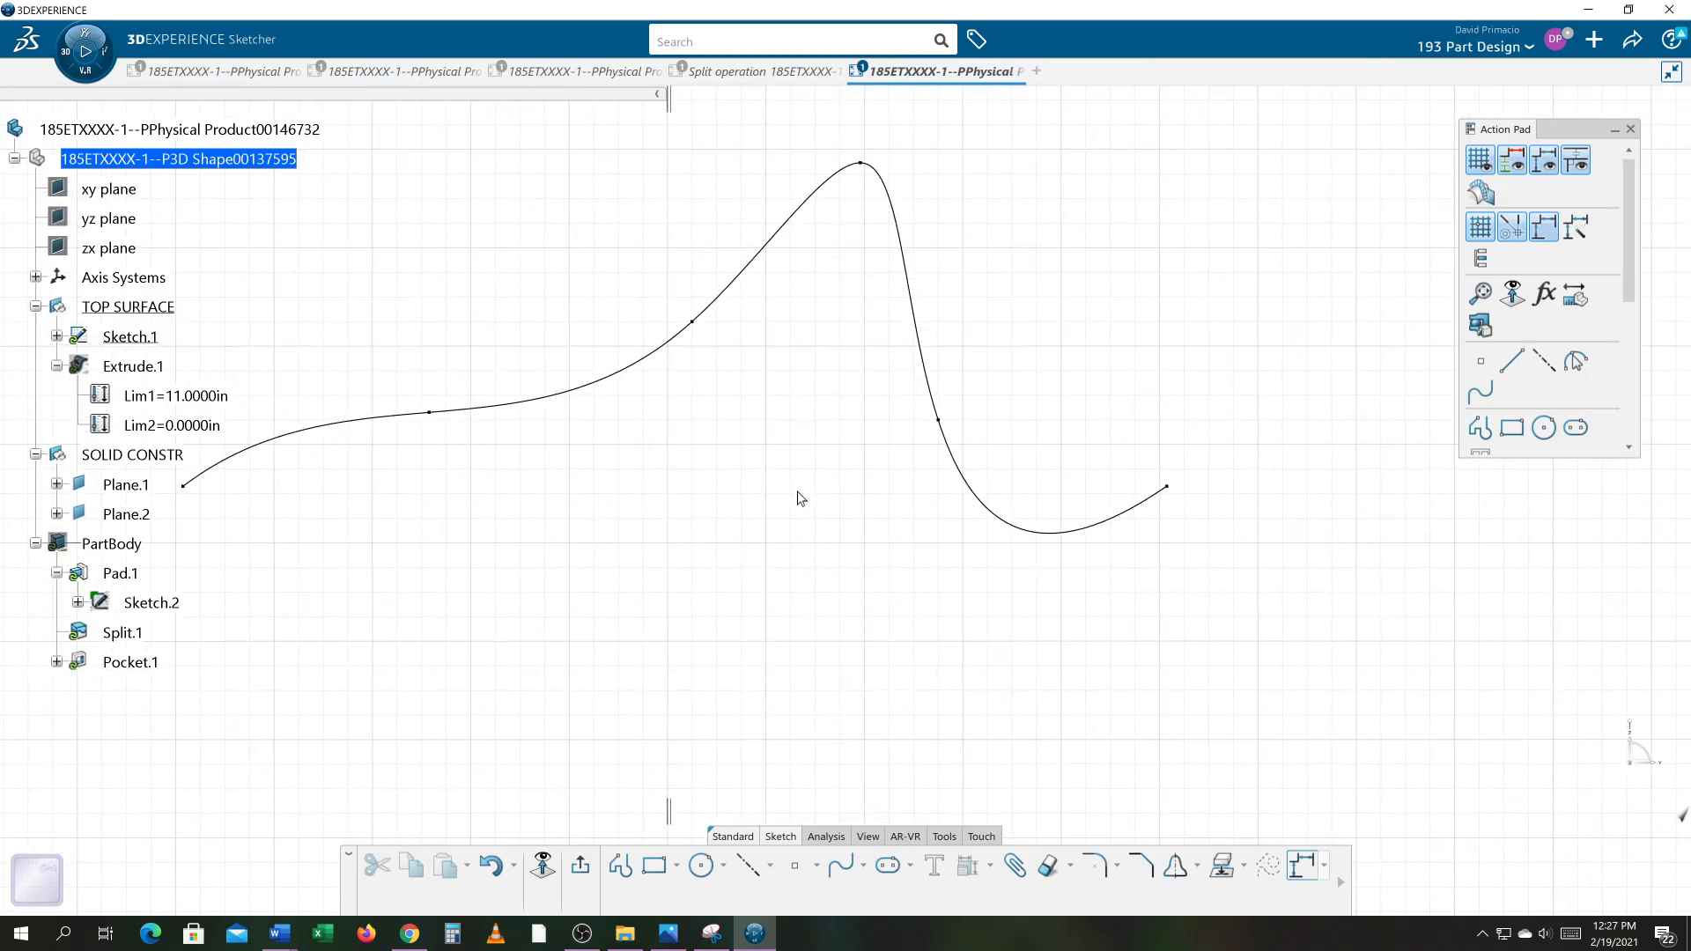
{"action": "key", "text": "alt+Tab"}
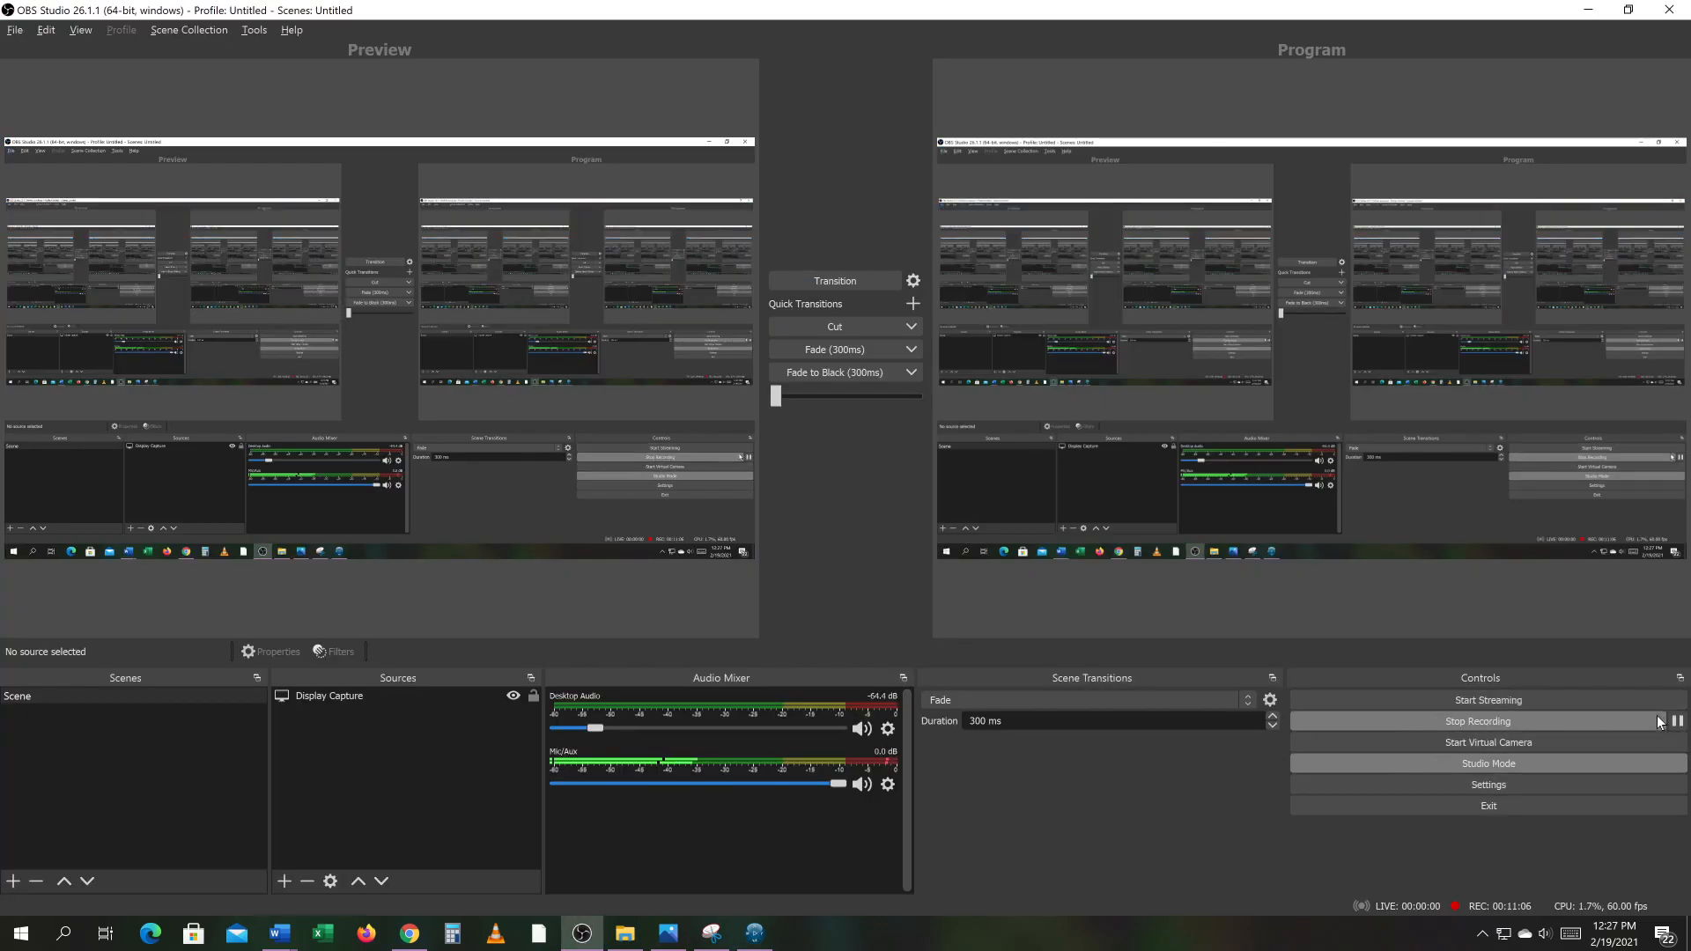
{"action": "left_click", "coordinate": [1676, 723]}
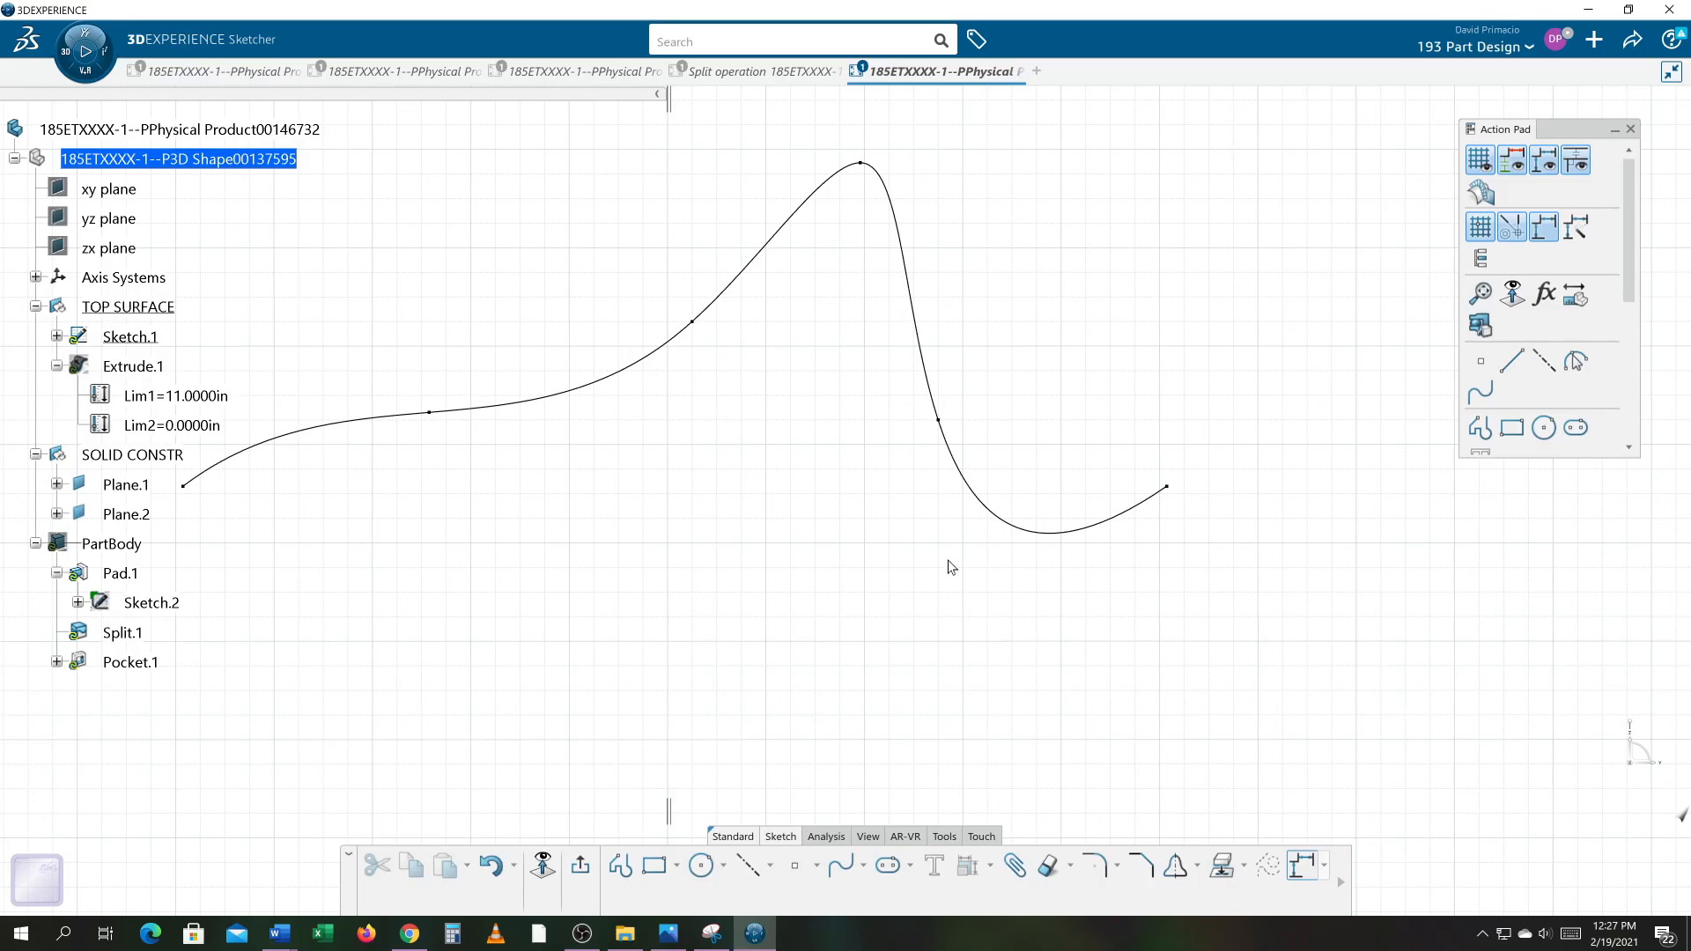
{"action": "middle_click_drag", "start_coordinate": [916, 571], "coordinate": [1001, 578]}
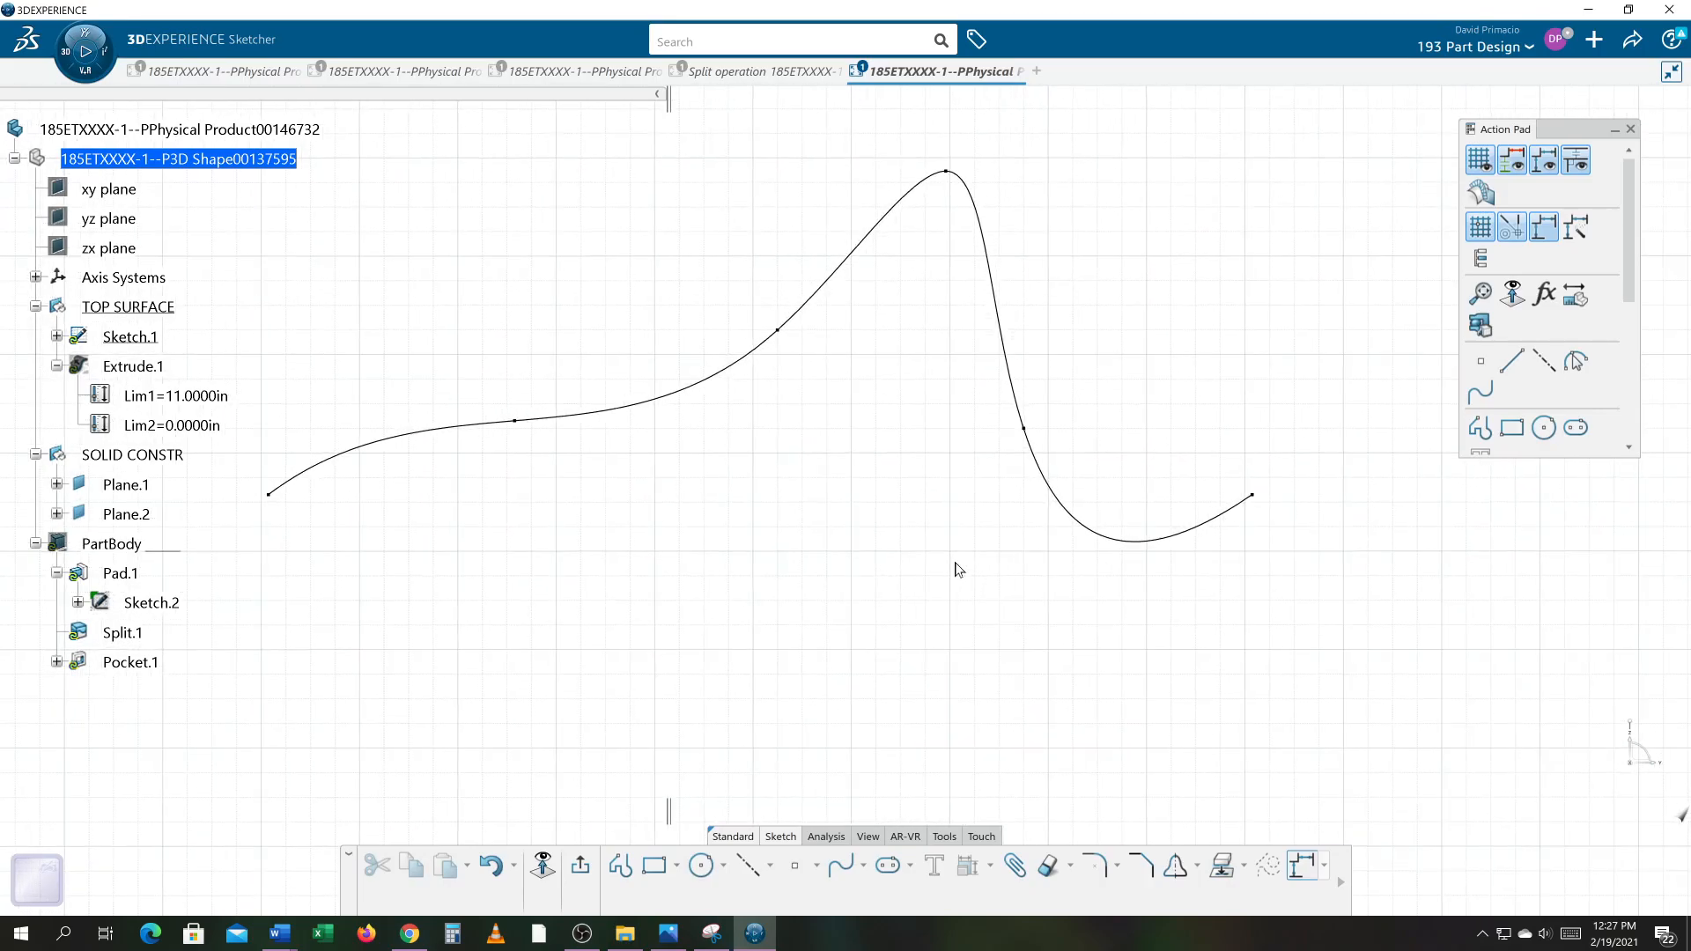
Step: Open the definition of the control point on the spline's steep descending section, then cancel it
{"action": "double_click", "coordinate": [1022, 427]}
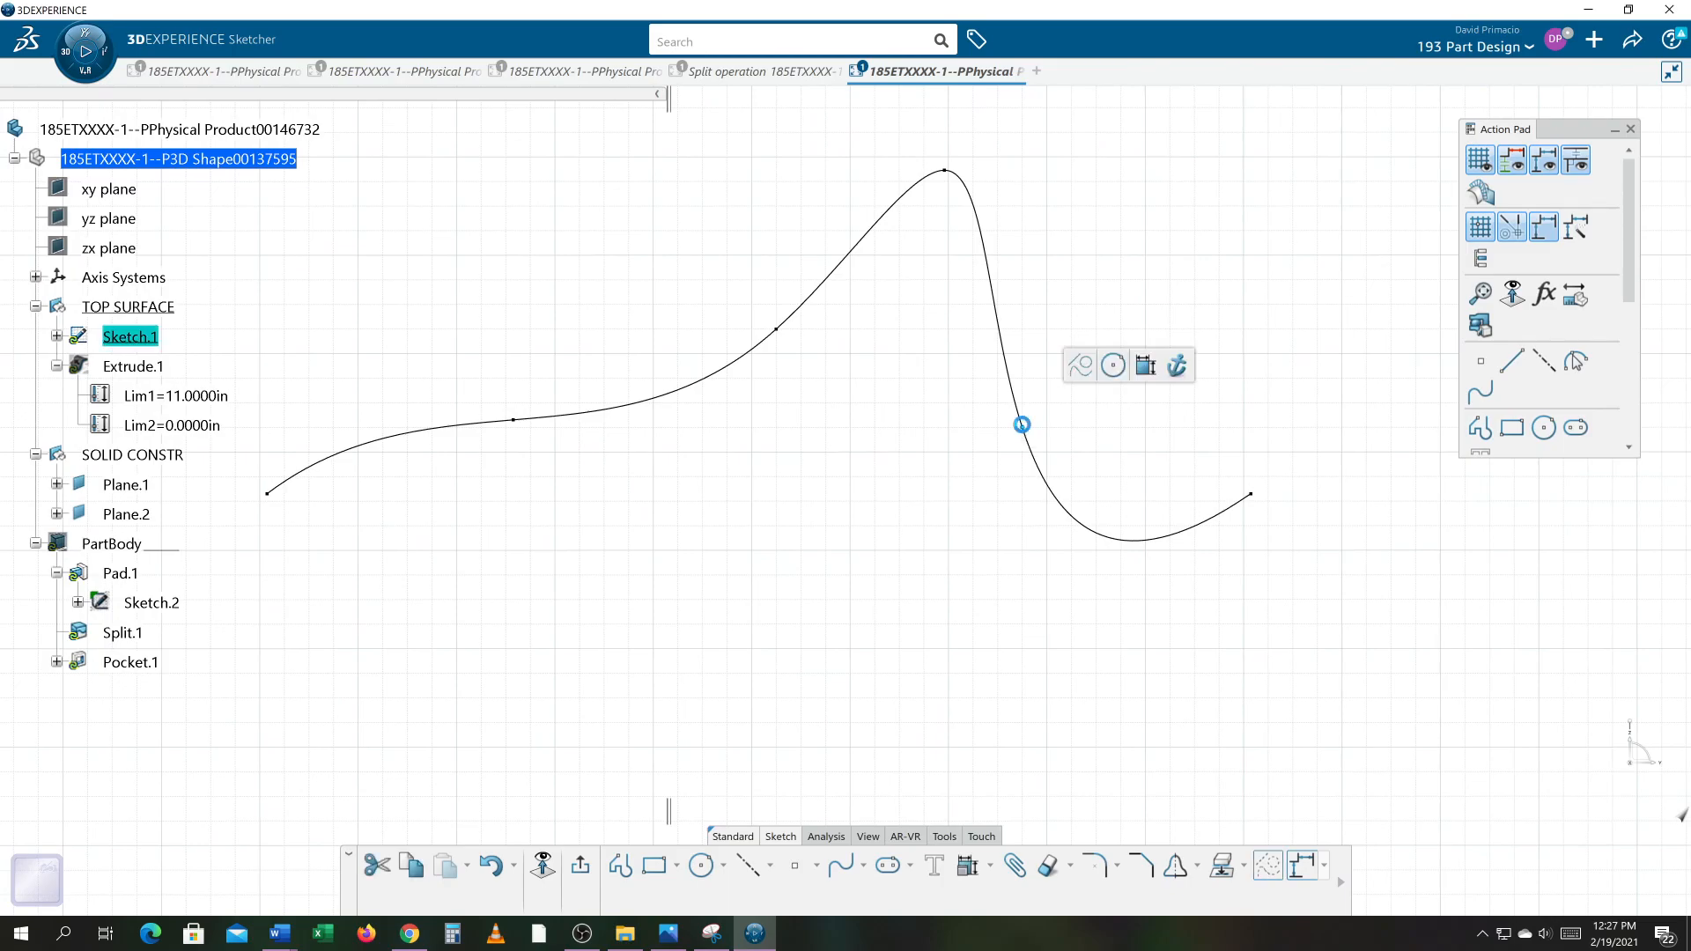
{"action": "left_click_drag", "start_coordinate": [1541, 480], "coordinate": [829, 419]}
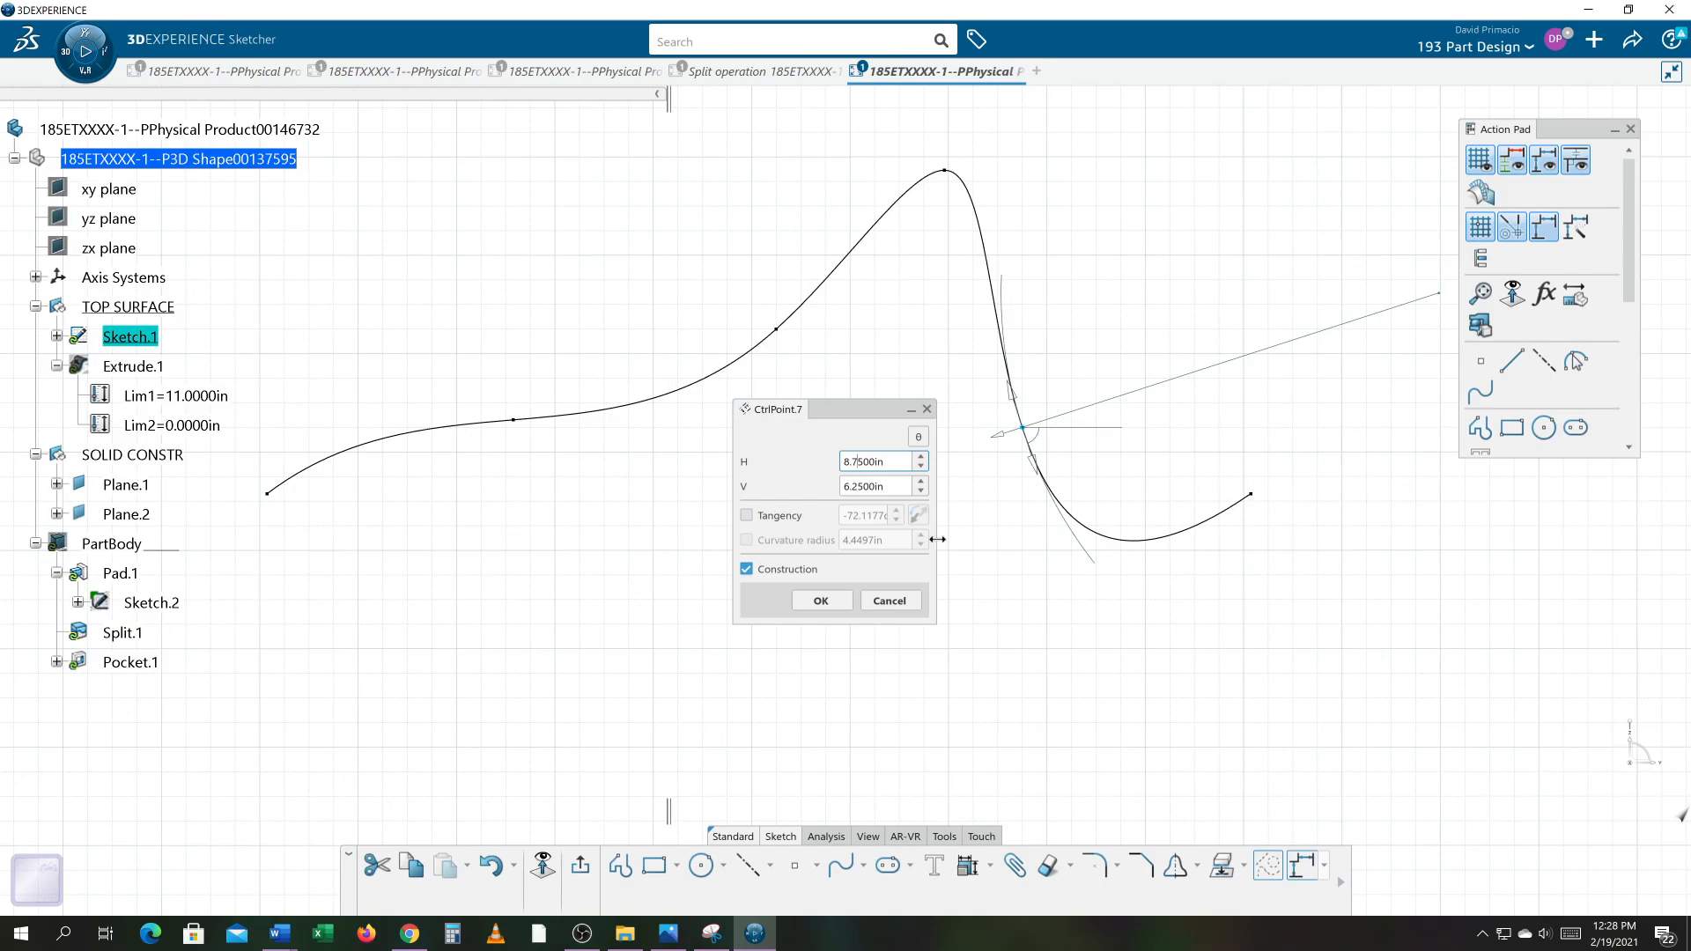
{"action": "left_click", "coordinate": [889, 603]}
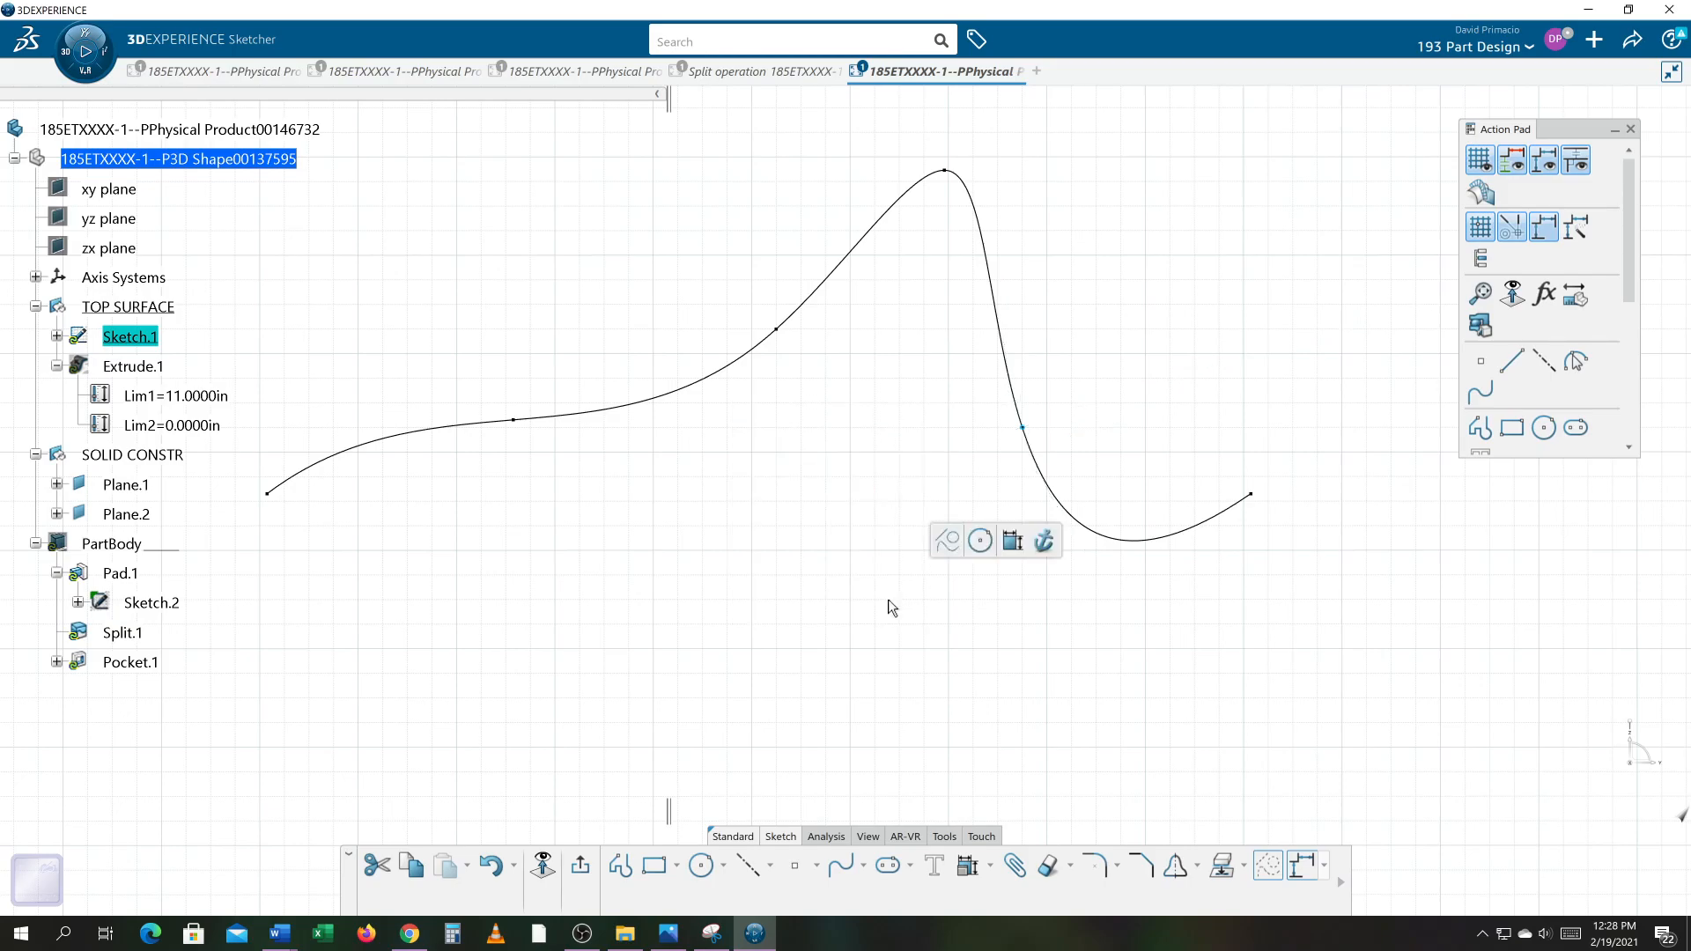
{"action": "left_click", "coordinate": [888, 601]}
{"action": "mouse_move", "coordinate": [863, 599]}
{"action": "middle_mouse_down"}
{"action": "mouse_move", "coordinate": [834, 607]}
{"action": "mouse_move", "coordinate": [842, 631]}
{"action": "mouse_move", "coordinate": [859, 591]}
{"action": "middle_mouse_up"}
Step: Fix the control point on the spline's steep descending section
{"action": "left_click", "coordinate": [981, 429]}
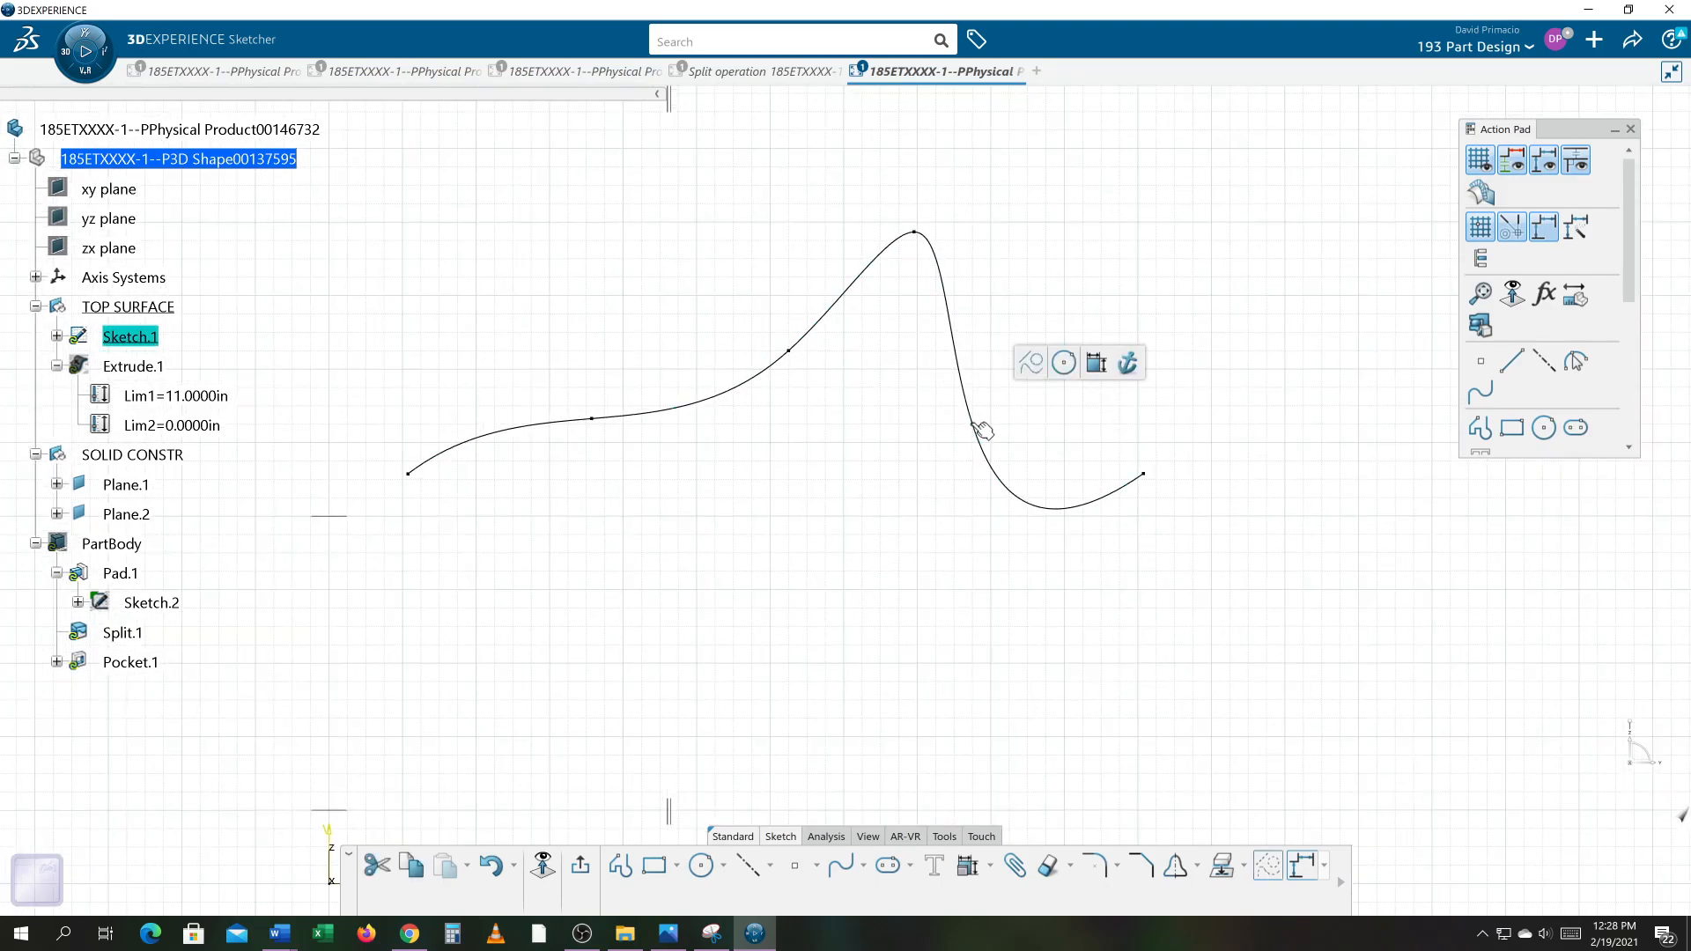
{"action": "left_click", "coordinate": [1127, 362]}
{"action": "left_click", "coordinate": [1071, 426]}
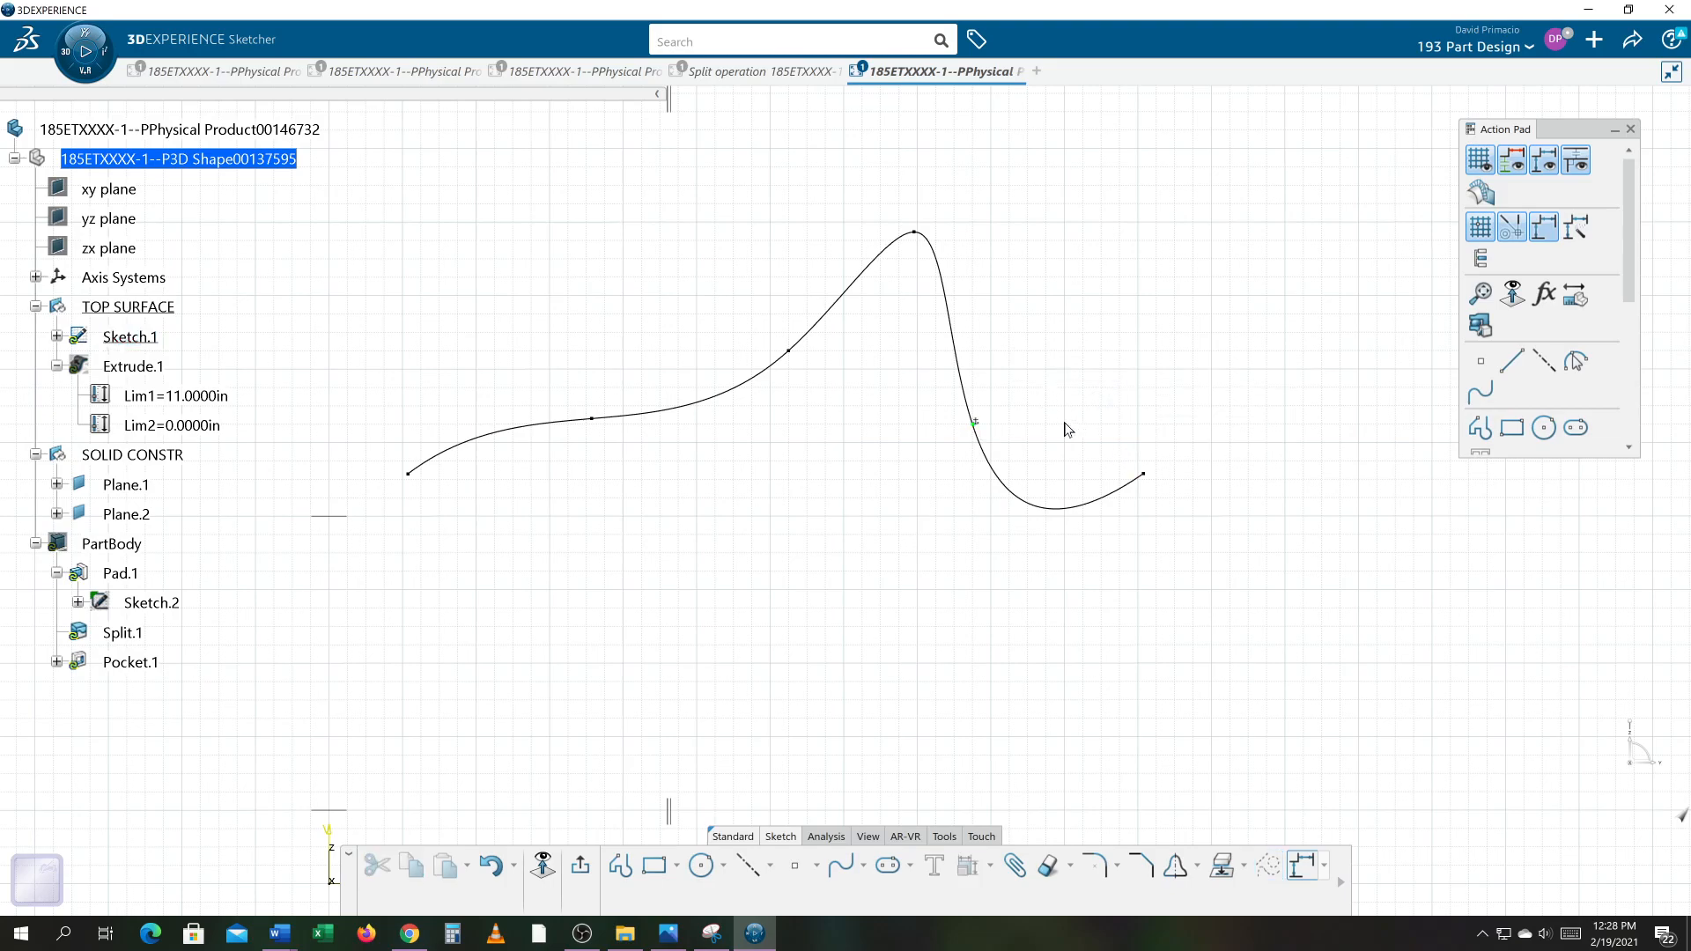
Step: Box-select the whole spline and apply a Fix constraint to all its elements through the constraint dialog
{"action": "left_click", "coordinate": [655, 506]}
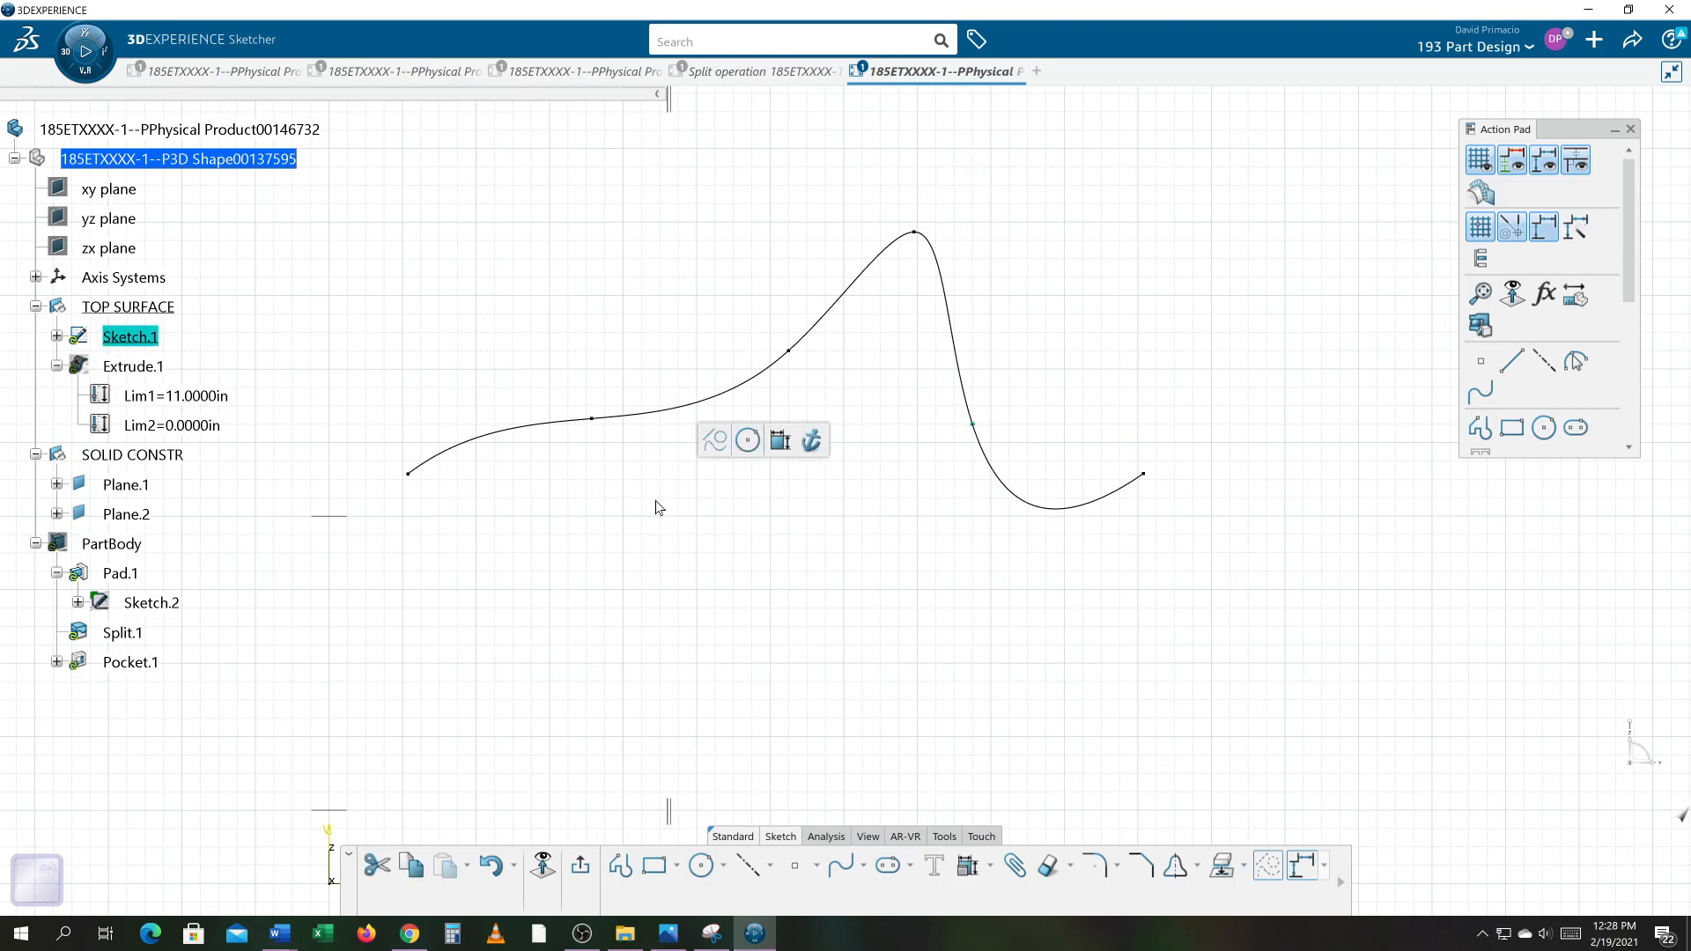
{"action": "left_click", "coordinate": [656, 502]}
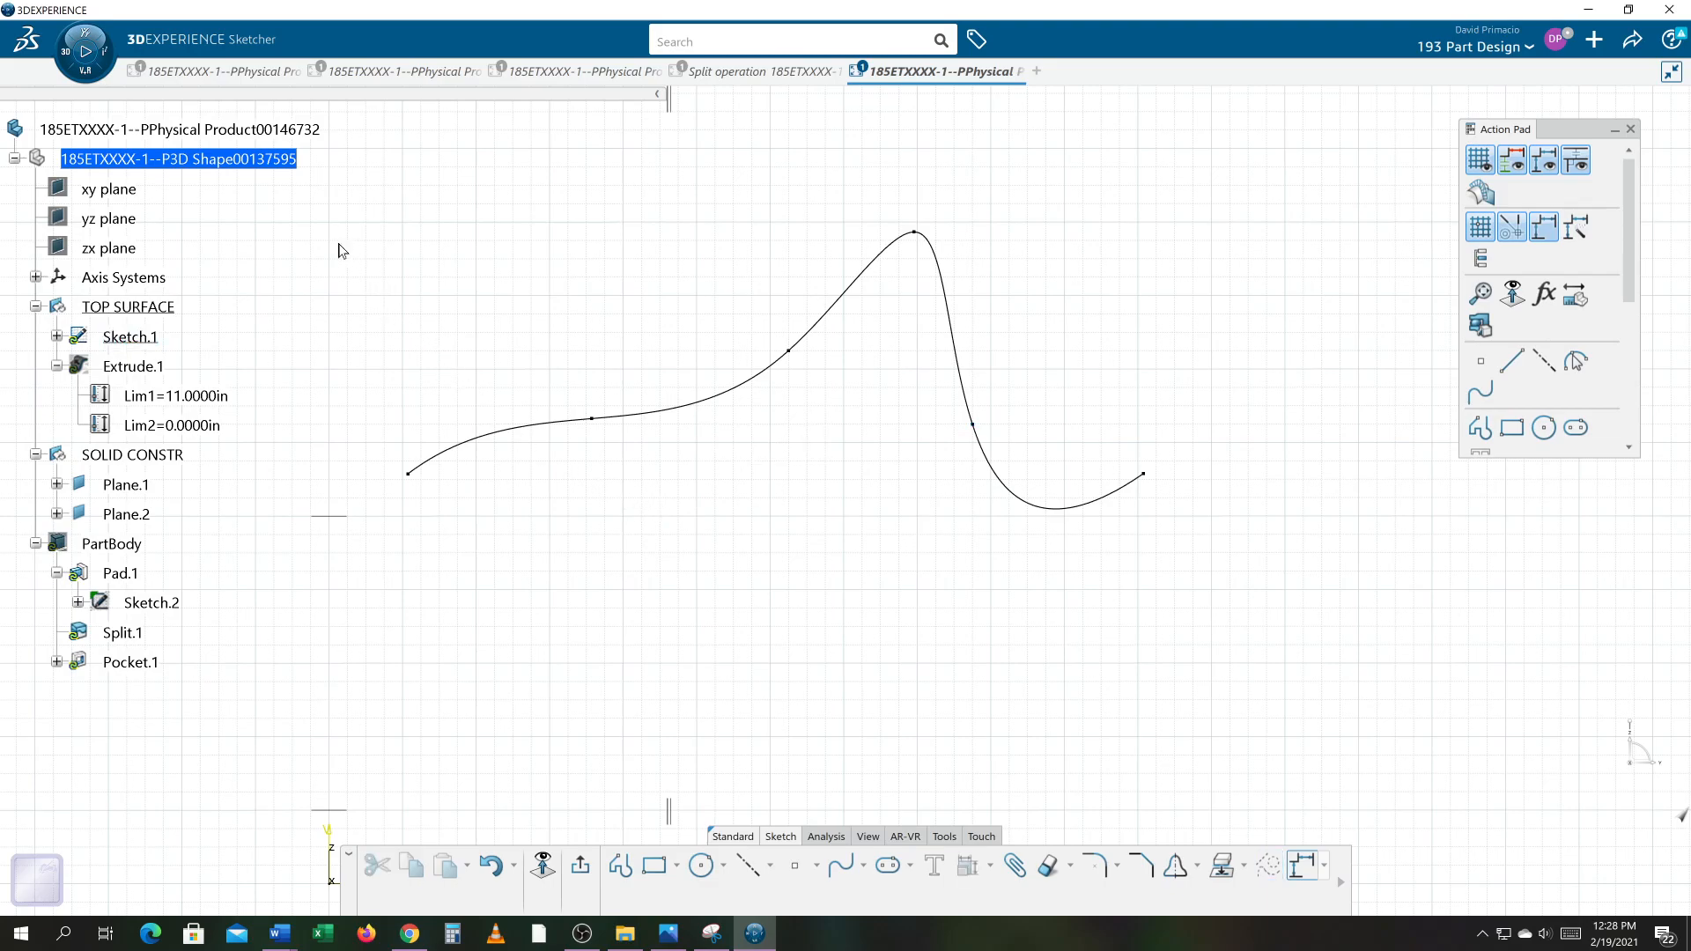
{"action": "middle_click_drag", "start_coordinate": [362, 569], "coordinate": [395, 512]}
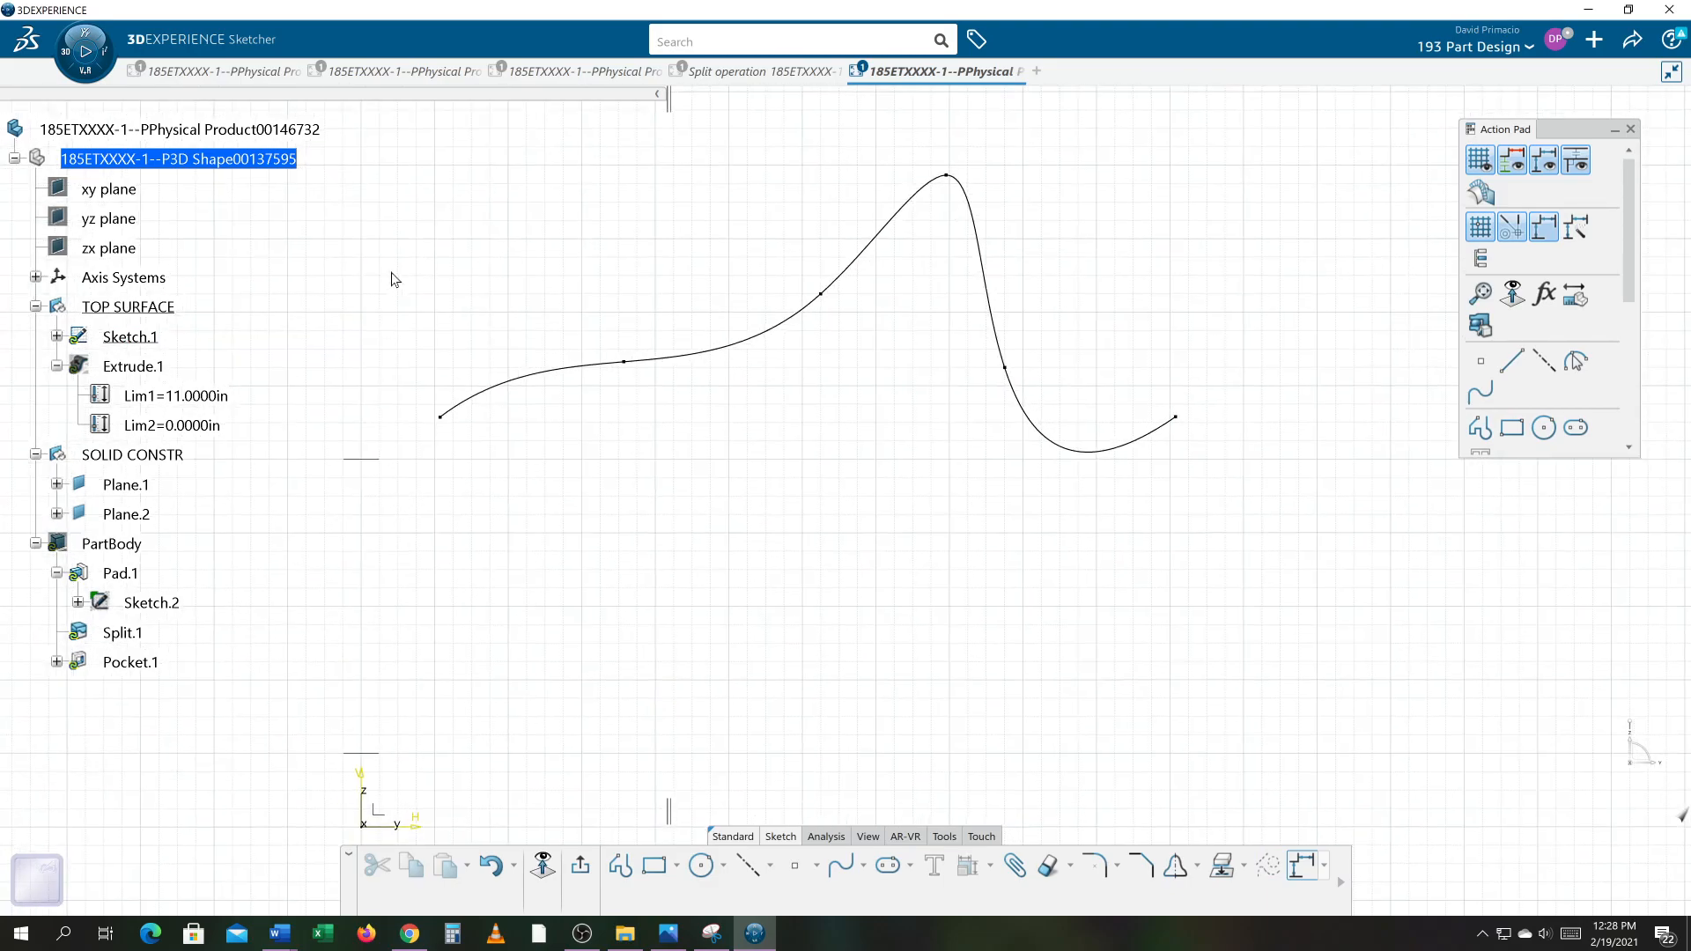
{"action": "mouse_move", "coordinate": [295, 645]}
{"action": "left_mouse_down"}
{"action": "mouse_move", "coordinate": [788, 490]}
{"action": "mouse_move", "coordinate": [1437, 139]}
{"action": "left_mouse_up"}
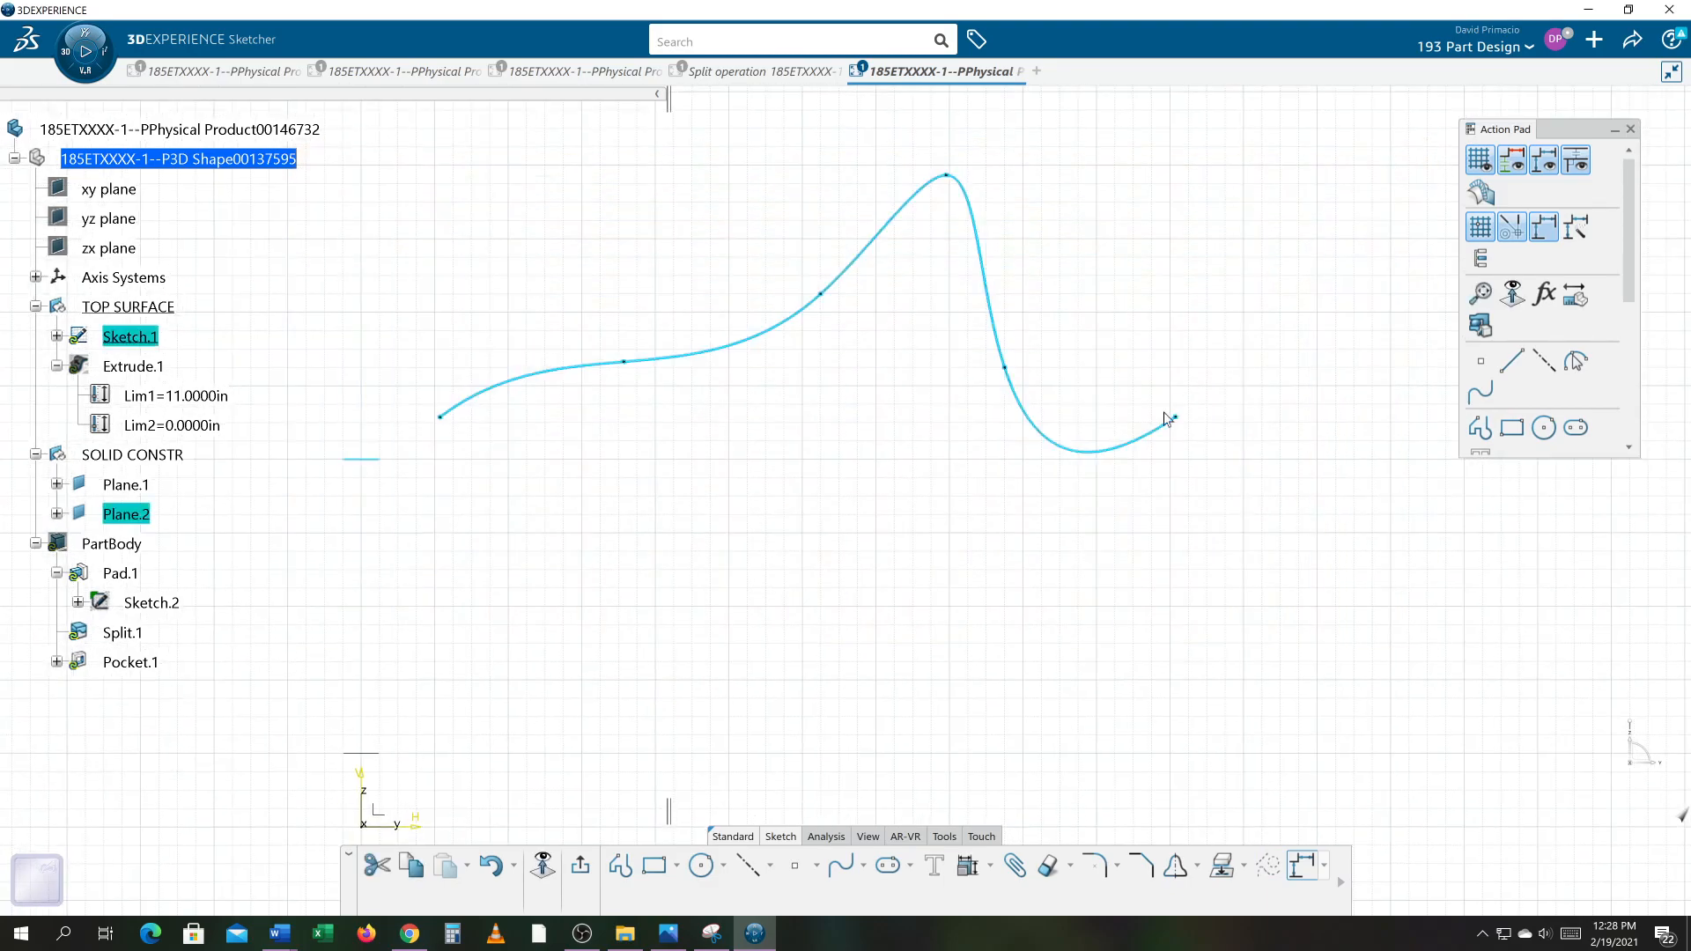
{"action": "left_click", "coordinate": [990, 866]}
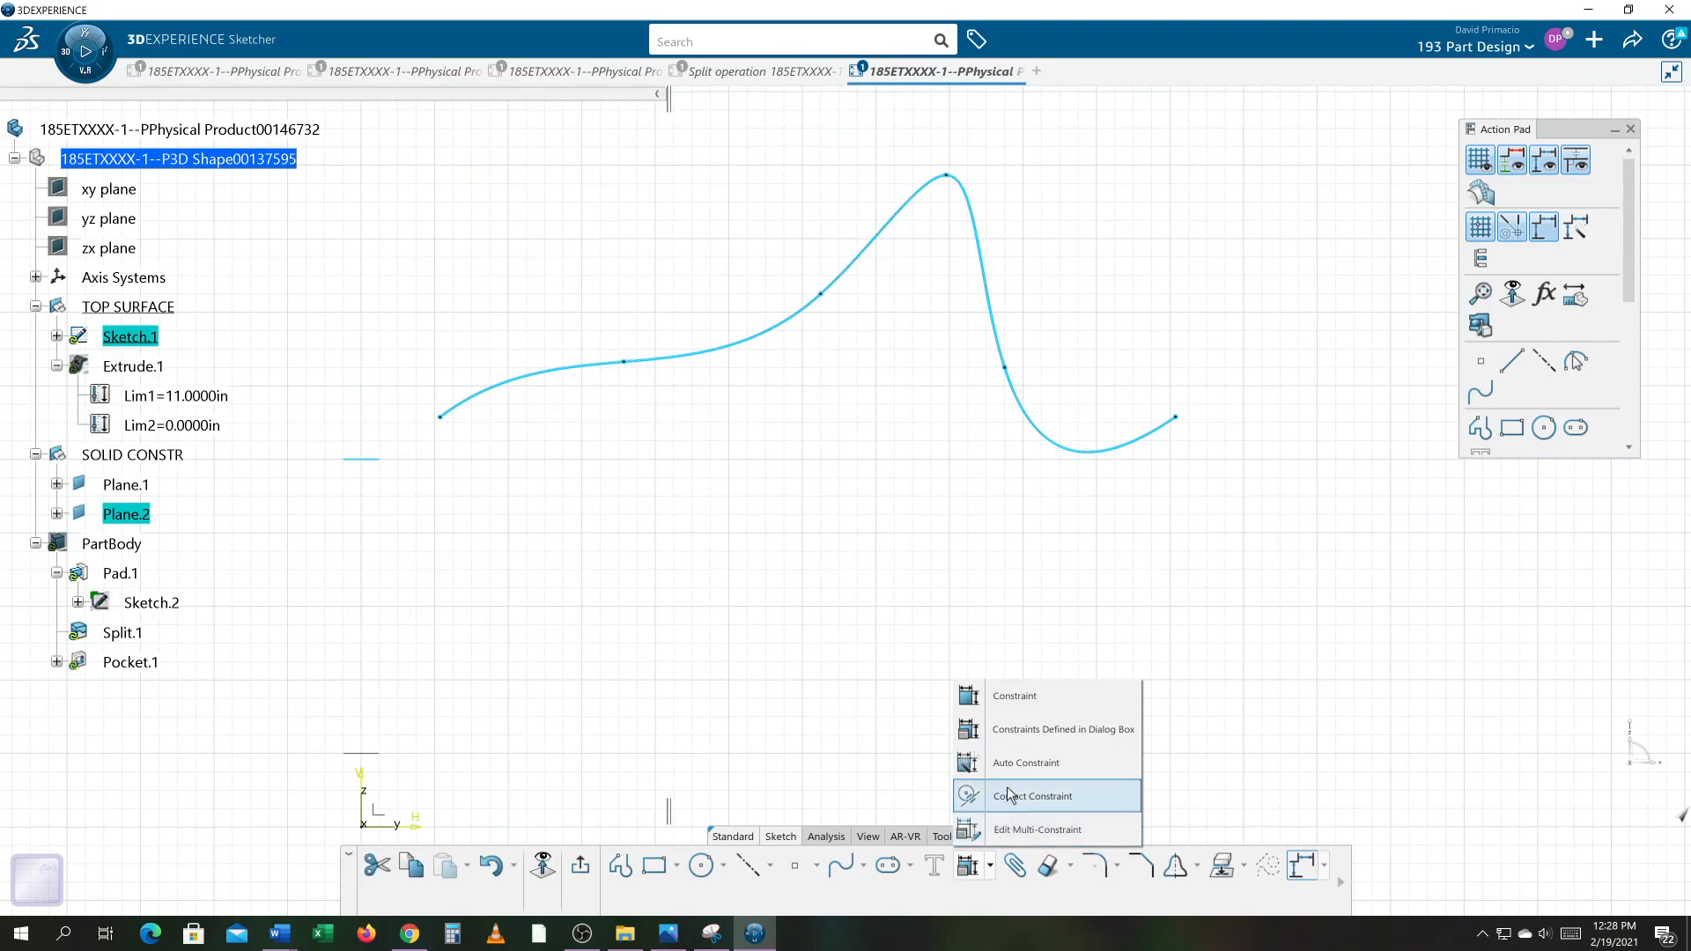
{"action": "left_click", "coordinate": [1074, 733]}
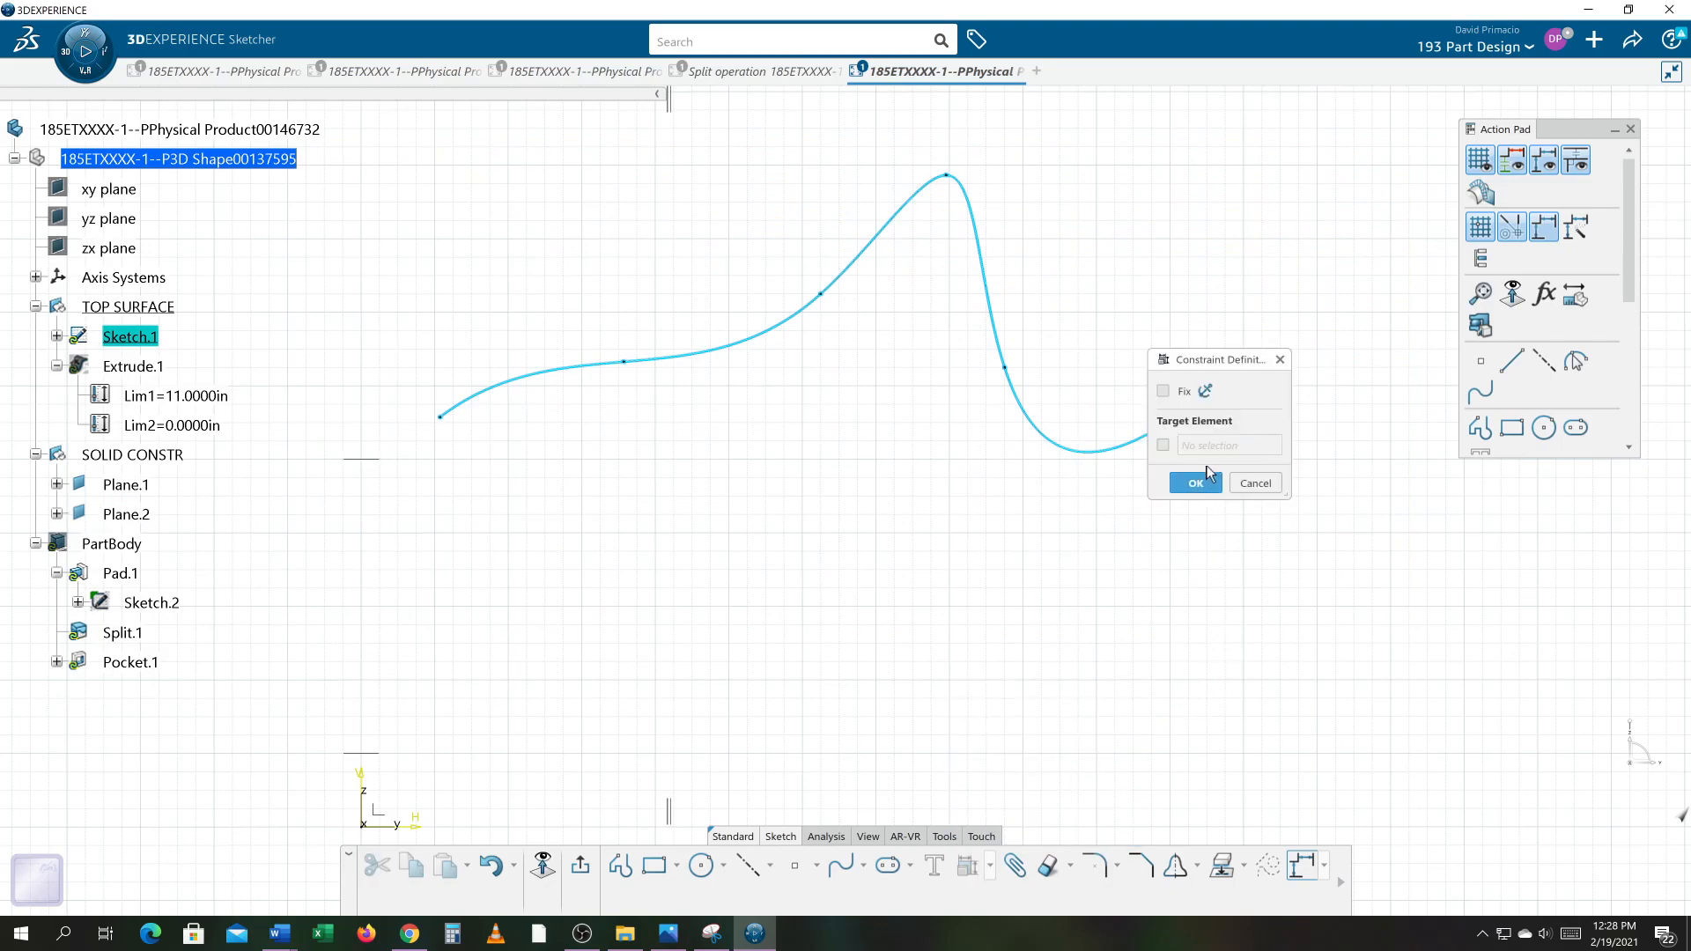
{"action": "left_click", "coordinate": [1164, 391]}
{"action": "left_click", "coordinate": [1195, 483]}
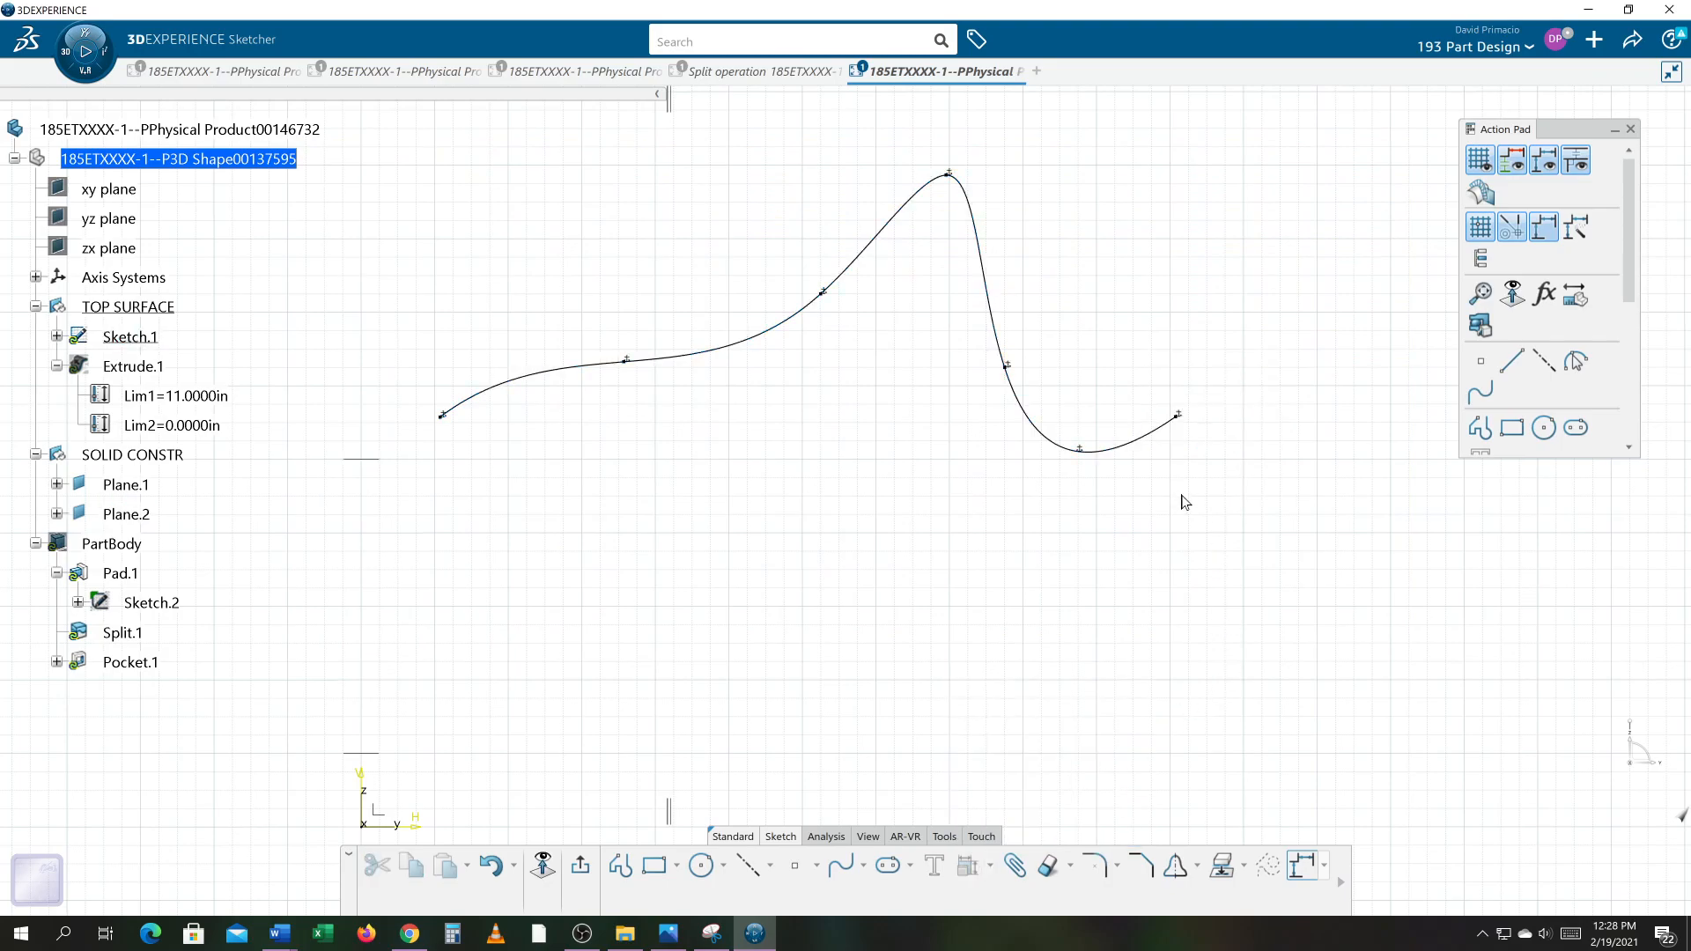
Step: Expand Sketch.1's Constraints node in the tree to examine the spline's Fix constraints
{"action": "left_click", "coordinate": [1002, 328]}
{"action": "left_click", "coordinate": [869, 448]}
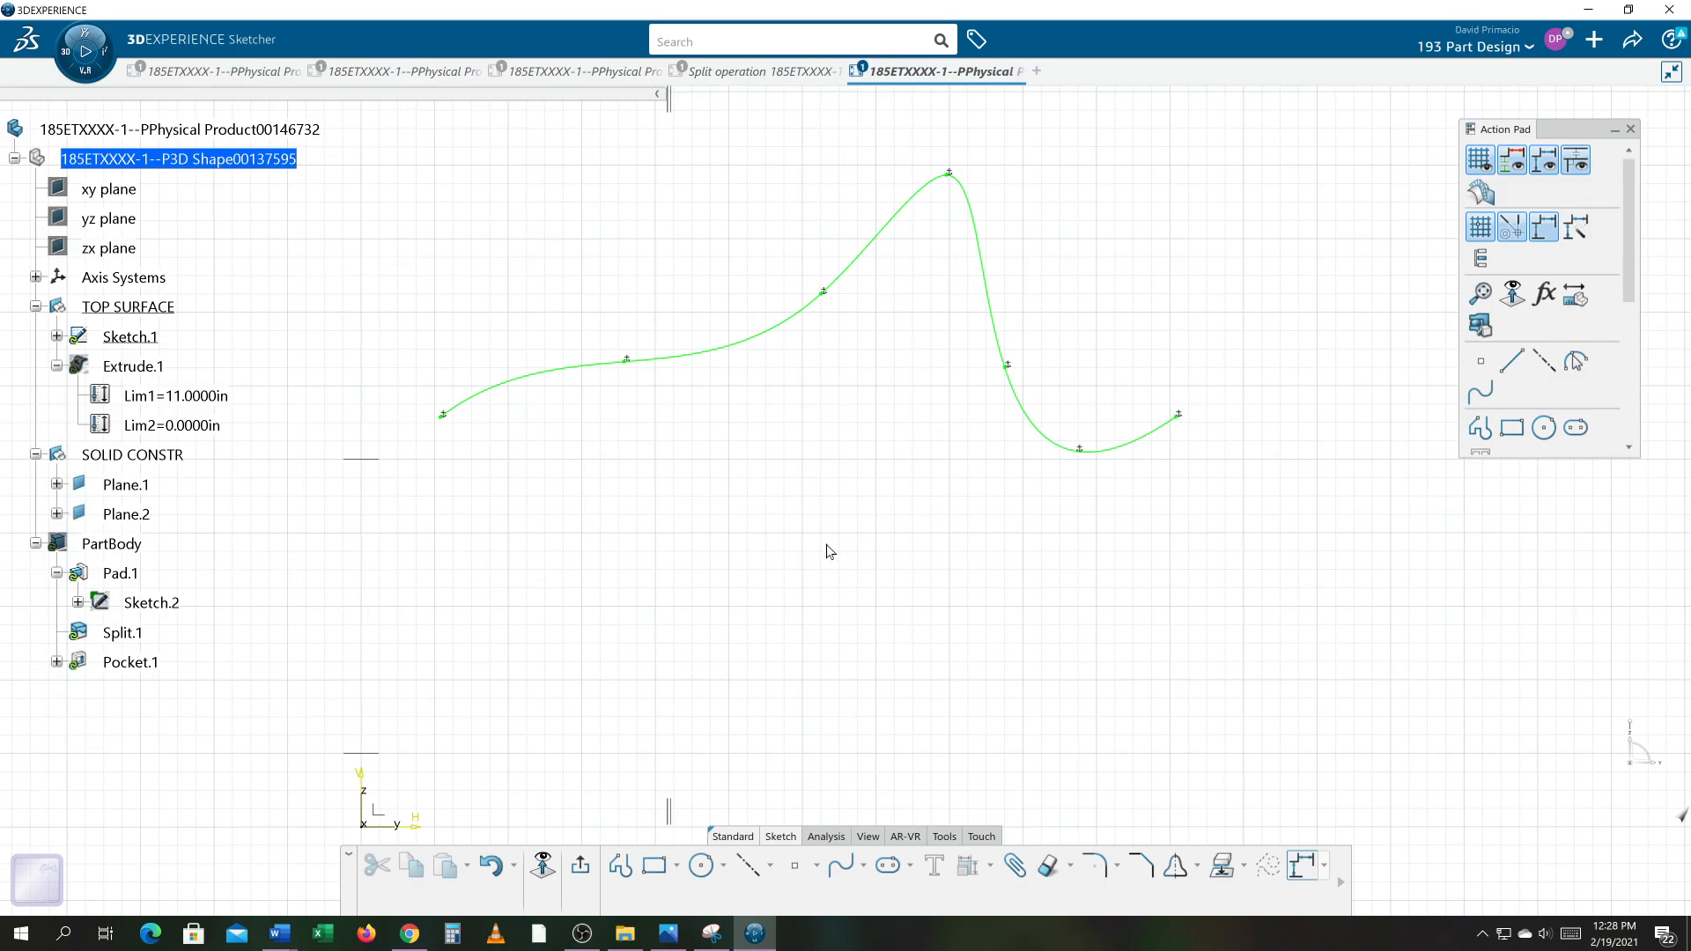
{"action": "mouse_move", "coordinate": [846, 567]}
{"action": "middle_mouse_down"}
{"action": "mouse_move", "coordinate": [864, 574]}
{"action": "mouse_move", "coordinate": [852, 589]}
{"action": "middle_mouse_up"}
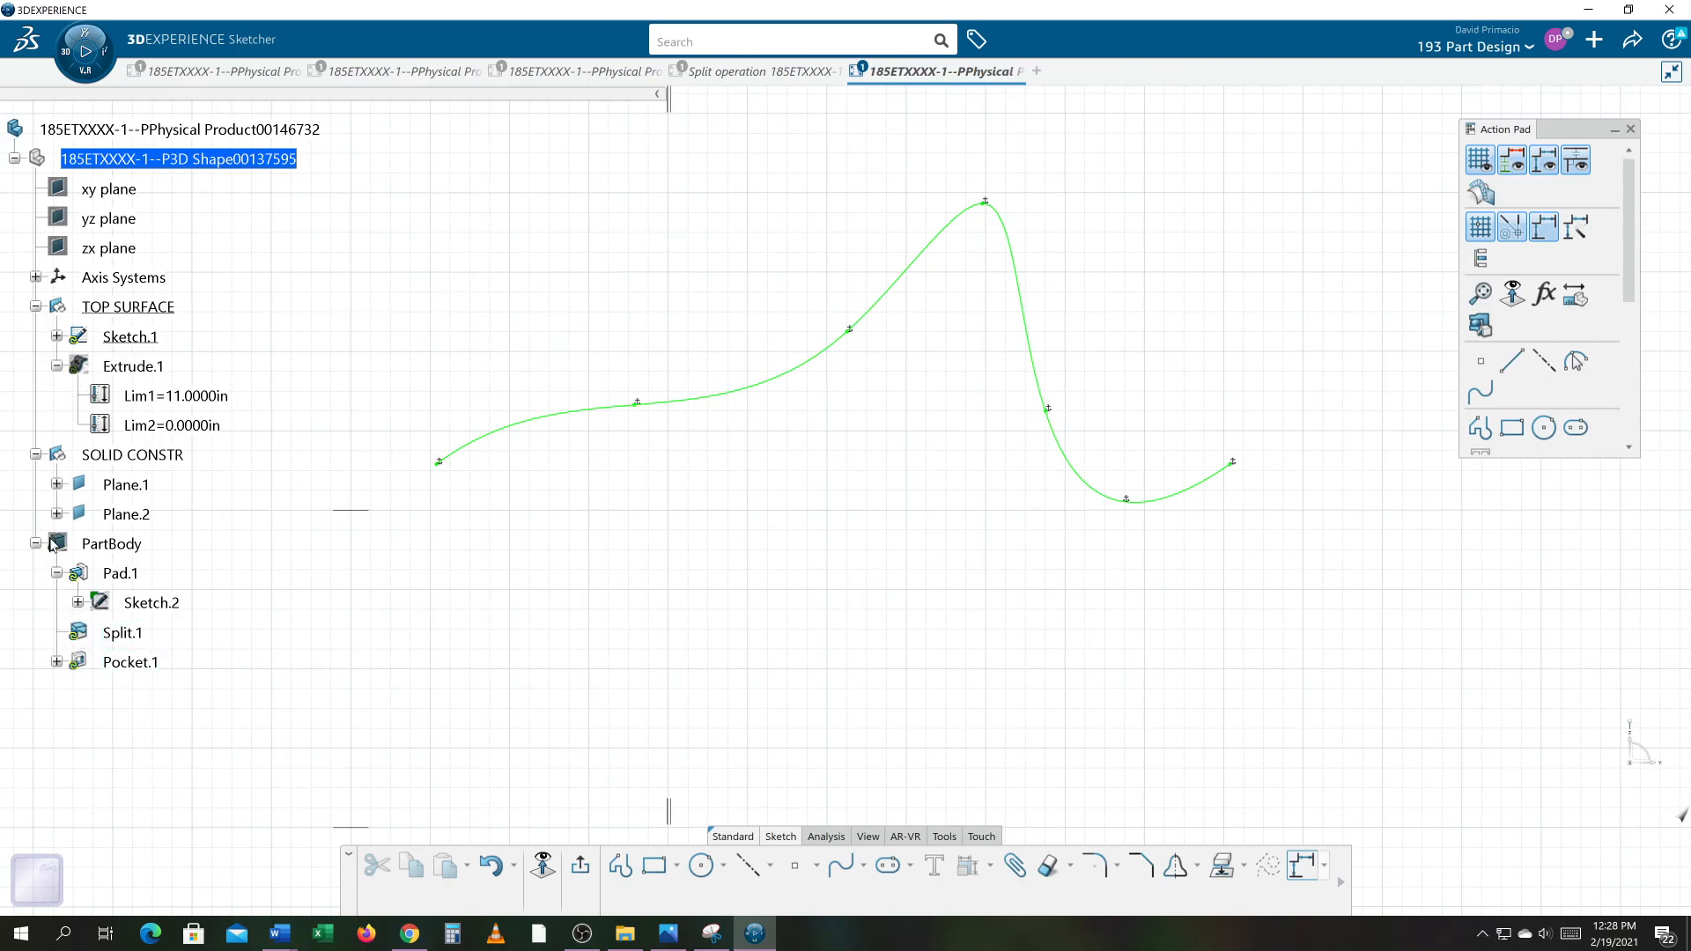
{"action": "left_click", "coordinate": [57, 337]}
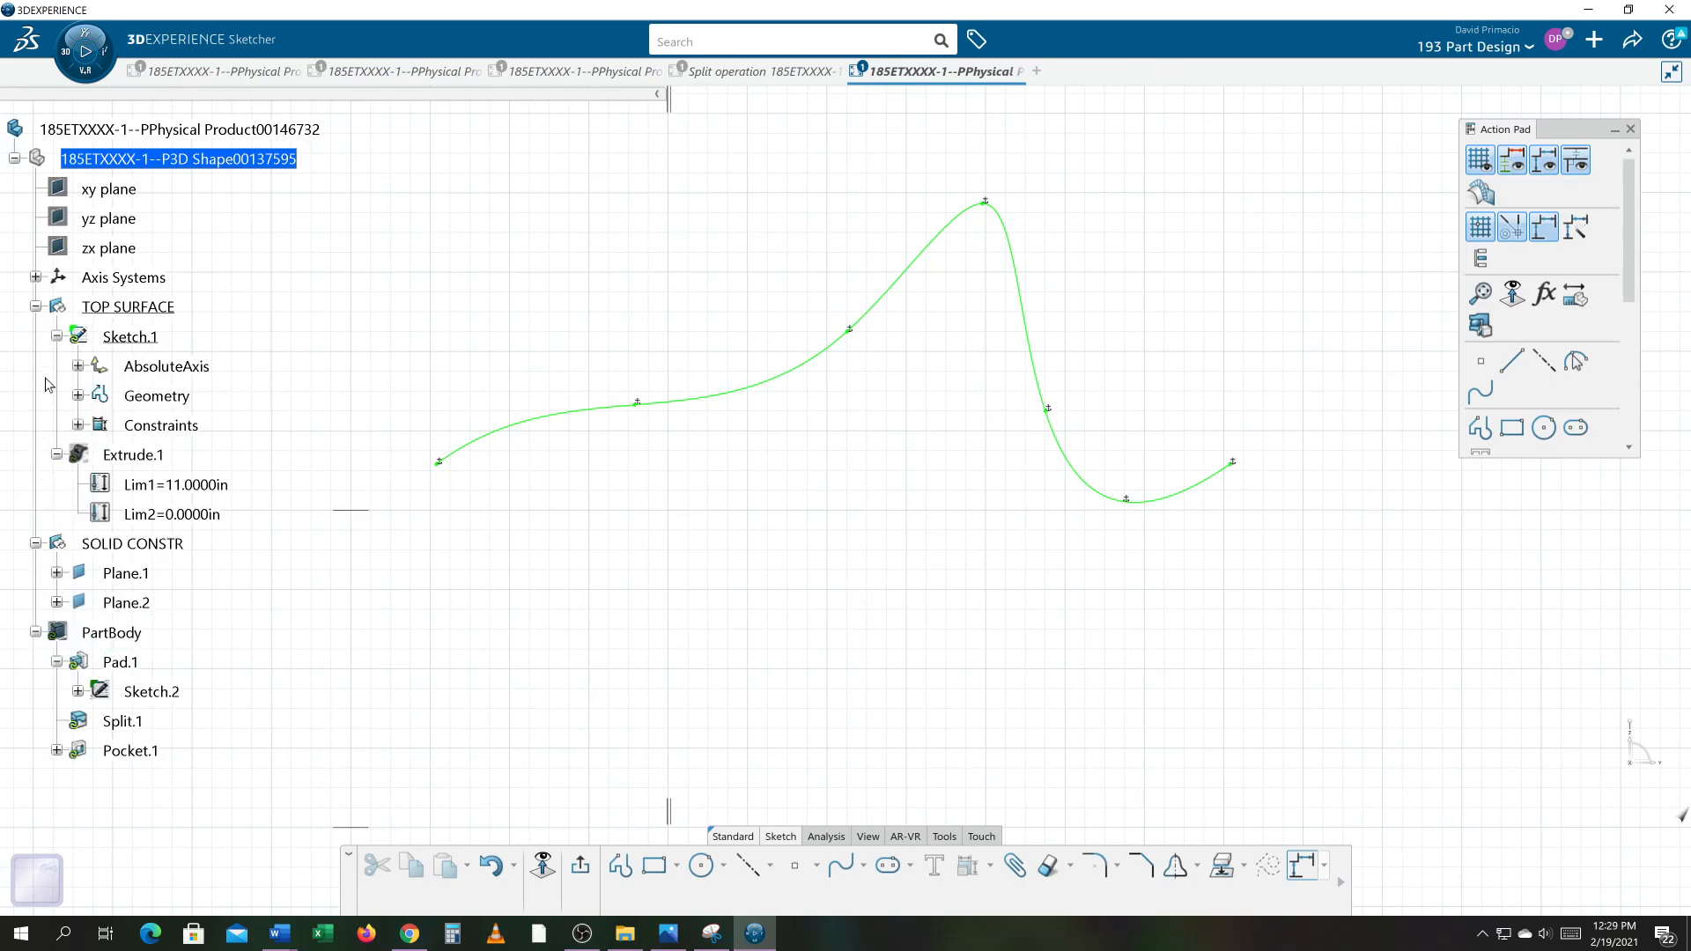
{"action": "left_click", "coordinate": [79, 426]}
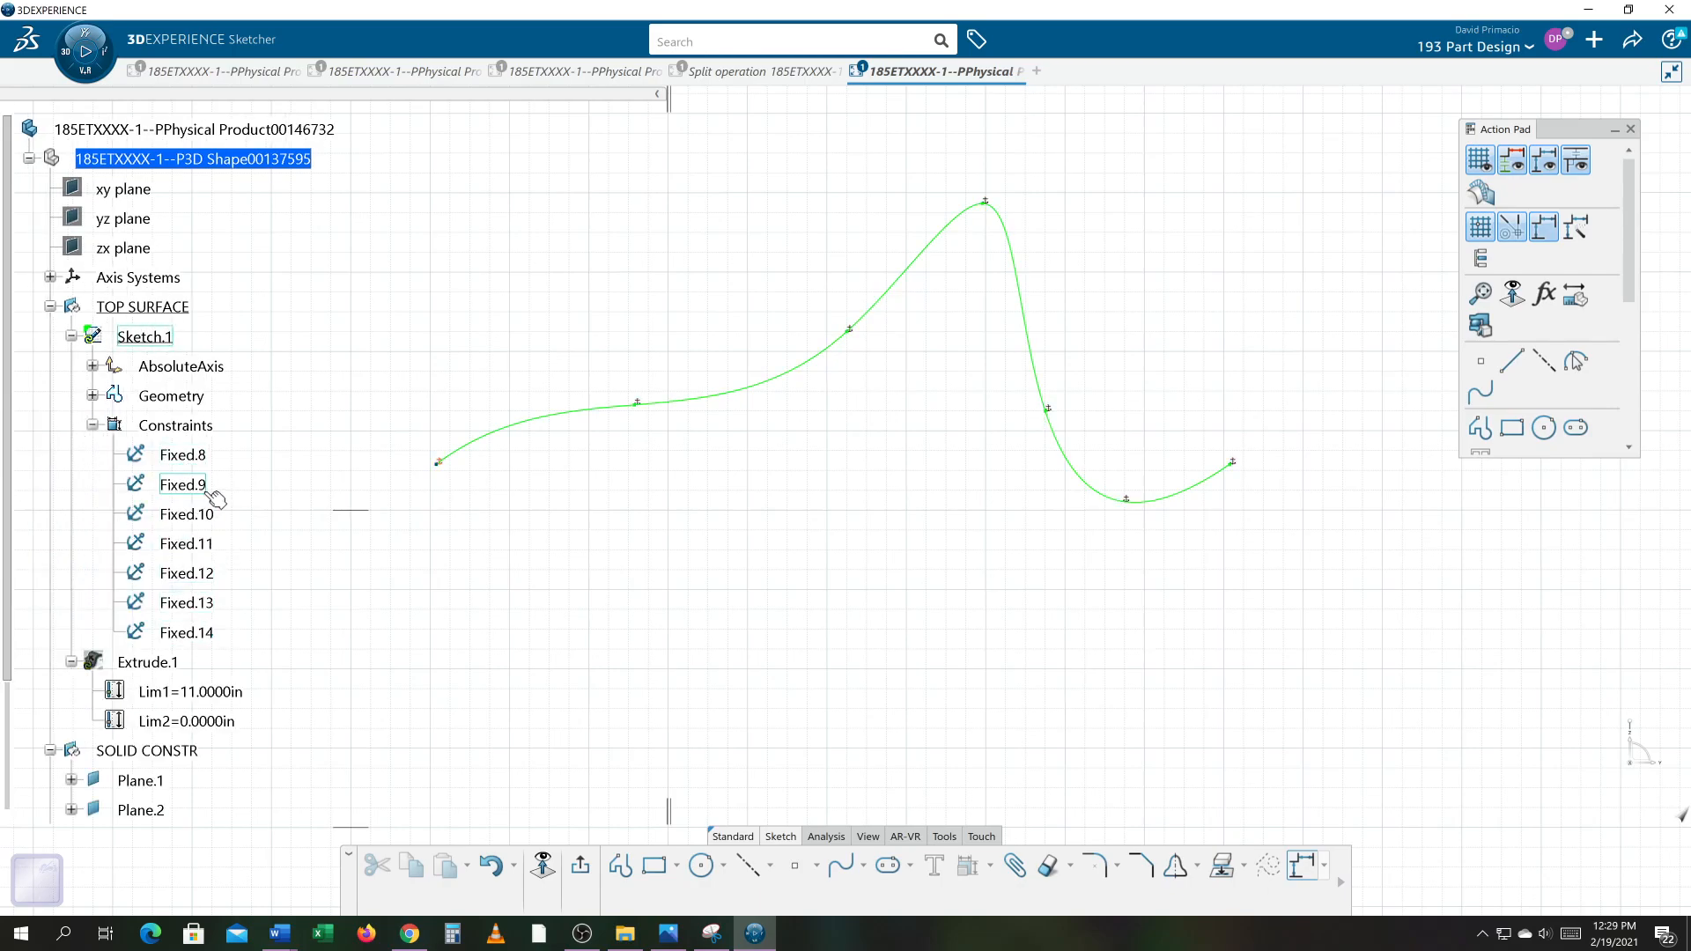
Step: Delete the Fixed.12 constraint and undo the deletion
{"action": "left_click", "coordinate": [207, 577]}
{"action": "right_click", "coordinate": [209, 580]}
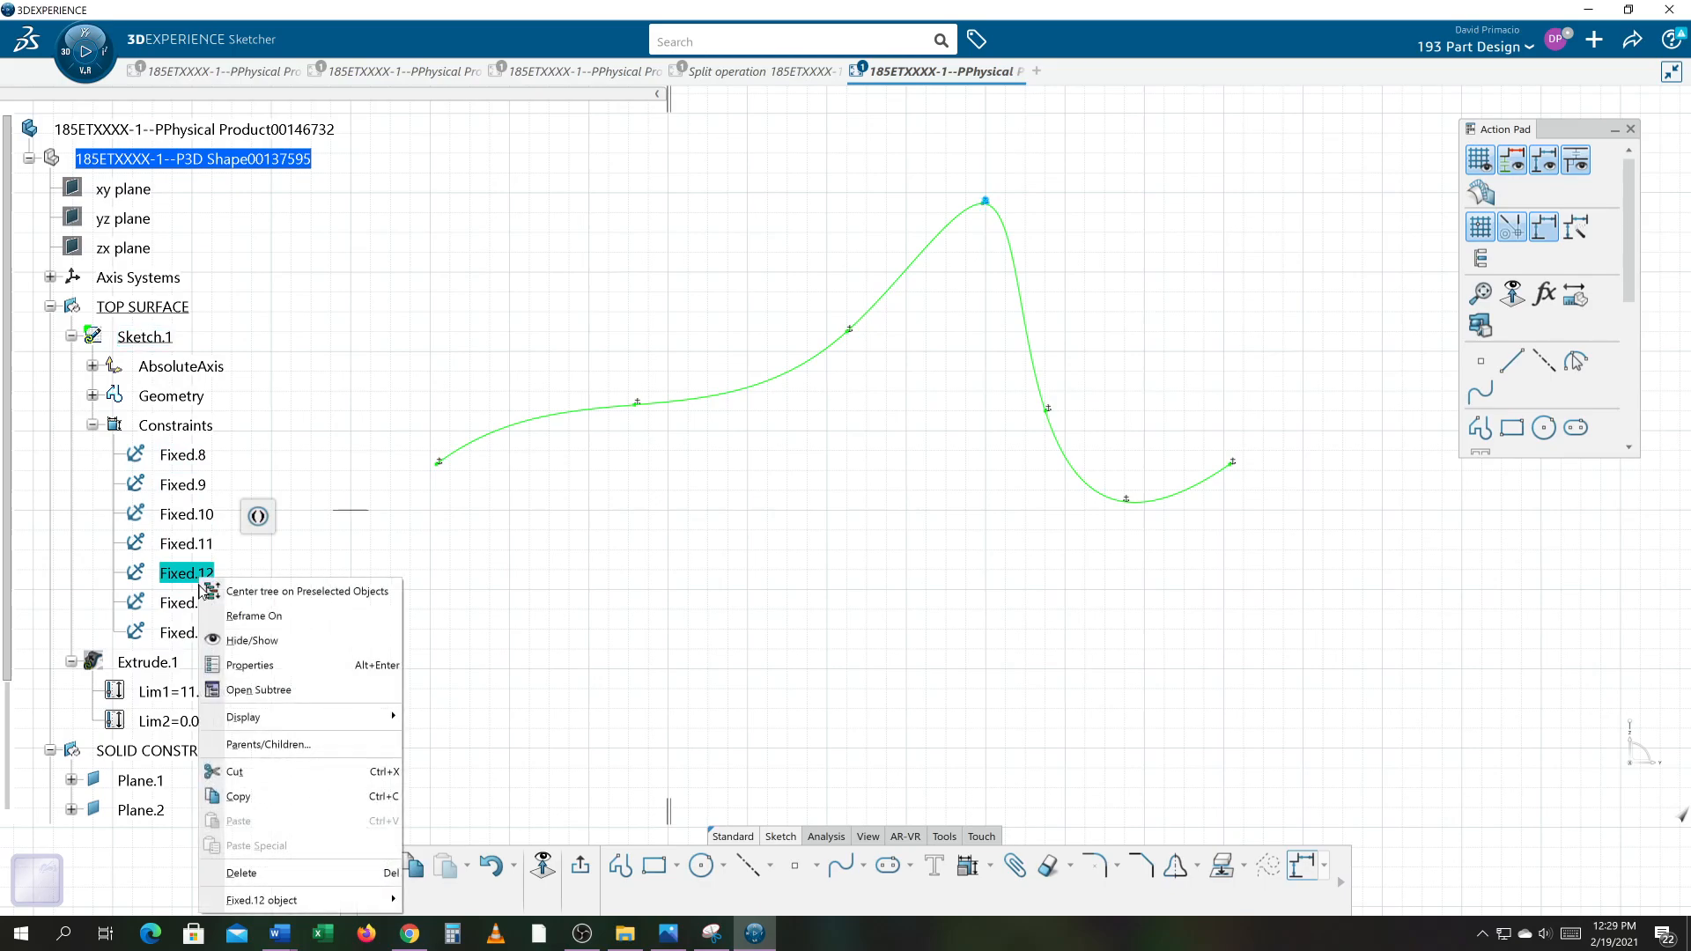
{"action": "left_click", "coordinate": [275, 870]}
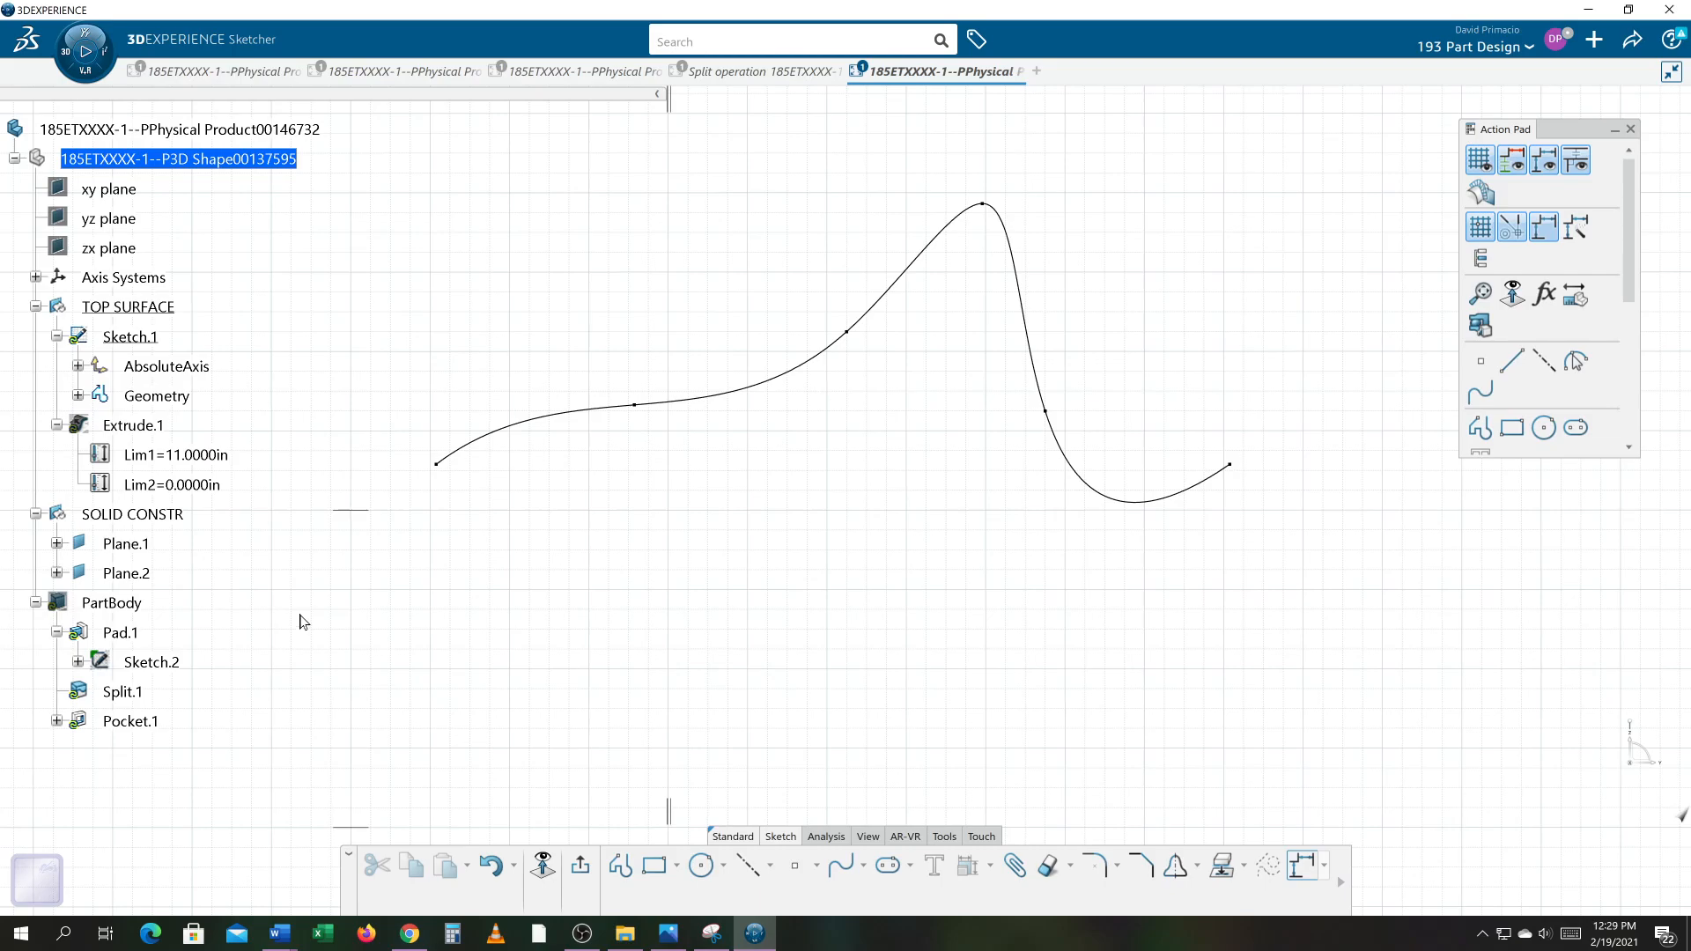
{"action": "key", "text": "ctrl+z"}
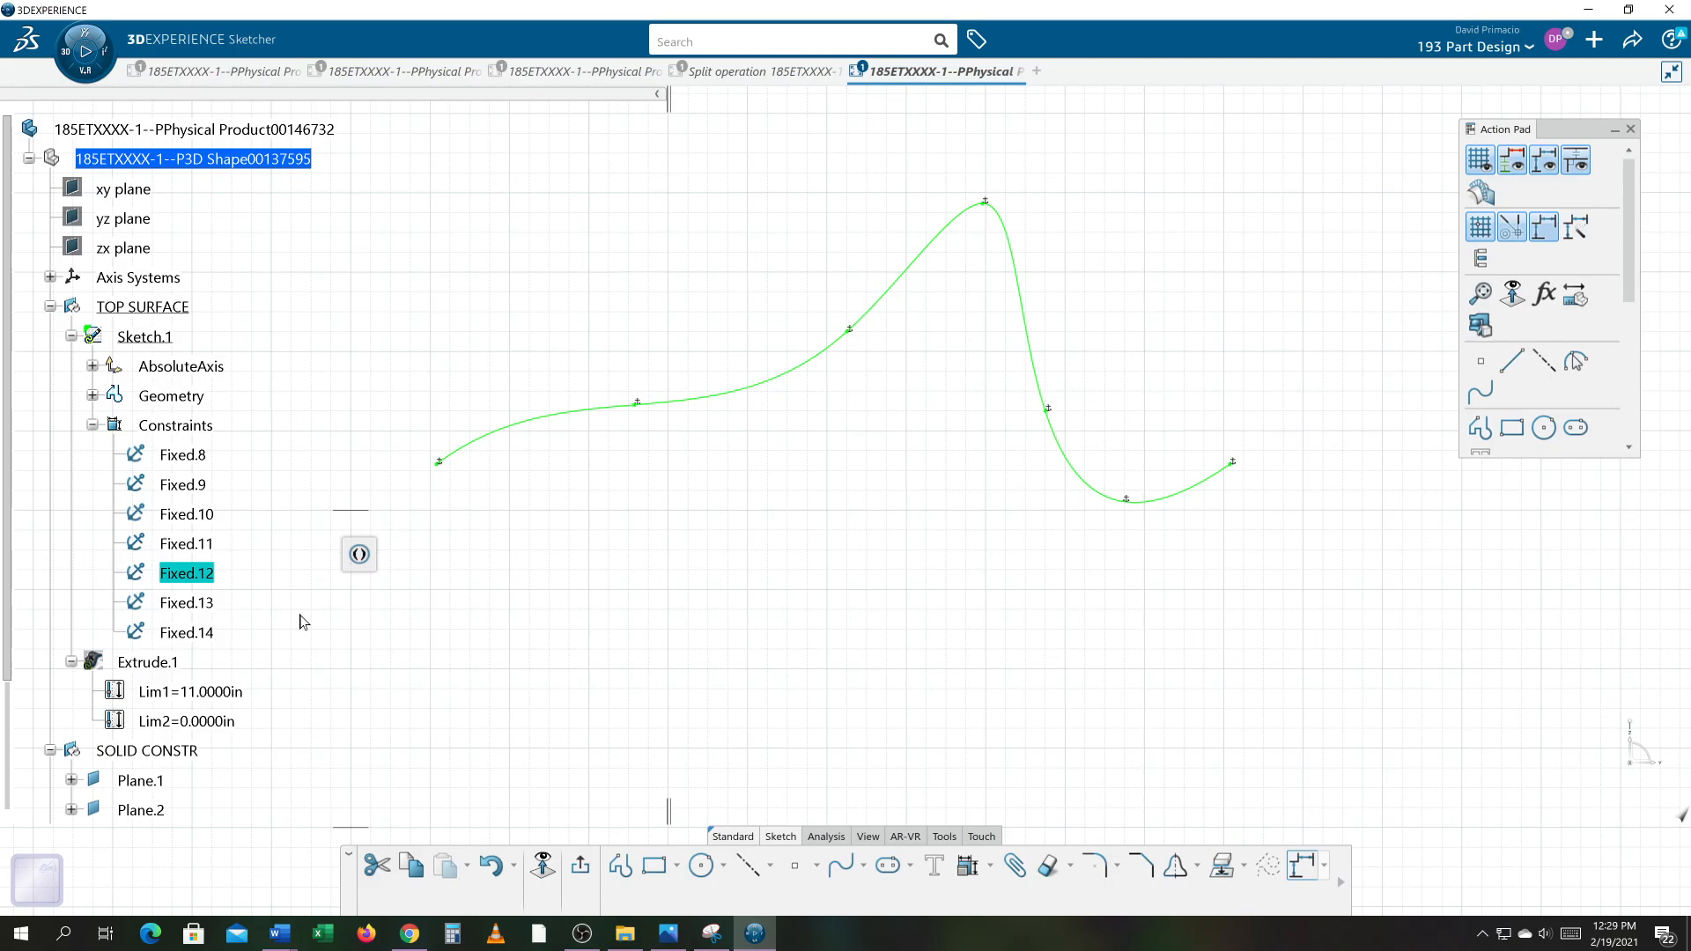
Step: Open the definition of the control point on the spline's descending section and close it without changes
{"action": "left_click", "coordinate": [643, 568]}
{"action": "middle_click_drag", "start_coordinate": [657, 559], "coordinate": [659, 606]}
{"action": "middle_click_drag", "start_coordinate": [658, 606], "coordinate": [741, 571]}
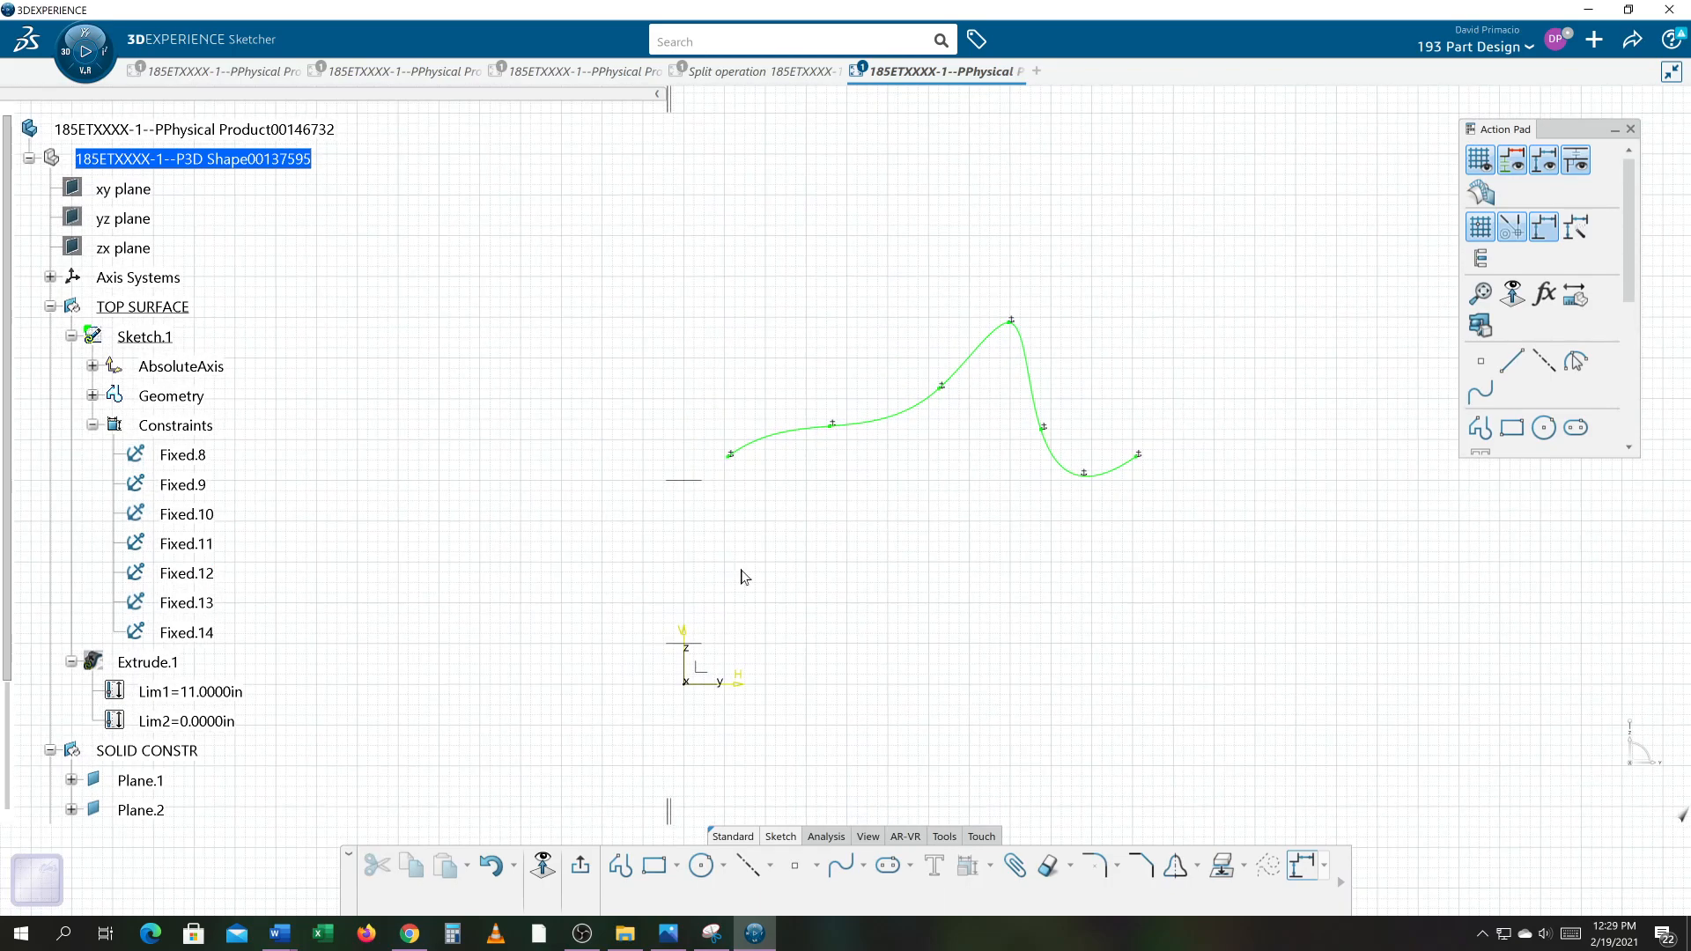
{"action": "mouse_move", "coordinate": [846, 537]}
{"action": "middle_mouse_down"}
{"action": "mouse_move", "coordinate": [775, 553]}
{"action": "mouse_move", "coordinate": [777, 536]}
{"action": "middle_mouse_up"}
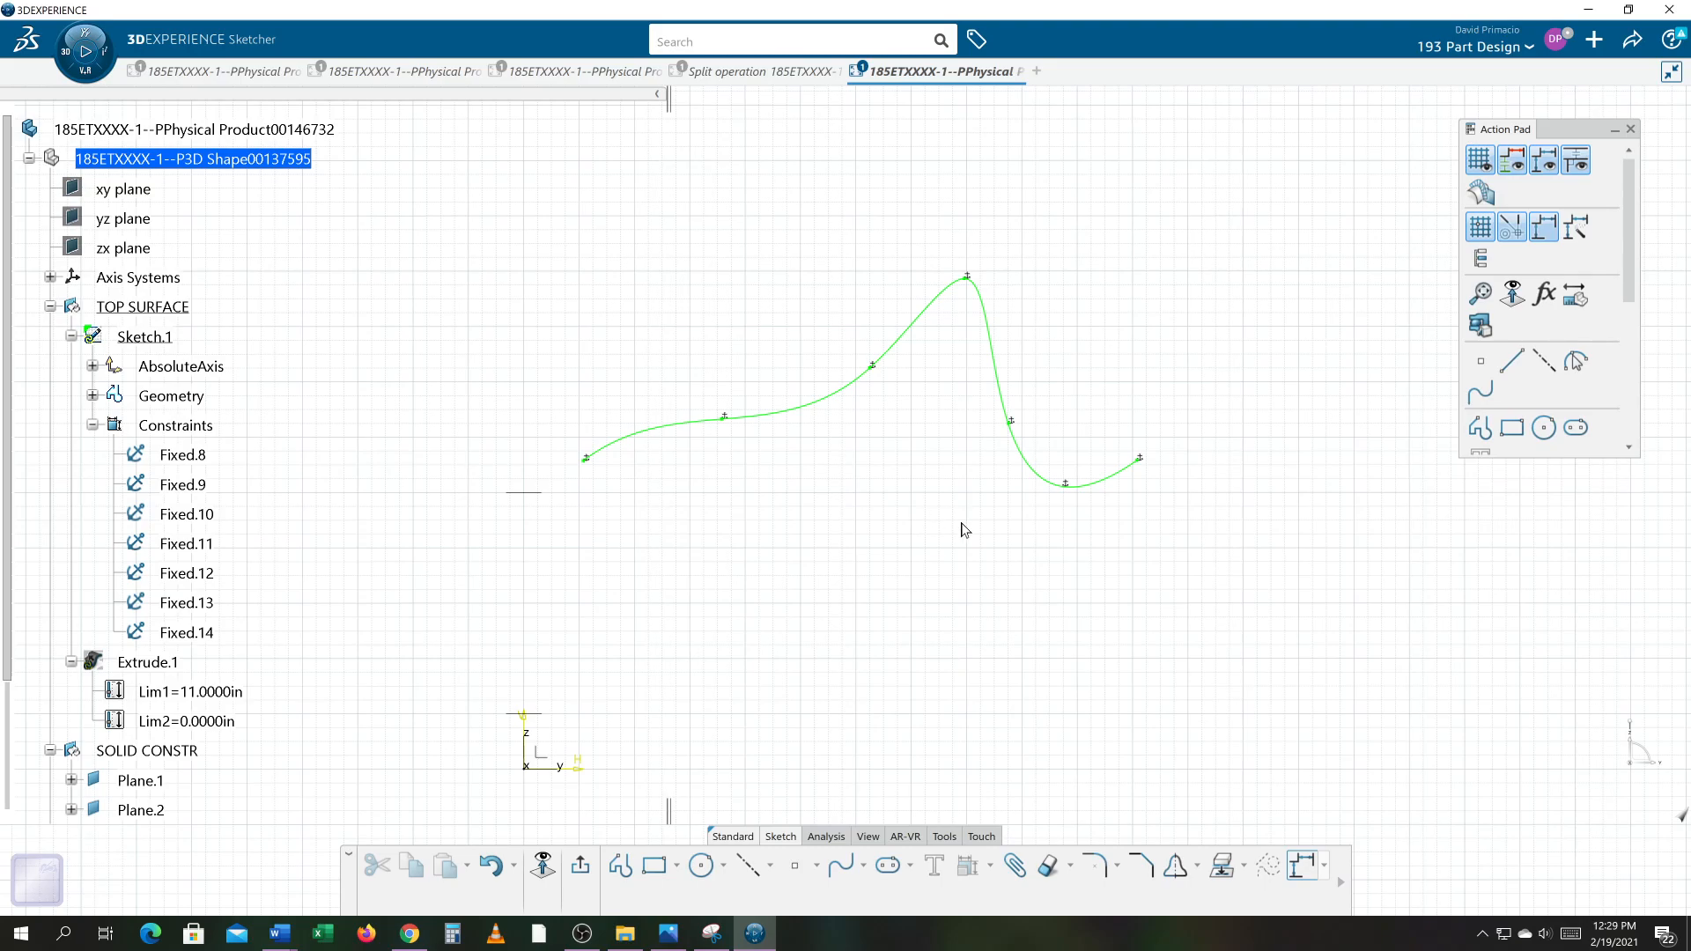
{"action": "scroll", "coordinate": [910, 500], "scroll_direction": "up", "scroll_amount": 5}
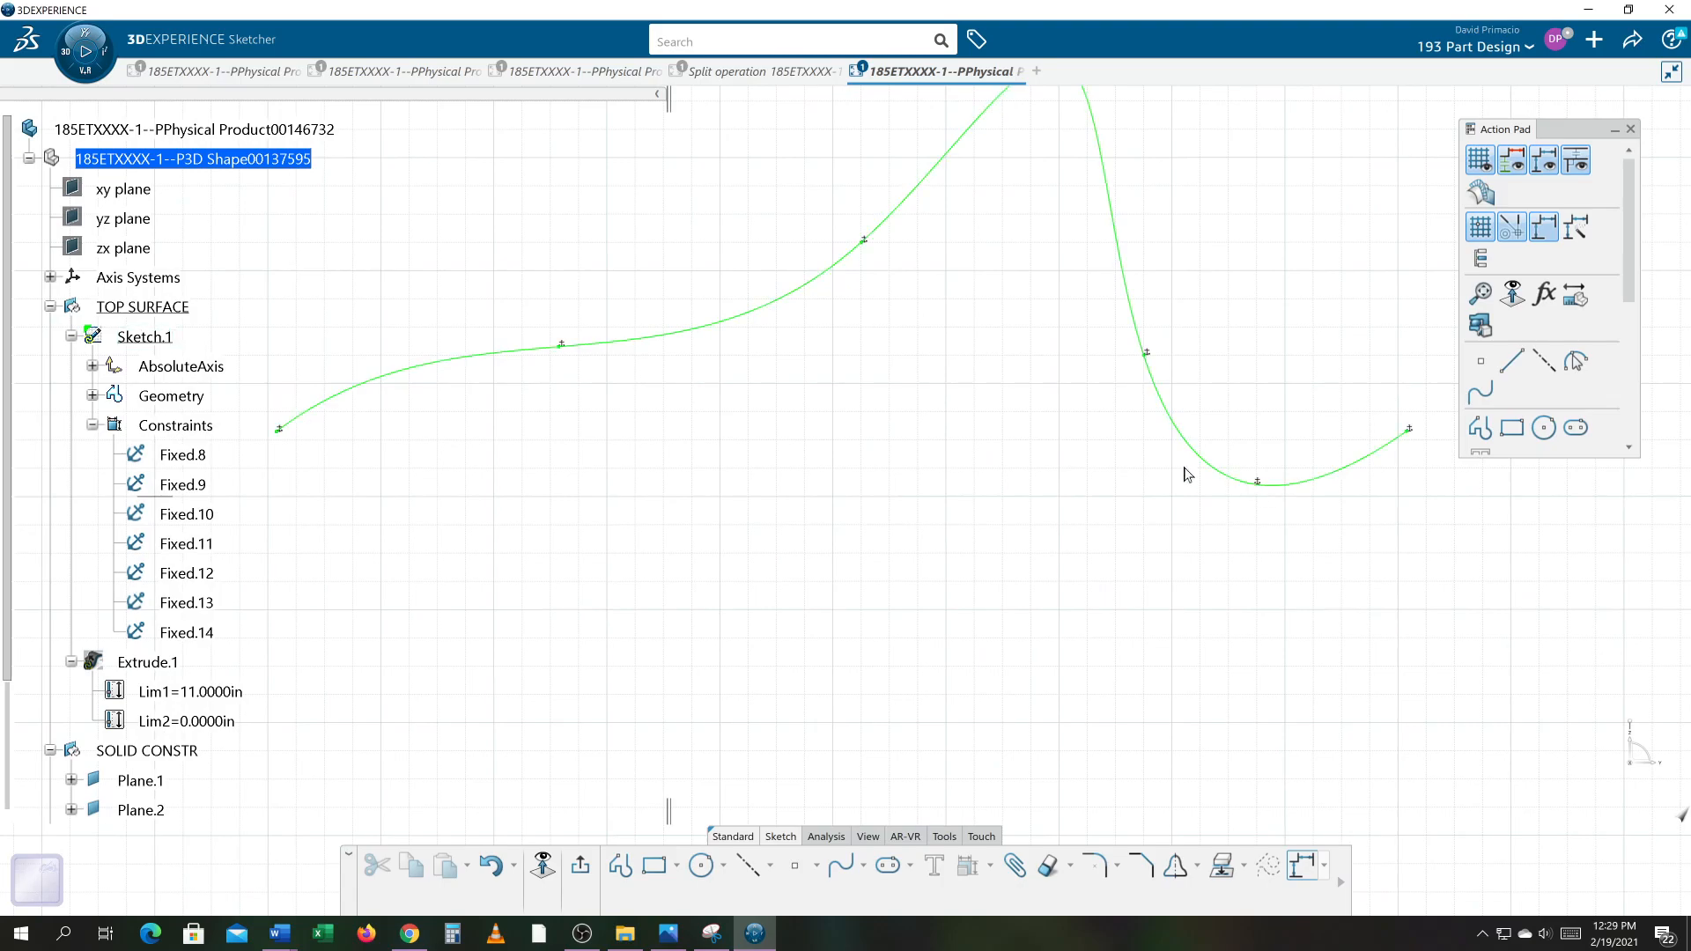
{"action": "double_click", "coordinate": [1146, 355]}
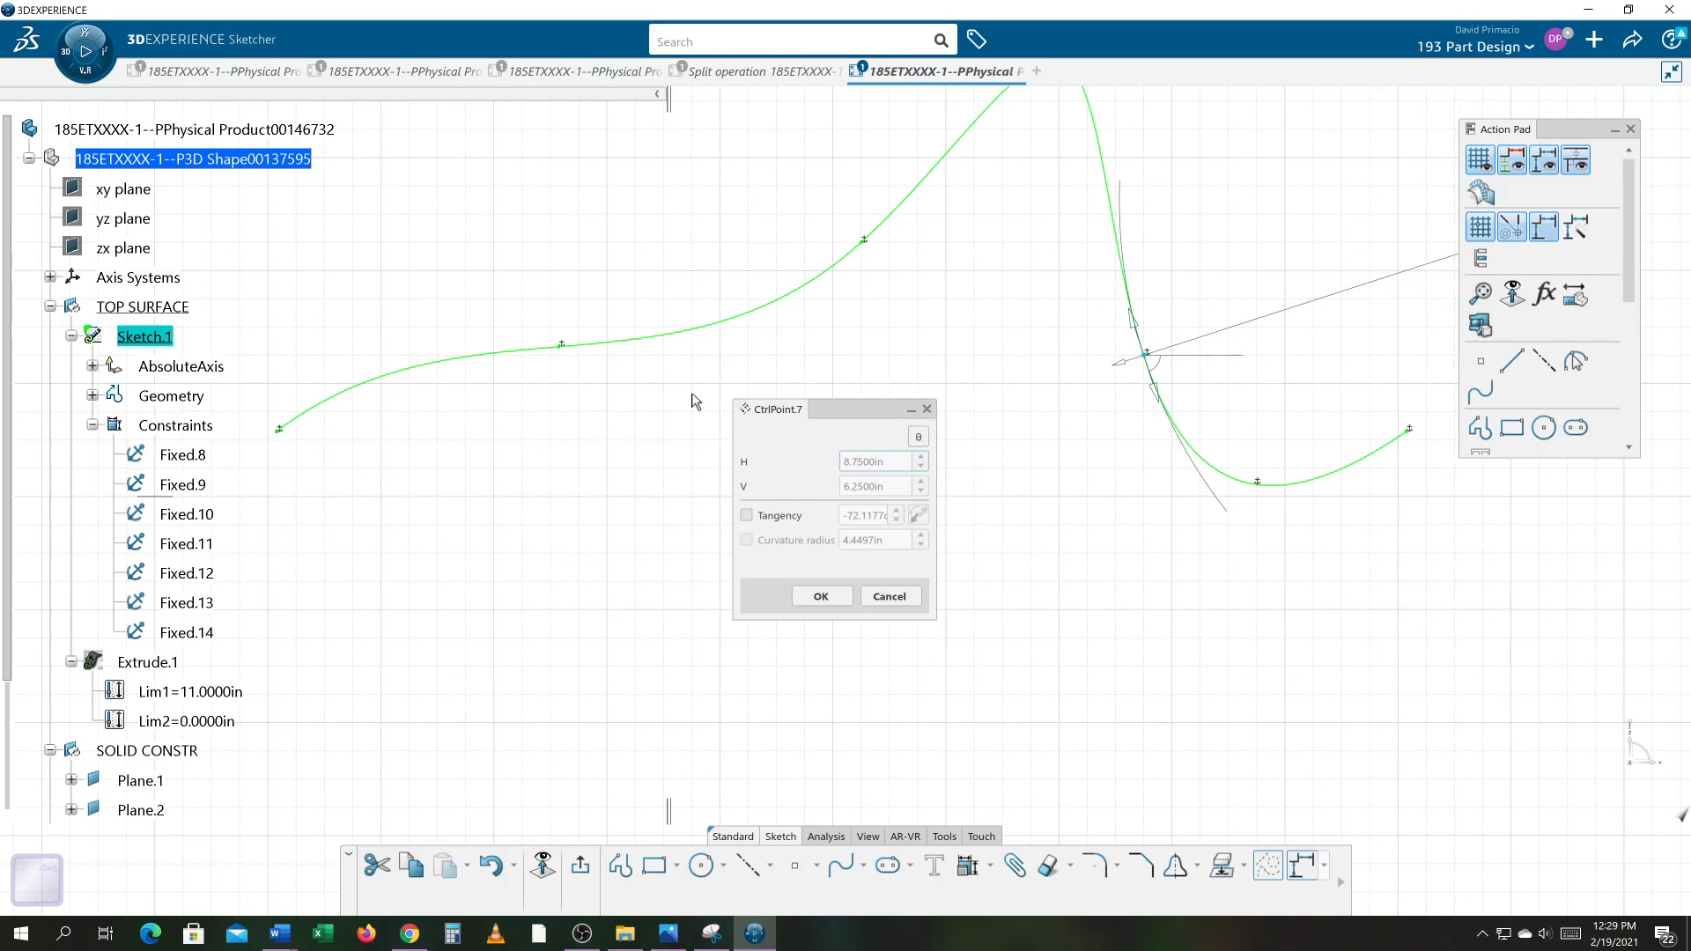
{"action": "left_click", "coordinate": [927, 409]}
{"action": "left_click", "coordinate": [953, 391]}
{"action": "middle_click_drag", "start_coordinate": [923, 400], "coordinate": [814, 497]}
Step: Undo the last three changes to remove the Fix constraints from the spline
{"action": "key", "text": "ctrl+z"}
{"action": "key", "text": "ctrl+z"}
{"action": "key", "text": "ctrl+z"}
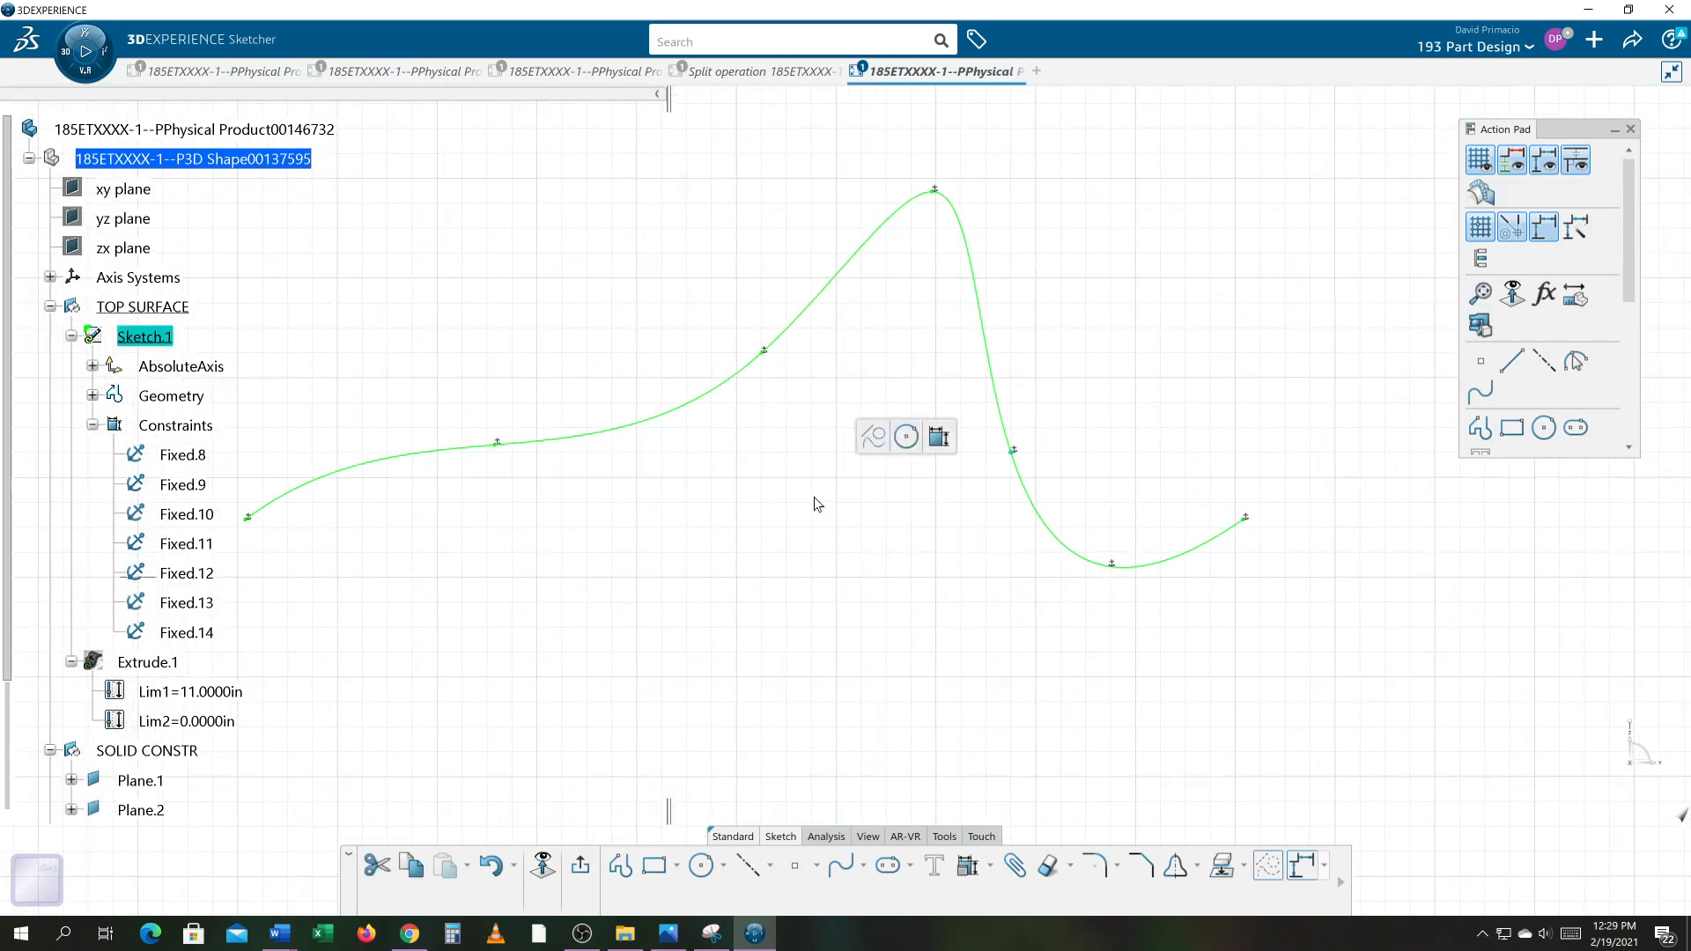
{"action": "left_click", "coordinate": [815, 497]}
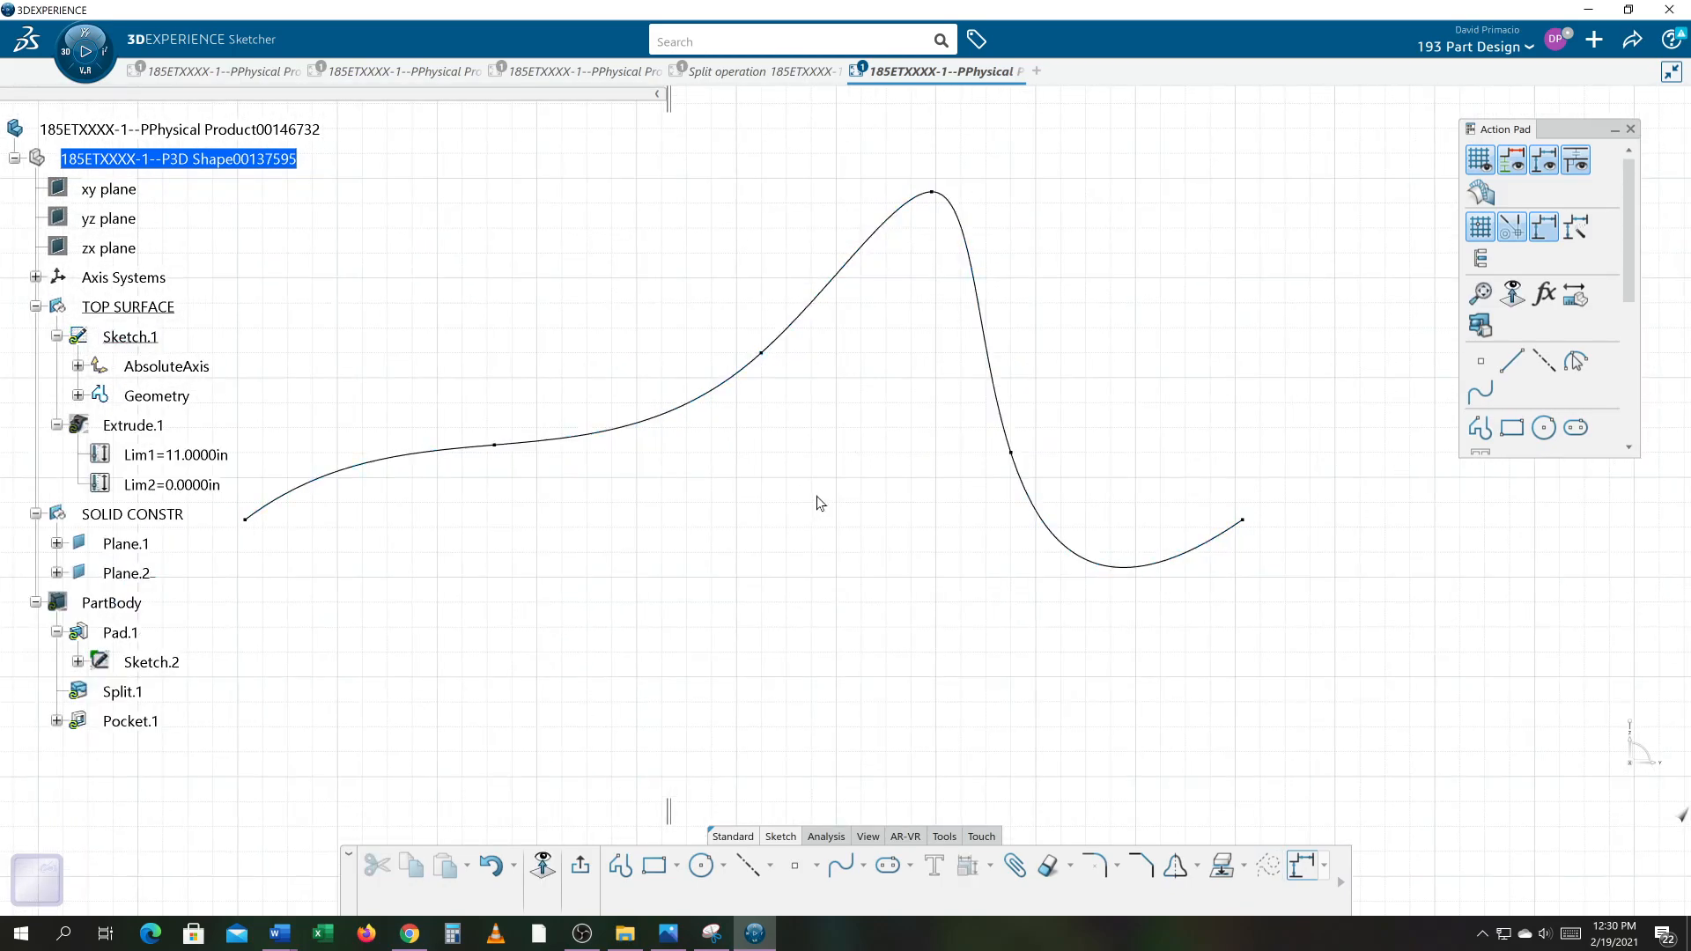
{"action": "middle_click_drag", "start_coordinate": [858, 478], "coordinate": [858, 547]}
{"action": "middle_click_drag", "start_coordinate": [796, 597], "coordinate": [837, 589]}
{"action": "mouse_move", "coordinate": [483, 792]}
{"action": "left_mouse_down"}
{"action": "mouse_move", "coordinate": [616, 755]}
{"action": "mouse_move", "coordinate": [1557, 216]}
{"action": "mouse_move", "coordinate": [1147, 240]}
{"action": "left_mouse_up"}
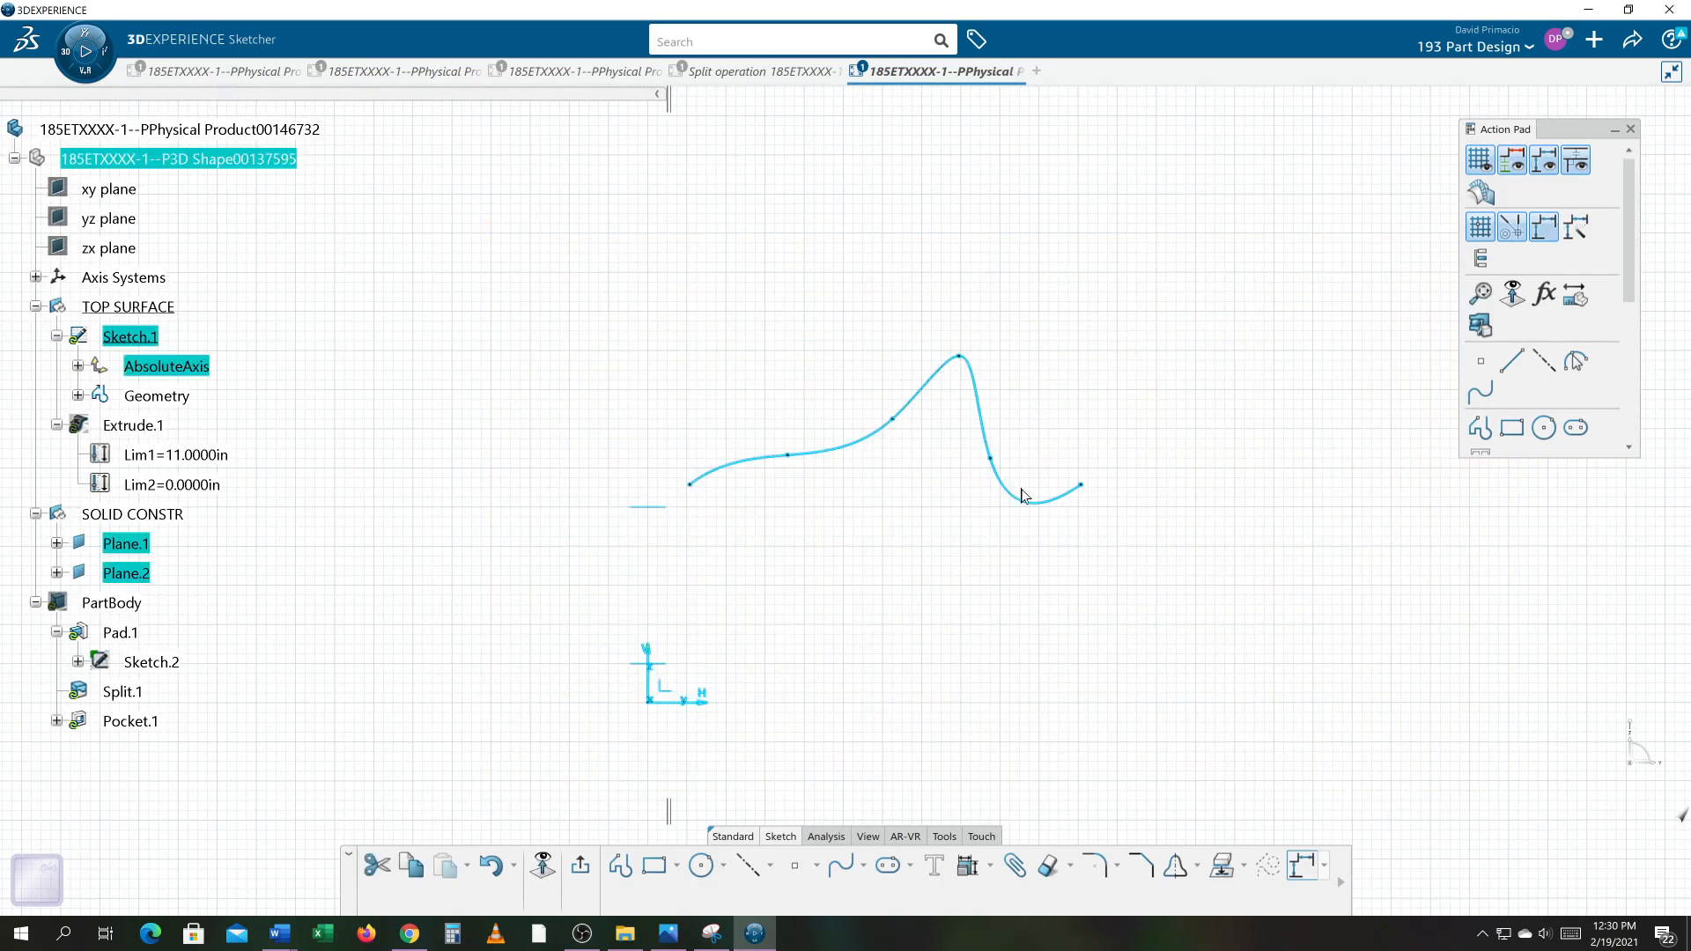
{"action": "left_click", "coordinate": [968, 866]}
{"action": "left_click", "coordinate": [988, 870]}
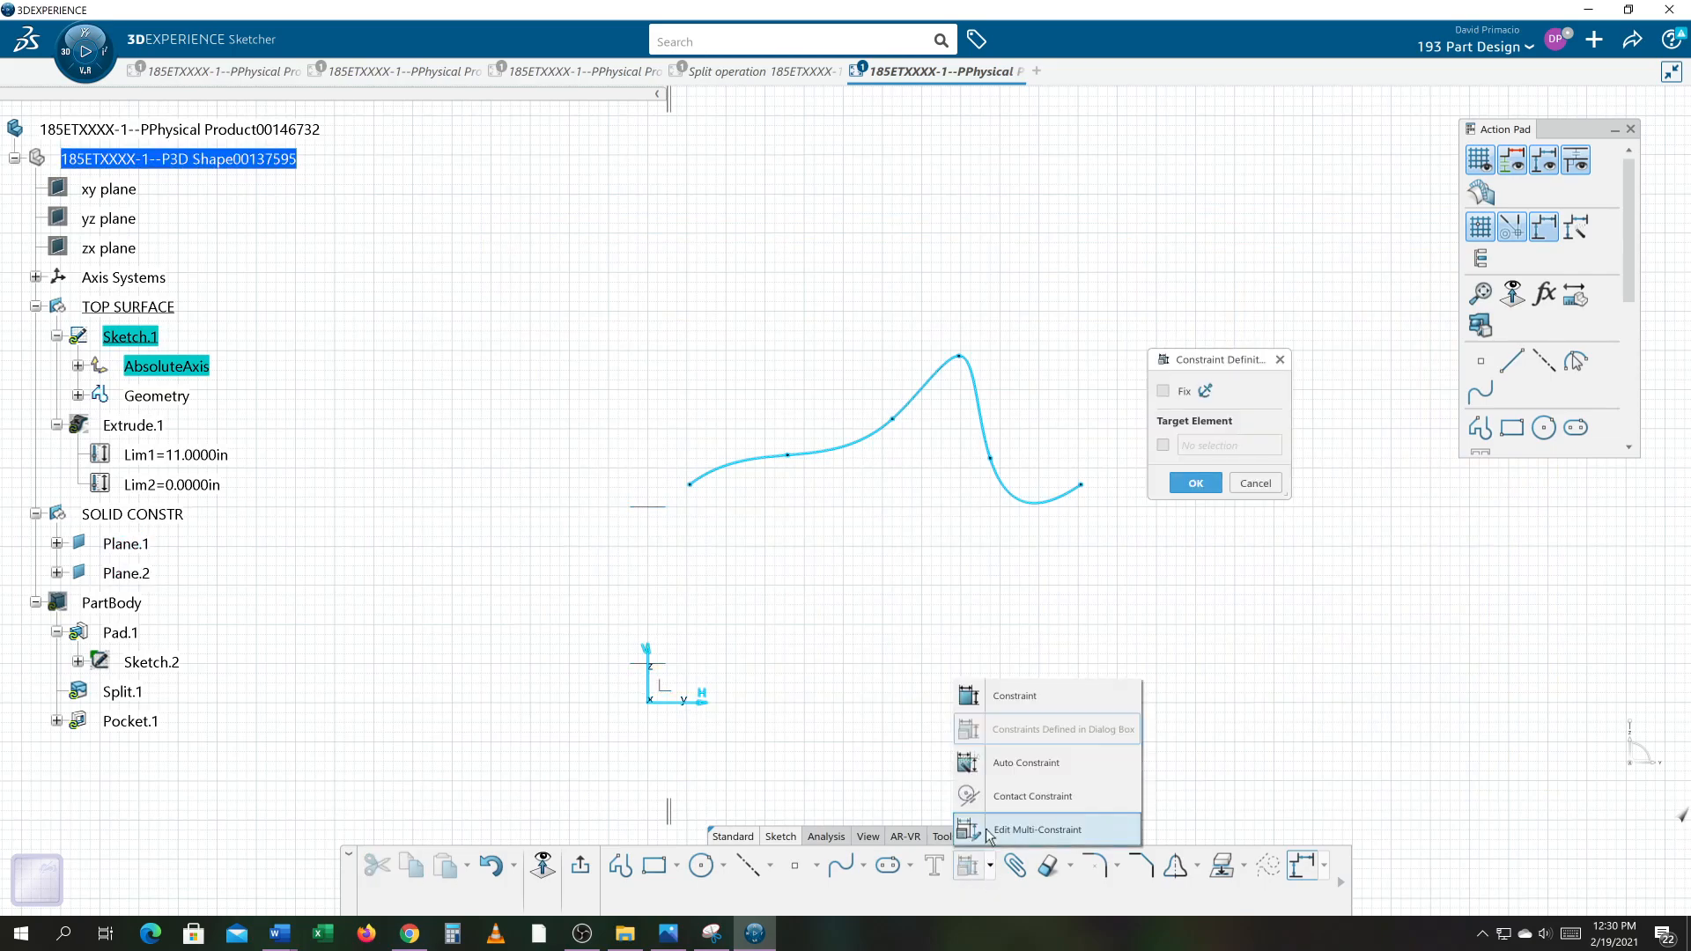
{"action": "left_click", "coordinate": [994, 788]}
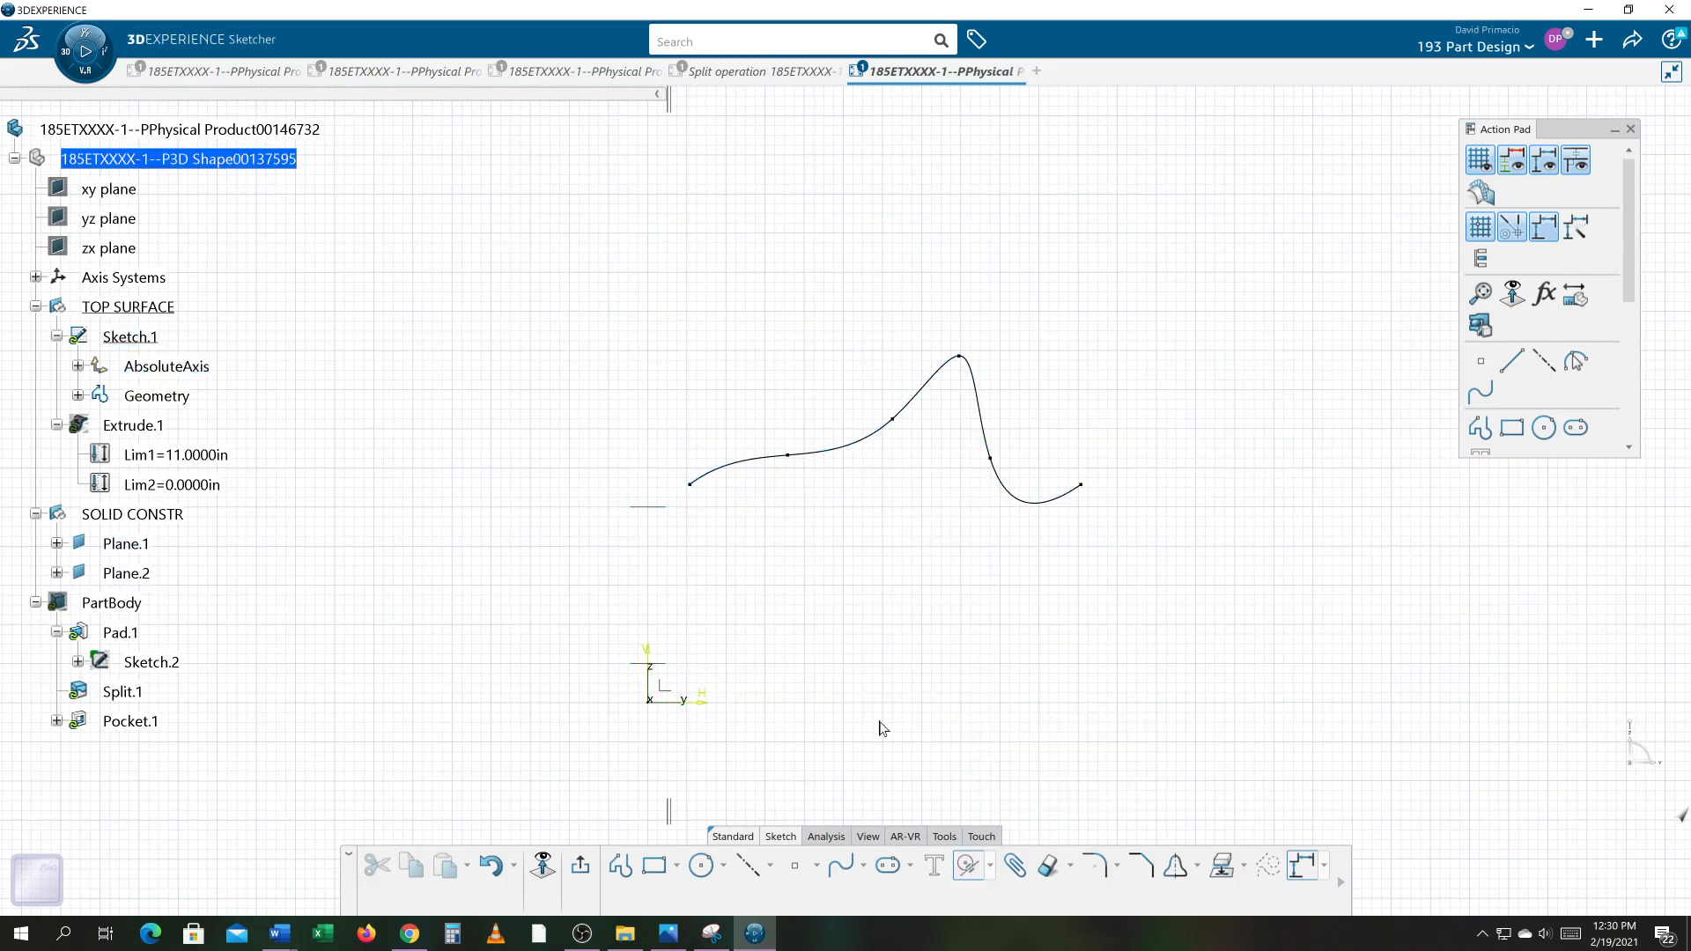
{"action": "left_click_drag", "start_coordinate": [509, 764], "coordinate": [1185, 310]}
{"action": "key", "text": "Escape"}
Step: Apply Auto Constraint to the whole spline, then undo it
{"action": "left_click", "coordinate": [990, 867]}
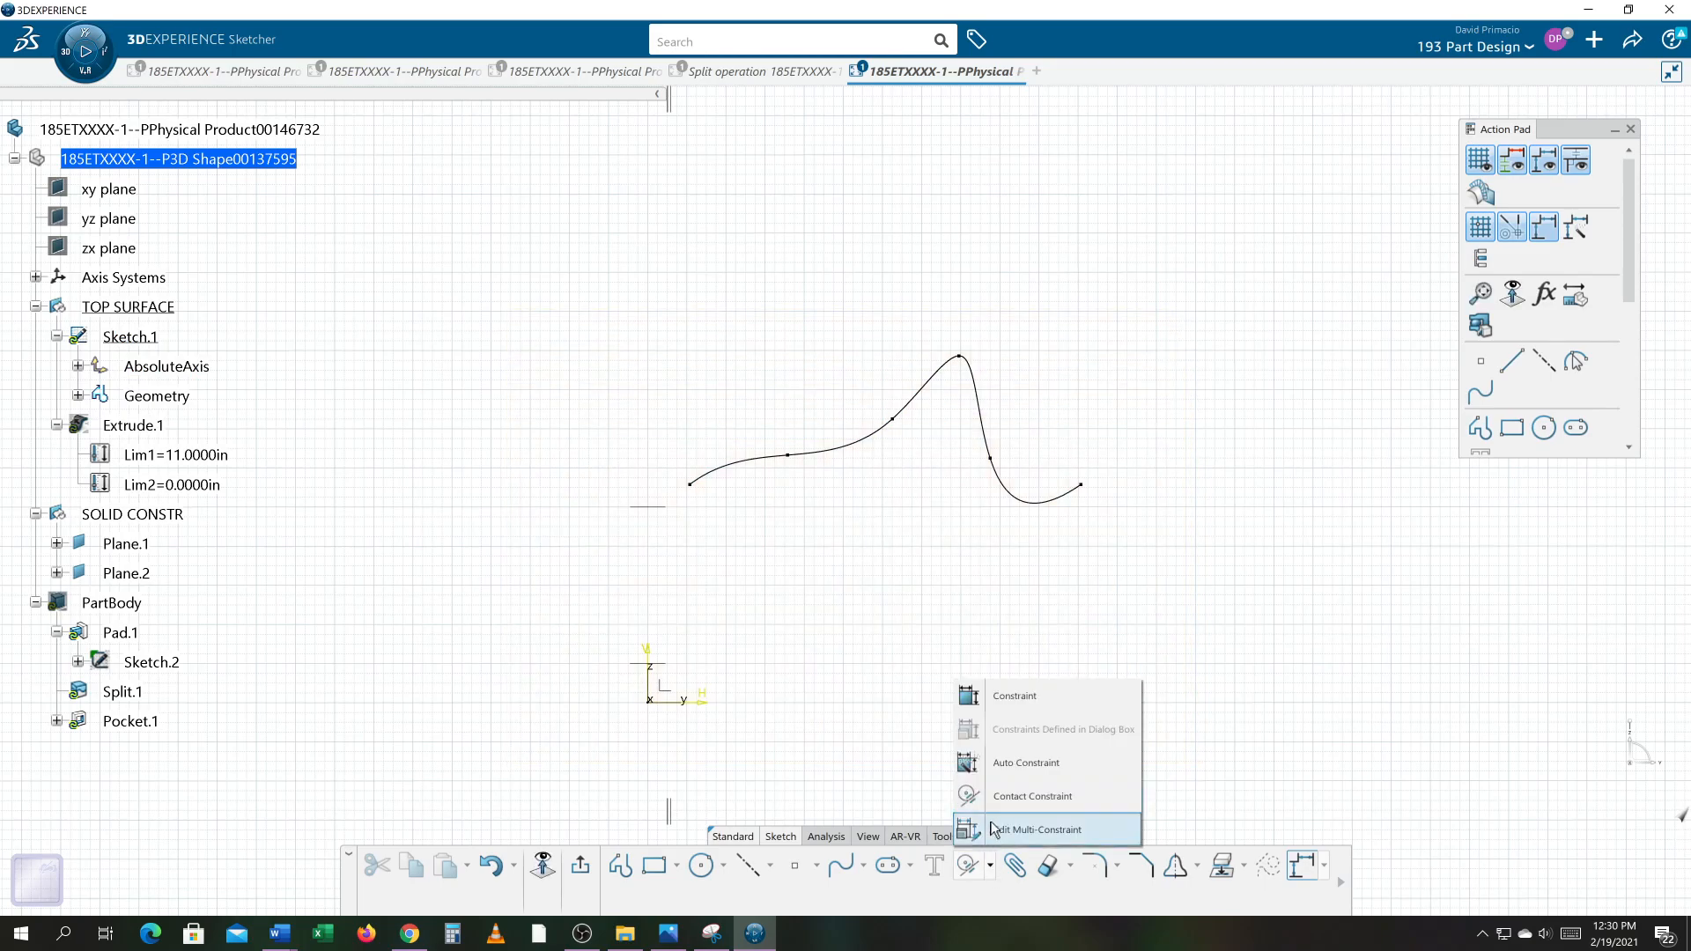
{"action": "left_click", "coordinate": [1008, 763]}
{"action": "mouse_move", "coordinate": [536, 753]}
{"action": "left_mouse_down"}
{"action": "mouse_move", "coordinate": [631, 701]}
{"action": "mouse_move", "coordinate": [1192, 261]}
{"action": "left_mouse_up"}
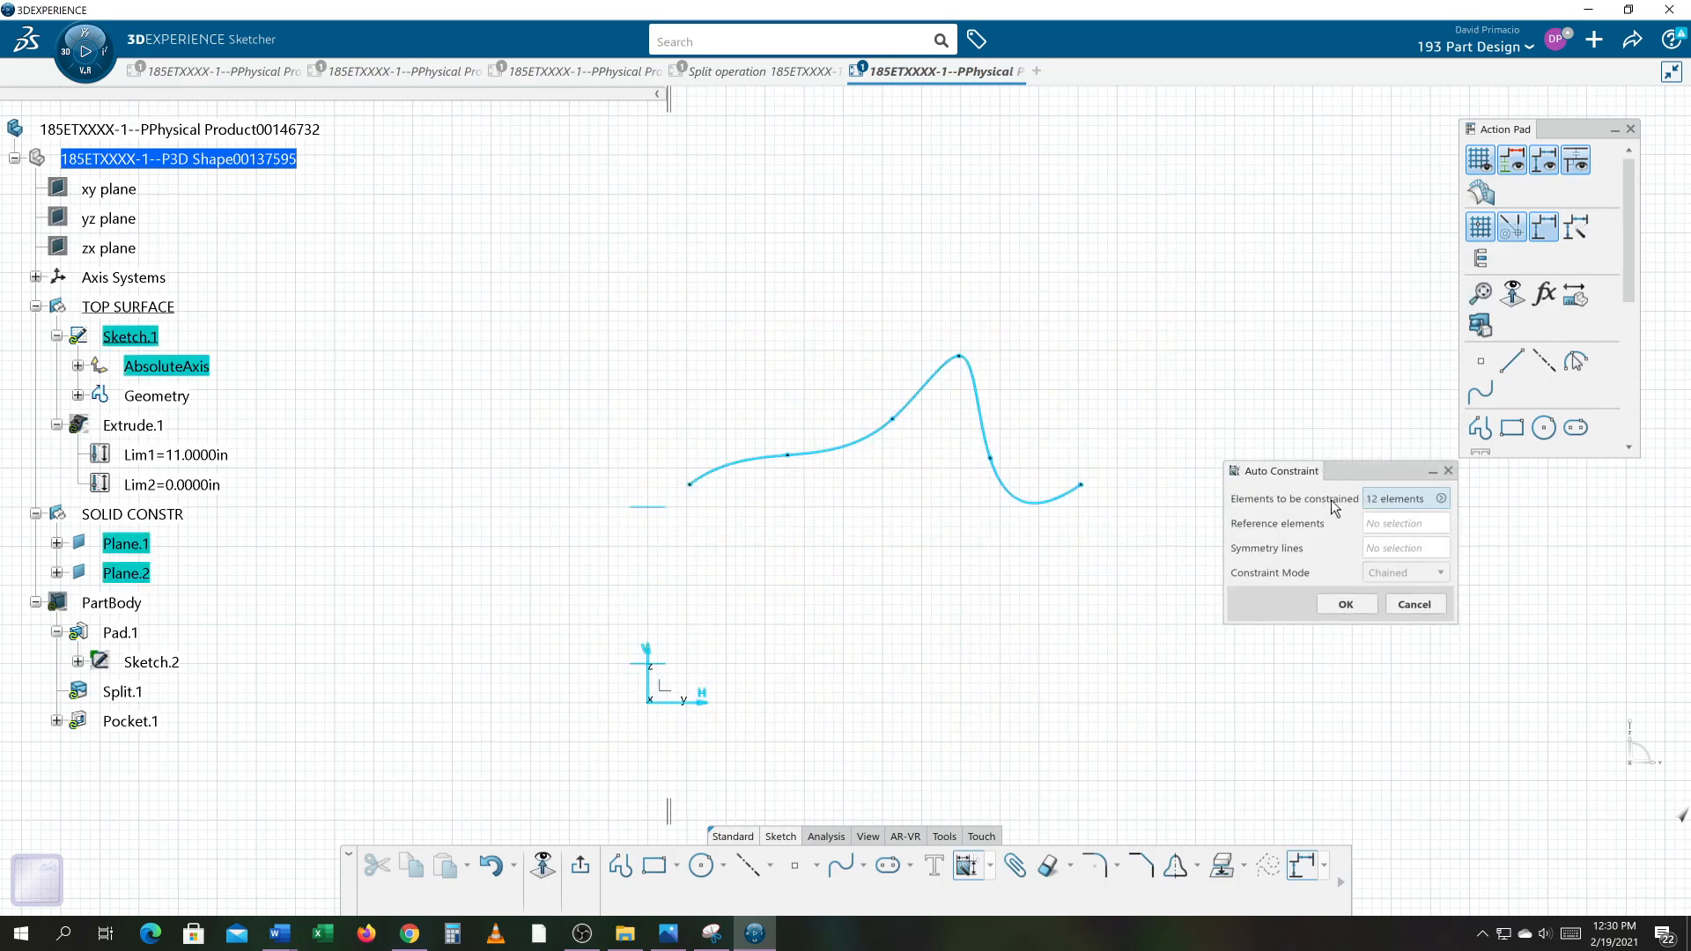
{"action": "left_click", "coordinate": [1346, 604]}
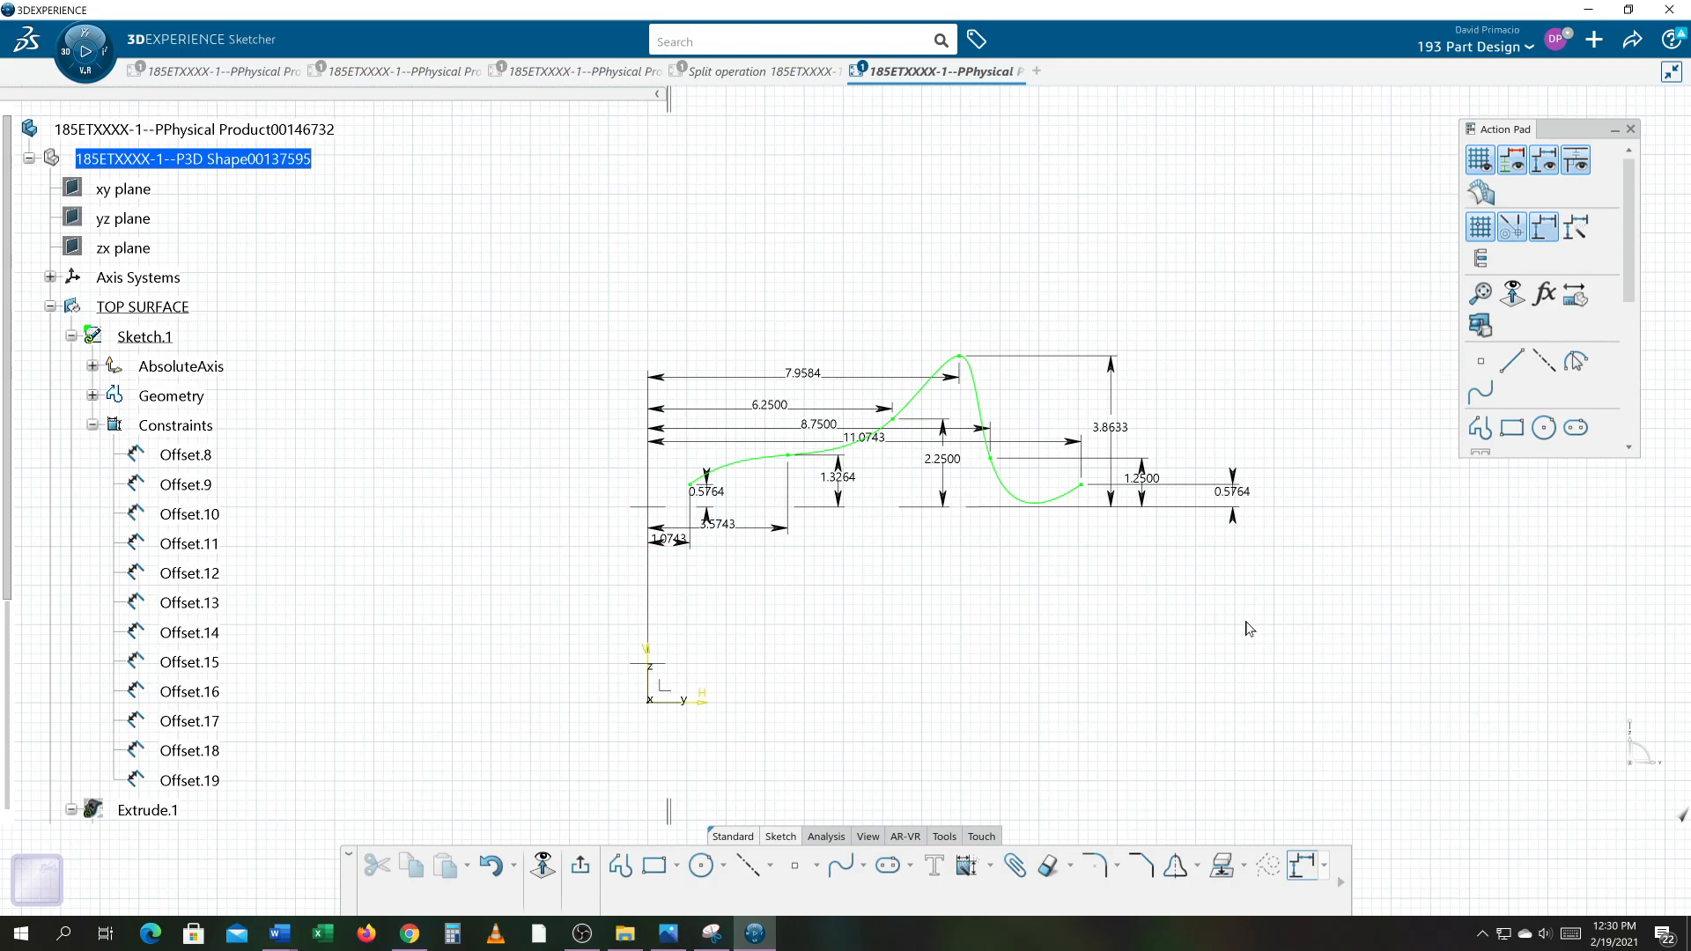
{"action": "key", "text": "ctrl+z"}
Step: Auto-constrain the whole spline so all its points receive offset dimensions
{"action": "left_click_drag", "start_coordinate": [577, 763], "coordinate": [1176, 266]}
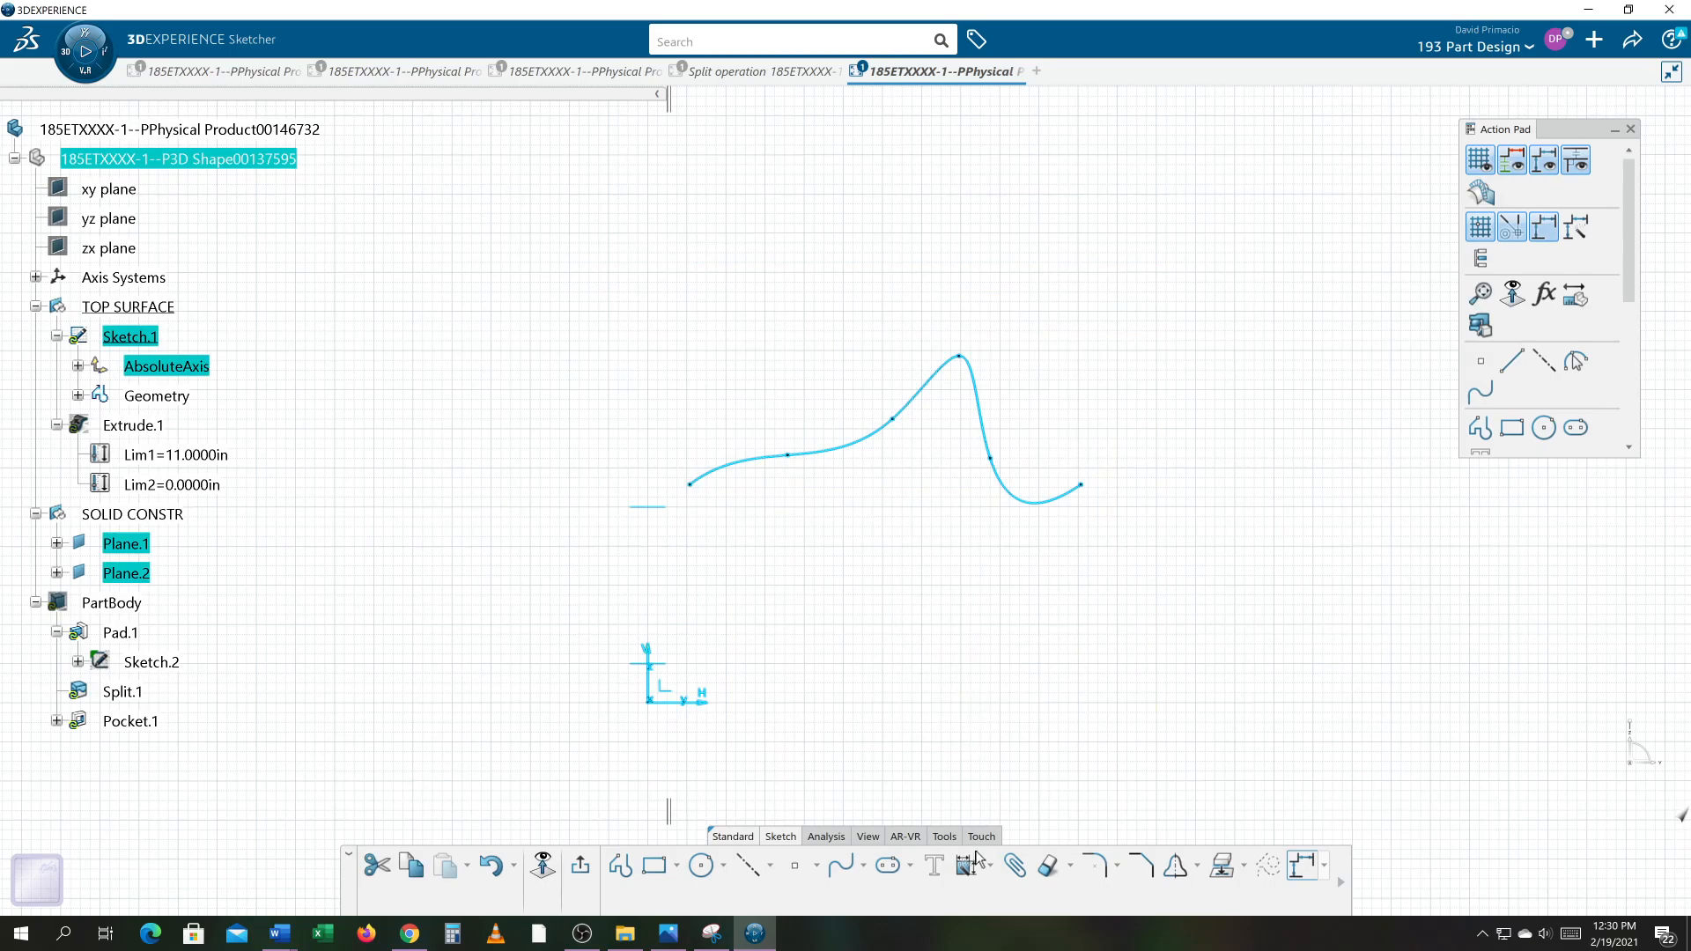
{"action": "left_click", "coordinate": [978, 878]}
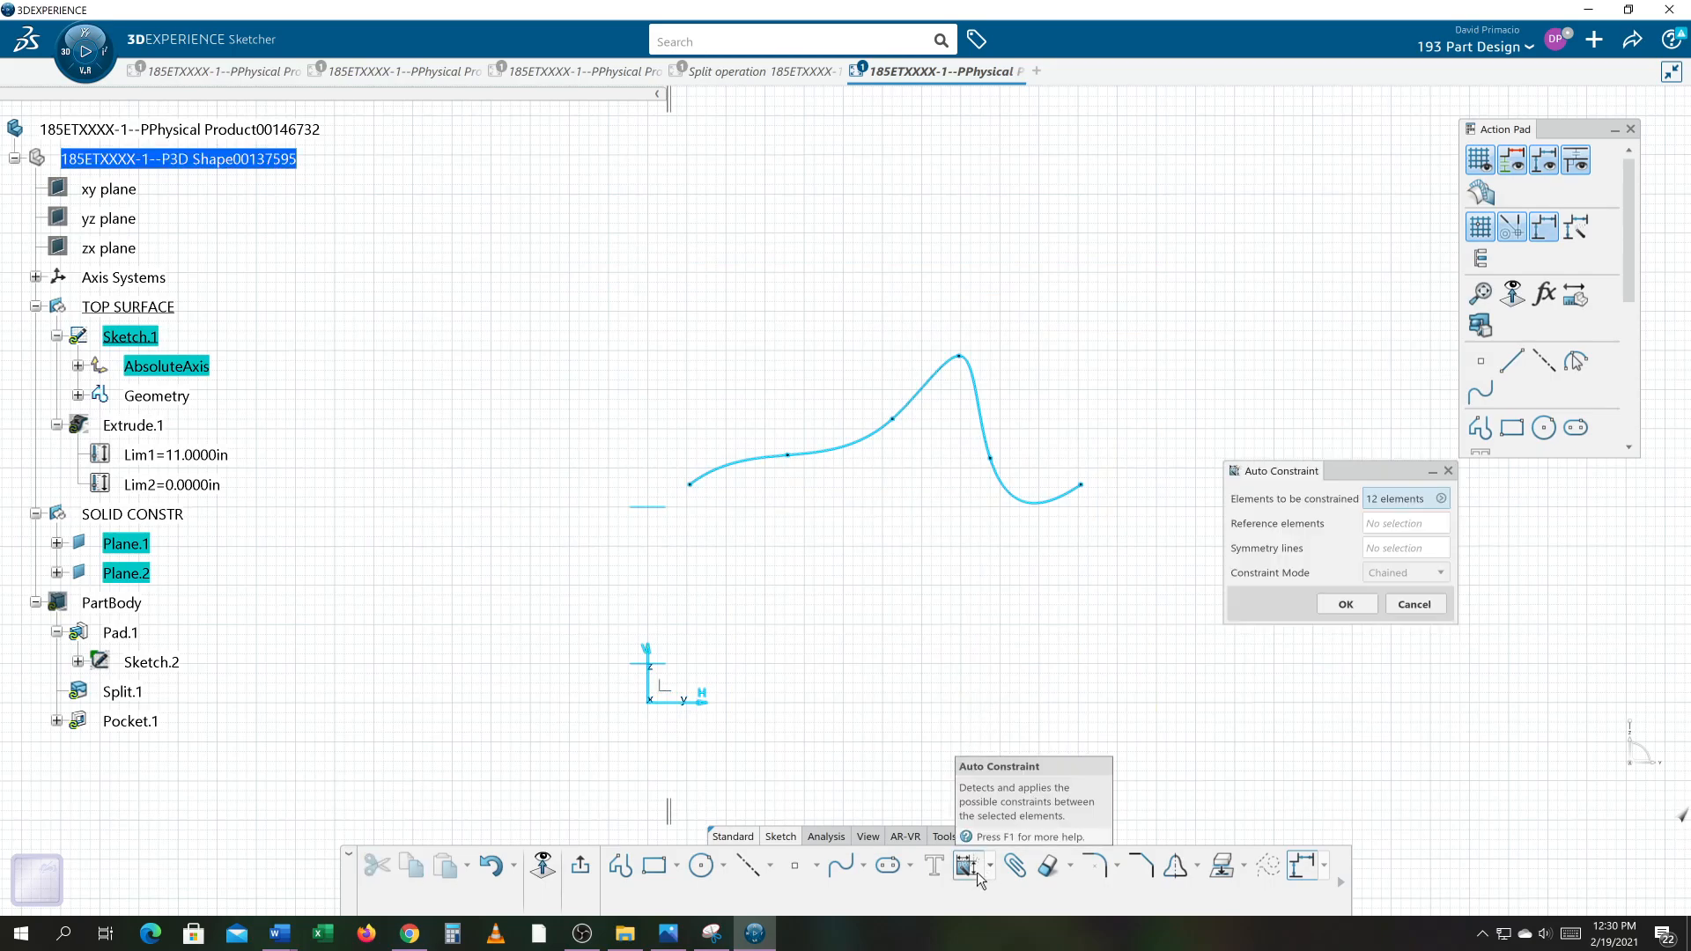
{"action": "key", "text": "Return"}
{"action": "mouse_move", "coordinate": [1010, 573]}
{"action": "middle_mouse_down"}
{"action": "mouse_move", "coordinate": [1011, 546]}
{"action": "mouse_move", "coordinate": [1018, 575]}
{"action": "mouse_move", "coordinate": [1007, 564]}
{"action": "middle_mouse_up"}
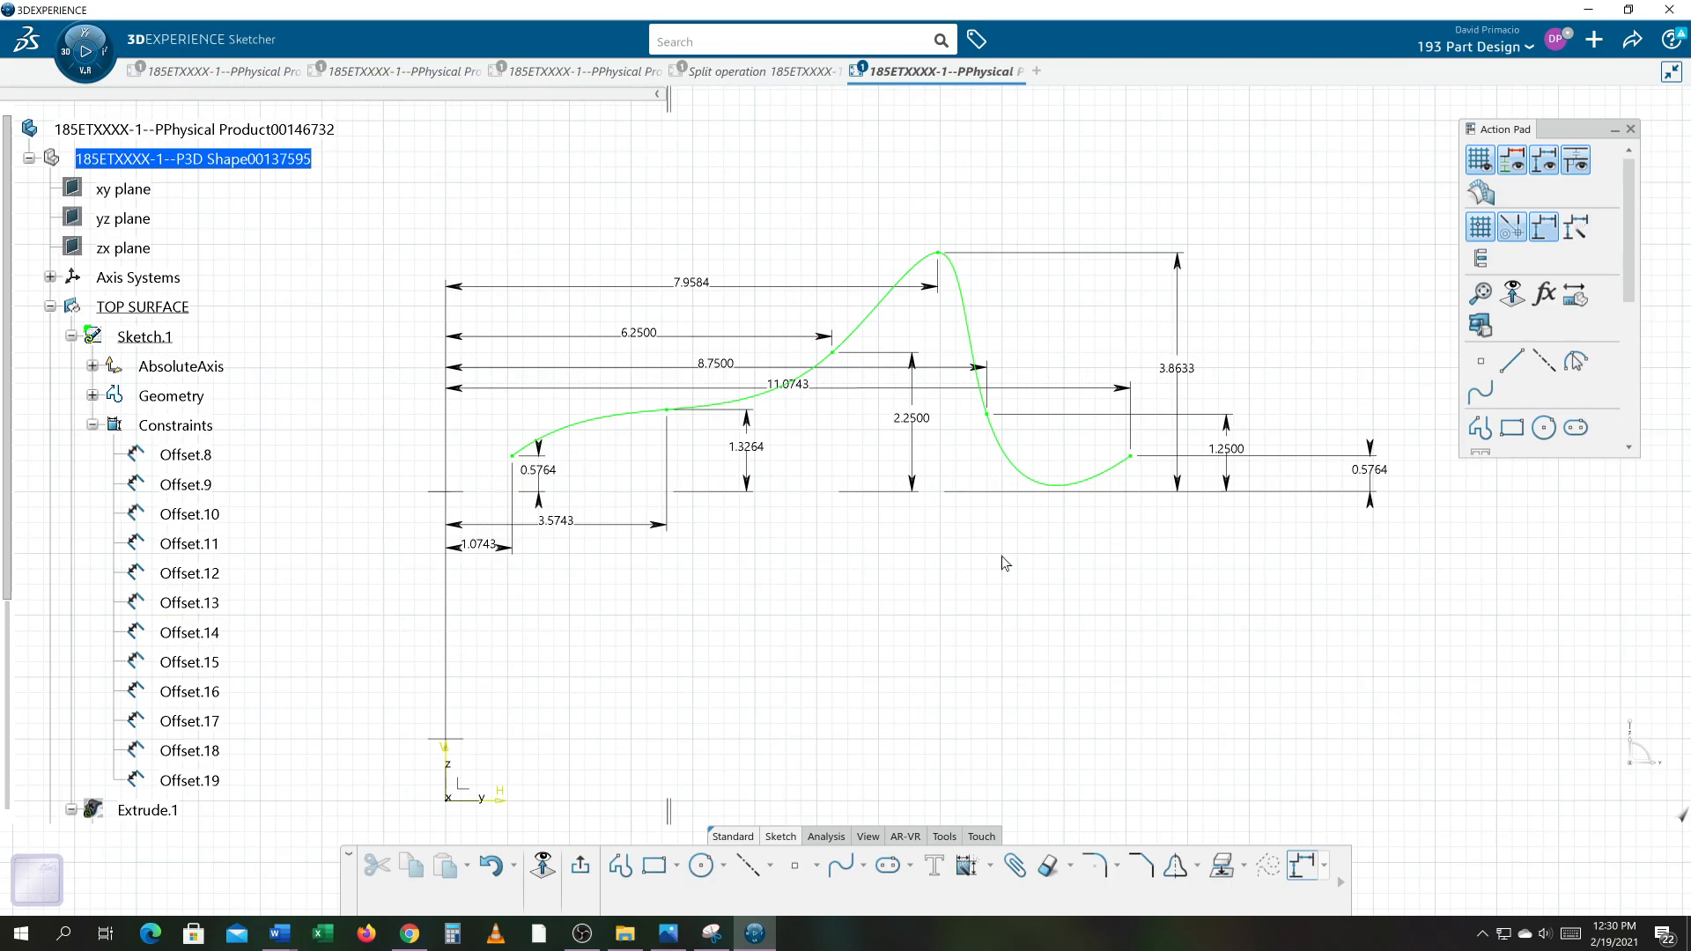
Step: Exit the sketch and show Extrude.1 again
{"action": "left_click", "coordinate": [580, 872]}
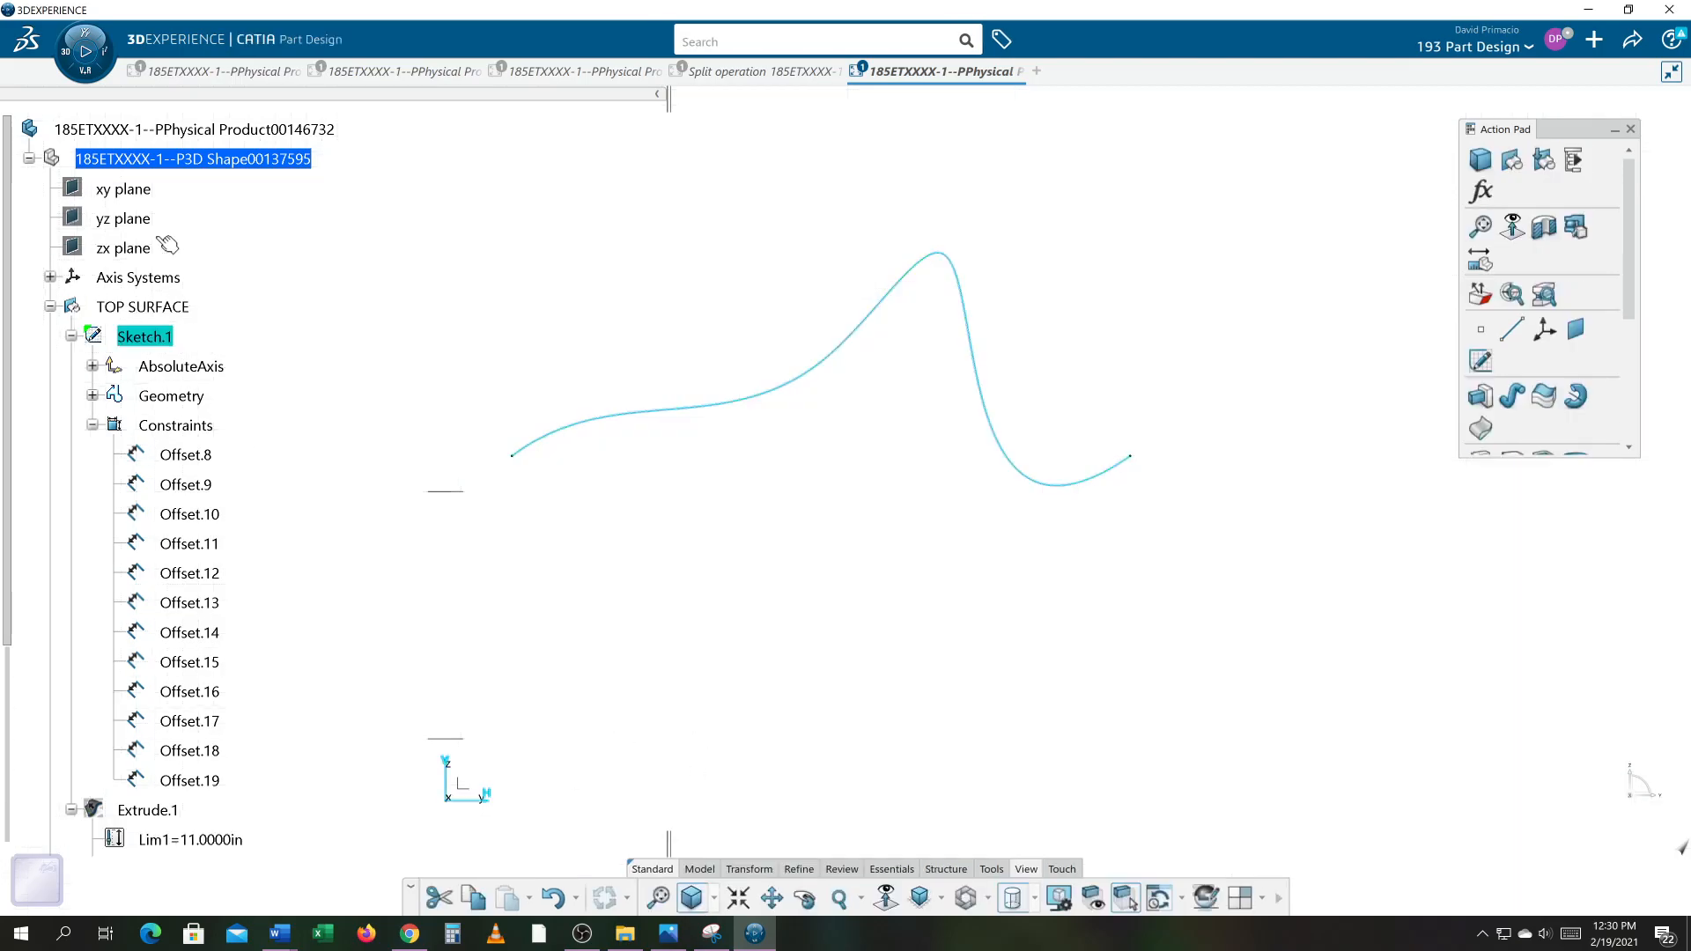
{"action": "right_click", "coordinate": [133, 812]}
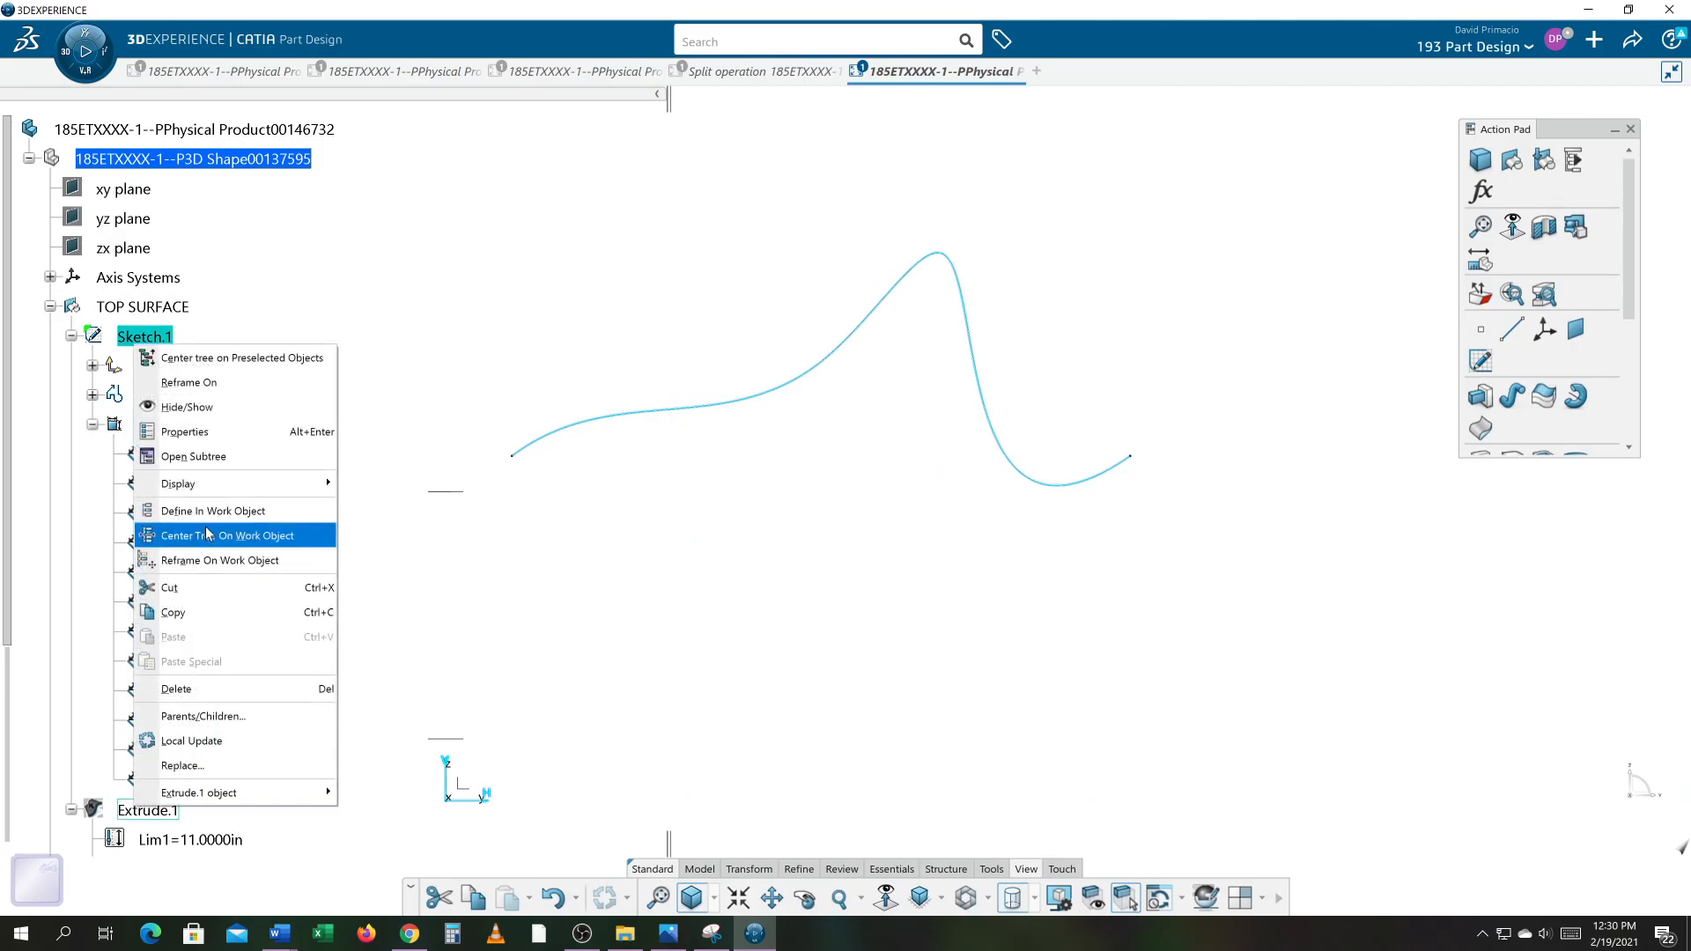
{"action": "left_click", "coordinate": [200, 405]}
Step: Hide the TOP SURFACE geometrical set
{"action": "right_click", "coordinate": [167, 308]}
{"action": "left_click", "coordinate": [212, 346]}
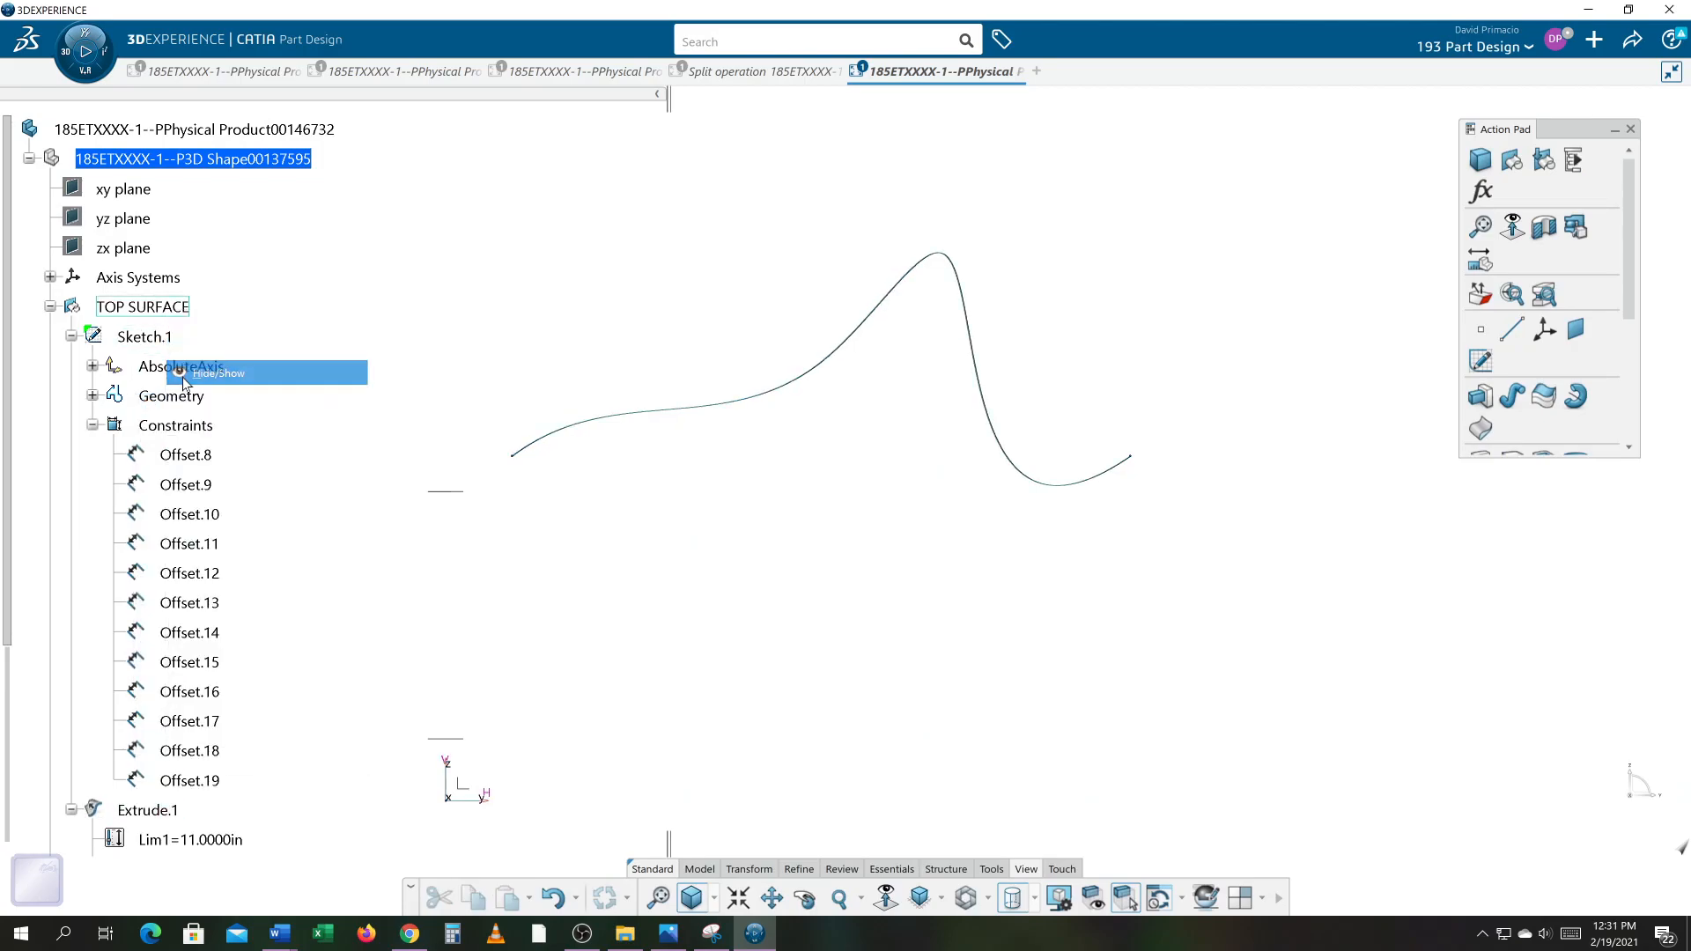
{"action": "left_click", "coordinate": [920, 897]}
{"action": "scroll", "coordinate": [149, 796], "scroll_direction": "down", "scroll_amount": 5}
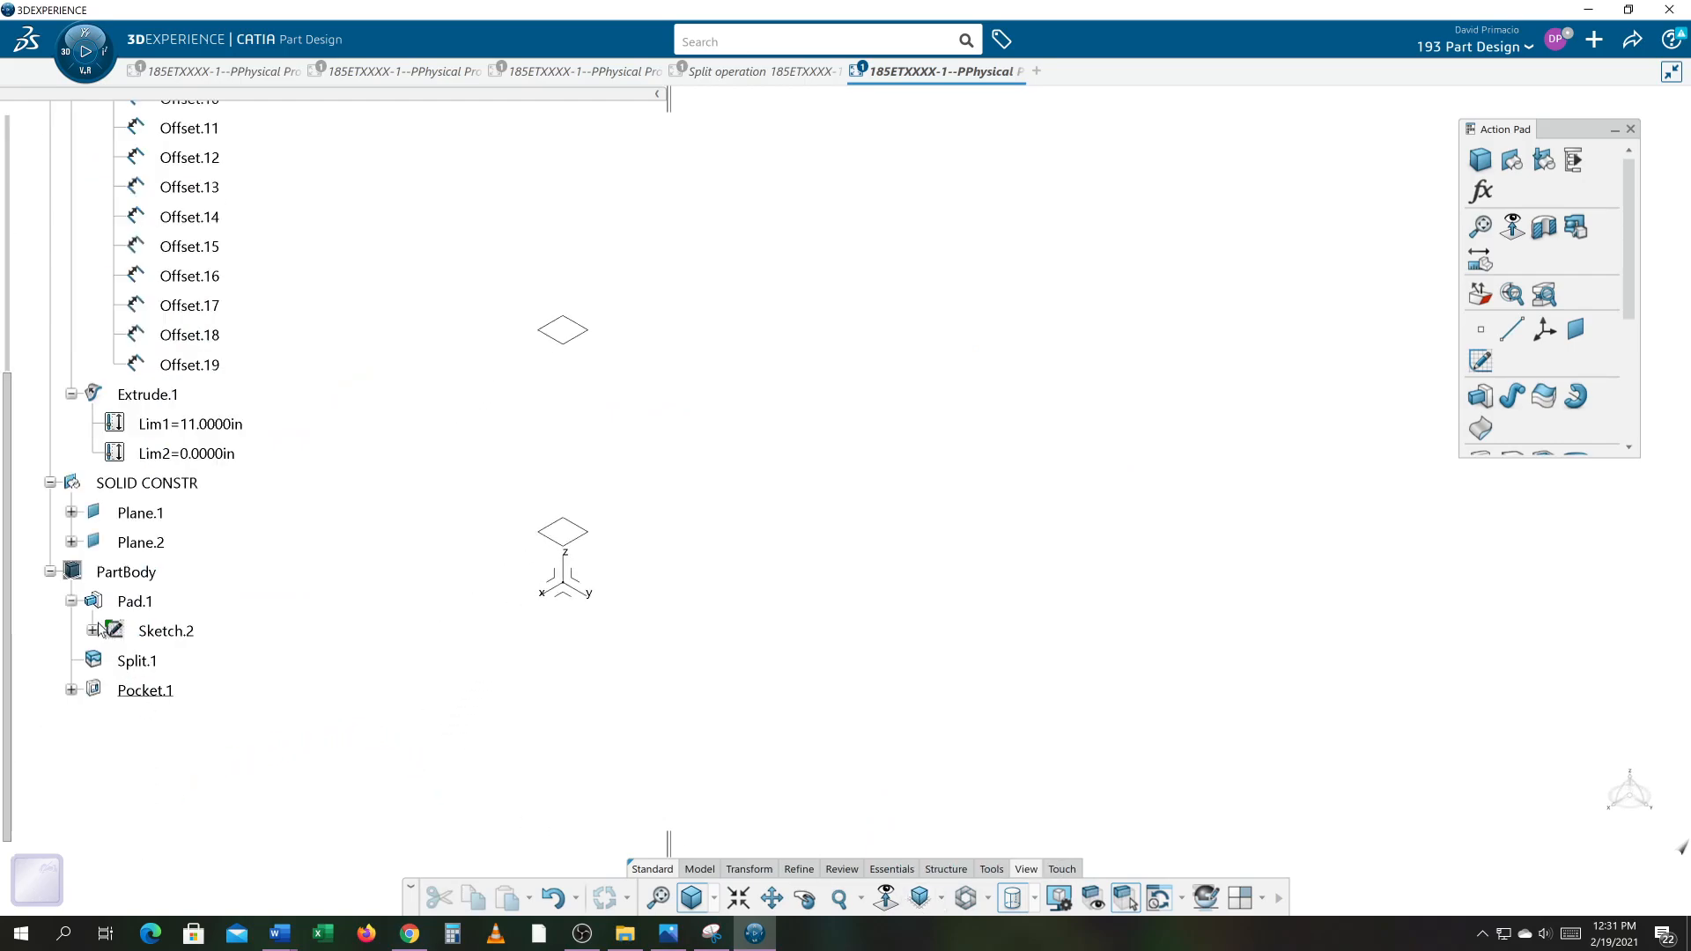
Step: Show PartBody and orbit around the solid to inspect the pocket
{"action": "right_click", "coordinate": [119, 574]}
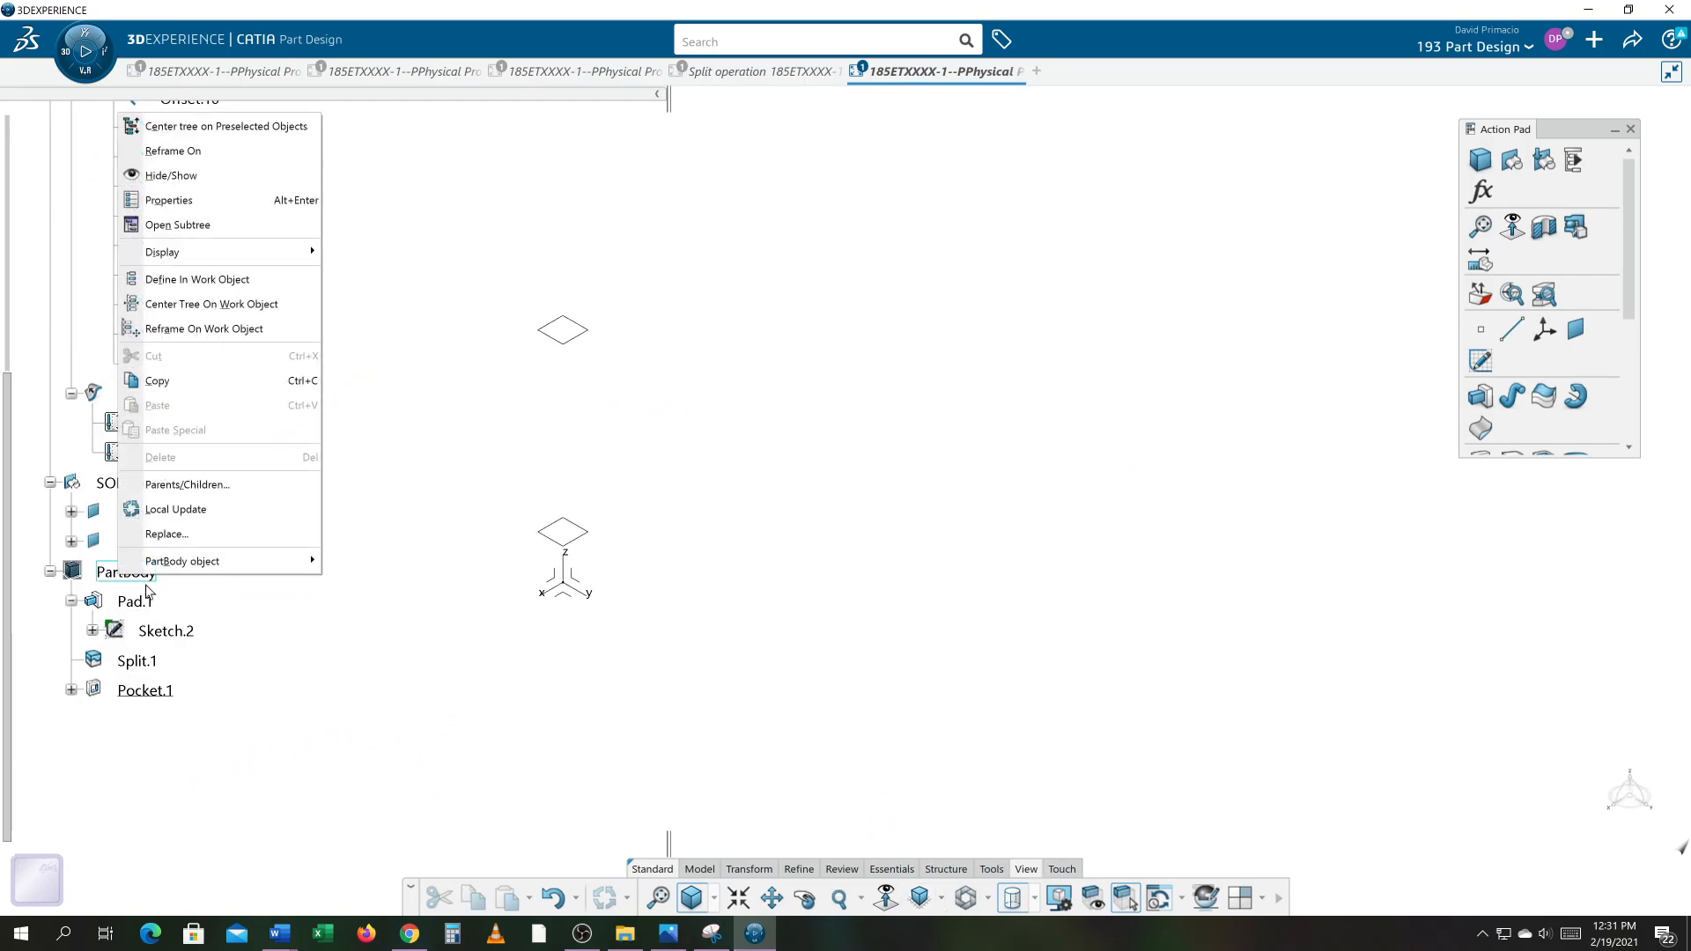
{"action": "left_click", "coordinate": [215, 176]}
{"action": "left_click", "coordinate": [889, 670]}
{"action": "middle_click_drag", "start_coordinate": [891, 671], "coordinate": [1138, 466]}
{"action": "left_click", "coordinate": [680, 739]}
{"action": "middle_click_drag", "start_coordinate": [740, 770], "coordinate": [517, 743]}
{"action": "left_click", "coordinate": [759, 763]}
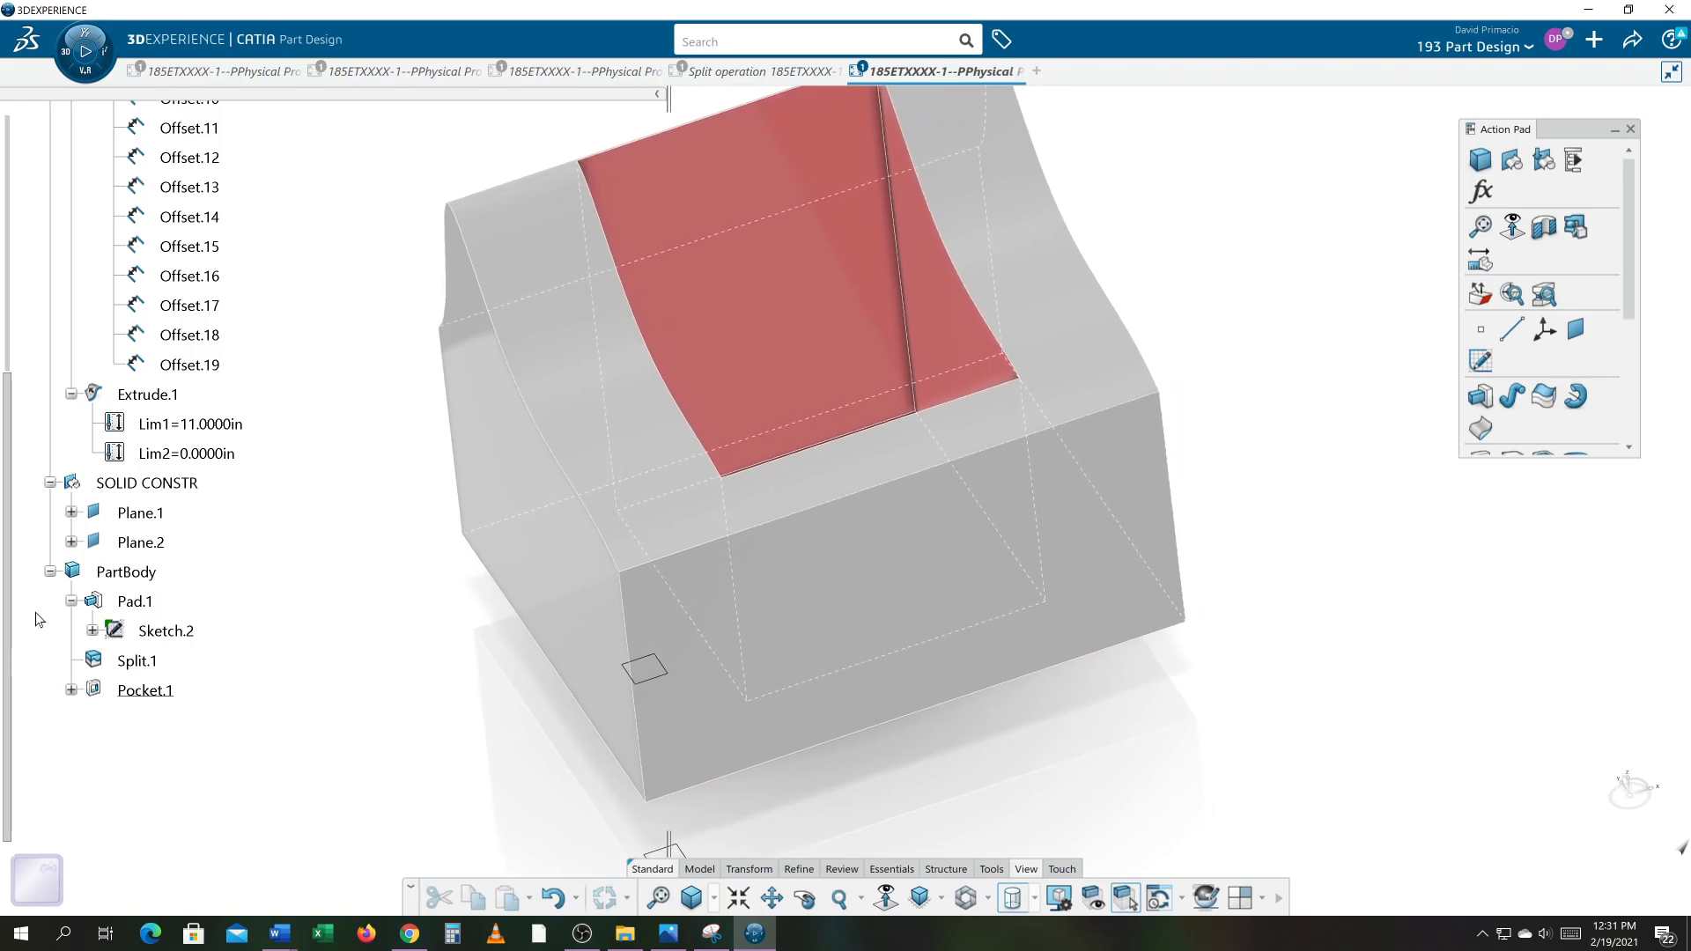
Step: Collapse the Pad.1 and TOP SURFACE branches of the specification tree
{"action": "left_click", "coordinate": [49, 573]}
{"action": "left_click", "coordinate": [49, 572]}
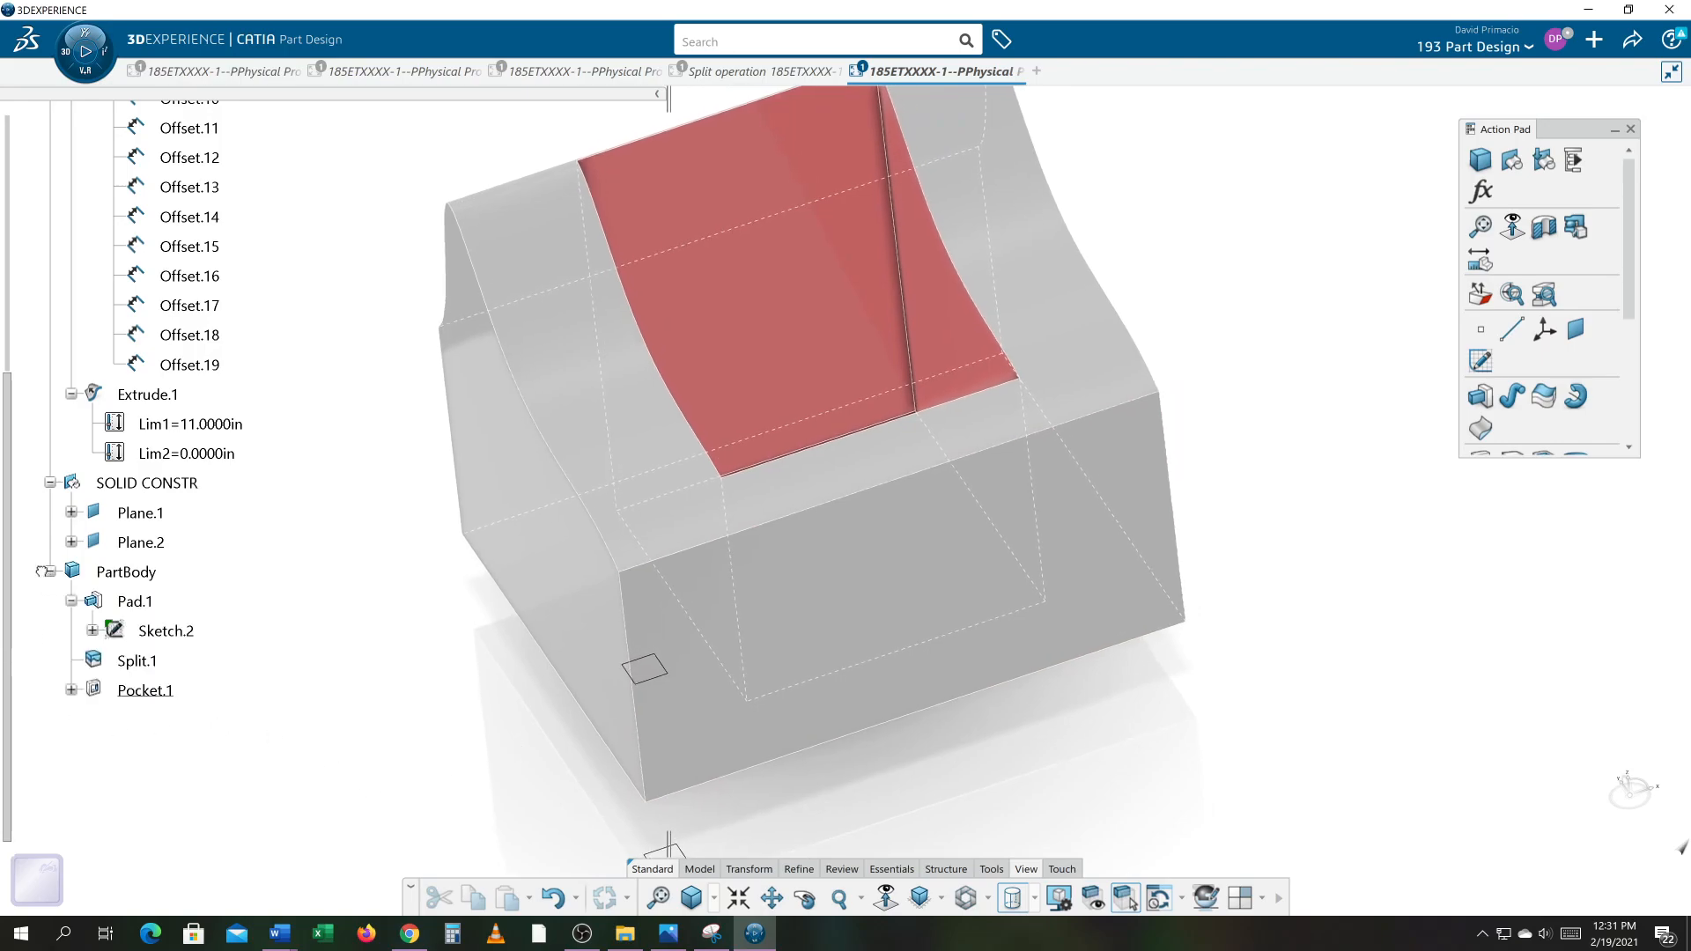
{"action": "left_click", "coordinate": [71, 601]}
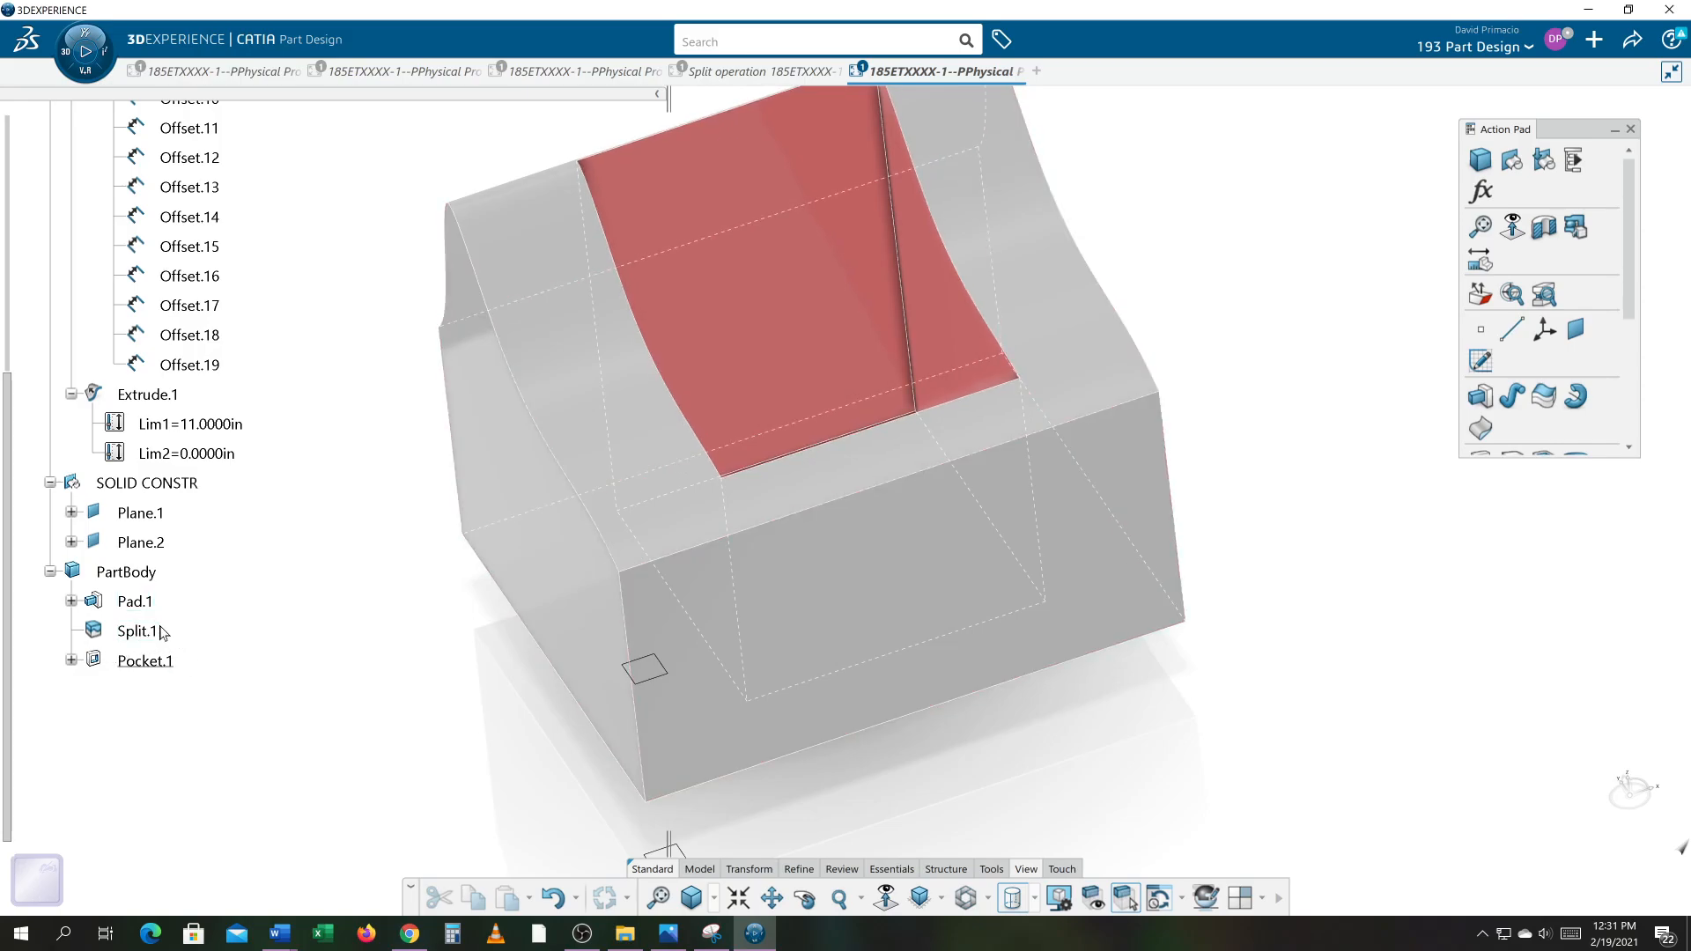
{"action": "scroll", "coordinate": [148, 657], "scroll_direction": "up", "scroll_amount": 7}
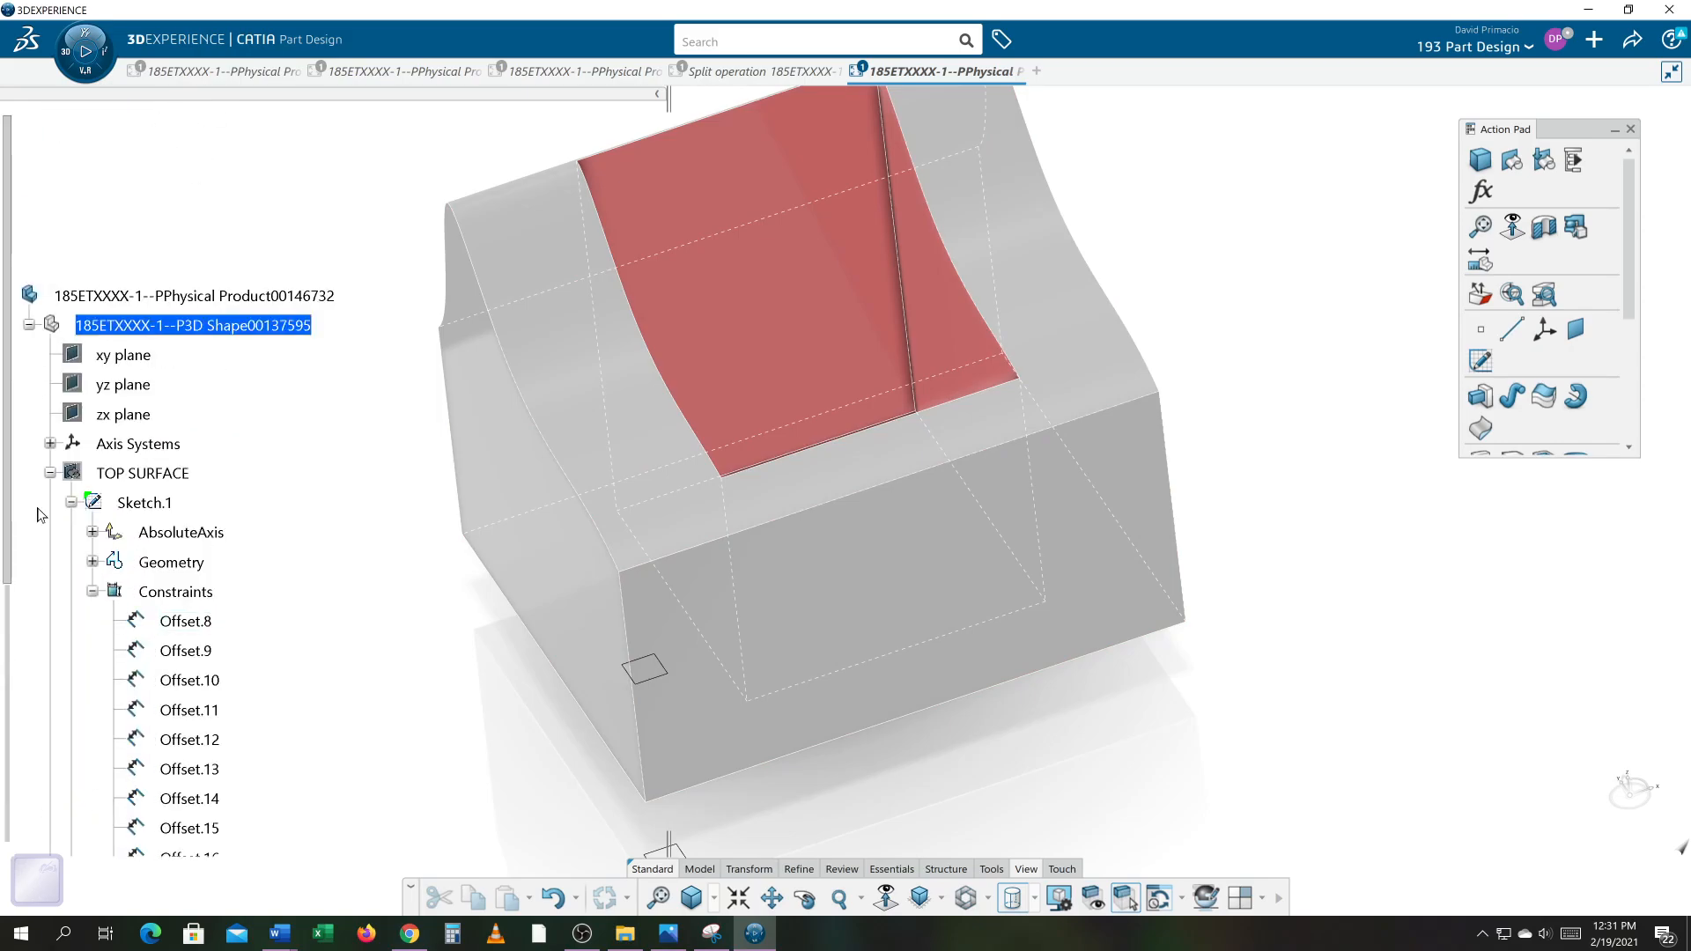
{"action": "left_click", "coordinate": [40, 474]}
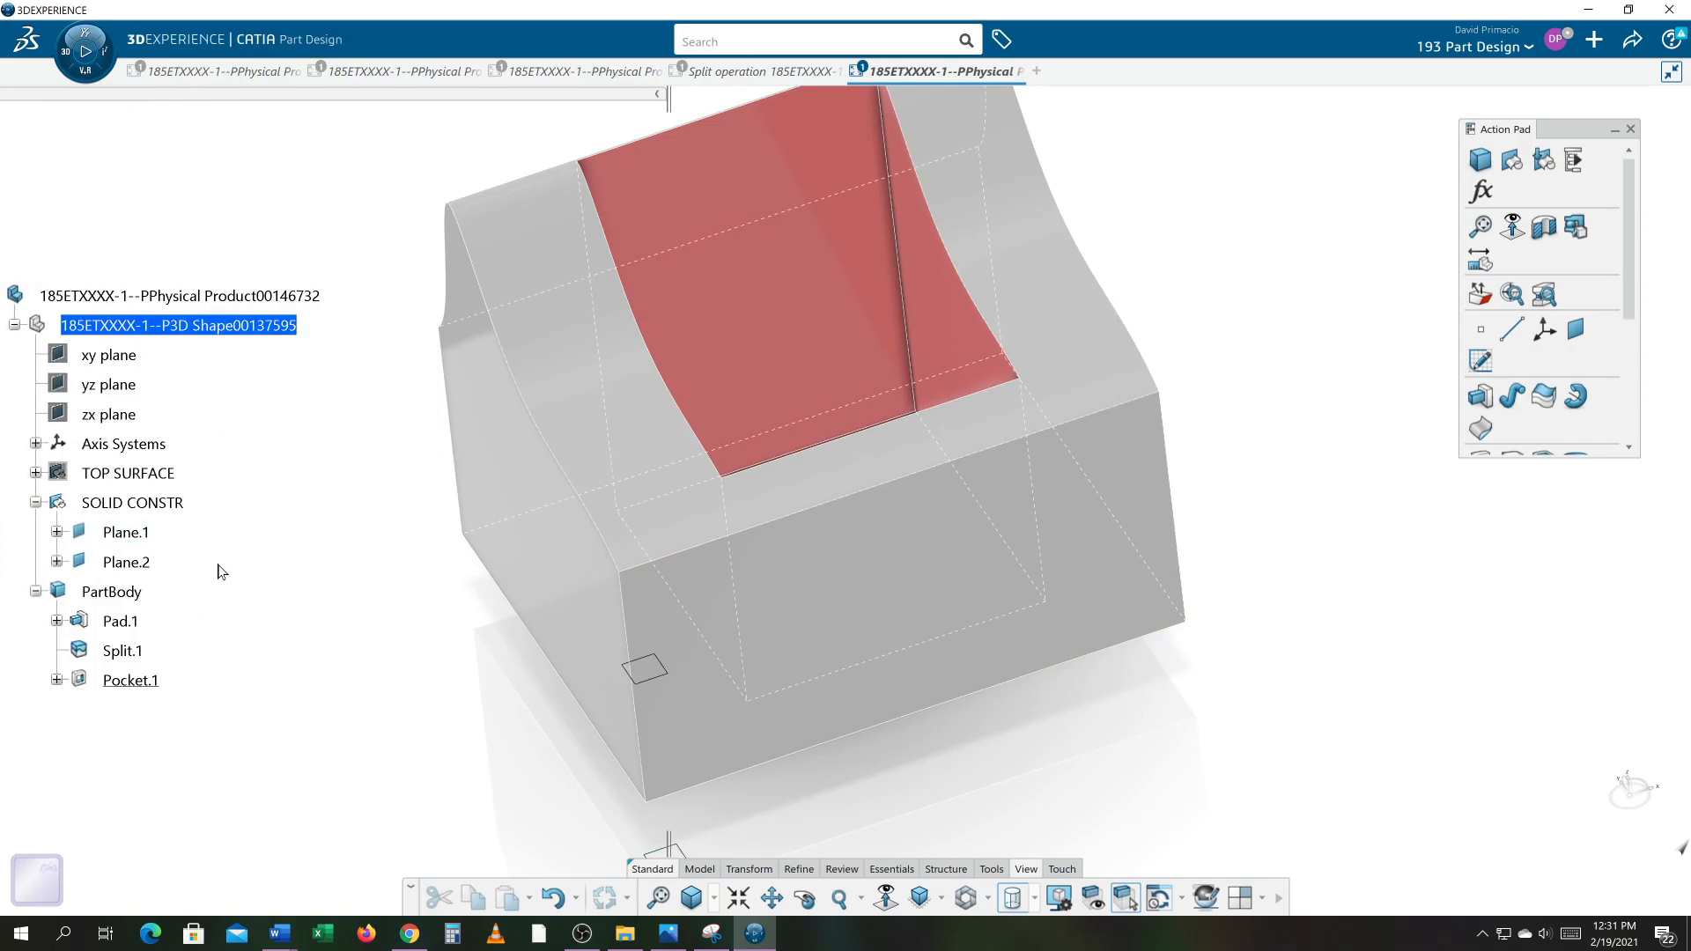
Step: Switch to the third 185ETXXXX-1 document and orbit around its solid to examine its pocket and surface
{"action": "left_click", "coordinate": [564, 71]}
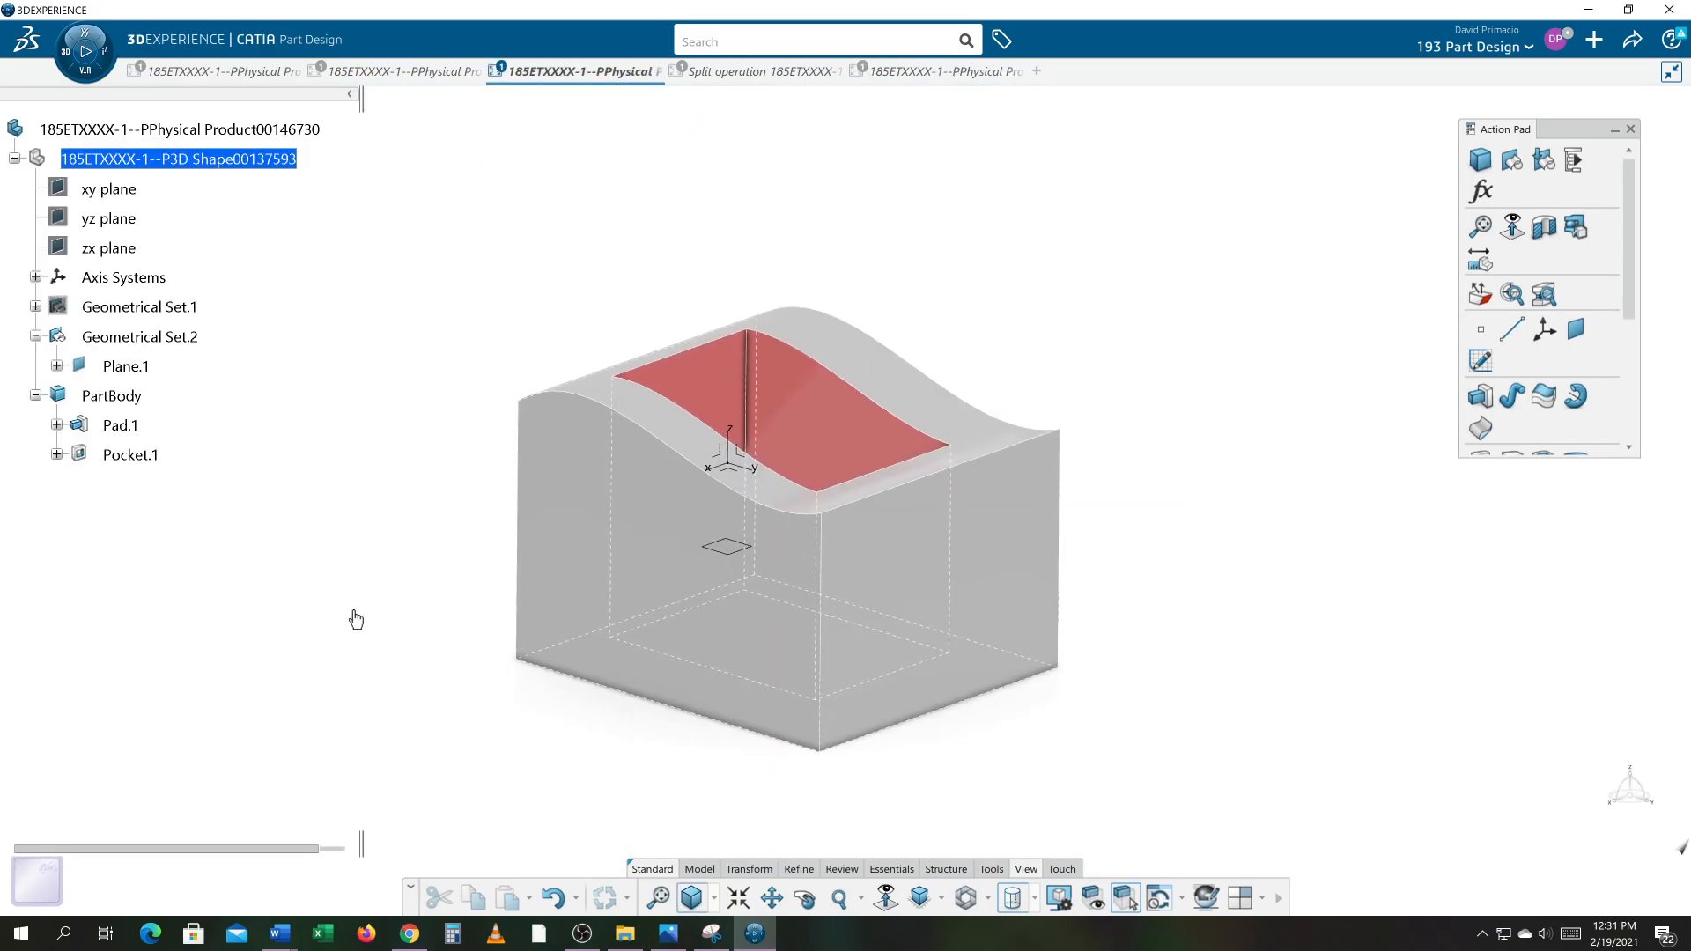
{"action": "middle_click_drag", "start_coordinate": [1145, 644], "coordinate": [1257, 573]}
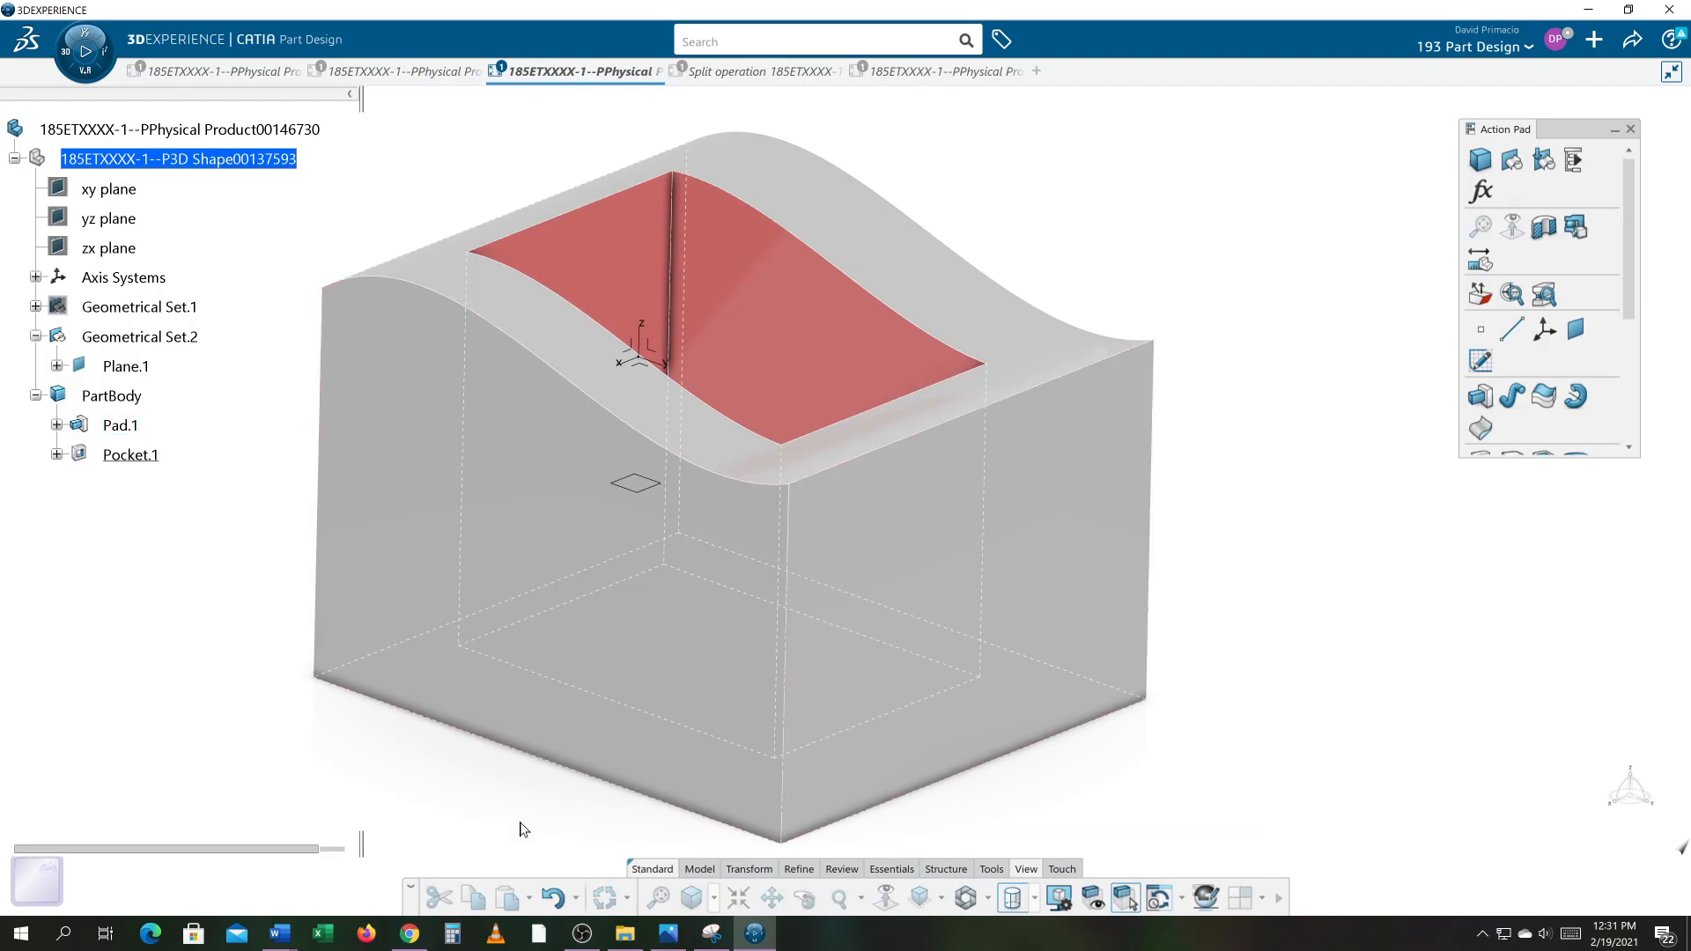
{"action": "middle_click_drag", "start_coordinate": [546, 837], "coordinate": [558, 853]}
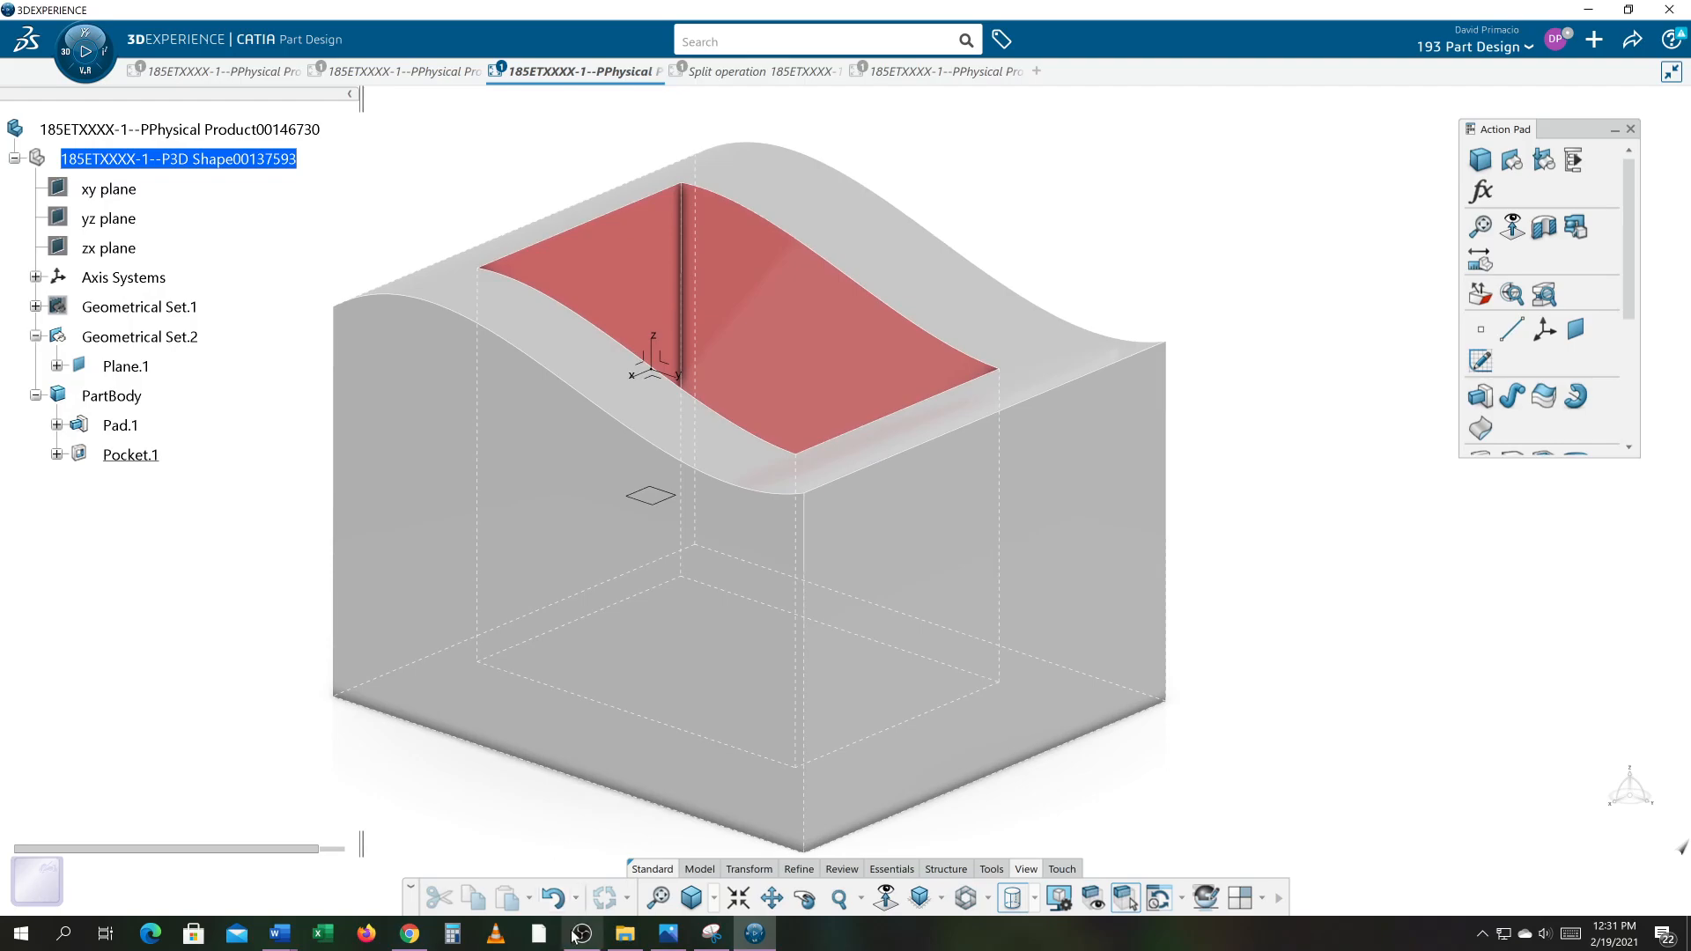